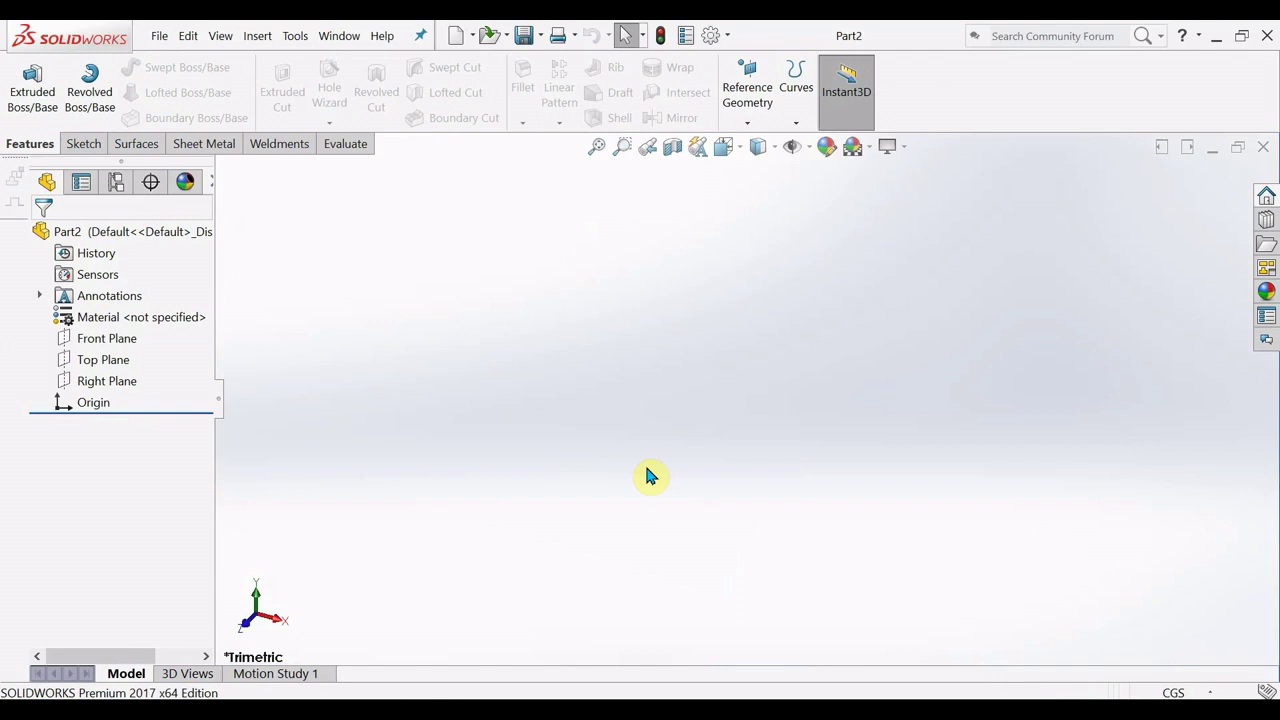
- Switch the part units to MMGS and set the scene background to Plain White
{"action": "left_click", "coordinate": [1208, 692]}
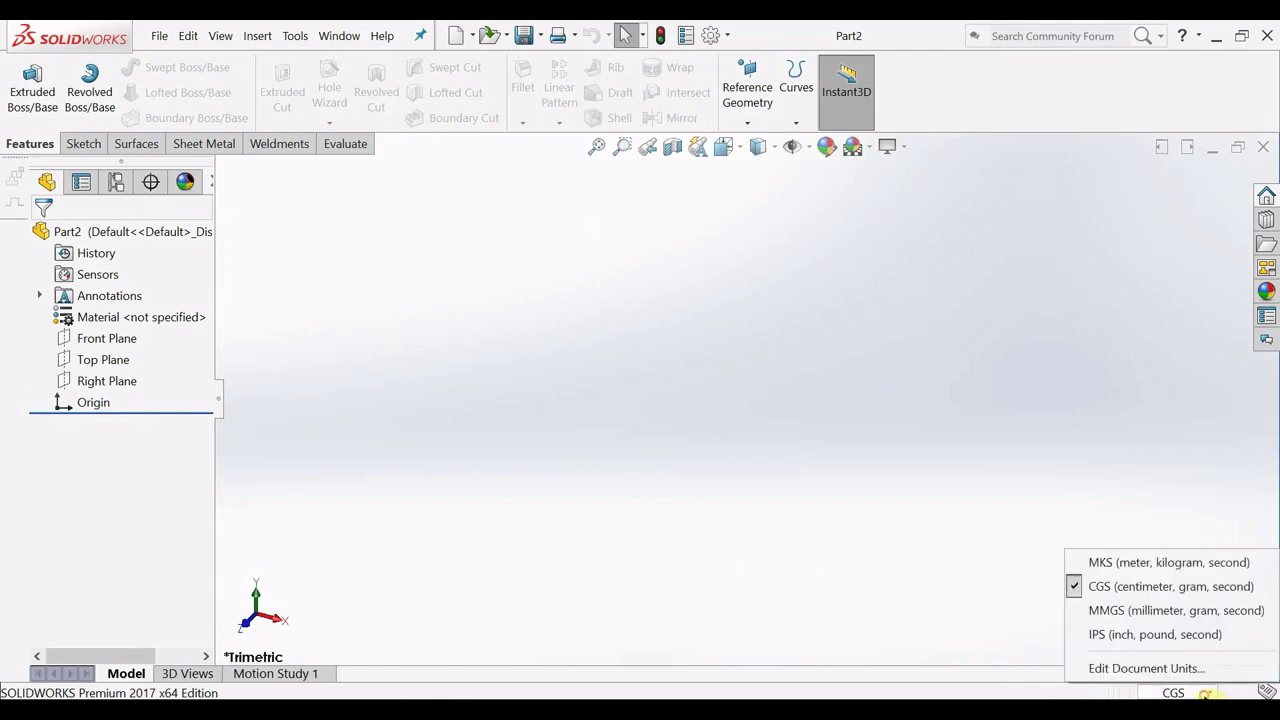
{"action": "left_click", "coordinate": [1135, 612]}
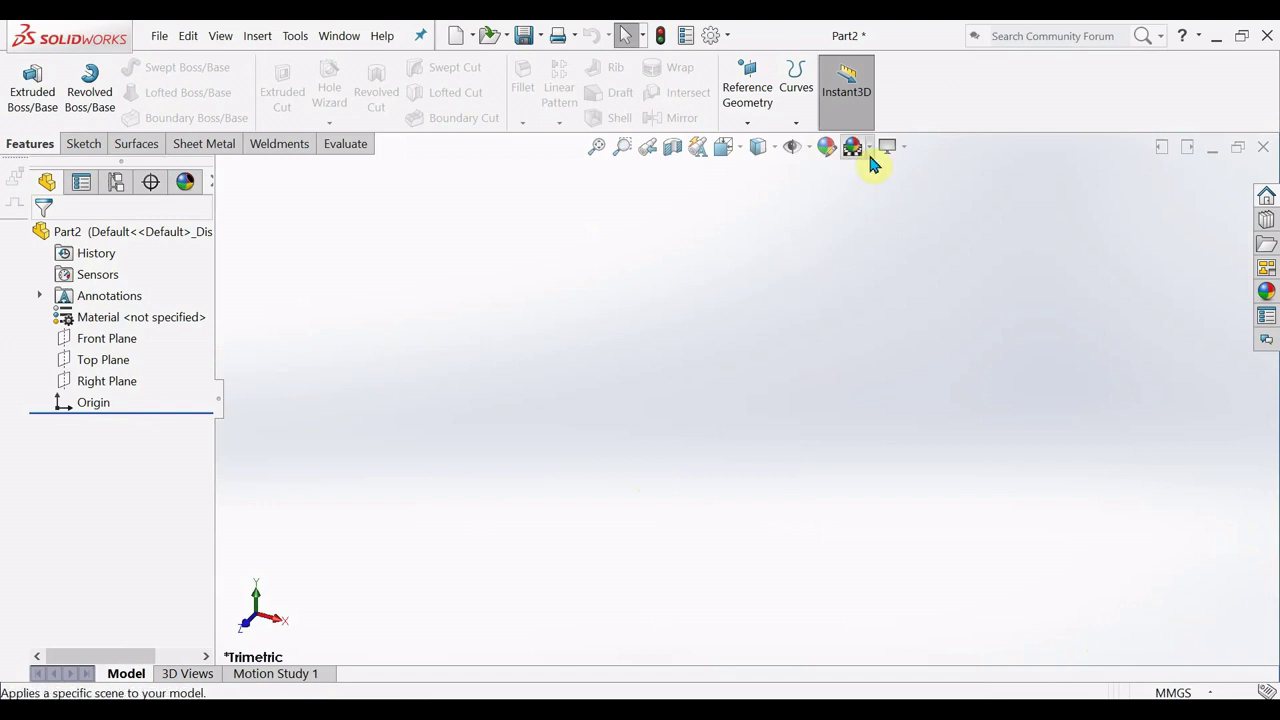
{"action": "left_click", "coordinate": [869, 150]}
{"action": "left_click", "coordinate": [878, 198]}
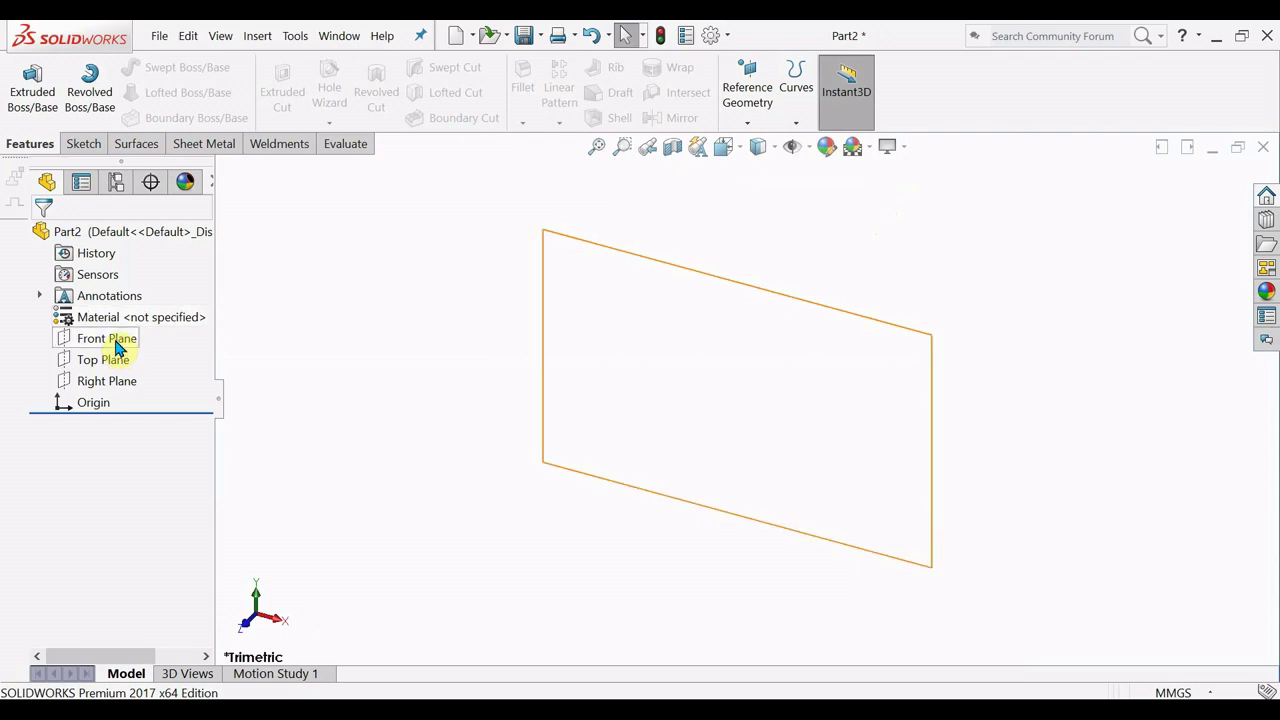
- Start a new sketch on the Front Plane
{"action": "left_click", "coordinate": [119, 347]}
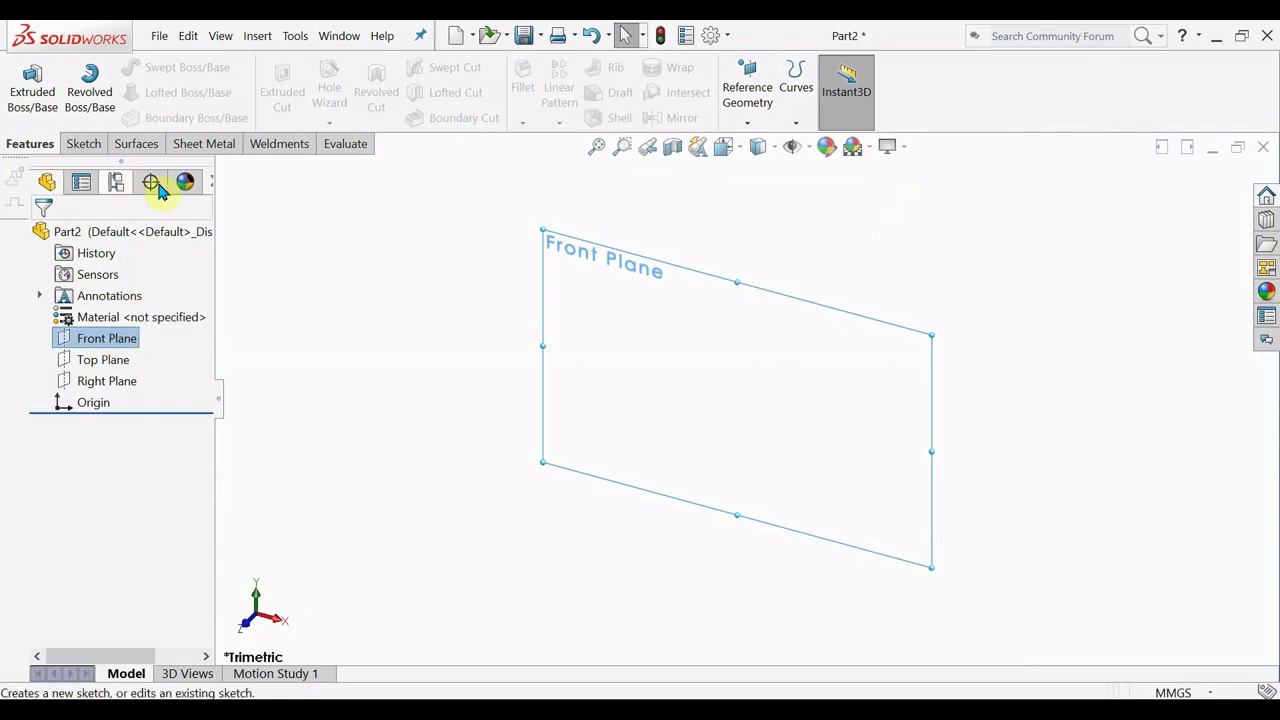
{"action": "right_click", "coordinate": [114, 338]}
{"action": "left_click", "coordinate": [128, 315]}
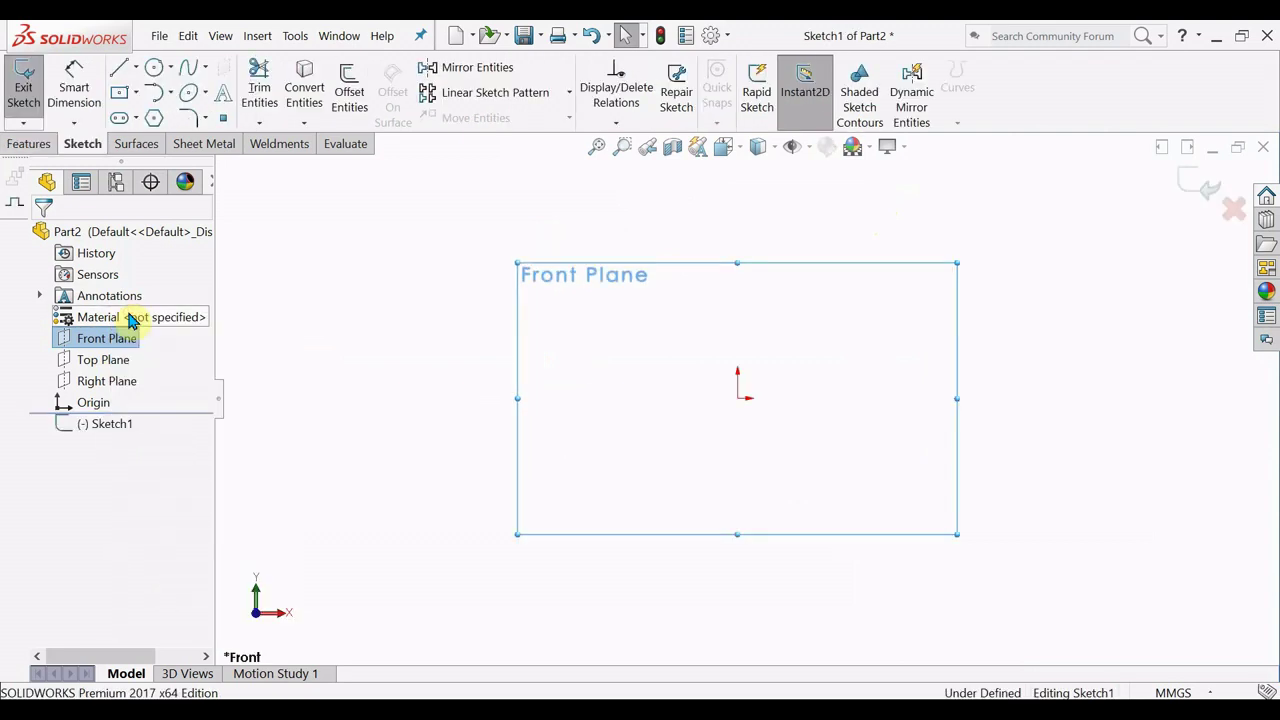
- Draw a center rectangle about 137.60 by 76.64 mm centred on the origin
{"action": "left_click", "coordinate": [136, 96]}
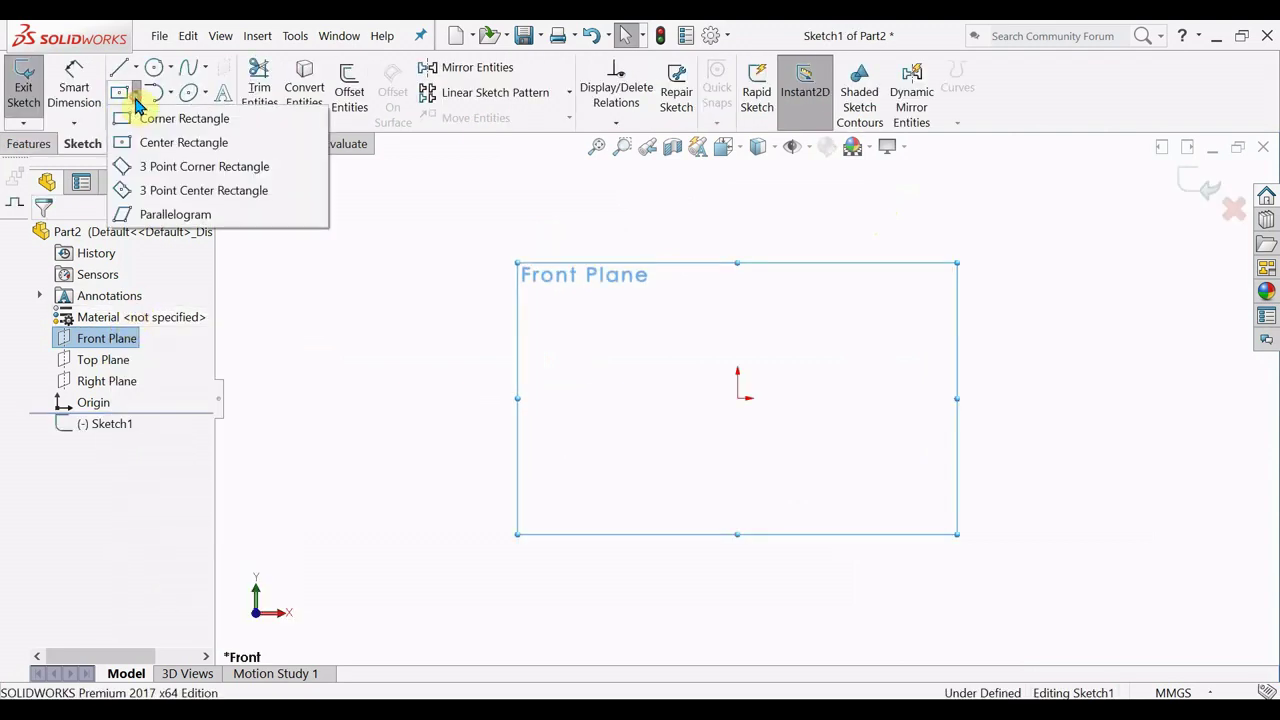
{"action": "left_click", "coordinate": [164, 145]}
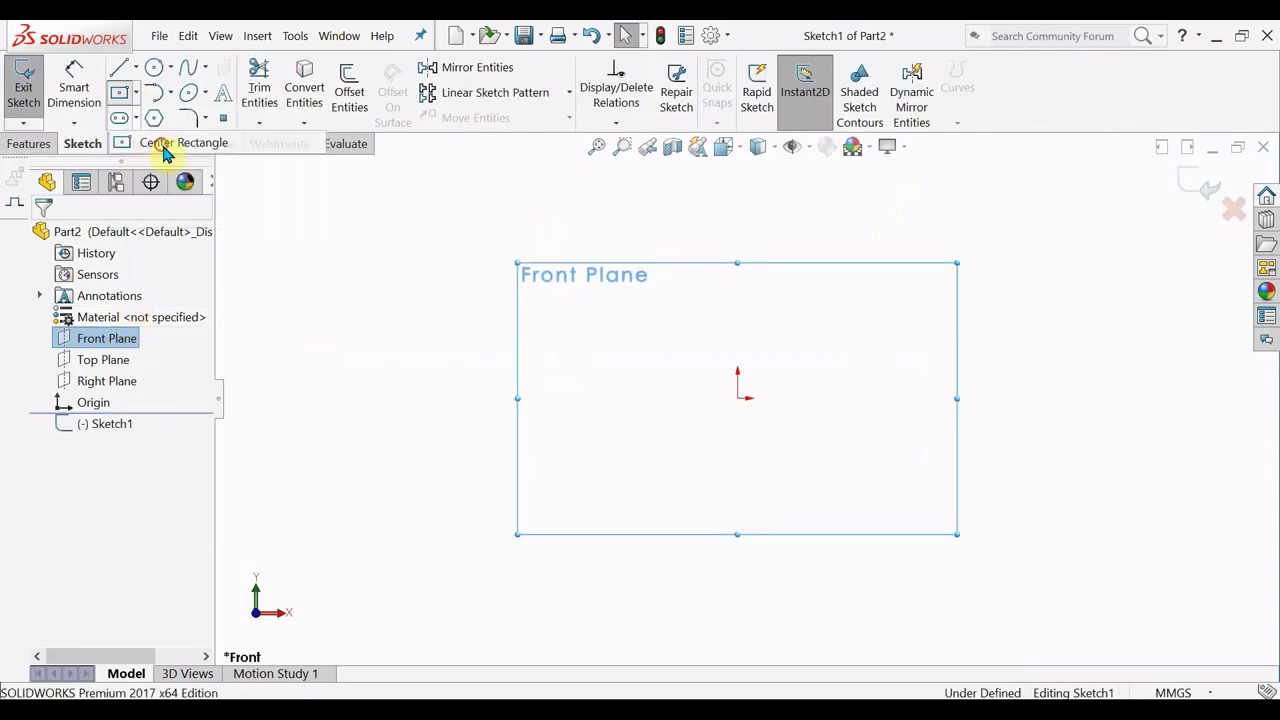
{"action": "left_click", "coordinate": [737, 398]}
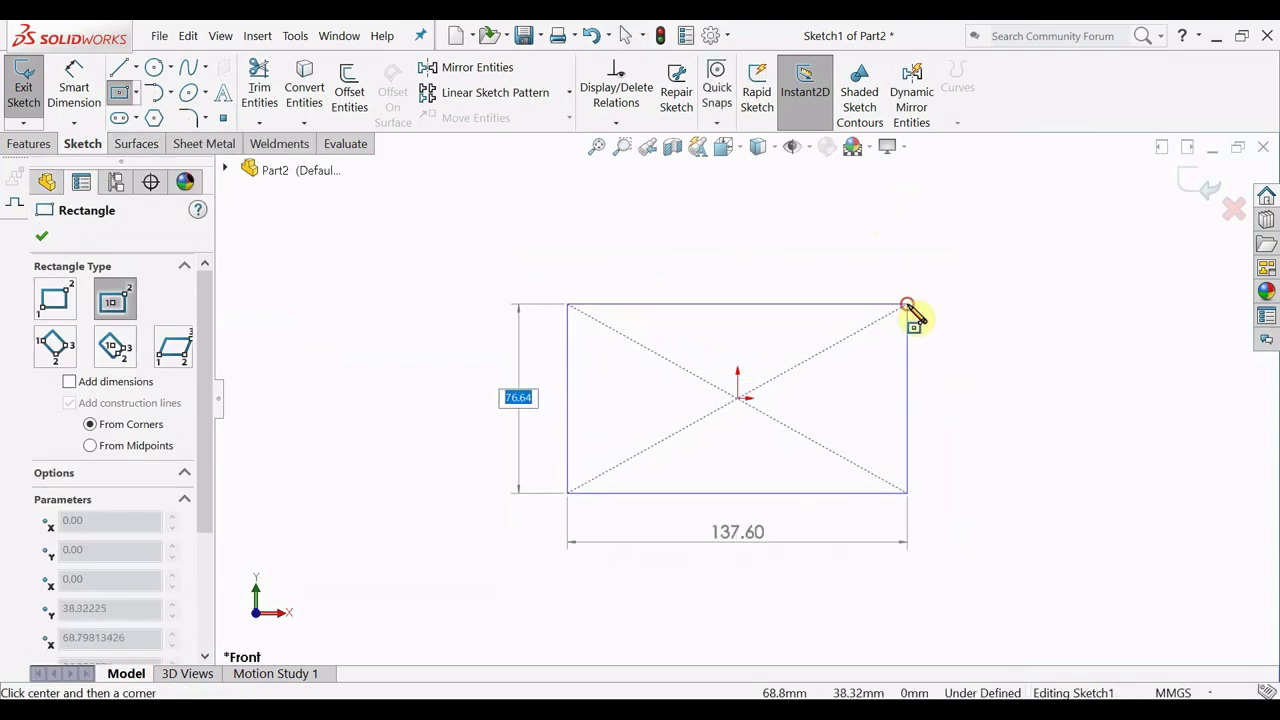
{"action": "left_click", "coordinate": [907, 304]}
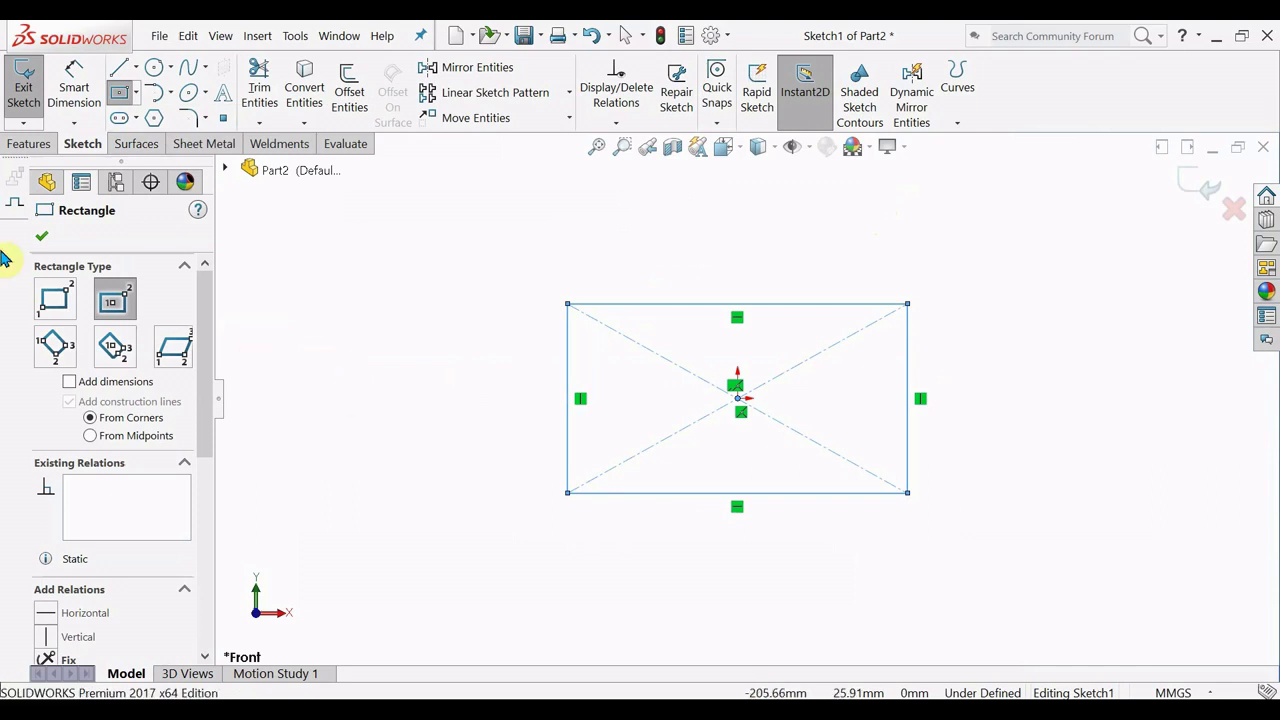
{"action": "left_click", "coordinate": [42, 237]}
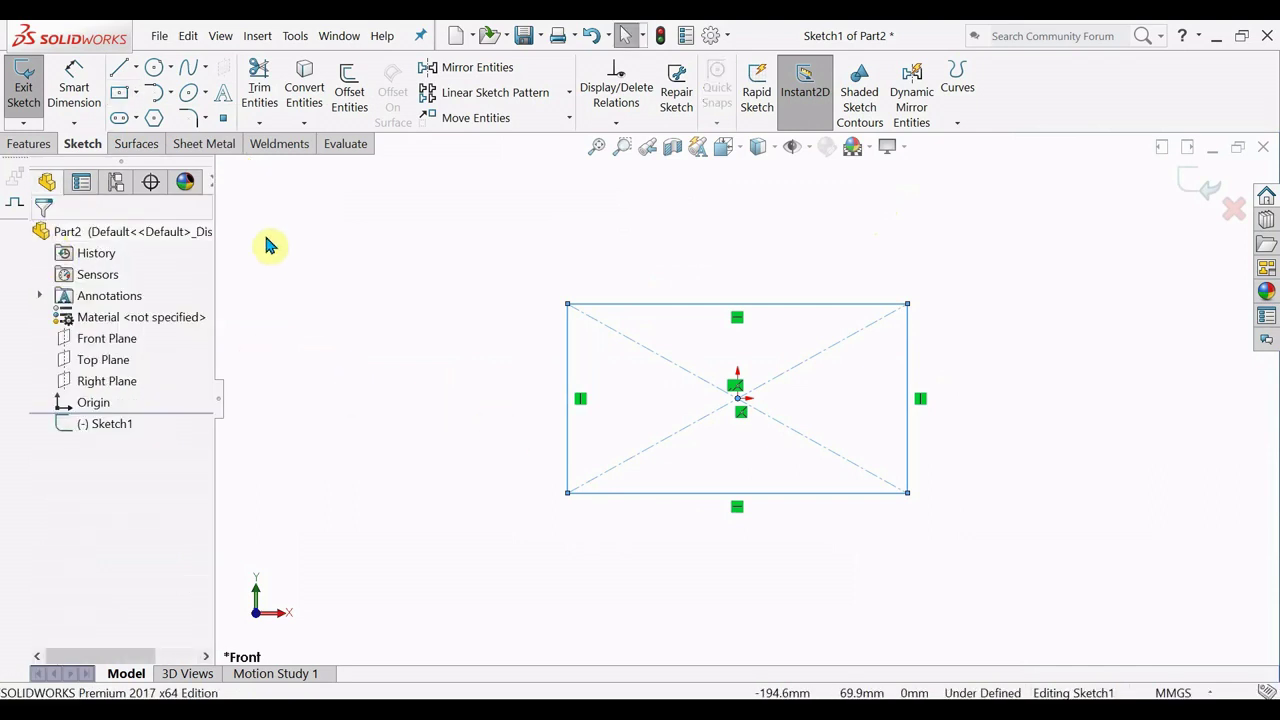
- Dimension the rectangle's bottom edge to 70 mm and its left edge to 50 mm
{"action": "left_click", "coordinate": [83, 86]}
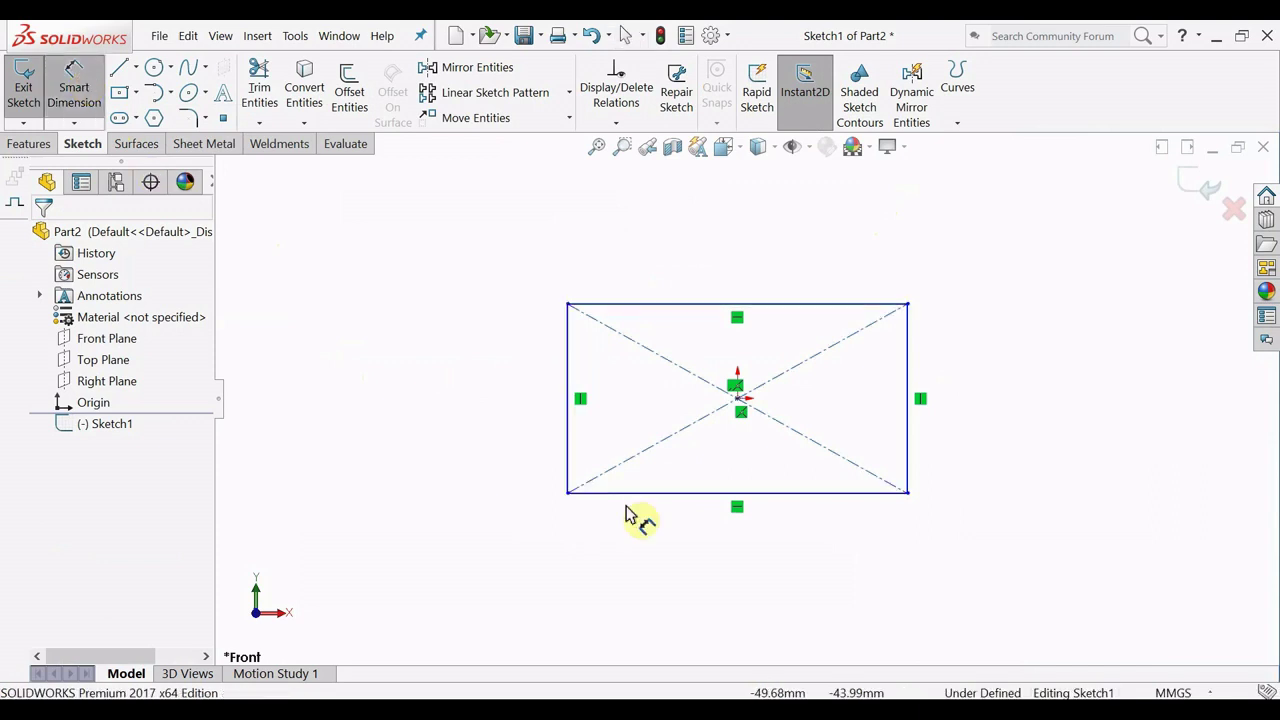
{"action": "left_click", "coordinate": [655, 498]}
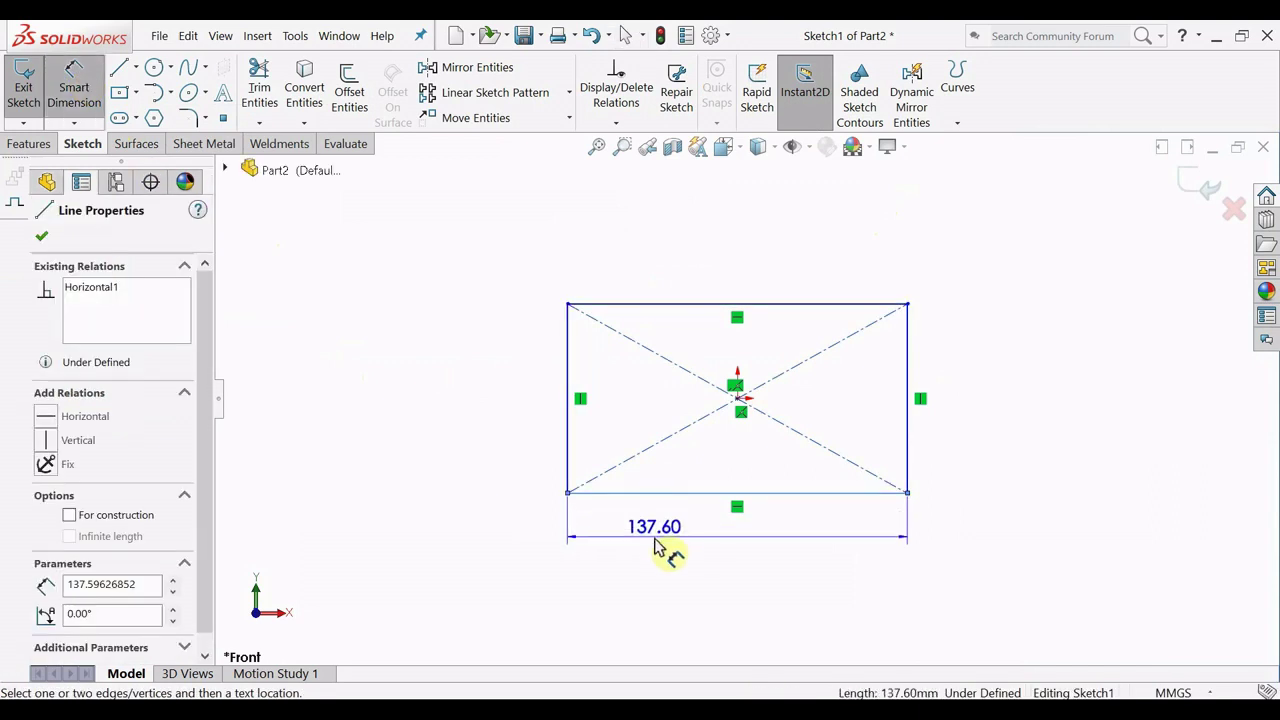
{"action": "left_click", "coordinate": [655, 541]}
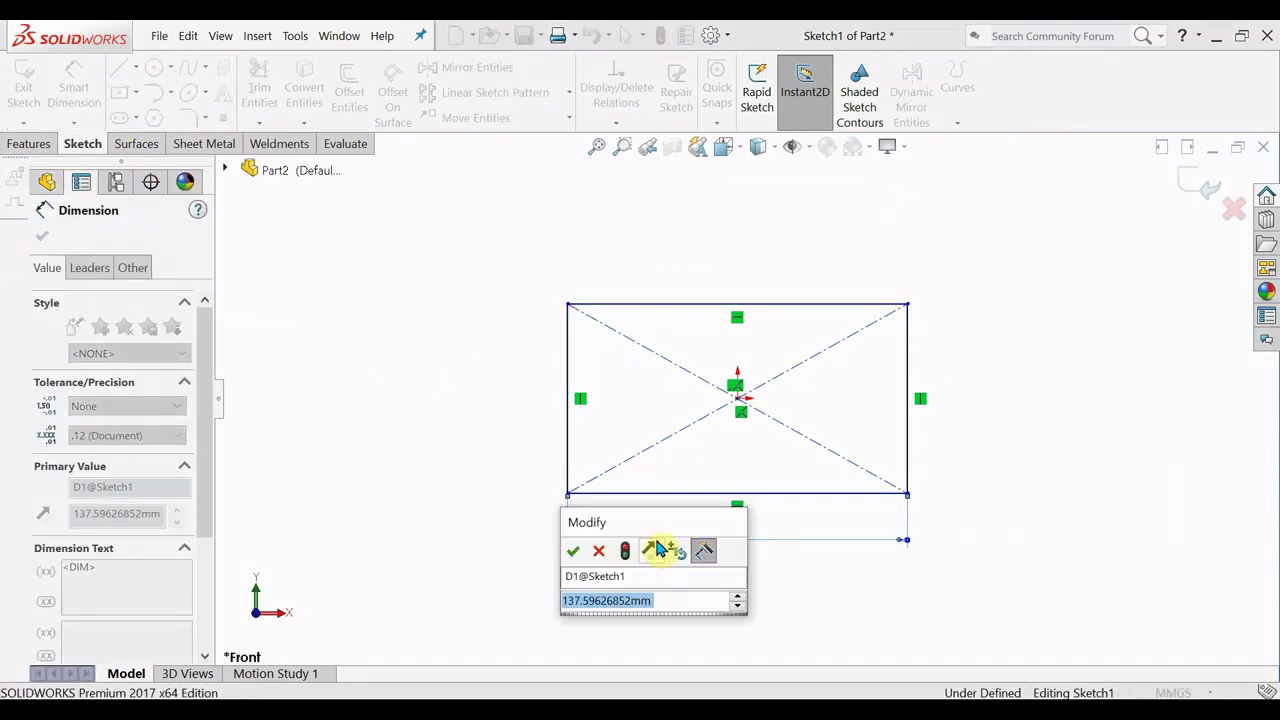
{"action": "type", "text": "70"}
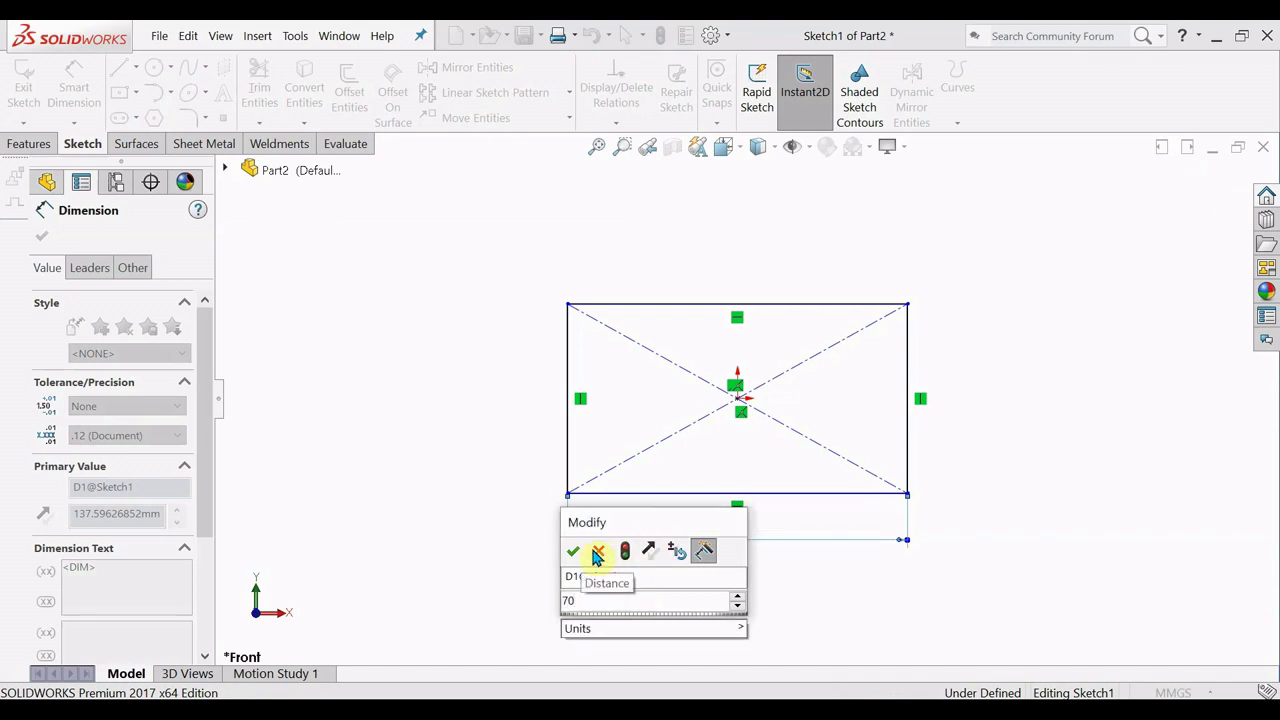
{"action": "left_click", "coordinate": [576, 552]}
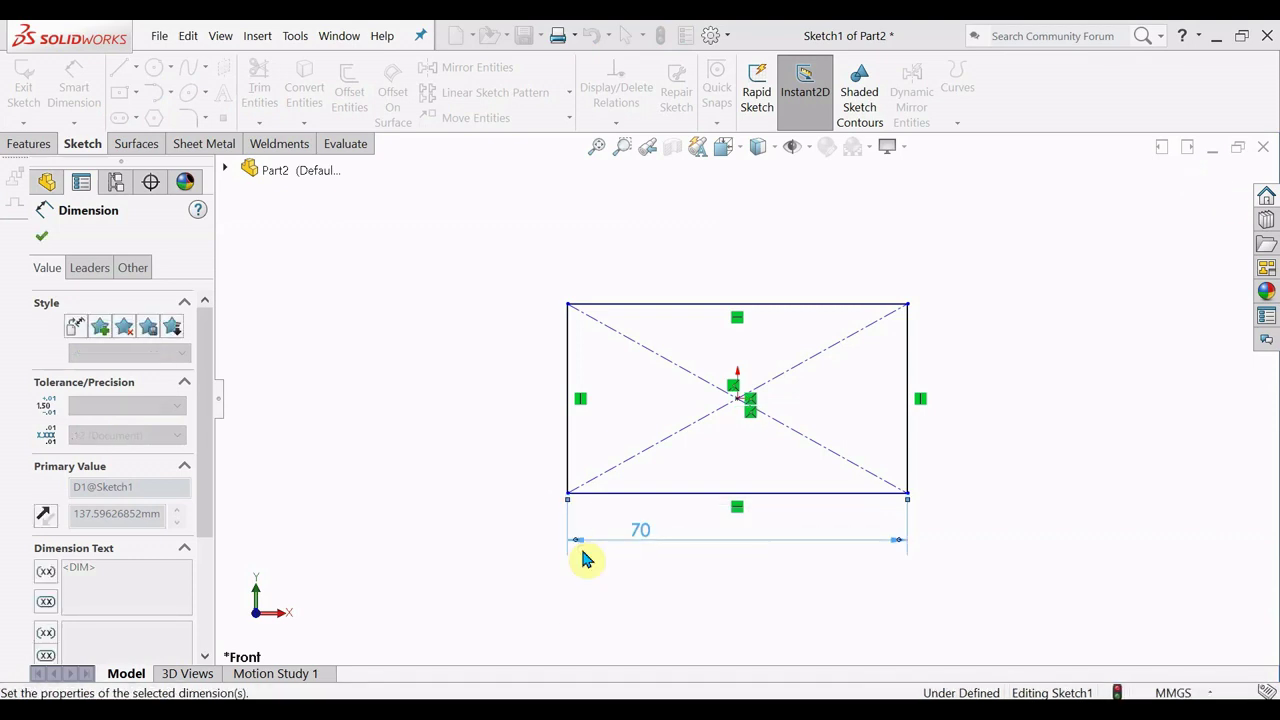
{"action": "left_click", "coordinate": [569, 440]}
{"action": "left_click", "coordinate": [490, 437]}
{"action": "left_click", "coordinate": [488, 437]}
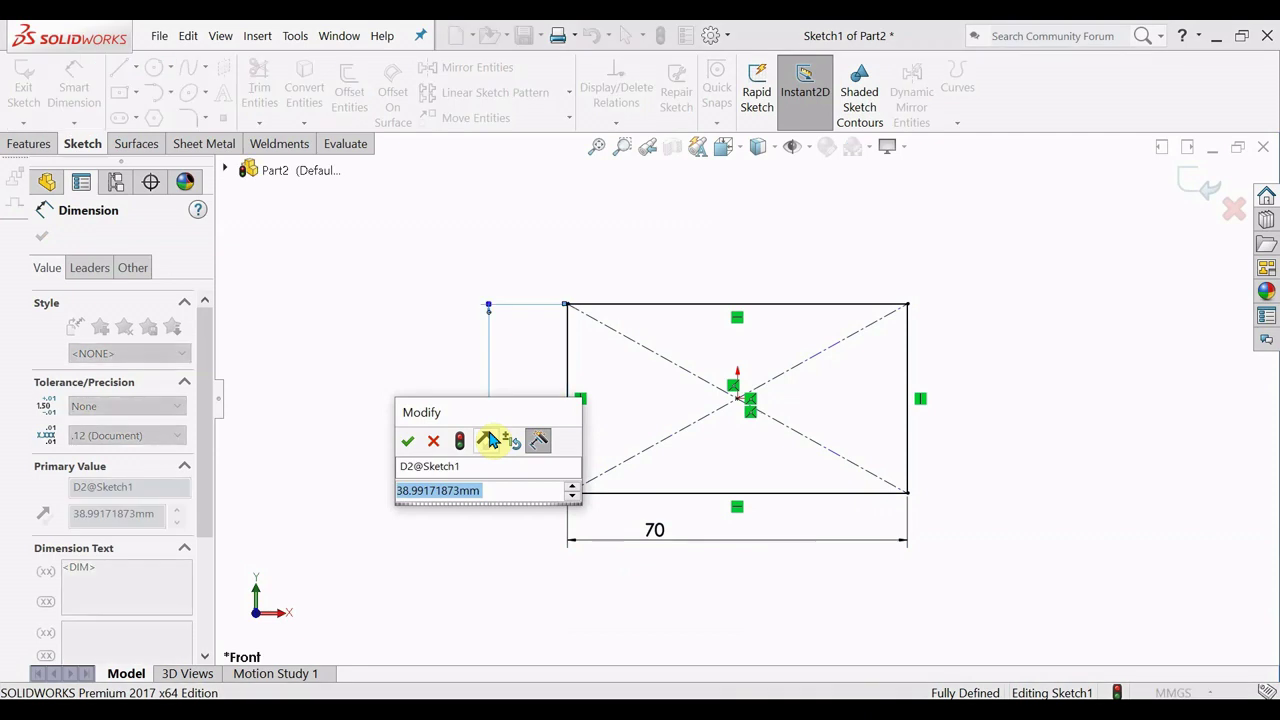
{"action": "type", "text": "50"}
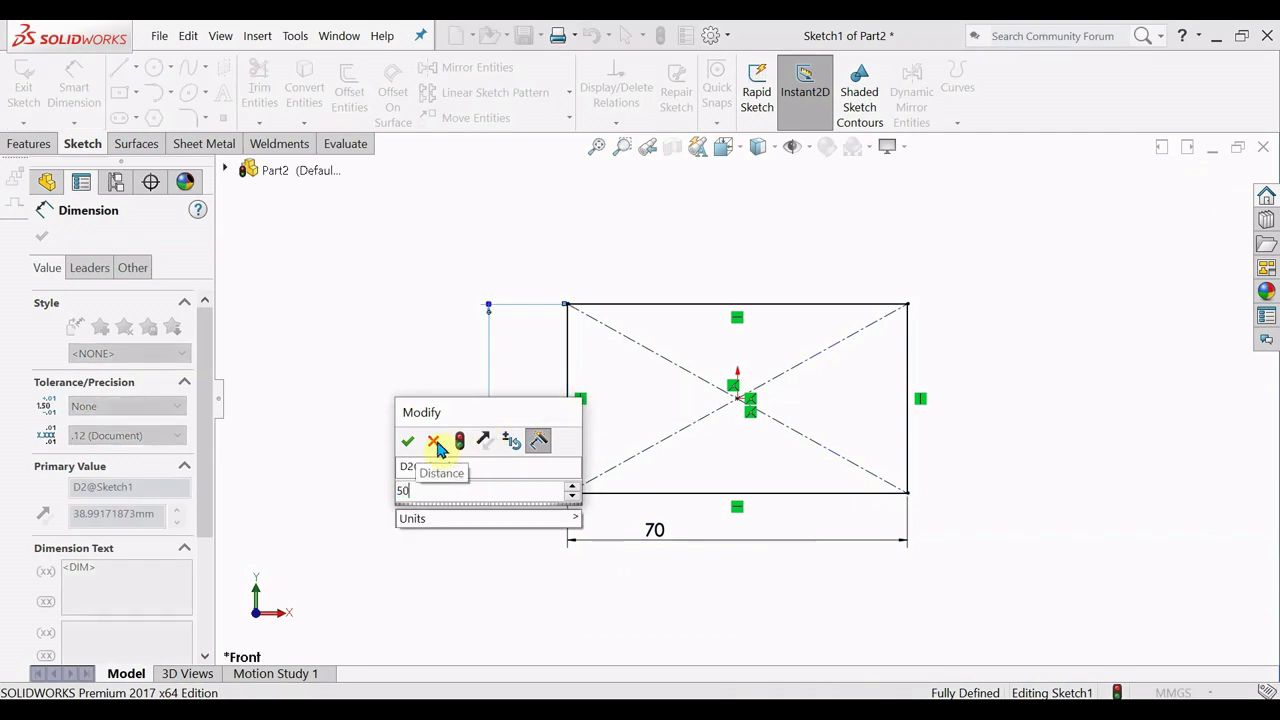
{"action": "left_click", "coordinate": [410, 441]}
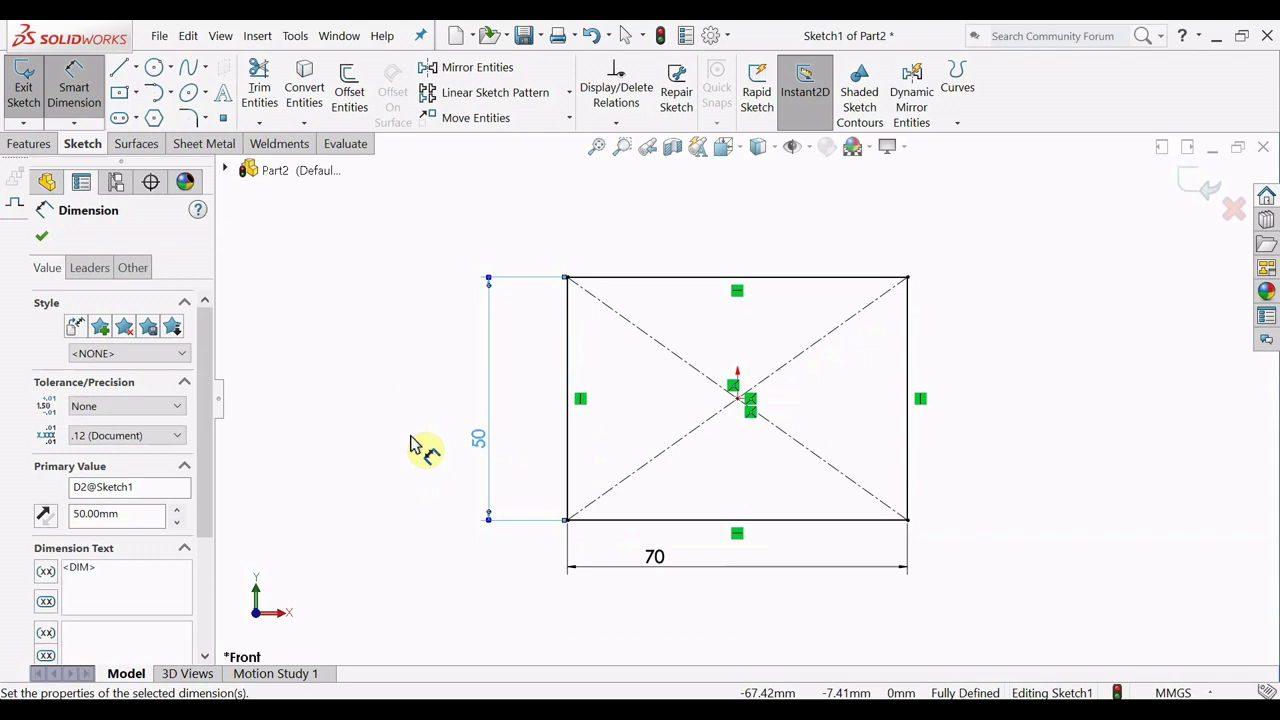
- Exit the sketch and extrude the rectangle 12 mm blind as Boss-Extrude1
{"action": "left_click", "coordinate": [24, 100]}
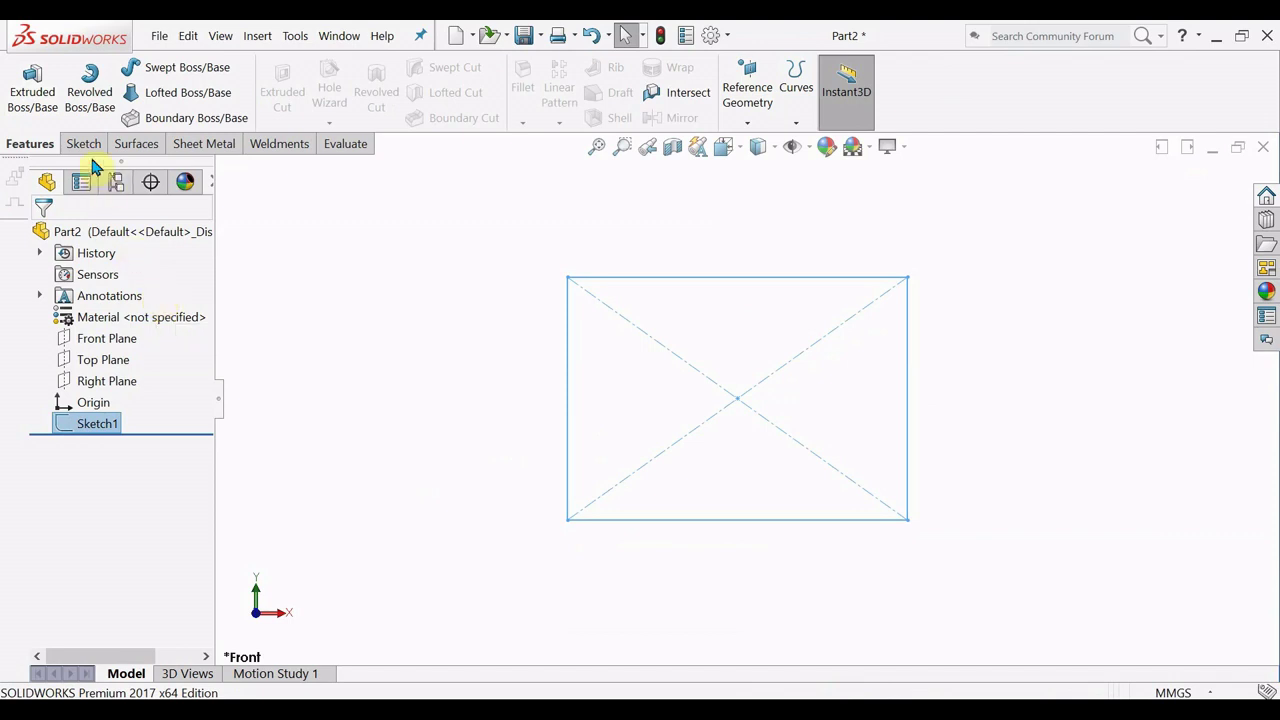
{"action": "left_click", "coordinate": [48, 116]}
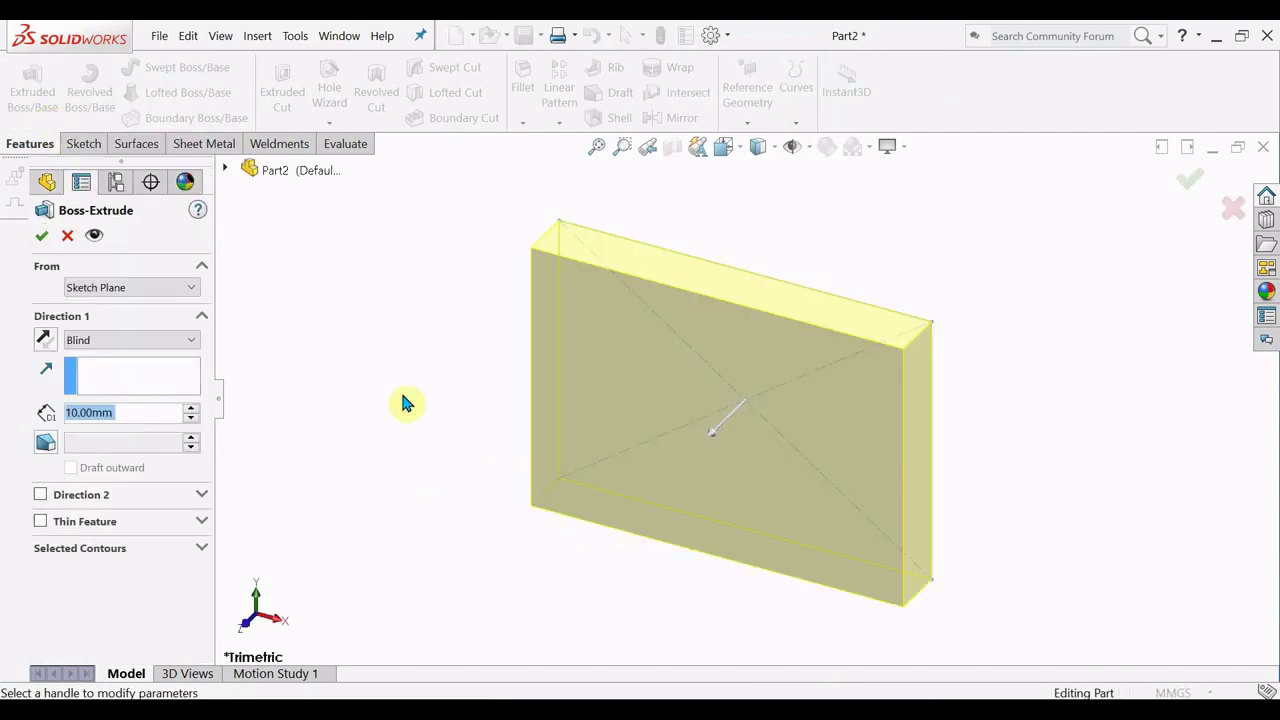
{"action": "mouse_move", "coordinate": [449, 414]}
{"action": "middle_mouse_down"}
{"action": "mouse_move", "coordinate": [503, 303]}
{"action": "mouse_move", "coordinate": [603, 357]}
{"action": "mouse_move", "coordinate": [586, 406]}
{"action": "mouse_move", "coordinate": [549, 349]}
{"action": "middle_mouse_up"}
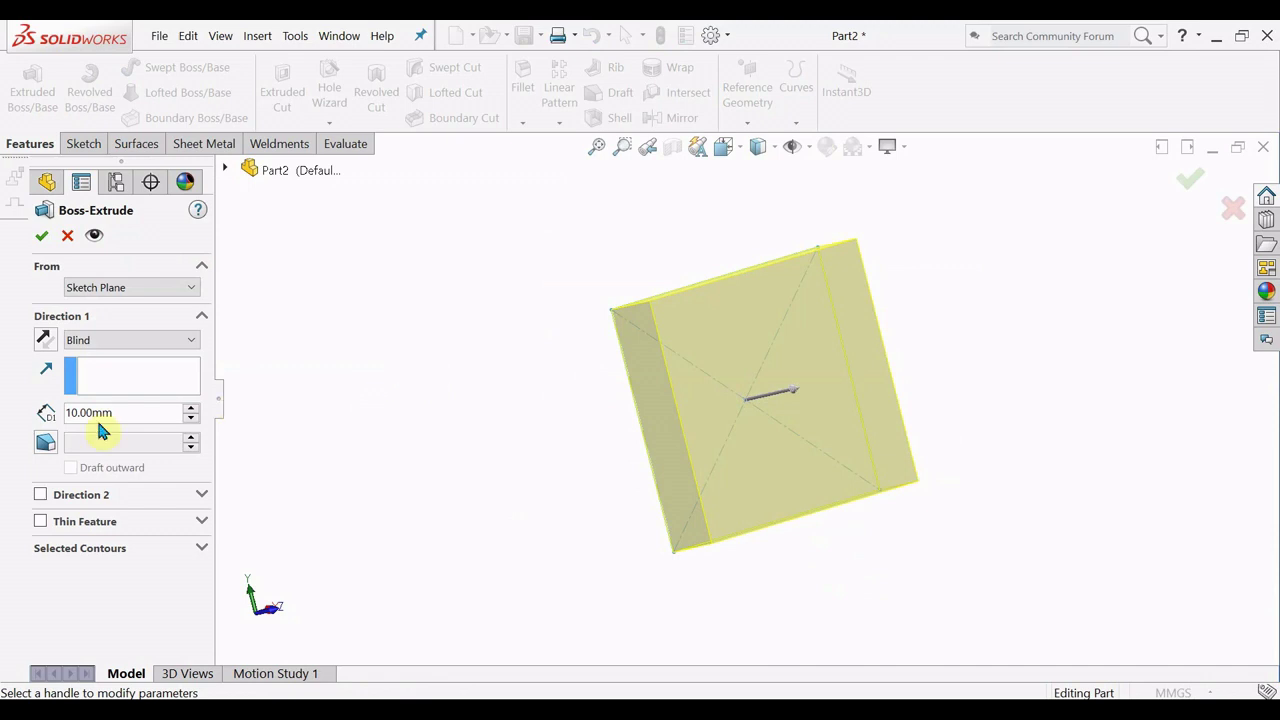
{"action": "left_click_drag", "start_coordinate": [123, 413], "coordinate": [42, 414]}
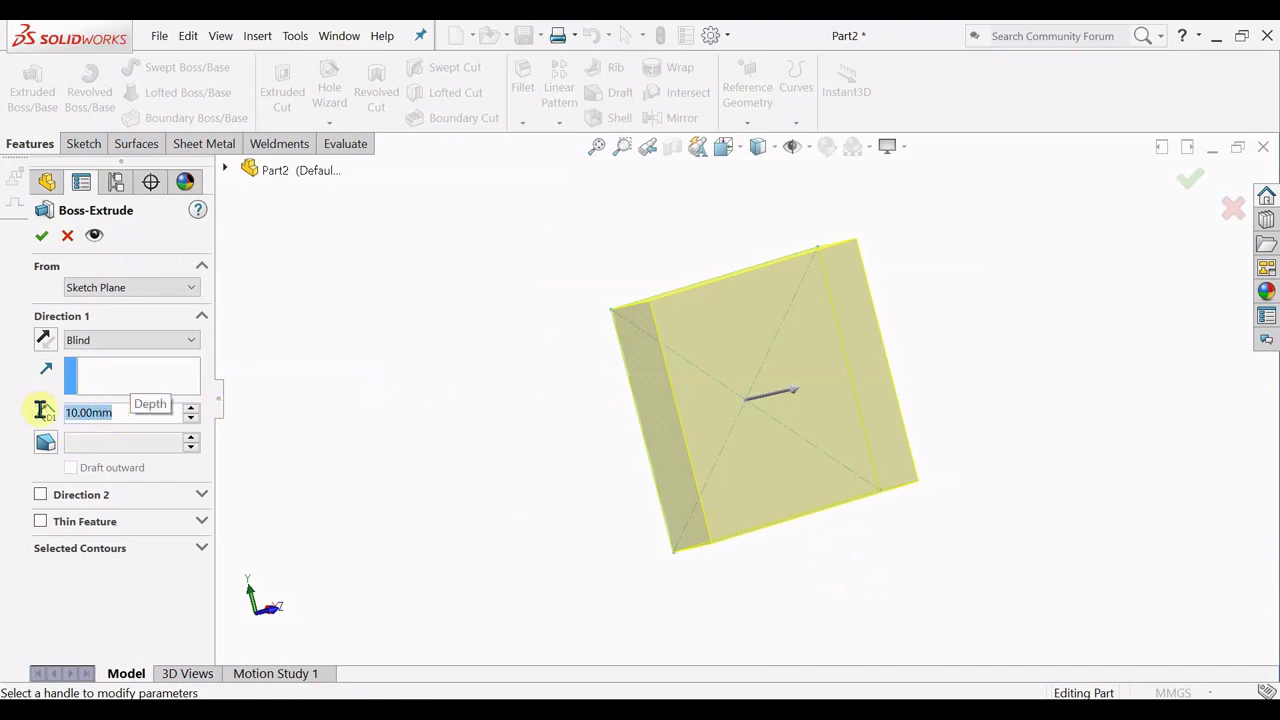
{"action": "type", "text": "12"}
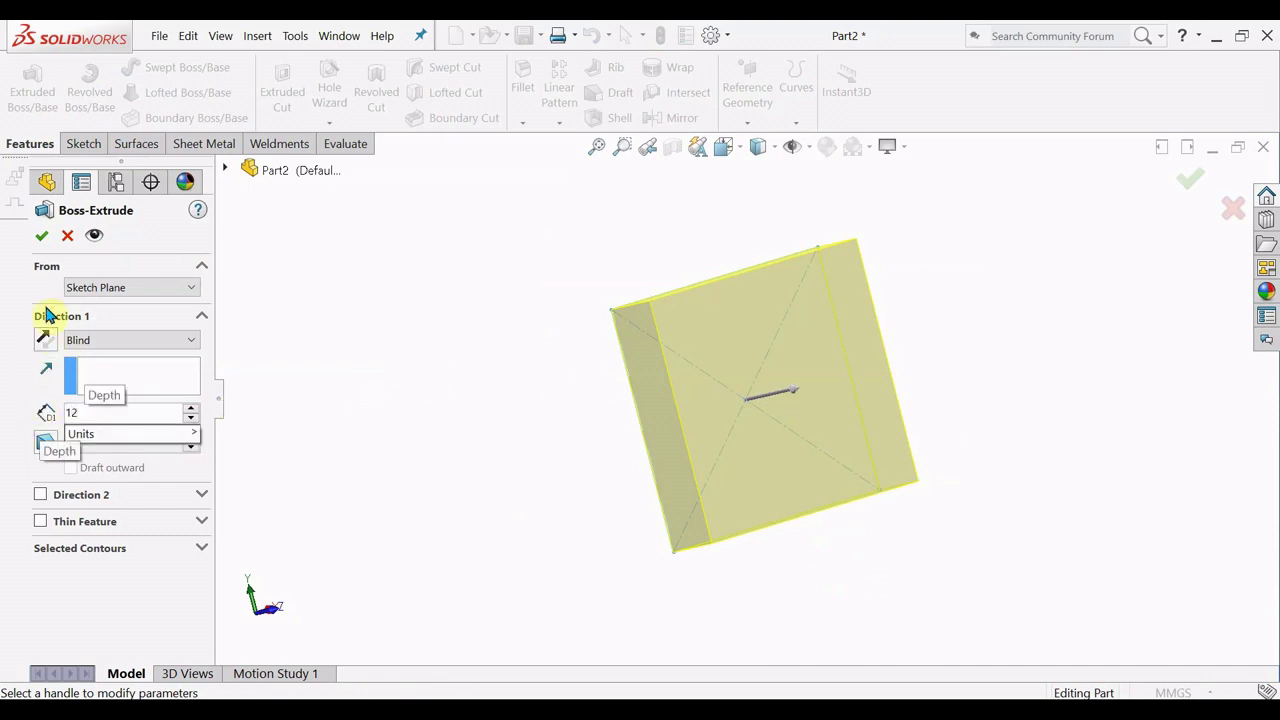
{"action": "left_click", "coordinate": [41, 240]}
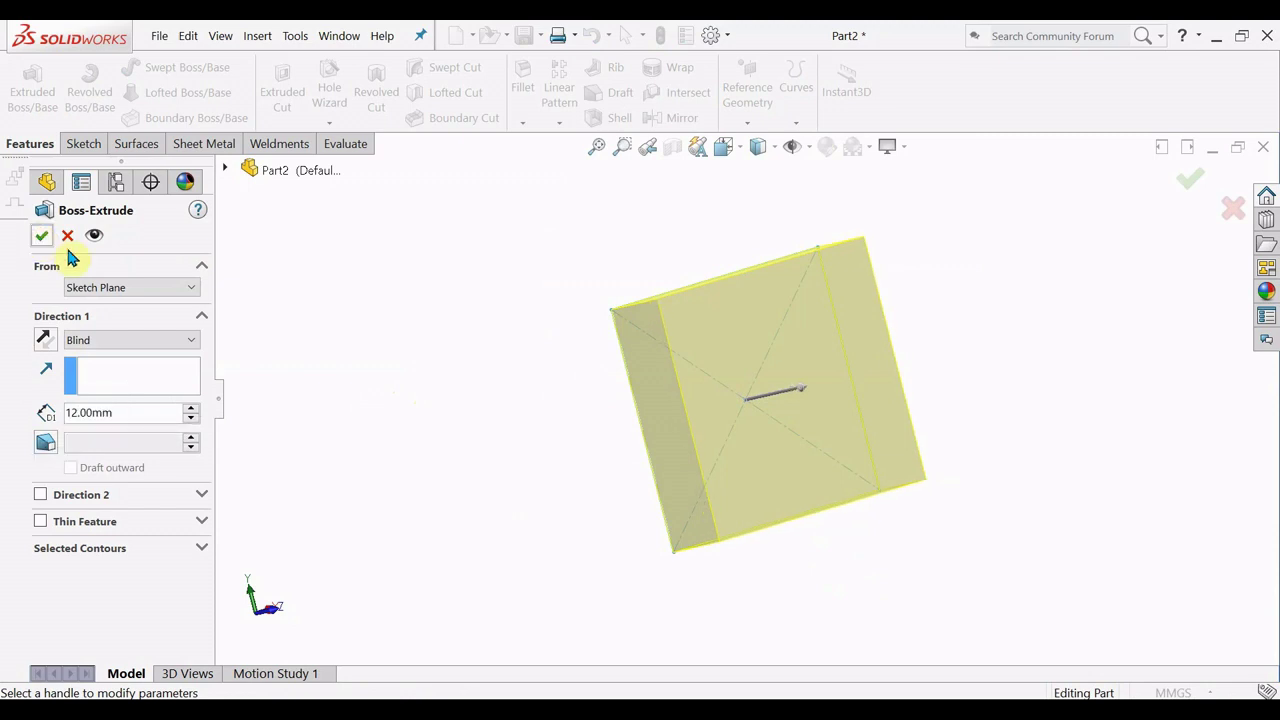
{"action": "left_click", "coordinate": [42, 237]}
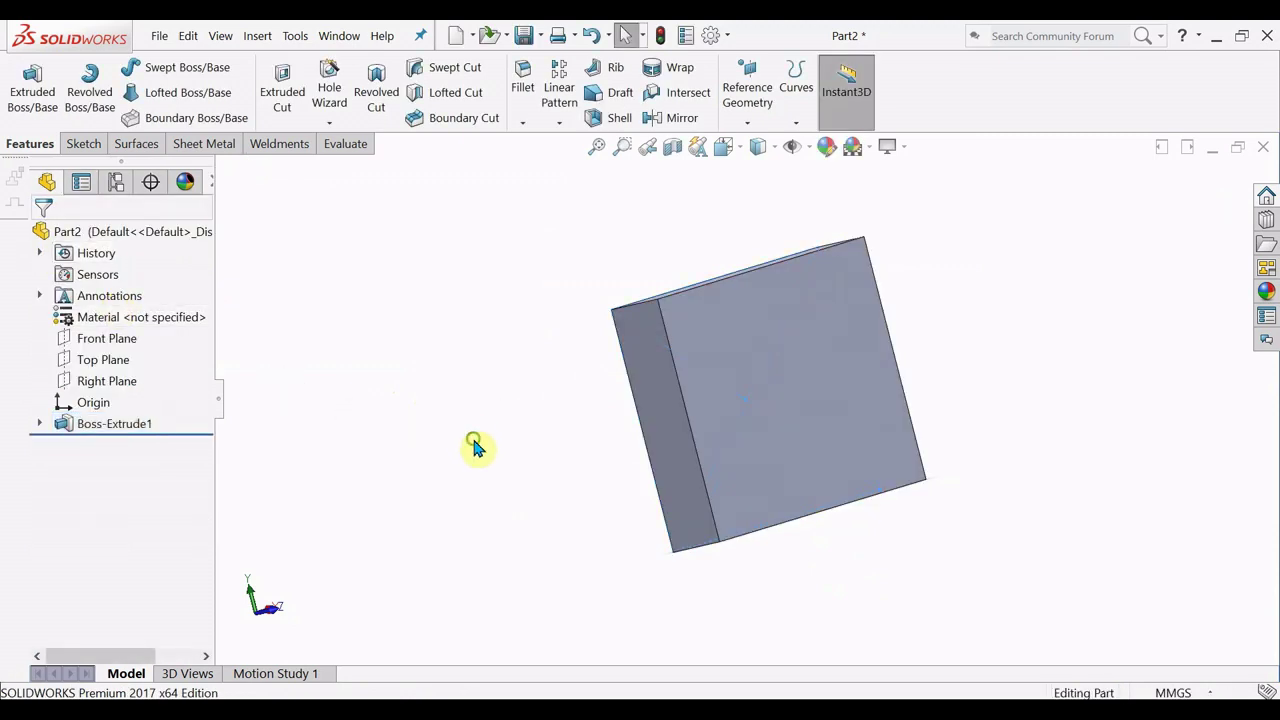
- Select the block's large top face and start a new sketch on it
{"action": "mouse_move", "coordinate": [474, 446]}
{"action": "middle_mouse_down"}
{"action": "mouse_move", "coordinate": [480, 320]}
{"action": "mouse_move", "coordinate": [394, 337]}
{"action": "mouse_move", "coordinate": [433, 275]}
{"action": "mouse_move", "coordinate": [471, 252]}
{"action": "middle_mouse_up"}
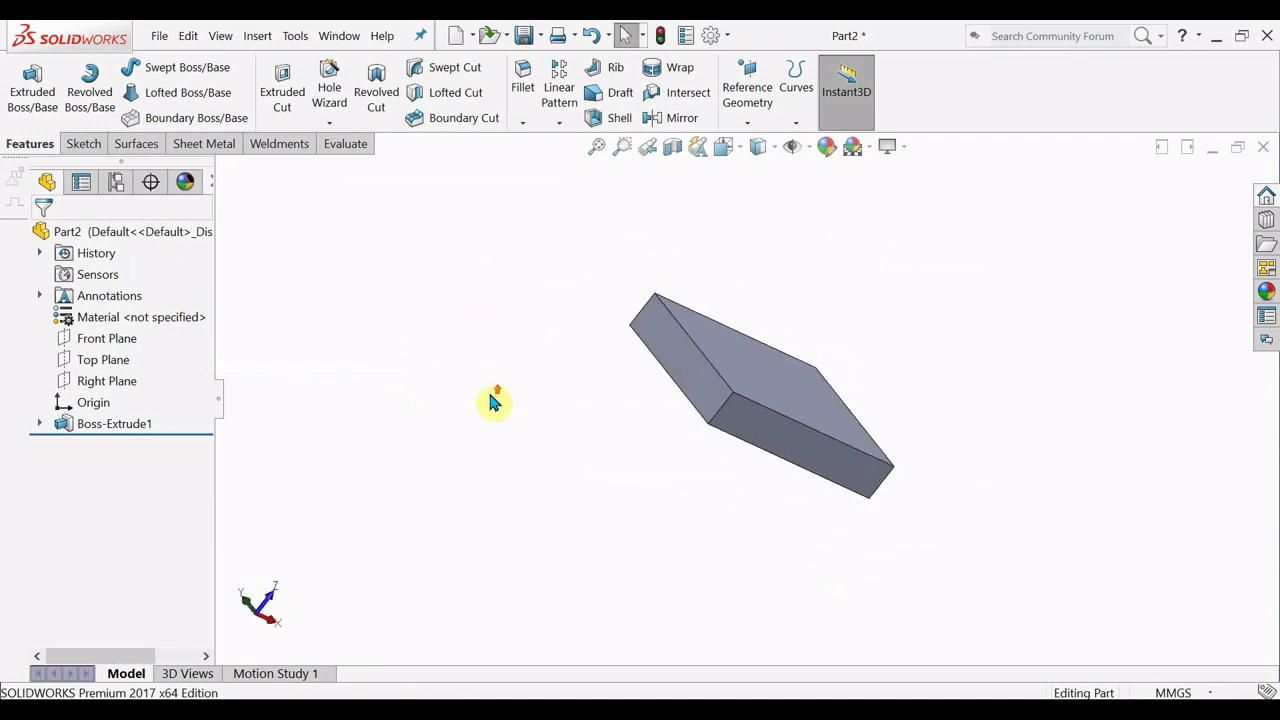
{"action": "scroll", "coordinate": [493, 400], "scroll_direction": "down", "scroll_amount": 3}
{"action": "scroll", "coordinate": [1034, 374], "scroll_direction": "up", "scroll_amount": 2}
{"action": "scroll", "coordinate": [1000, 390], "scroll_direction": "down", "scroll_amount": 3}
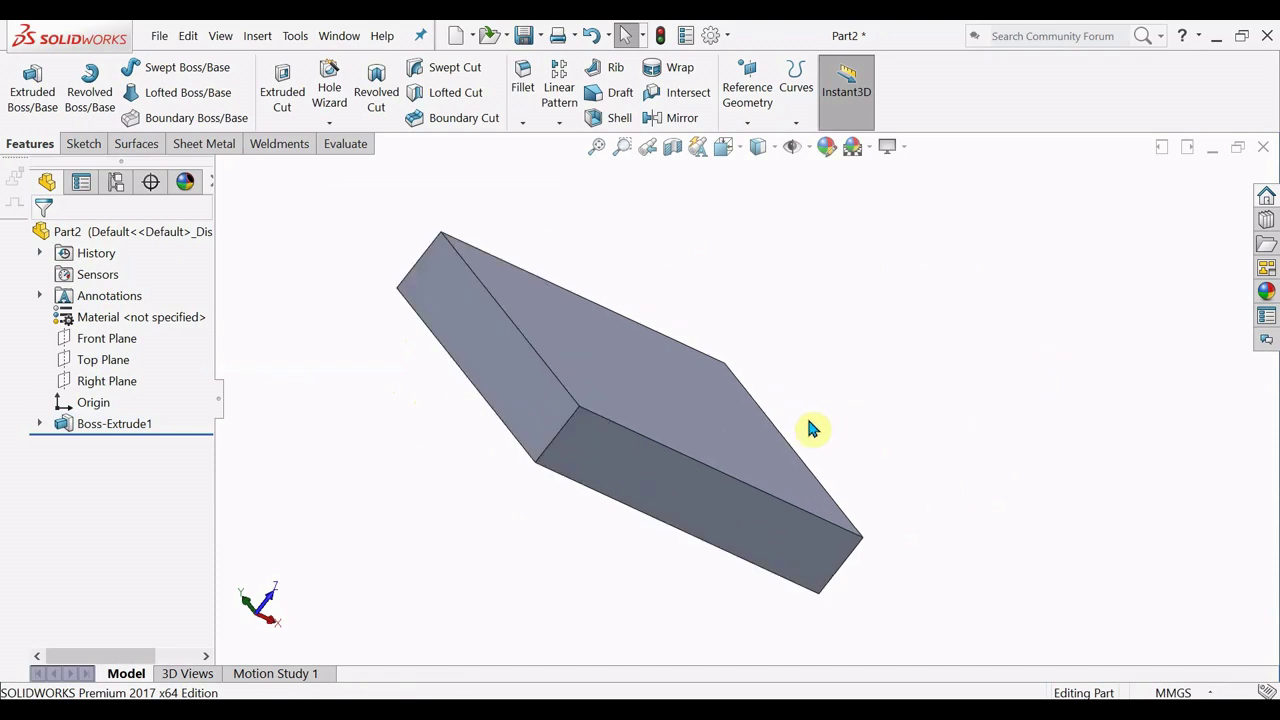
{"action": "mouse_move", "coordinate": [810, 428]}
{"action": "middle_mouse_down"}
{"action": "mouse_move", "coordinate": [771, 380]}
{"action": "mouse_move", "coordinate": [697, 366]}
{"action": "mouse_move", "coordinate": [646, 403]}
{"action": "mouse_move", "coordinate": [637, 476]}
{"action": "mouse_move", "coordinate": [589, 360]}
{"action": "middle_mouse_up"}
{"action": "left_click", "coordinate": [589, 362]}
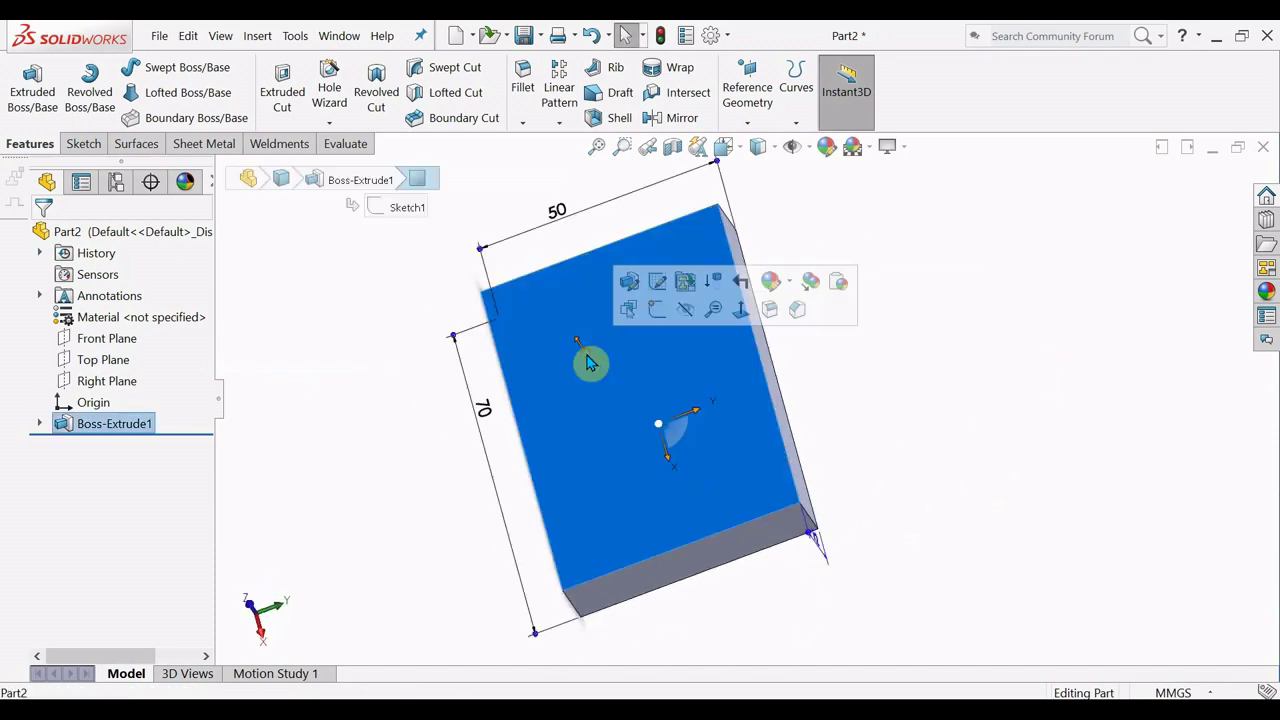
{"action": "left_click", "coordinate": [656, 313]}
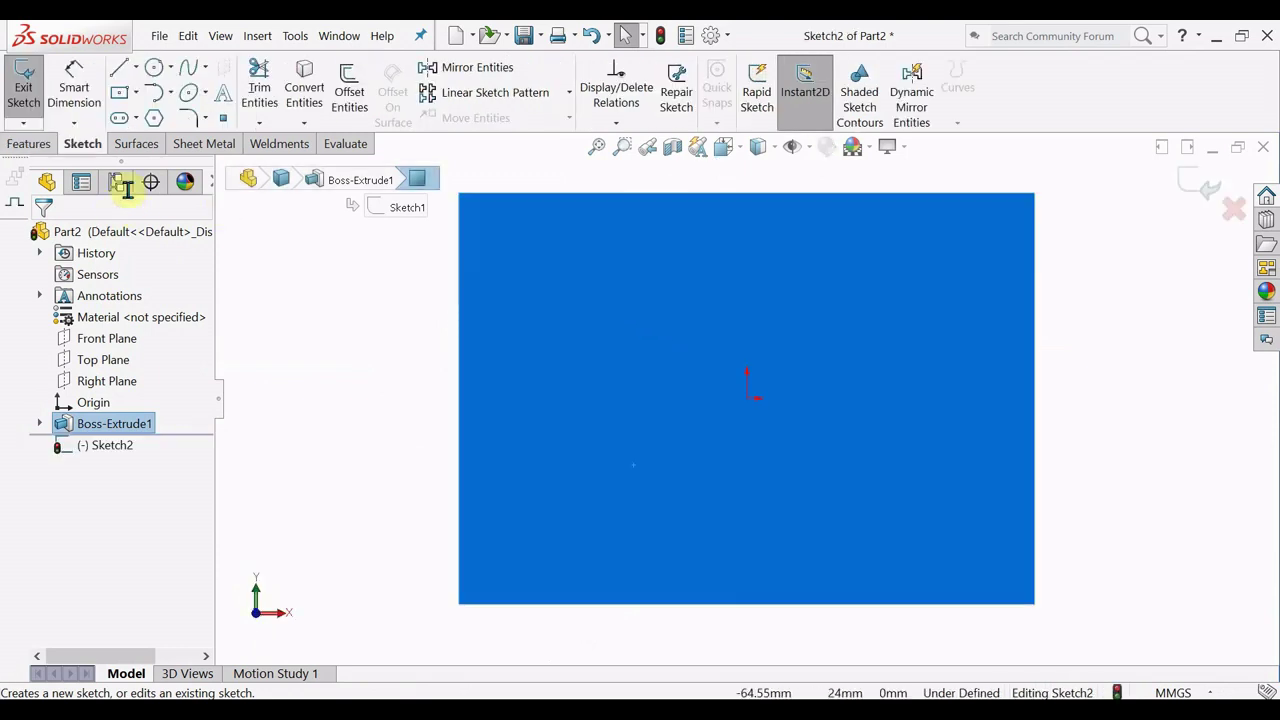
- Draw a corner rectangle roughly 10 by 36 mm along the face's left edge
{"action": "left_click", "coordinate": [137, 97]}
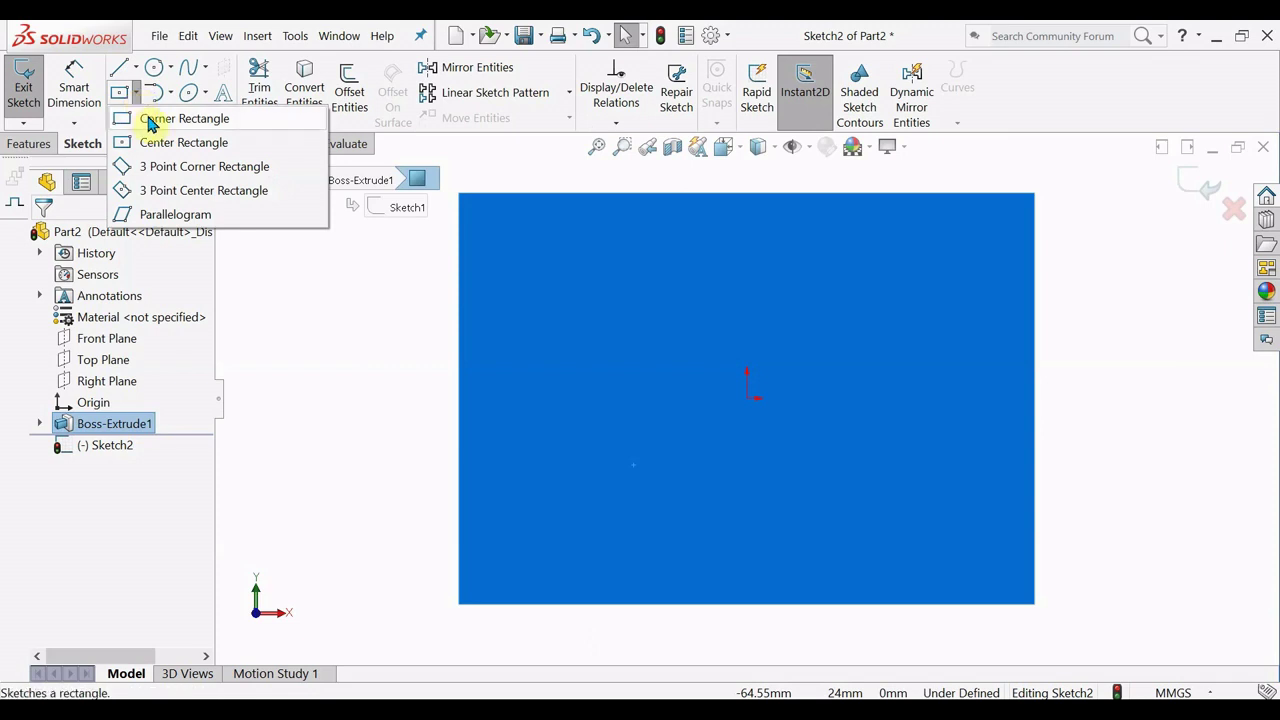
{"action": "left_click", "coordinate": [148, 120]}
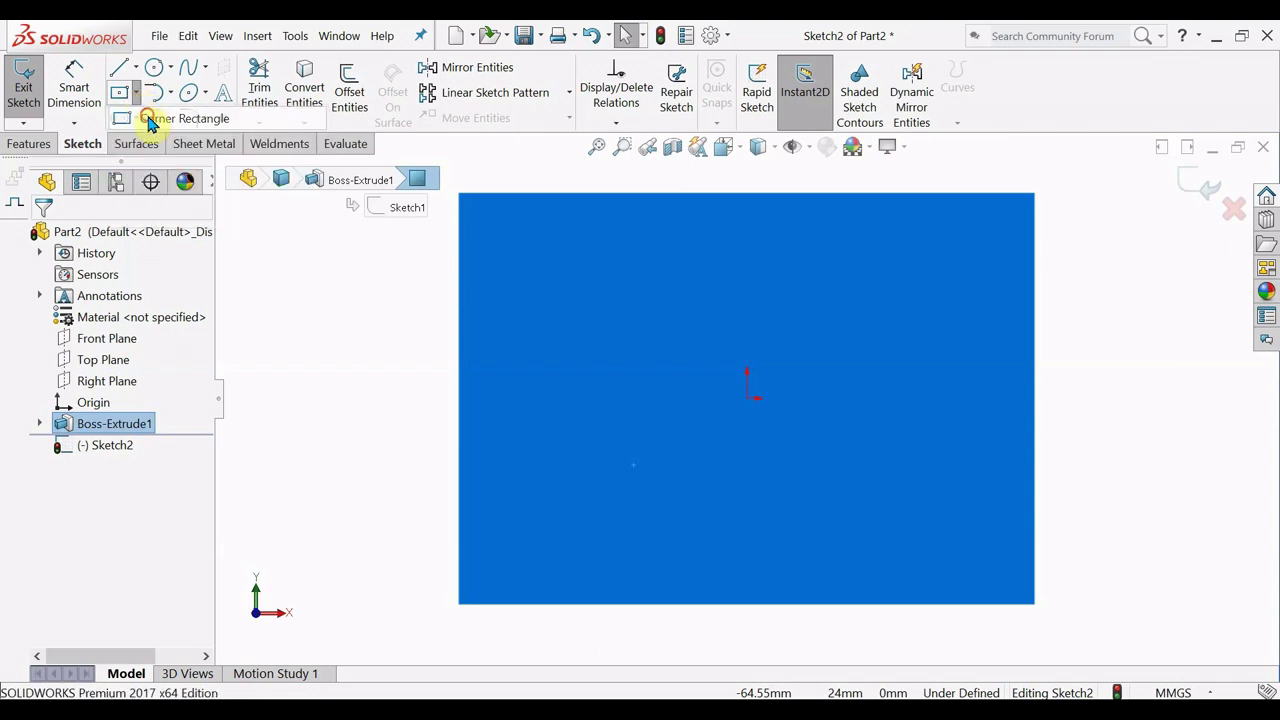
{"action": "left_click", "coordinate": [459, 246]}
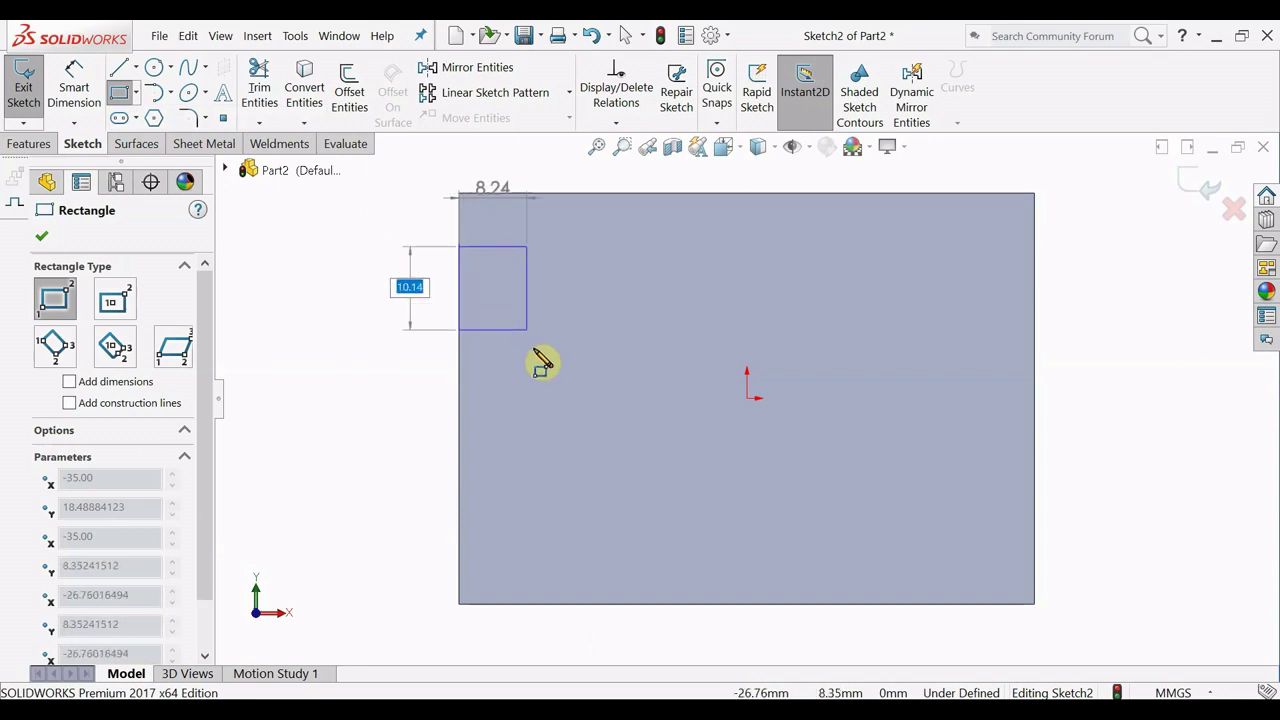
{"action": "left_click", "coordinate": [543, 540]}
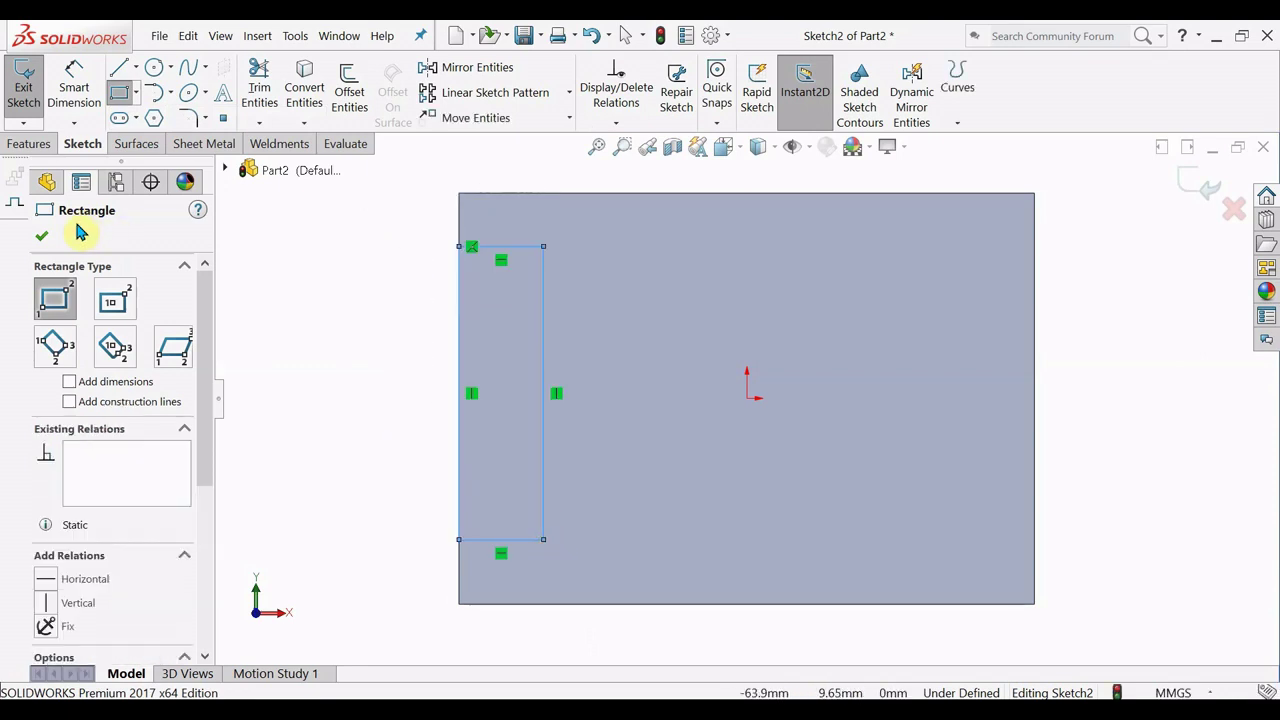
{"action": "left_click", "coordinate": [45, 240]}
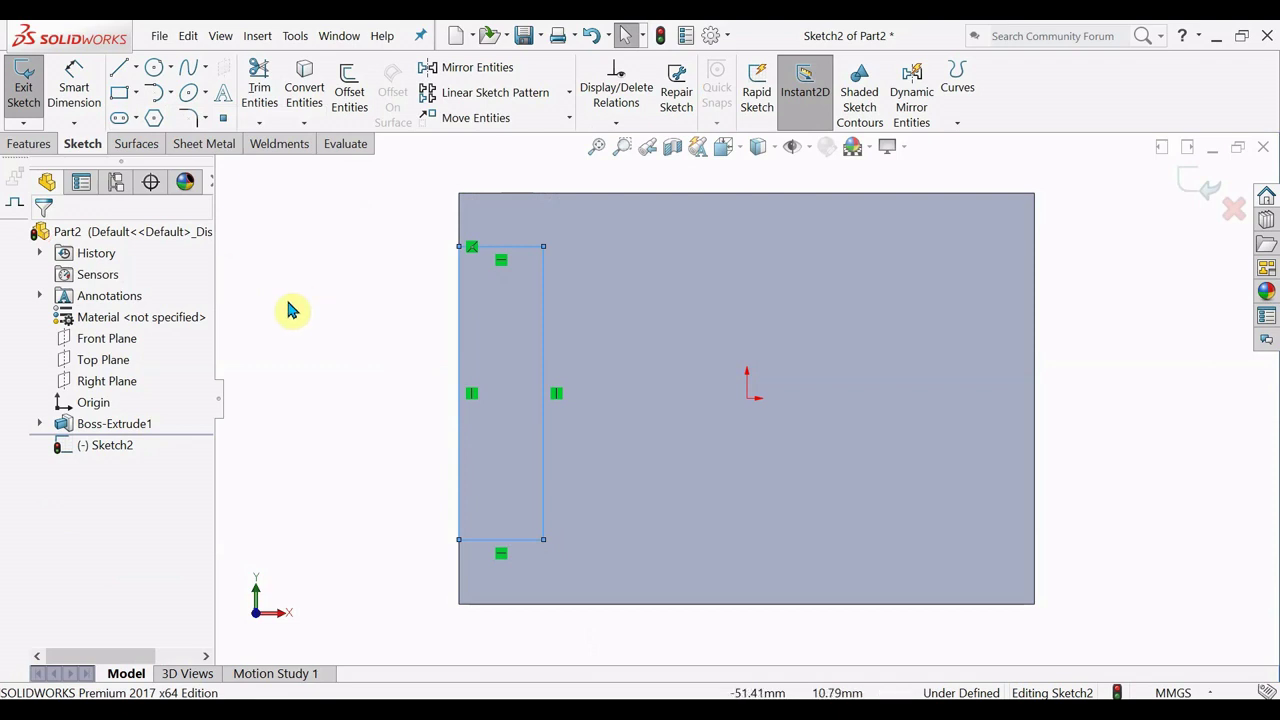
- Dimension the rectangle 5 mm from the plate's top and bottom edges
{"action": "left_click", "coordinate": [75, 88]}
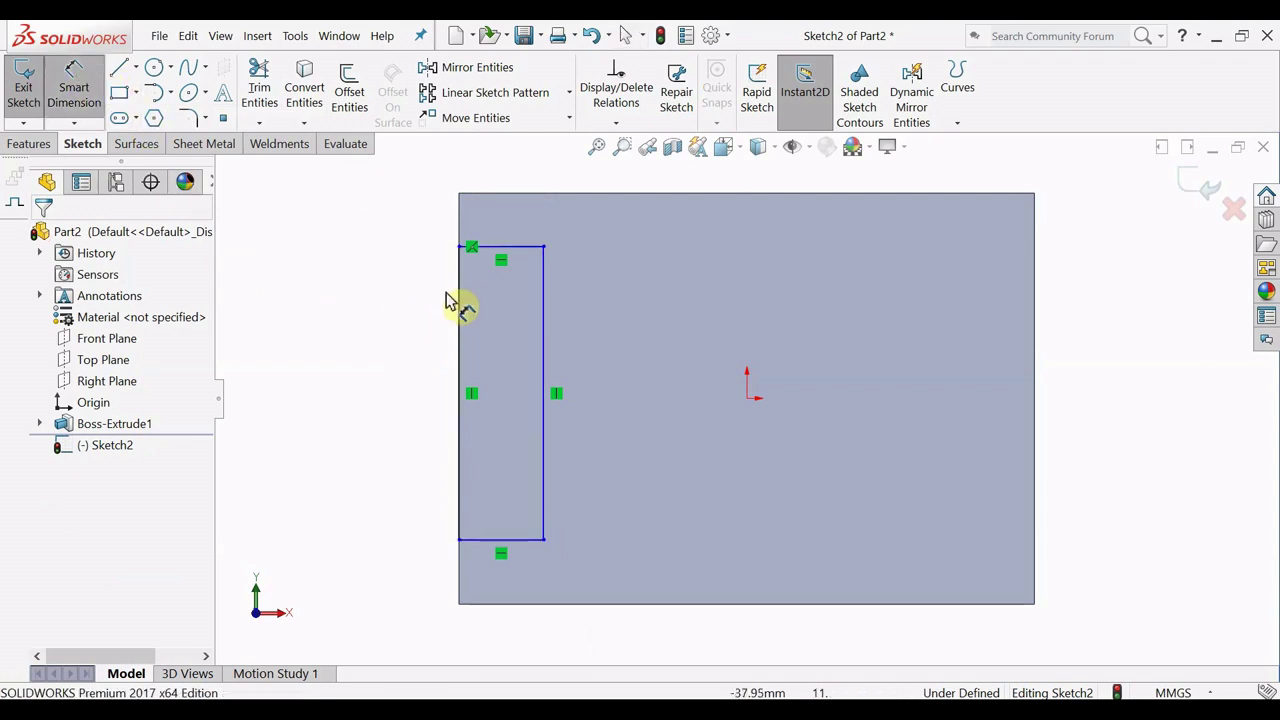
{"action": "left_click", "coordinate": [505, 247]}
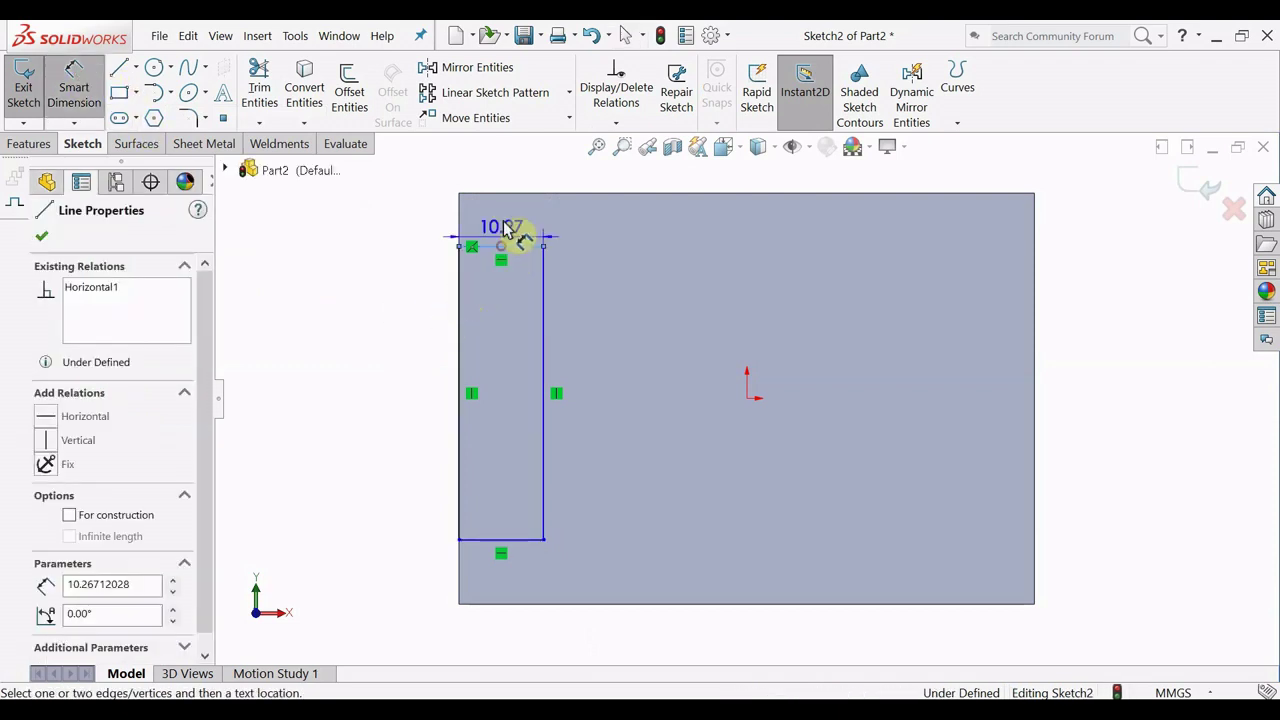
{"action": "left_click", "coordinate": [500, 195]}
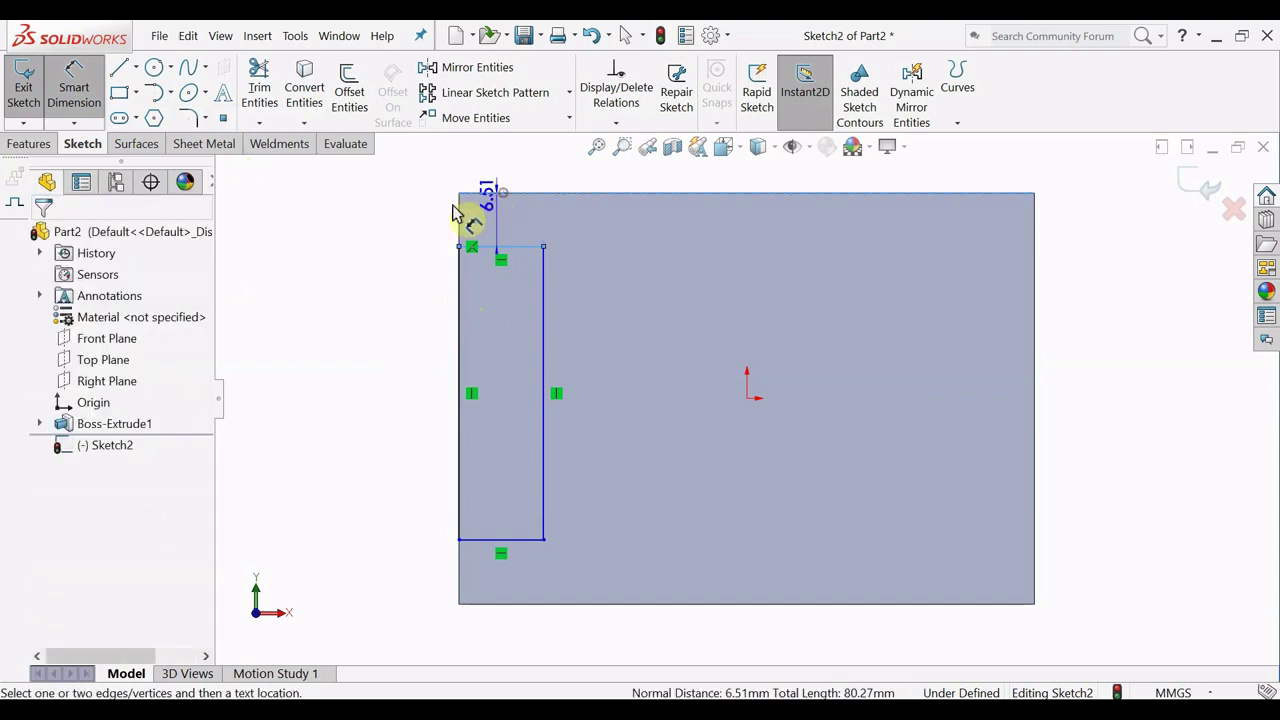
{"action": "left_click", "coordinate": [395, 220]}
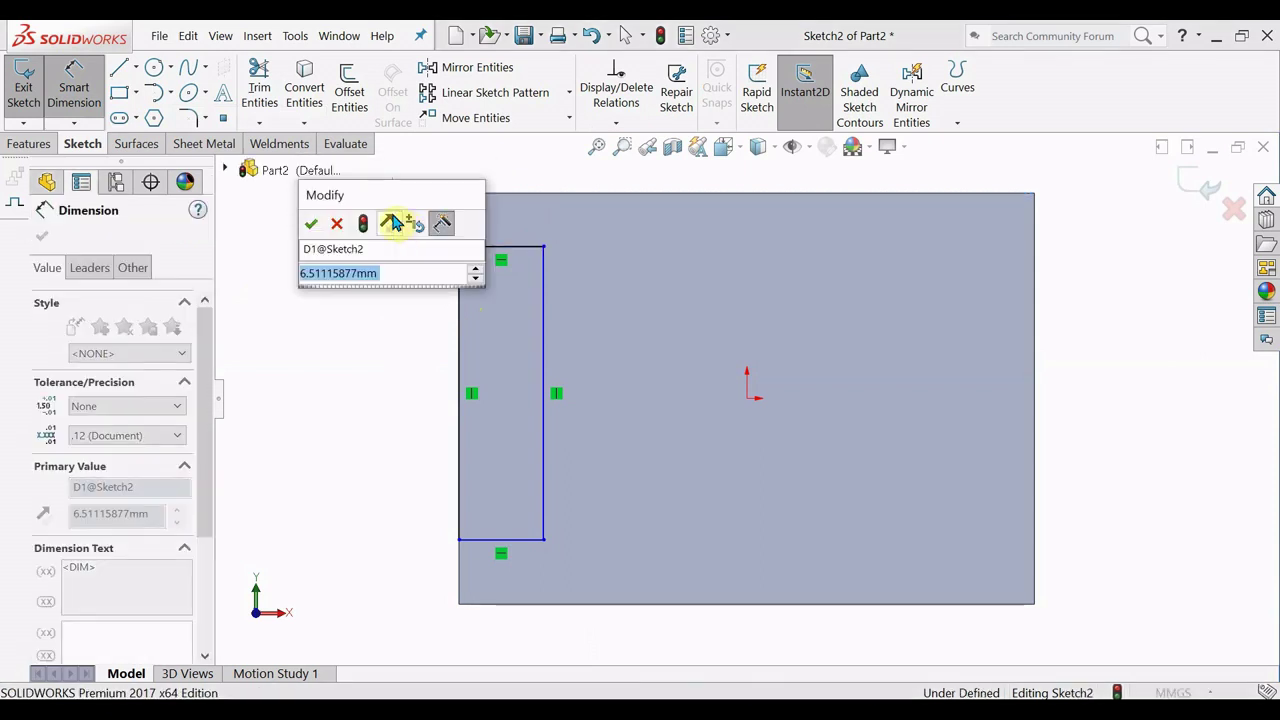
{"action": "type", "text": "5"}
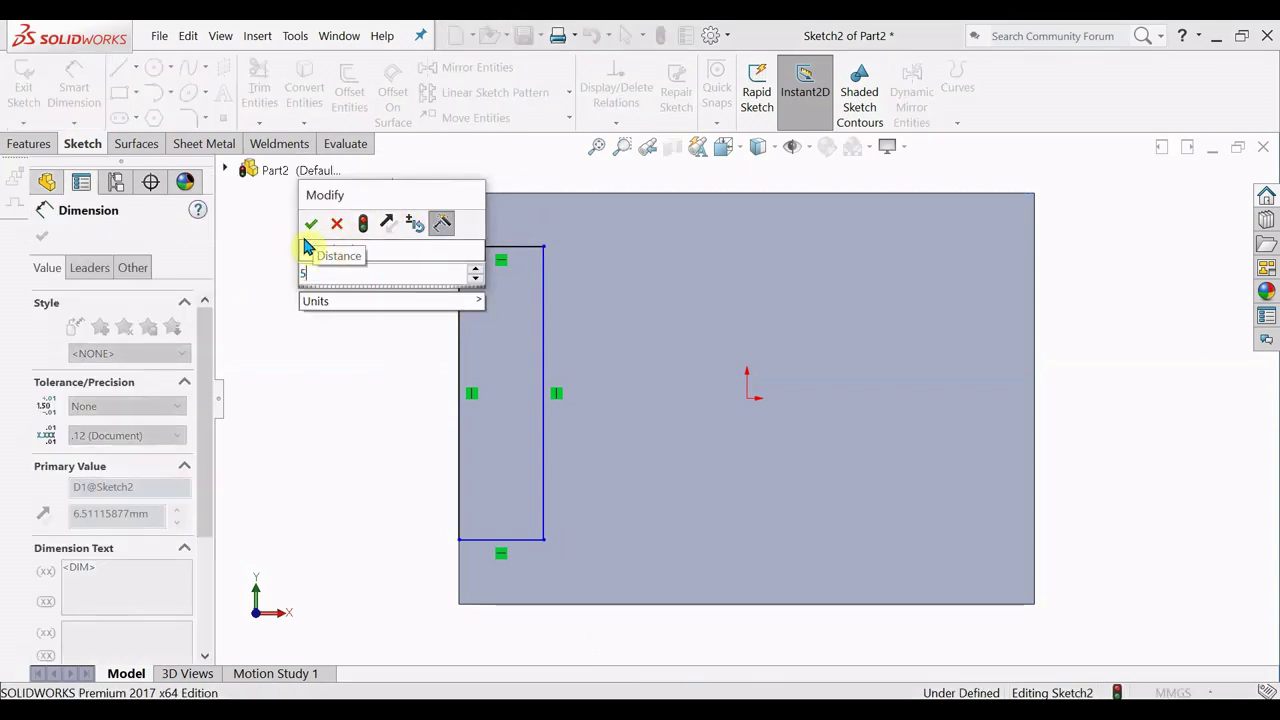
{"action": "left_click", "coordinate": [311, 223]}
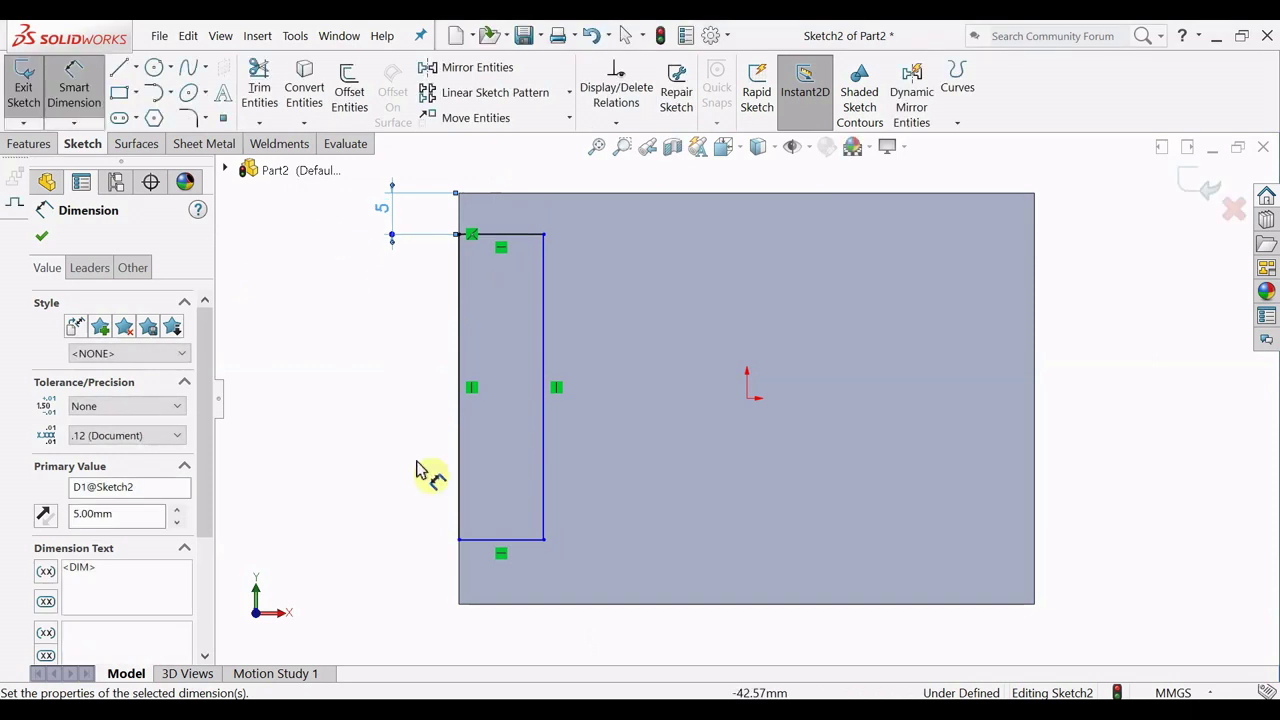
{"action": "left_click", "coordinate": [472, 540]}
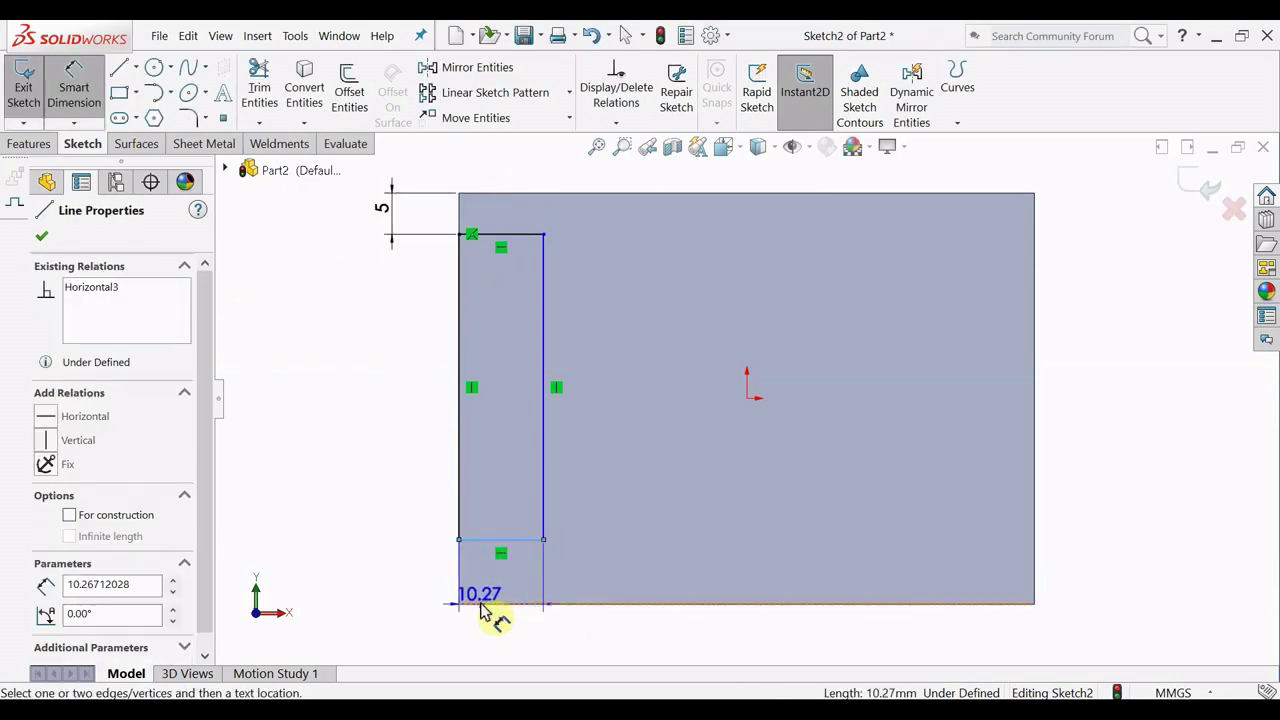
{"action": "left_click", "coordinate": [488, 603]}
{"action": "left_click", "coordinate": [417, 600]}
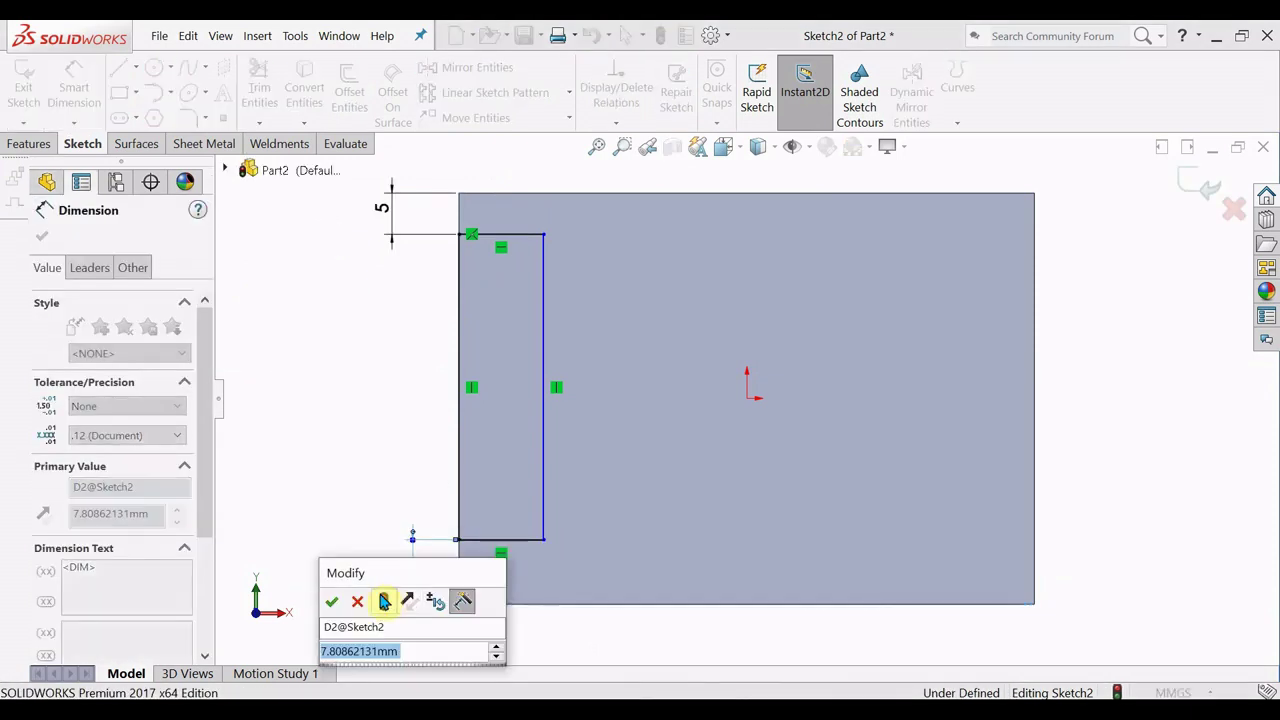
{"action": "type", "text": "5"}
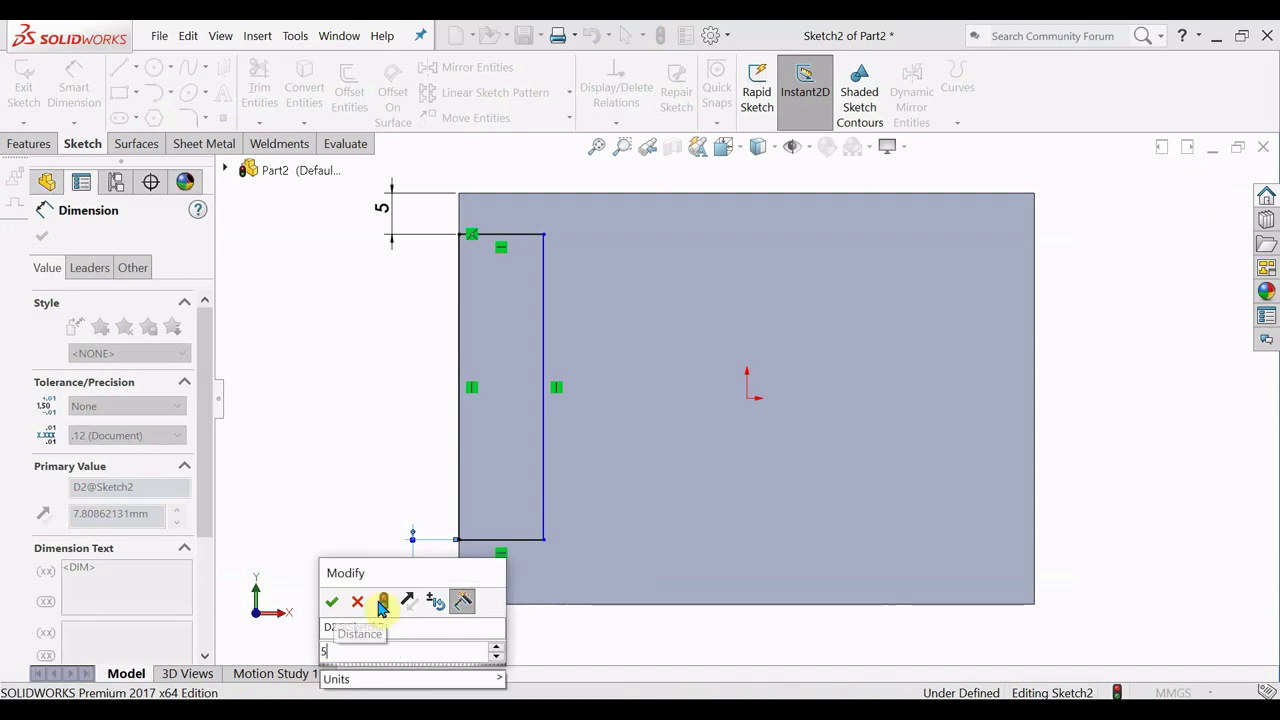
{"action": "left_click", "coordinate": [332, 601]}
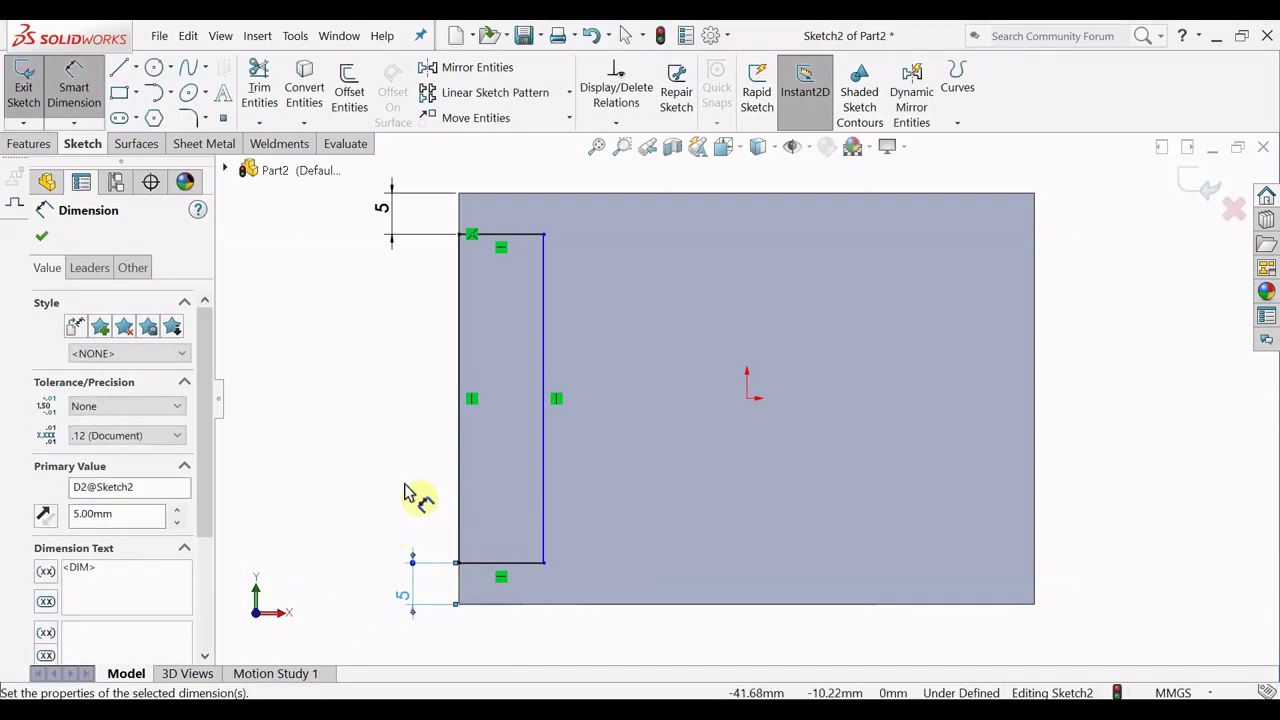
- Set the rectangle's width to 10 mm to fully define the sketch
{"action": "left_click", "coordinate": [527, 563]}
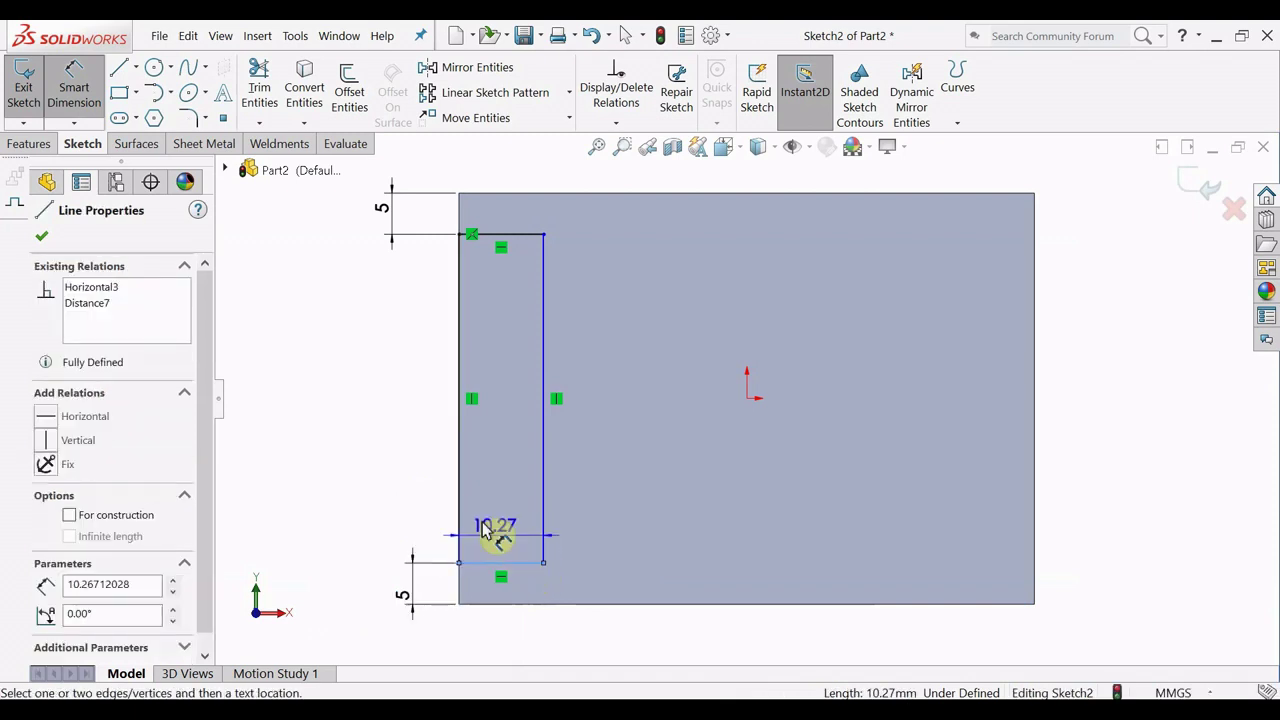
{"action": "left_click", "coordinate": [479, 505]}
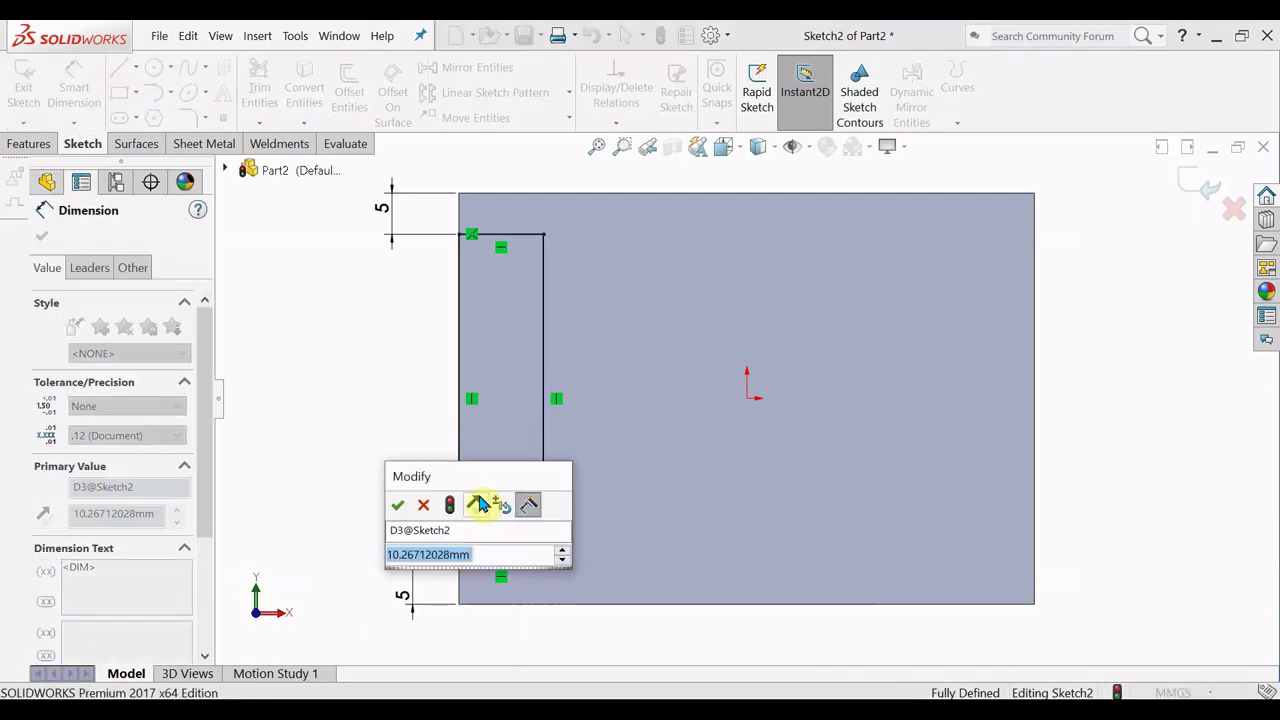
{"action": "type", "text": "10"}
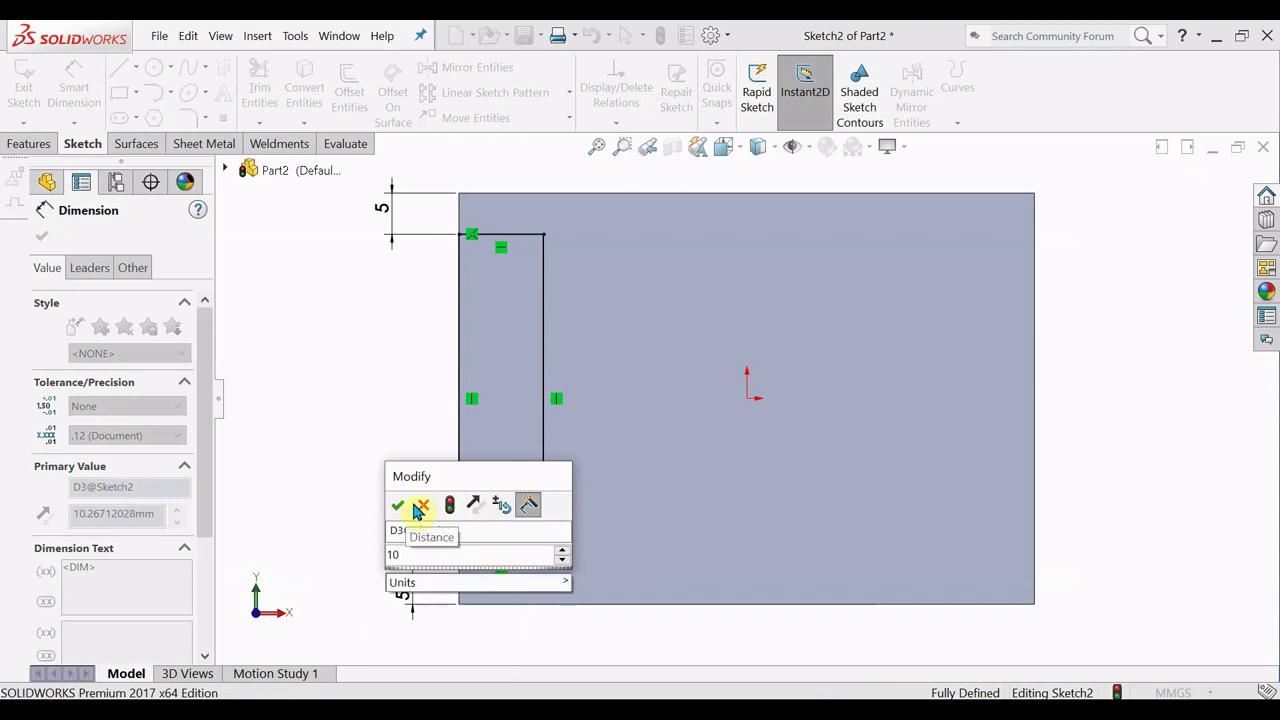
{"action": "left_click", "coordinate": [397, 505]}
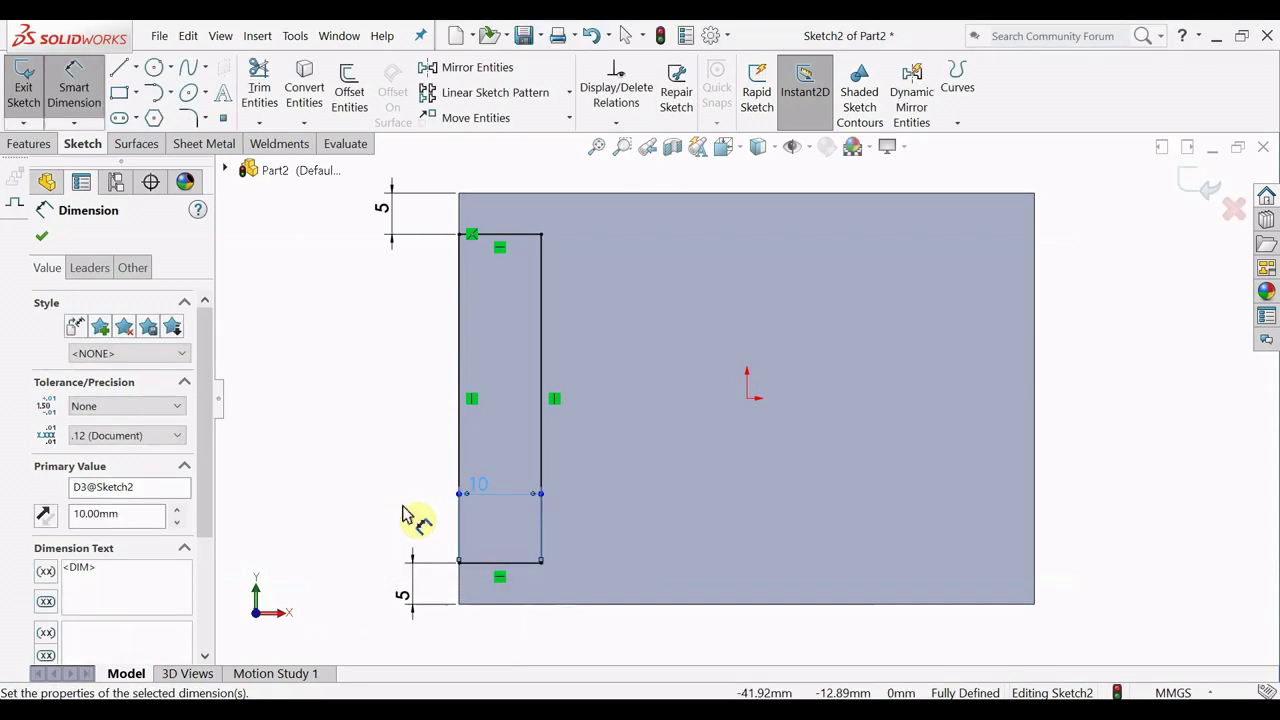
{"action": "left_click", "coordinate": [35, 240]}
- Exit Sketch2 and extrude its rectangle 45 mm as Boss-Extrude2
{"action": "left_click", "coordinate": [20, 95]}
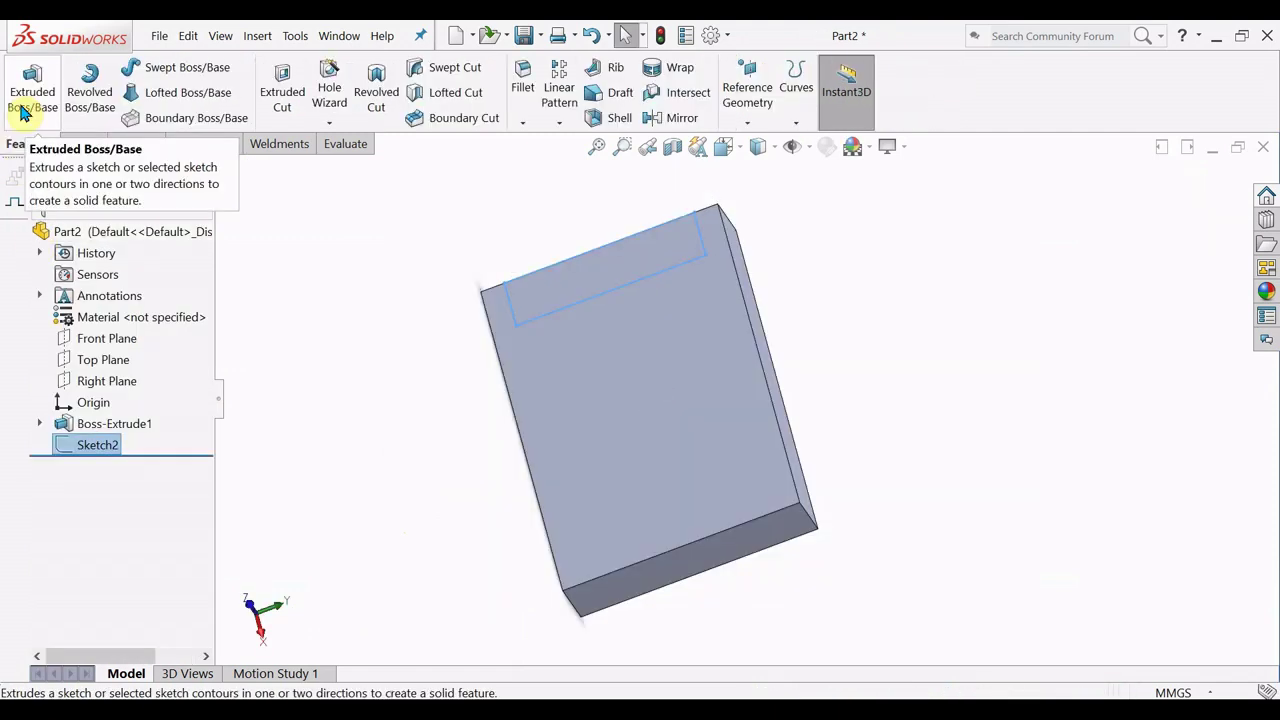
{"action": "middle_click_drag", "start_coordinate": [437, 357], "coordinate": [450, 383]}
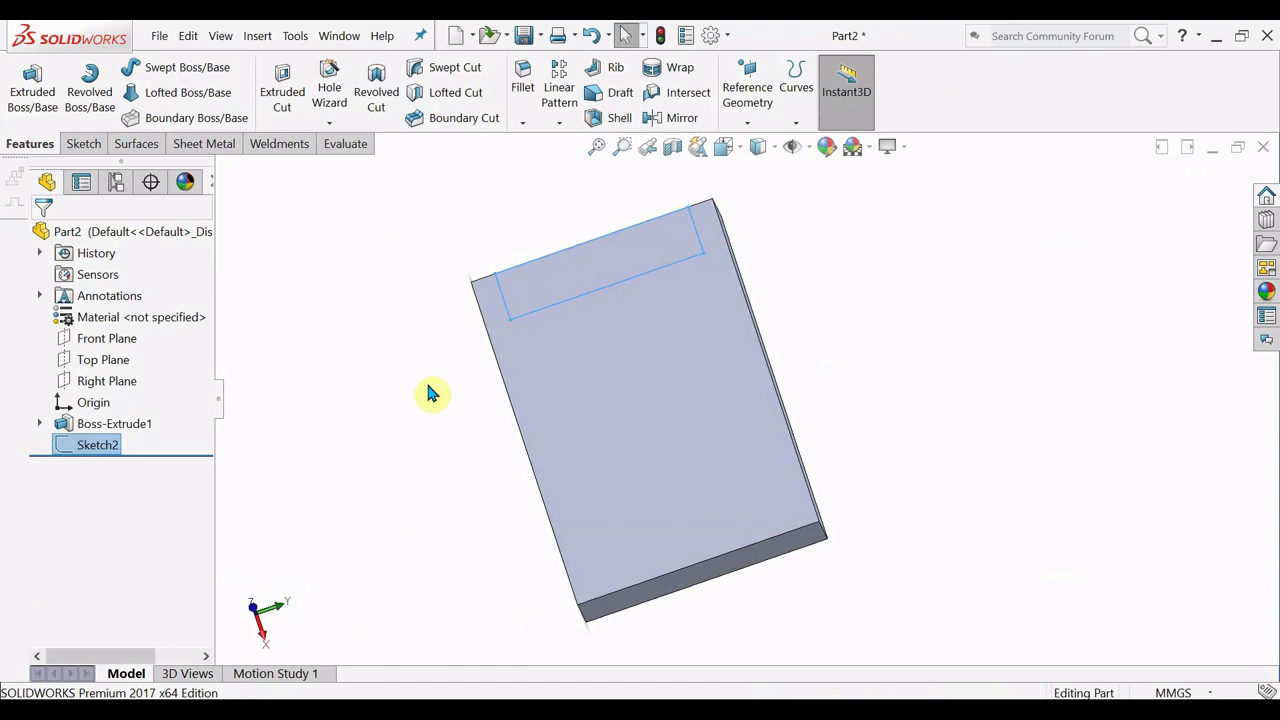
{"action": "left_click", "coordinate": [36, 114]}
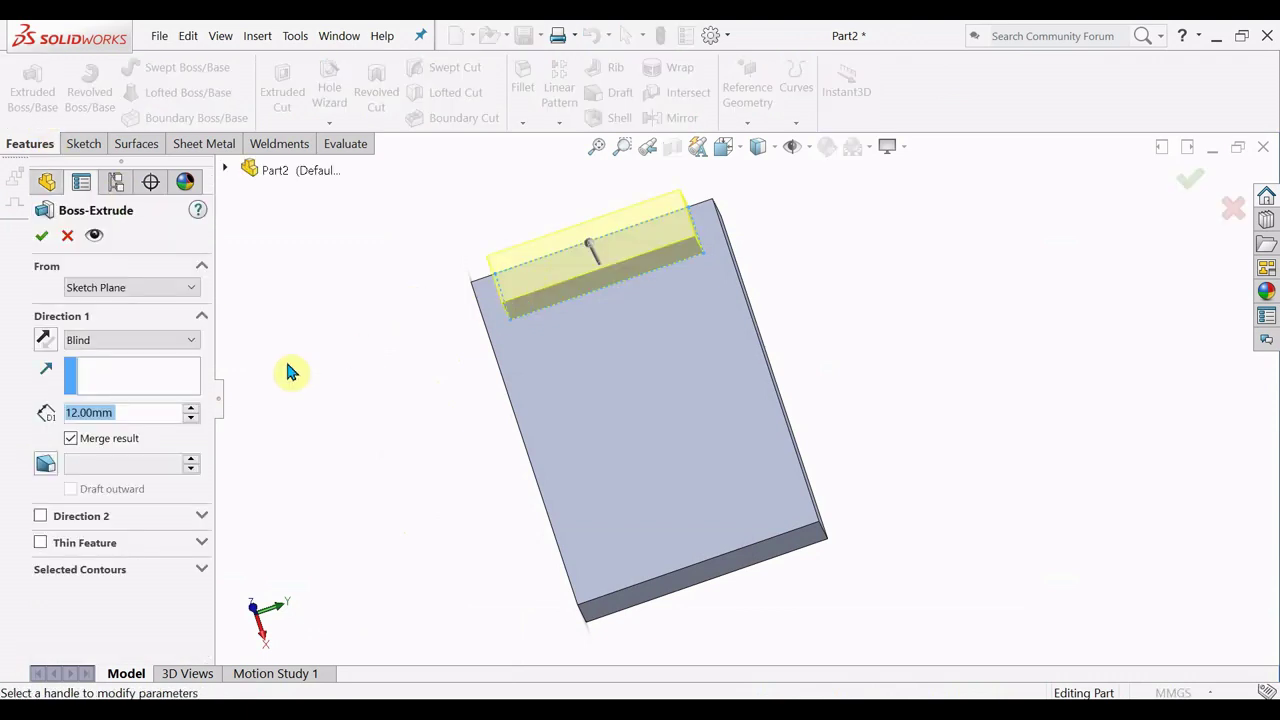
{"action": "type", "text": "45"}
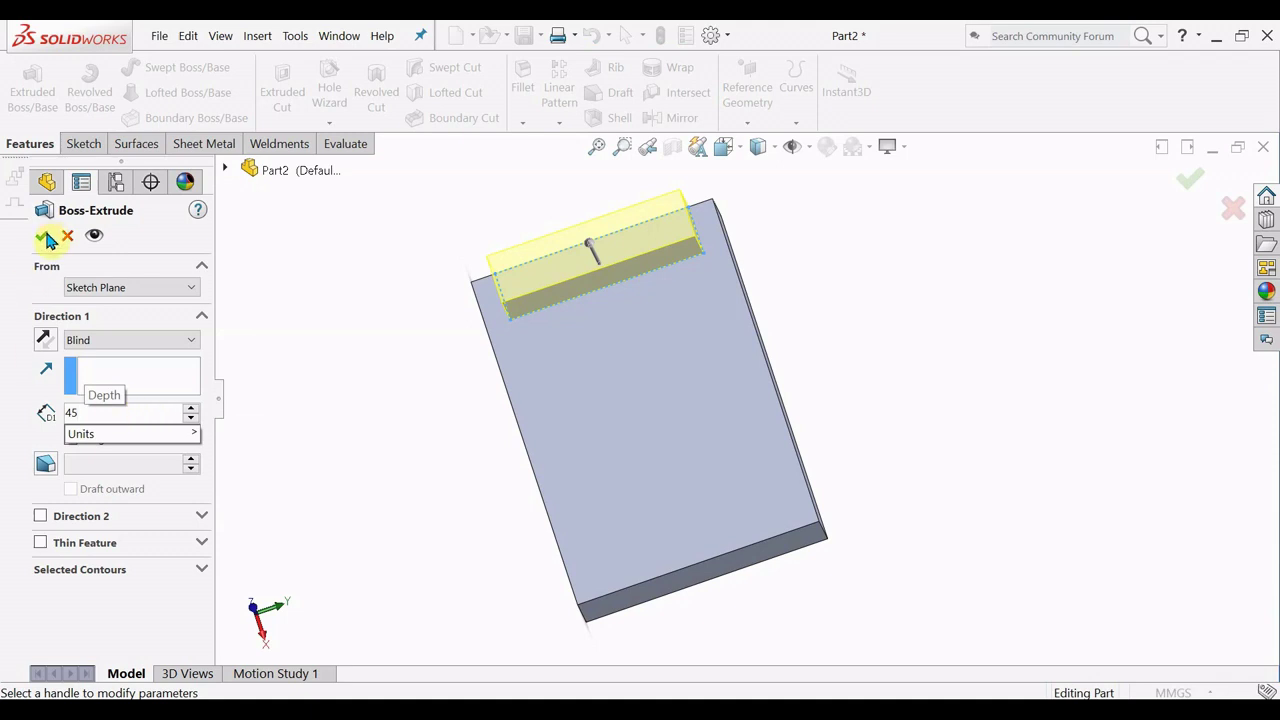
{"action": "key", "text": "Return"}
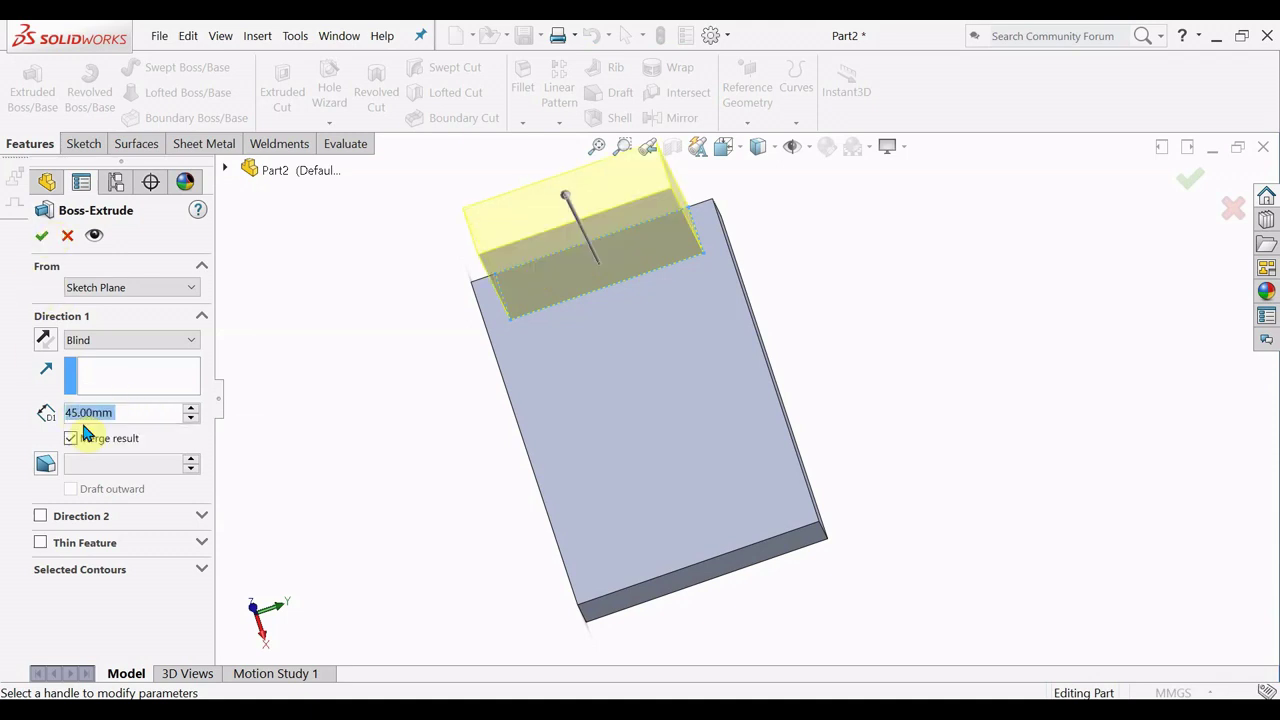
{"action": "left_click", "coordinate": [43, 237]}
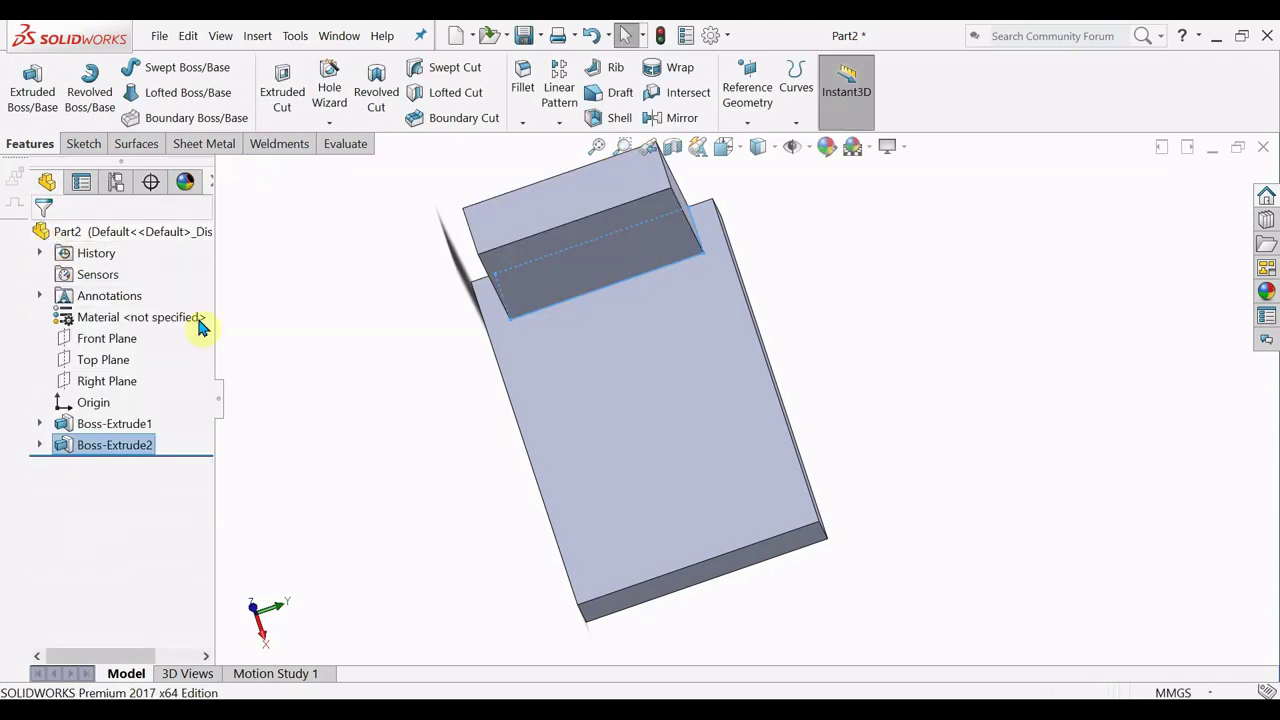
- Select the base plate's large face, view it Normal To, and open Sketch3 on it
{"action": "mouse_move", "coordinate": [411, 429]}
{"action": "middle_mouse_down"}
{"action": "mouse_move", "coordinate": [449, 323]}
{"action": "mouse_move", "coordinate": [514, 303]}
{"action": "mouse_move", "coordinate": [563, 386]}
{"action": "mouse_move", "coordinate": [537, 417]}
{"action": "mouse_move", "coordinate": [503, 358]}
{"action": "mouse_move", "coordinate": [426, 343]}
{"action": "mouse_move", "coordinate": [437, 318]}
{"action": "mouse_move", "coordinate": [466, 343]}
{"action": "mouse_move", "coordinate": [551, 303]}
{"action": "mouse_move", "coordinate": [649, 374]}
{"action": "mouse_move", "coordinate": [658, 408]}
{"action": "middle_mouse_up"}
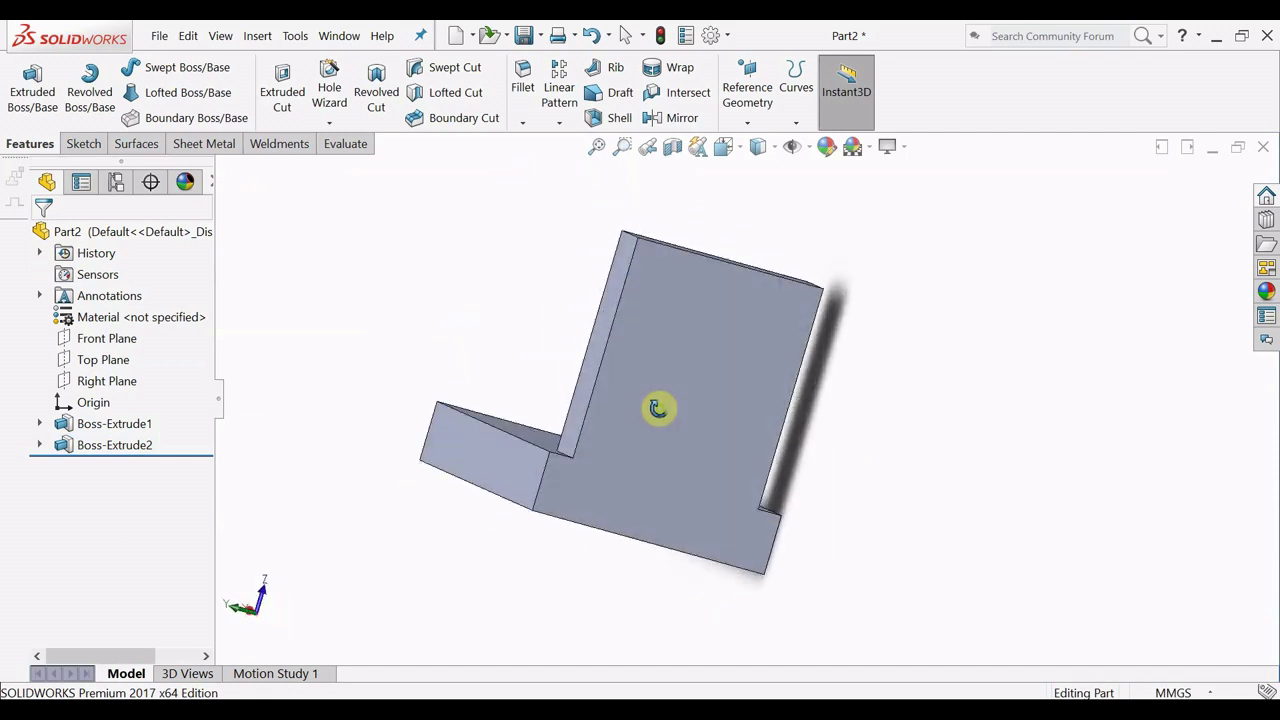
{"action": "left_click", "coordinate": [646, 362]}
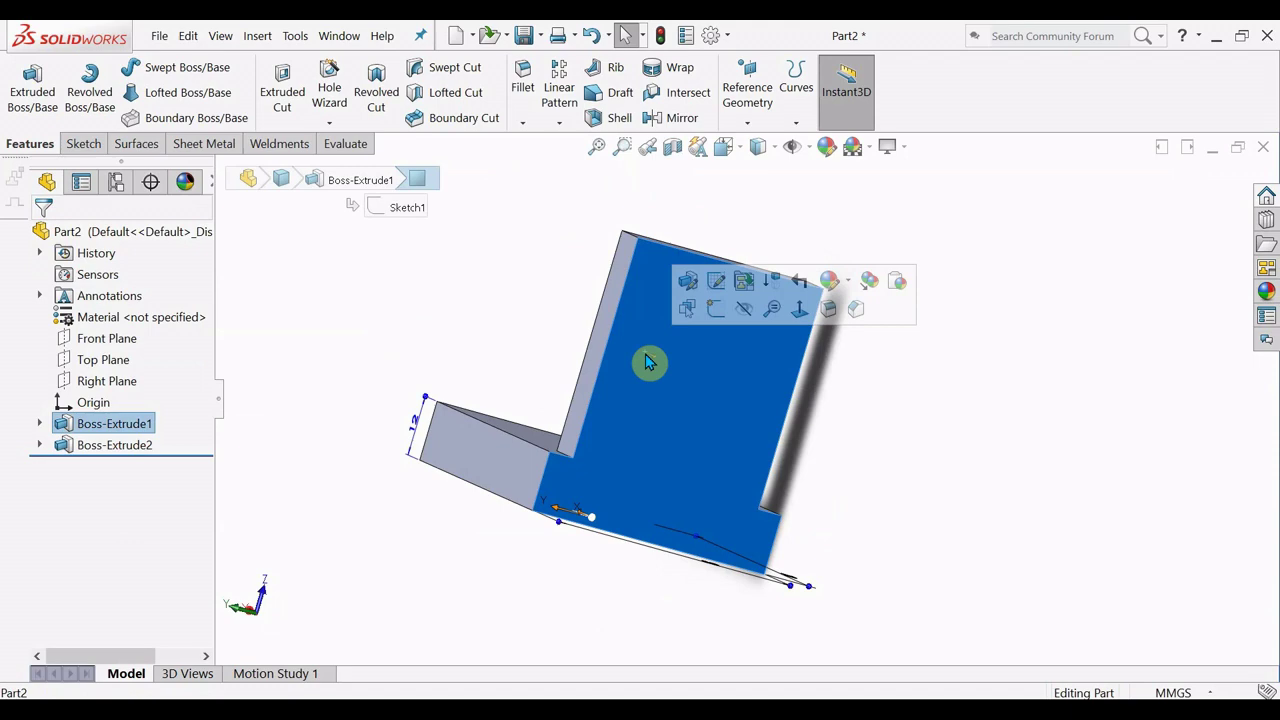
{"action": "key", "text": "space"}
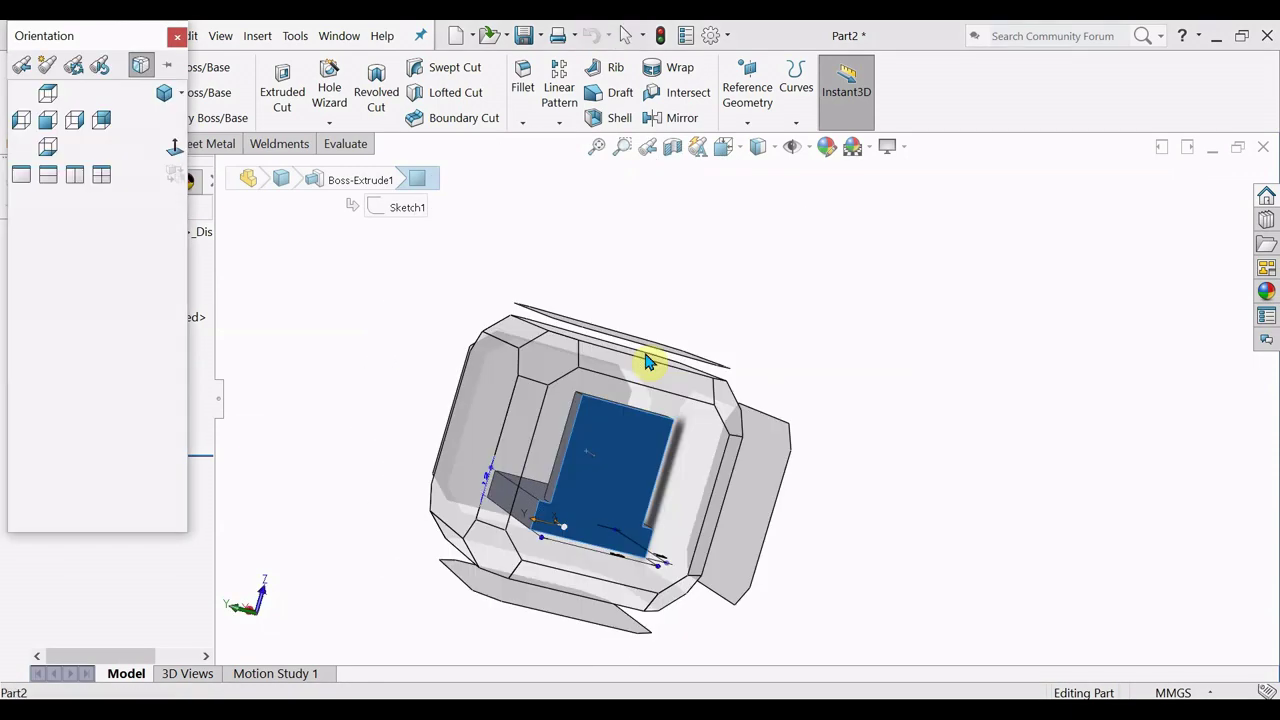
{"action": "left_click", "coordinate": [600, 471]}
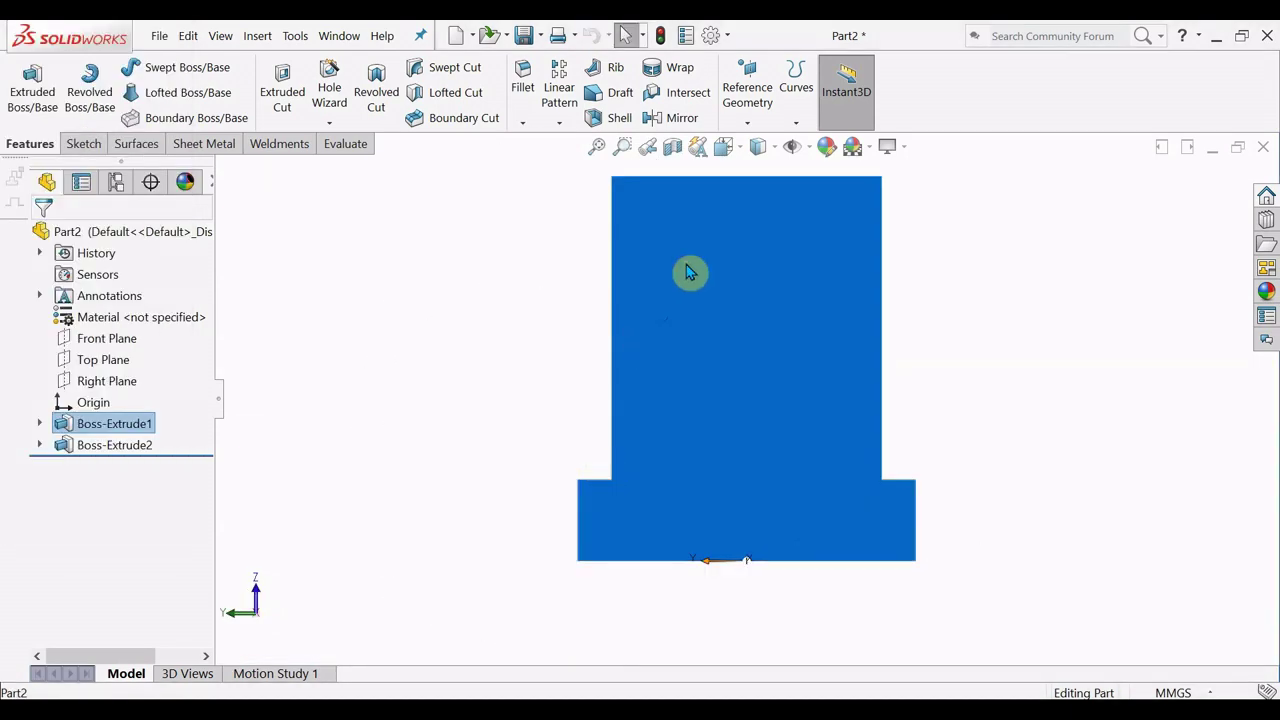
{"action": "right_click", "coordinate": [688, 273]}
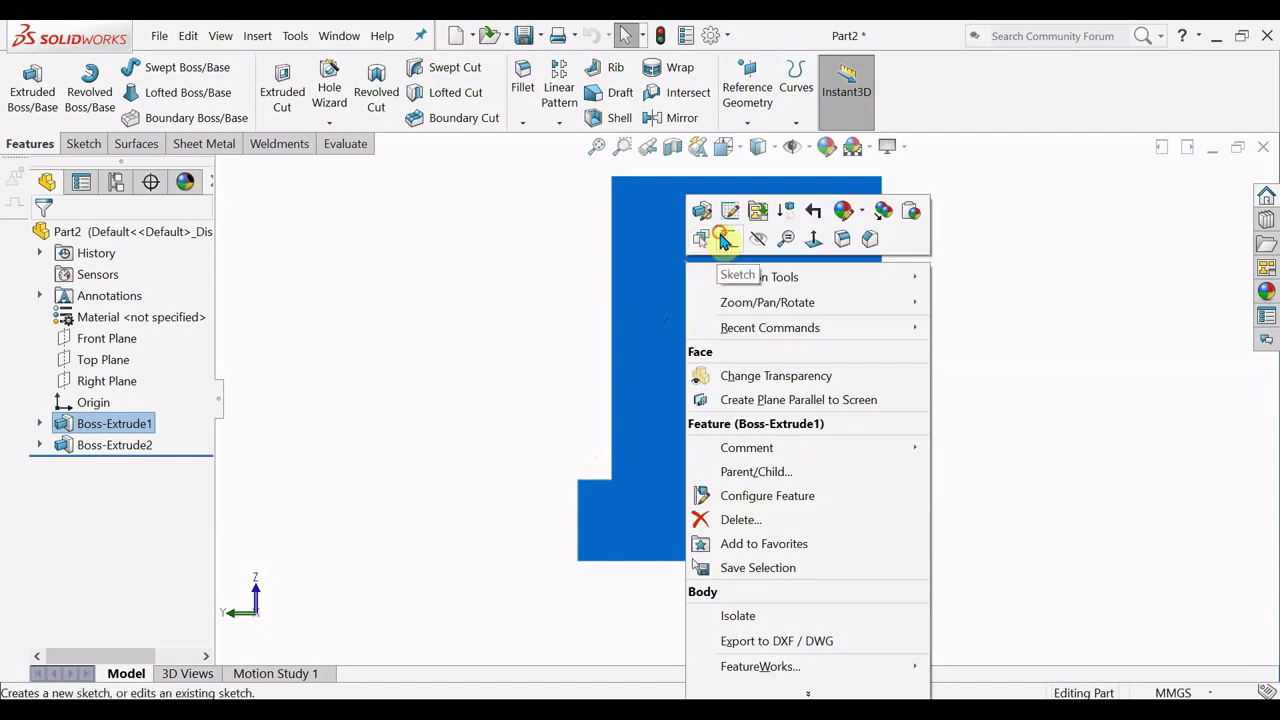
{"action": "left_click", "coordinate": [729, 238]}
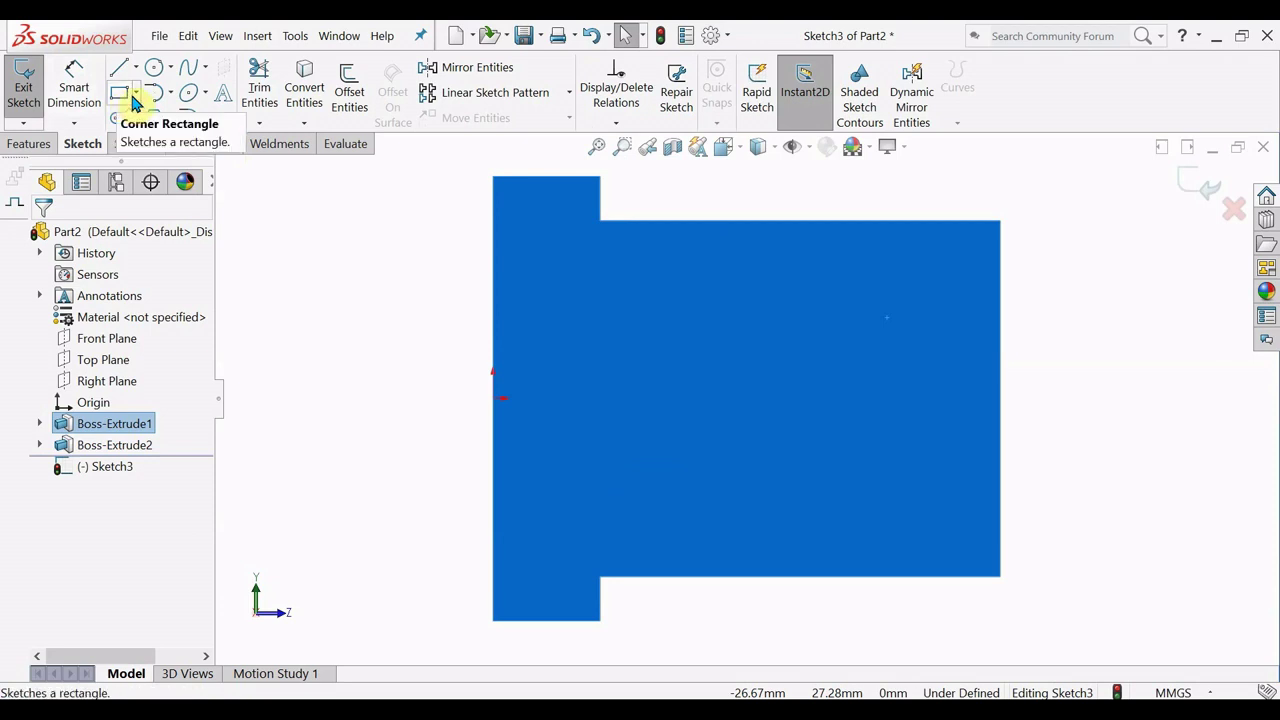
- Choose the Corner Rectangle tool and view the upright's front face Normal To
{"action": "left_click", "coordinate": [134, 95]}
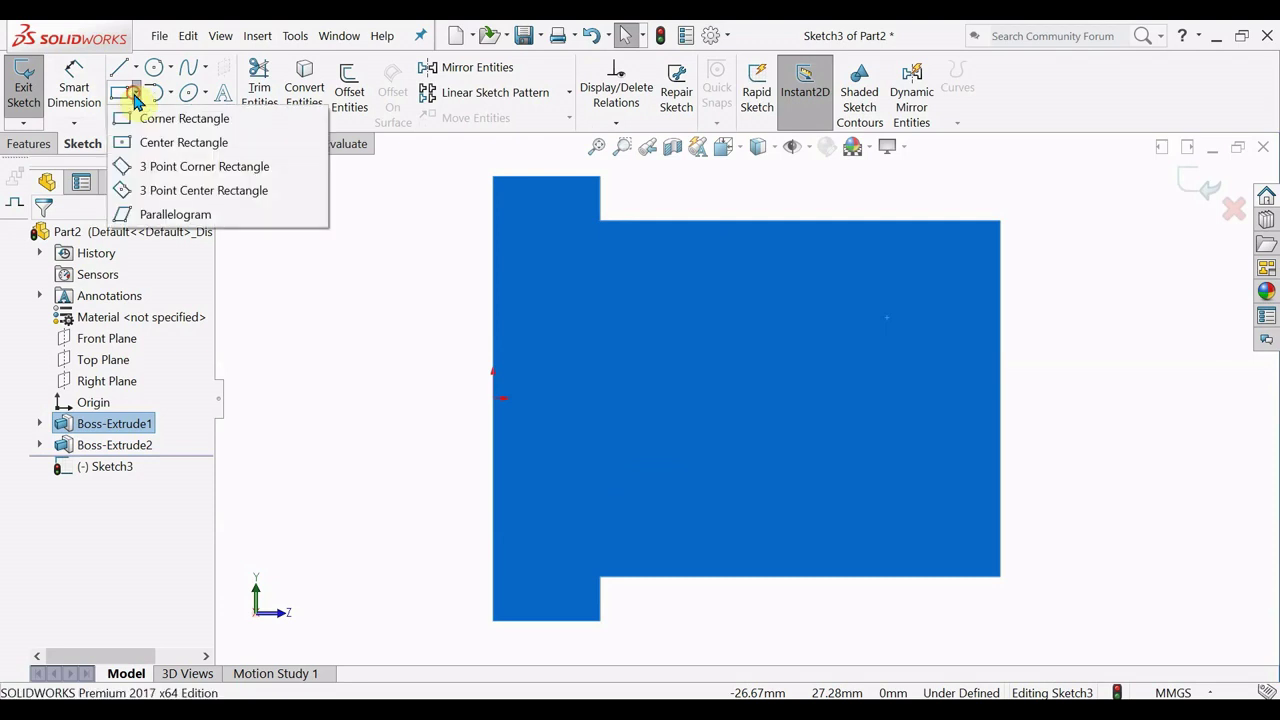
{"action": "left_click", "coordinate": [152, 118]}
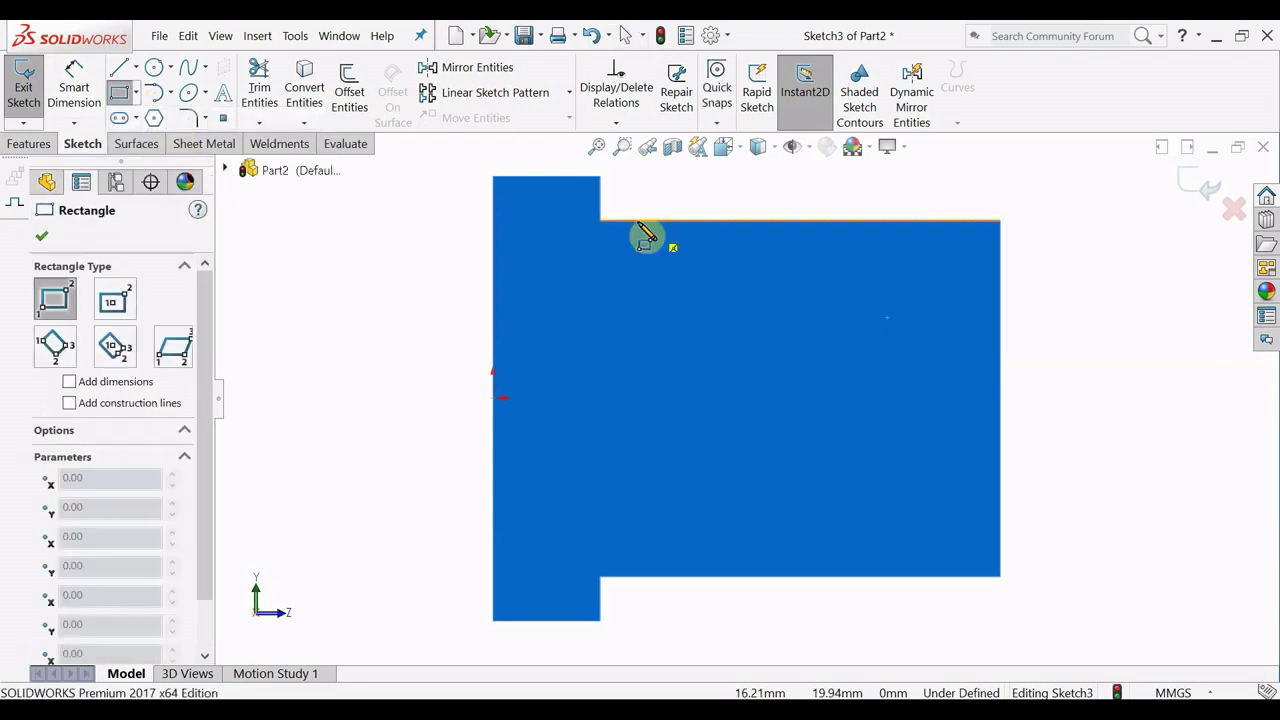
{"action": "scroll", "coordinate": [648, 240], "scroll_direction": "down", "scroll_amount": 2}
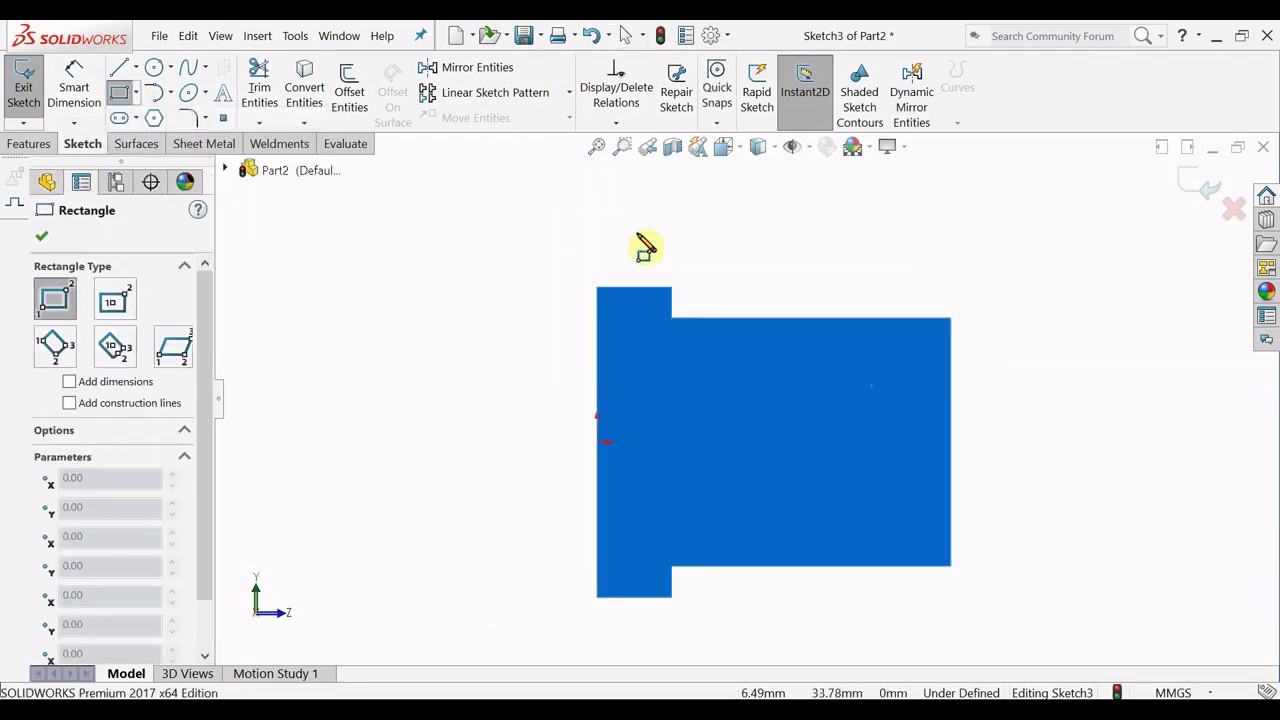
{"action": "mouse_move", "coordinate": [648, 240]}
{"action": "middle_mouse_down"}
{"action": "mouse_move", "coordinate": [542, 177]}
{"action": "mouse_move", "coordinate": [671, 149]}
{"action": "mouse_move", "coordinate": [734, 274]}
{"action": "mouse_move", "coordinate": [571, 337]}
{"action": "mouse_move", "coordinate": [596, 243]}
{"action": "mouse_move", "coordinate": [617, 240]}
{"action": "middle_mouse_up"}
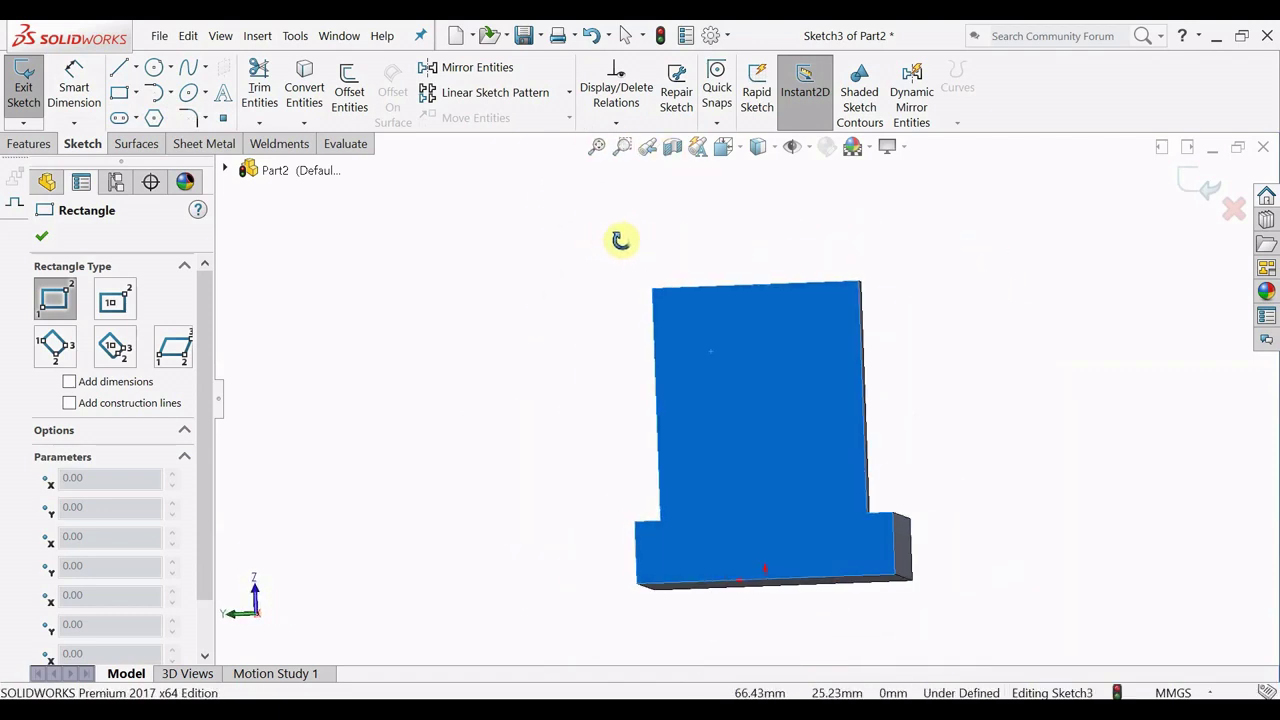
{"action": "scroll", "coordinate": [755, 347], "scroll_direction": "up", "scroll_amount": 3}
{"action": "key", "text": "space"}
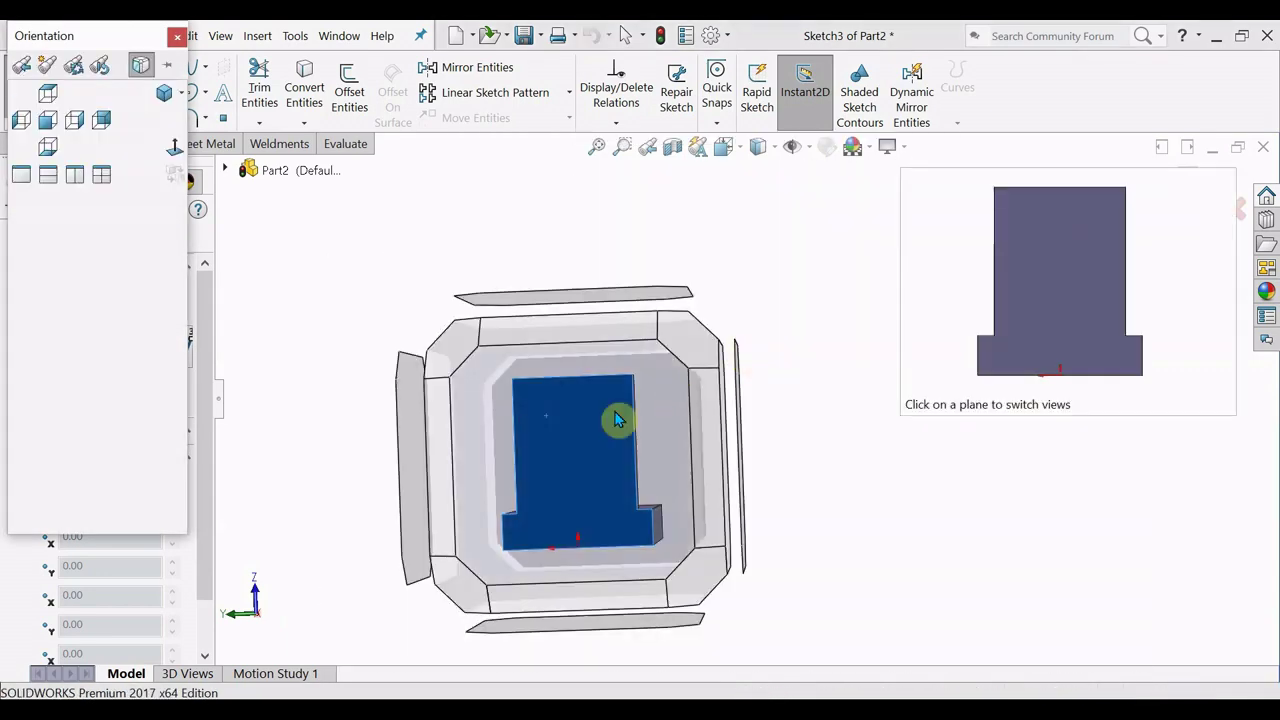
{"action": "left_click", "coordinate": [617, 419]}
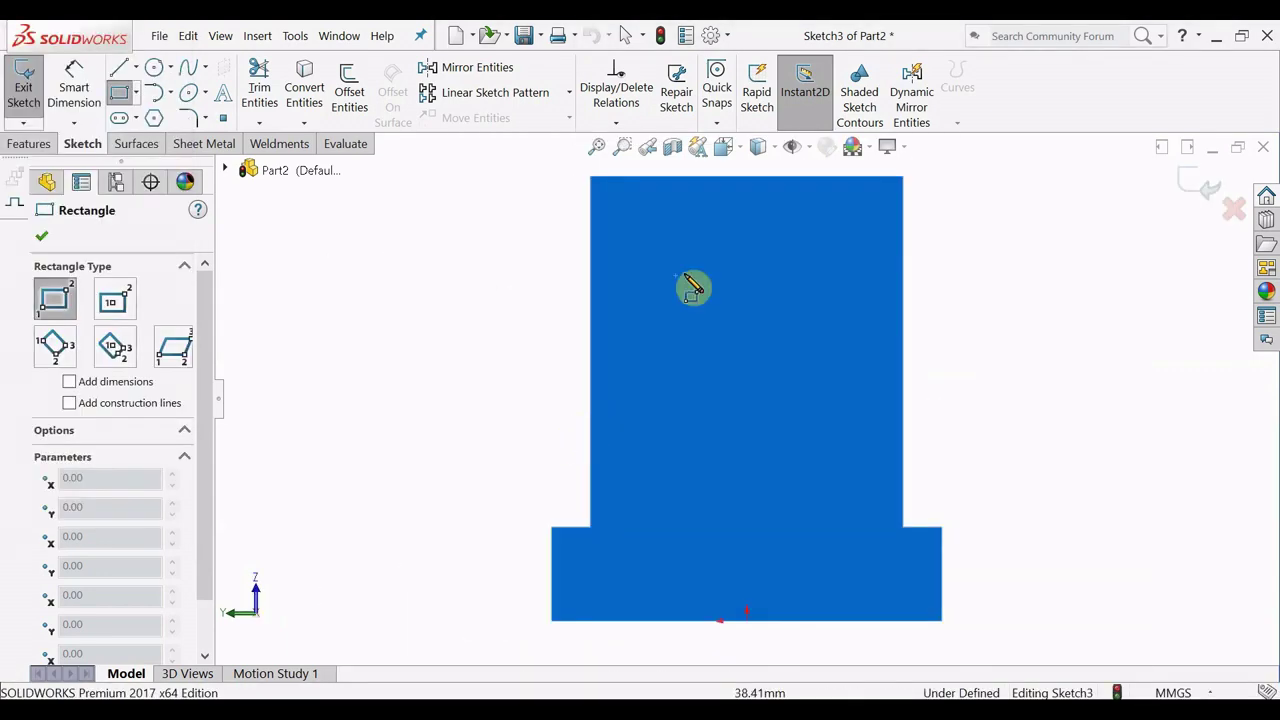
- Draw a corner rectangle about 23.5 by 7.7 mm from the face's top edge
{"action": "scroll", "coordinate": [729, 200], "scroll_direction": "up", "scroll_amount": 2}
{"action": "scroll", "coordinate": [749, 277], "scroll_direction": "down", "scroll_amount": 1}
{"action": "scroll", "coordinate": [749, 277], "scroll_direction": "down", "scroll_amount": 2}
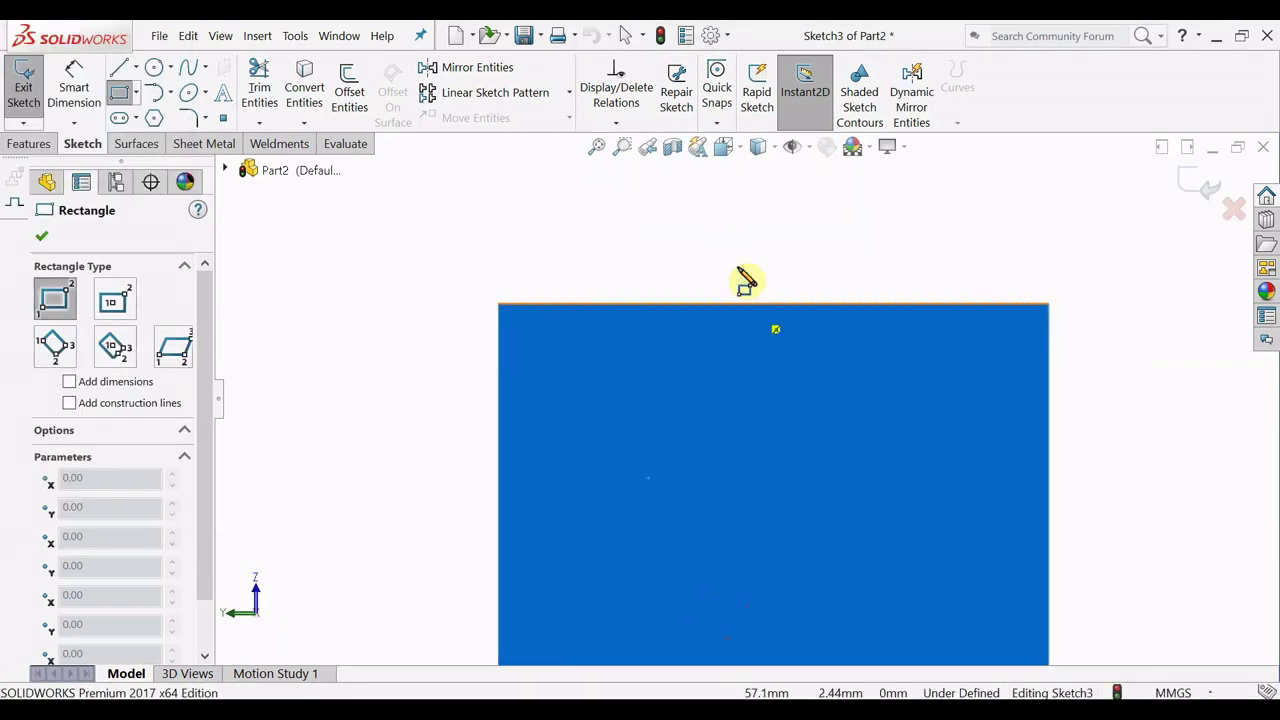
{"action": "left_click", "coordinate": [626, 308]}
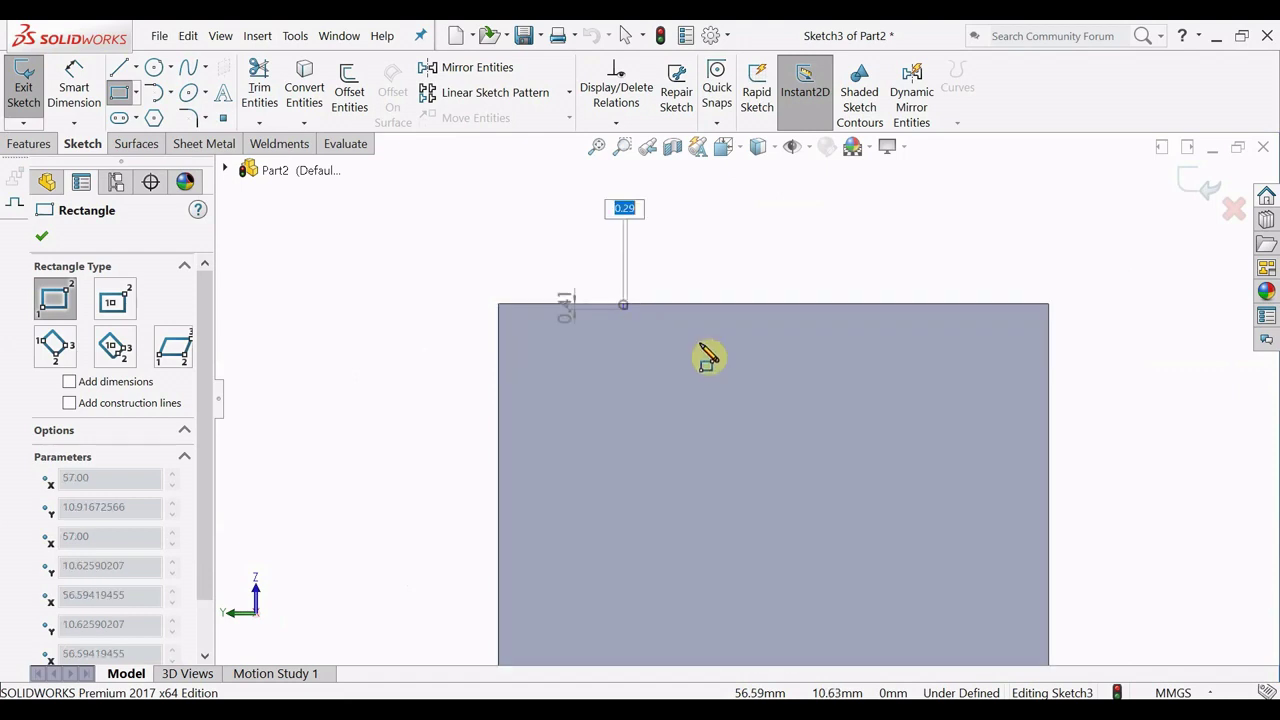
{"action": "left_click", "coordinate": [946, 408]}
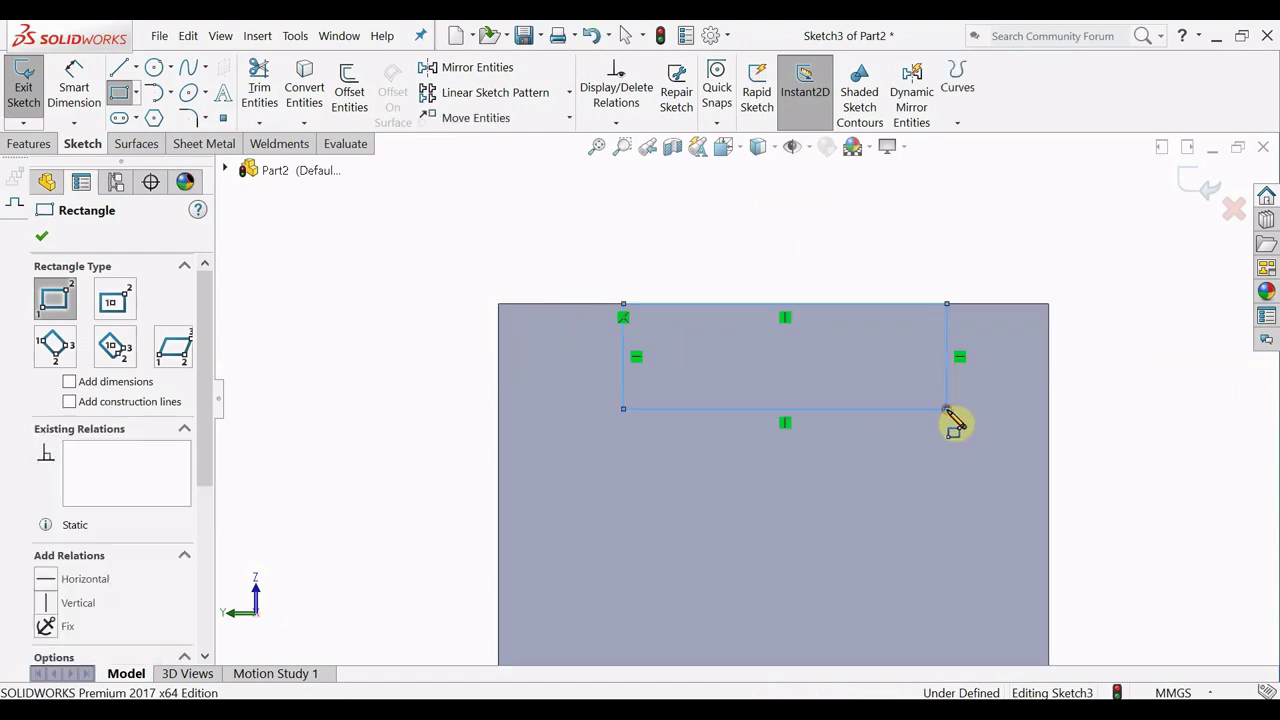
{"action": "left_click", "coordinate": [40, 242]}
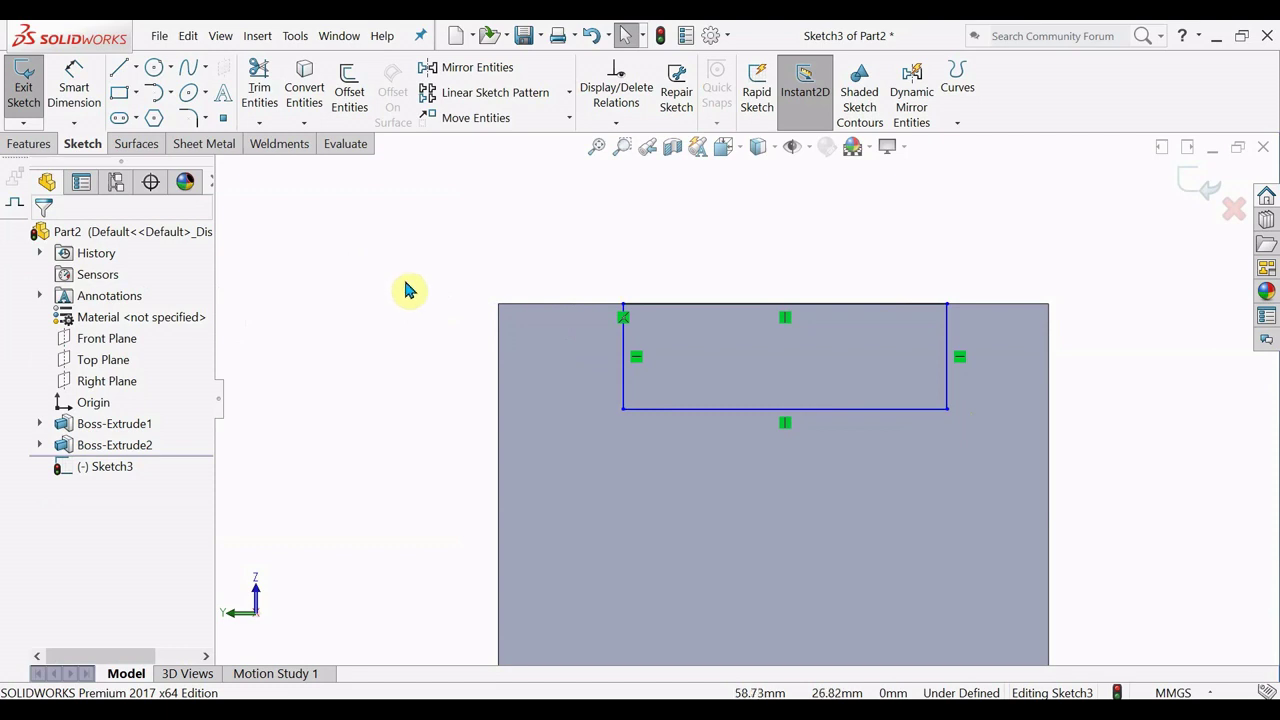
- Dimension the rectangle's height to 22 mm
{"action": "left_click", "coordinate": [74, 92]}
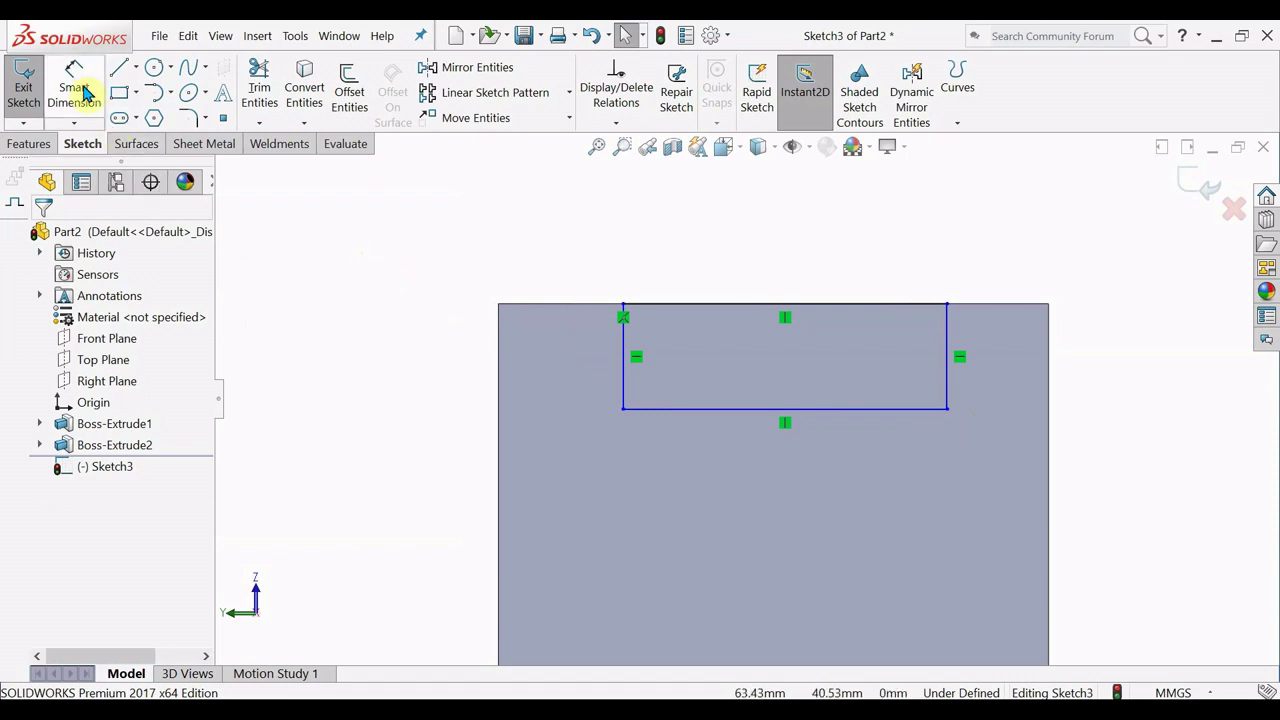
{"action": "left_click", "coordinate": [610, 304]}
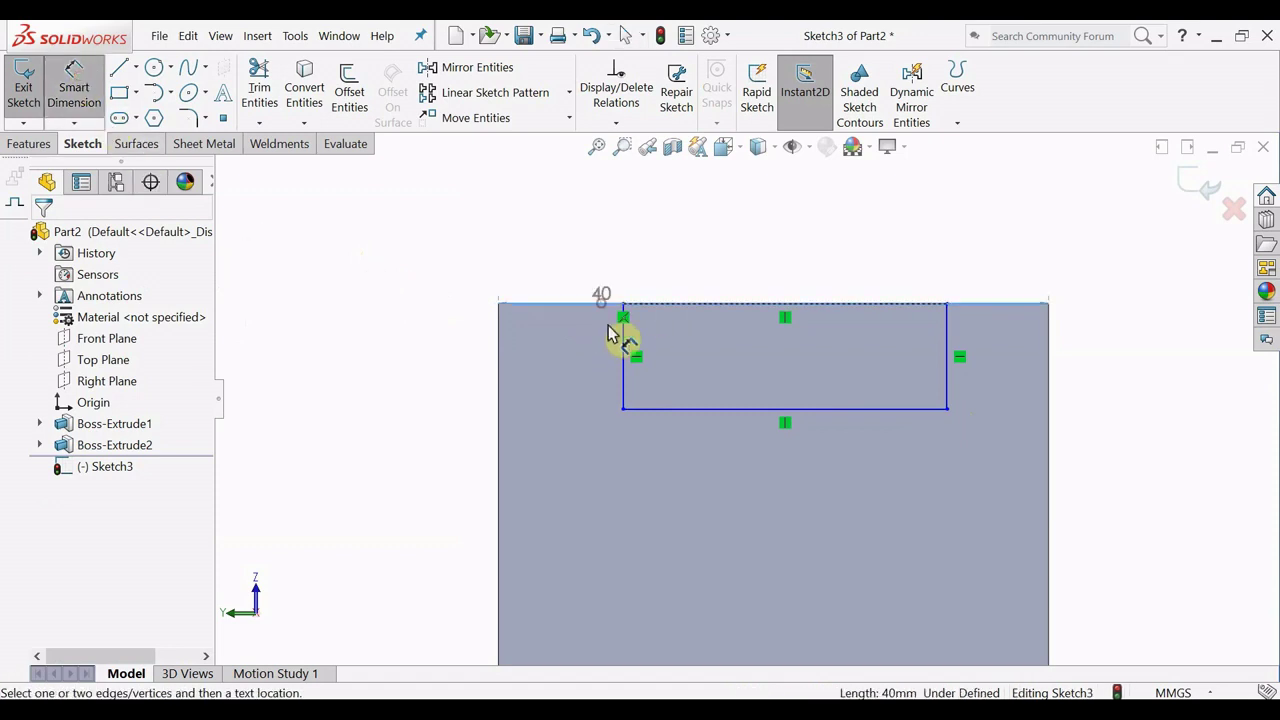
{"action": "left_click", "coordinate": [661, 412]}
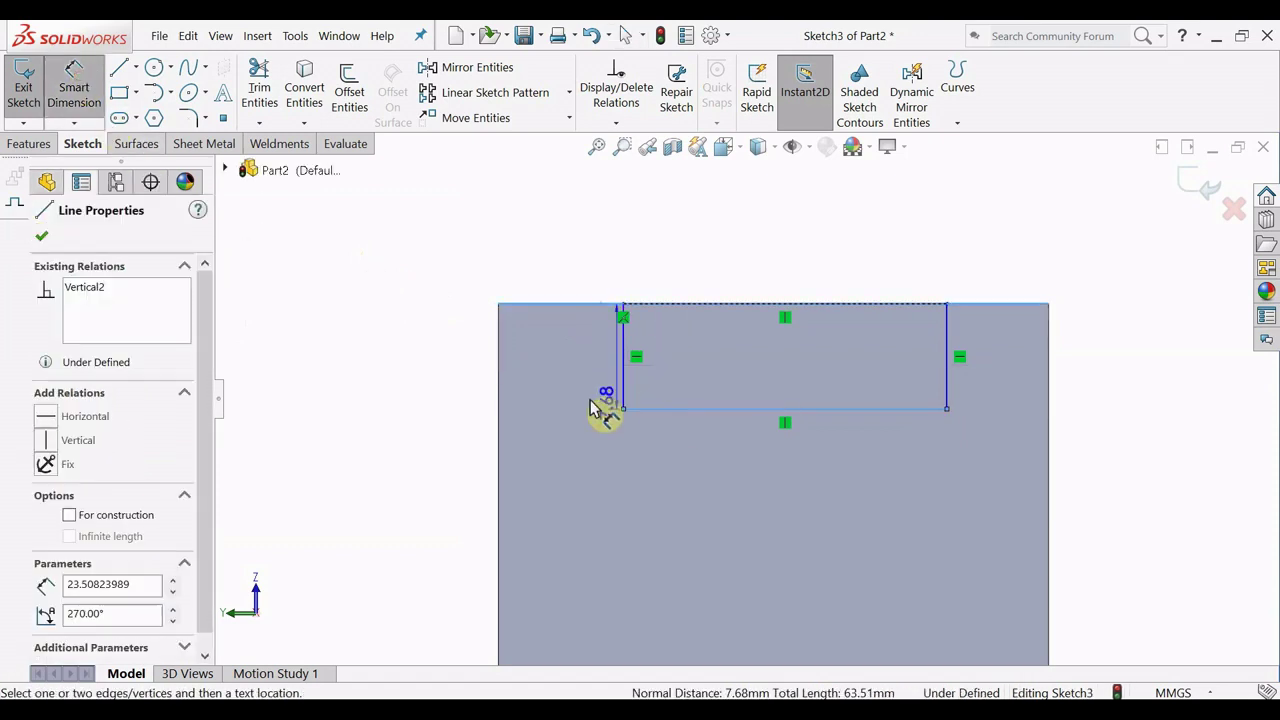
{"action": "key", "text": "z"}
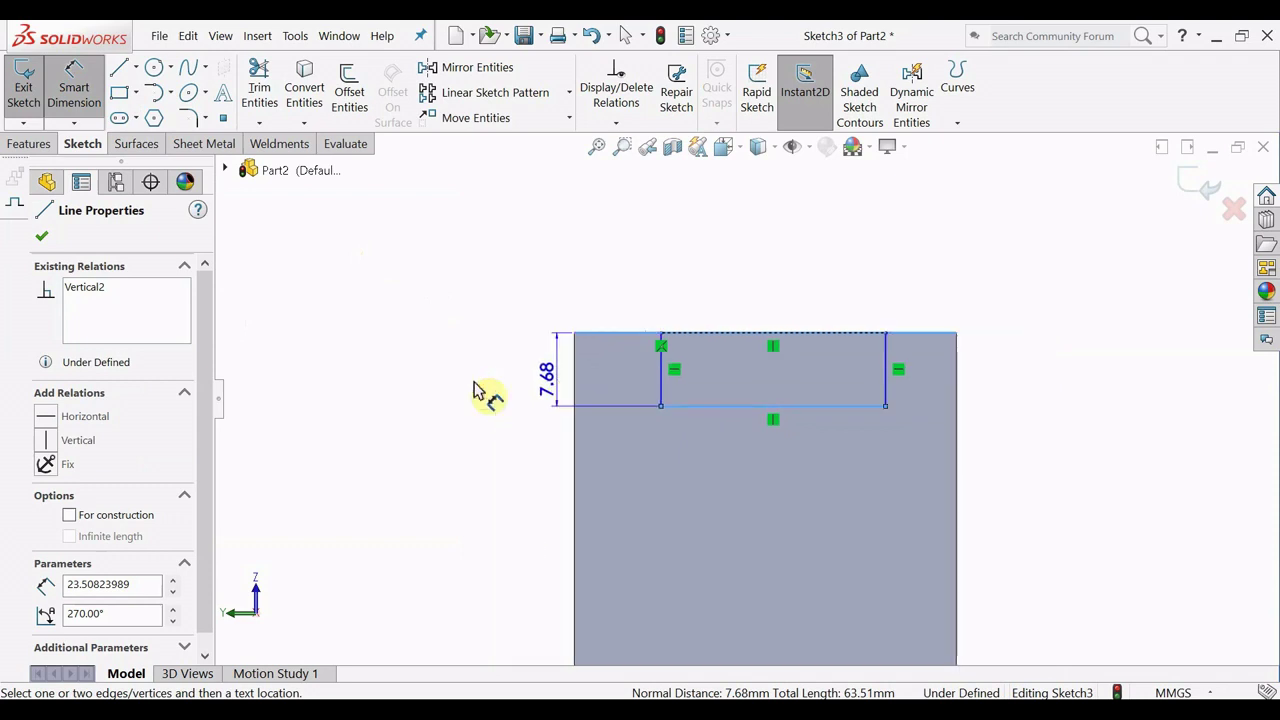
{"action": "key", "text": "z"}
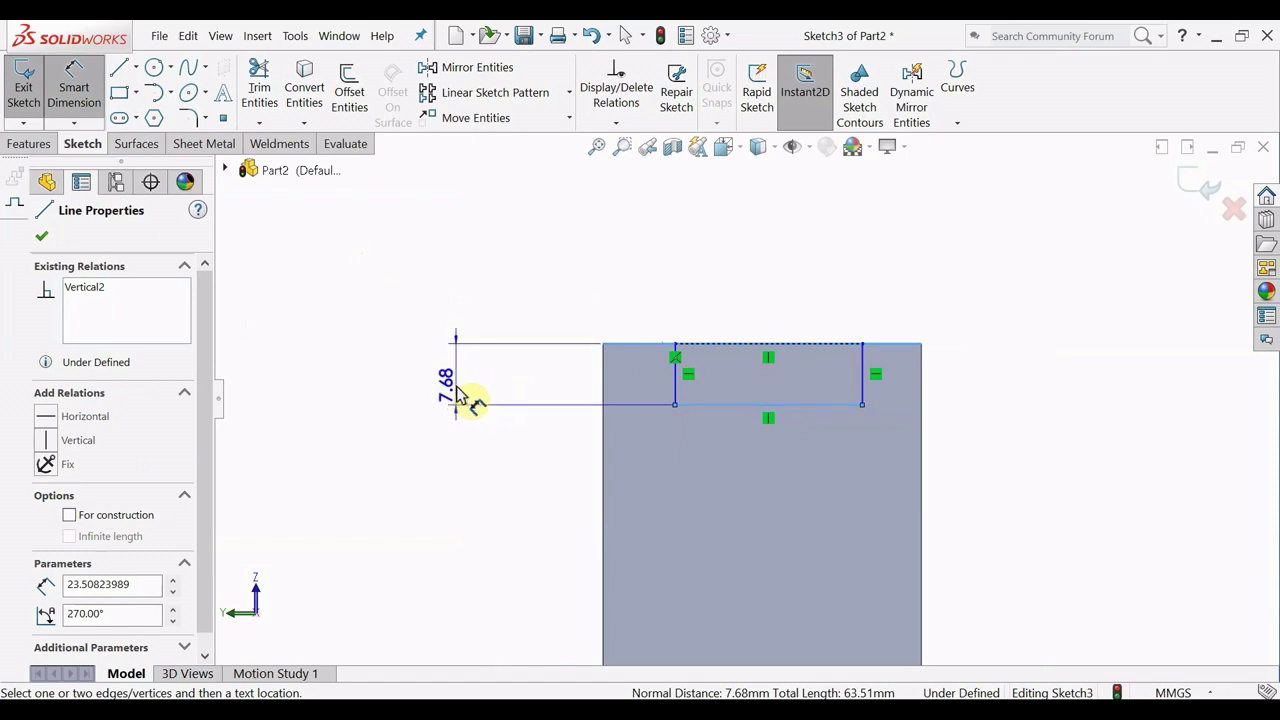
{"action": "left_click", "coordinate": [457, 392]}
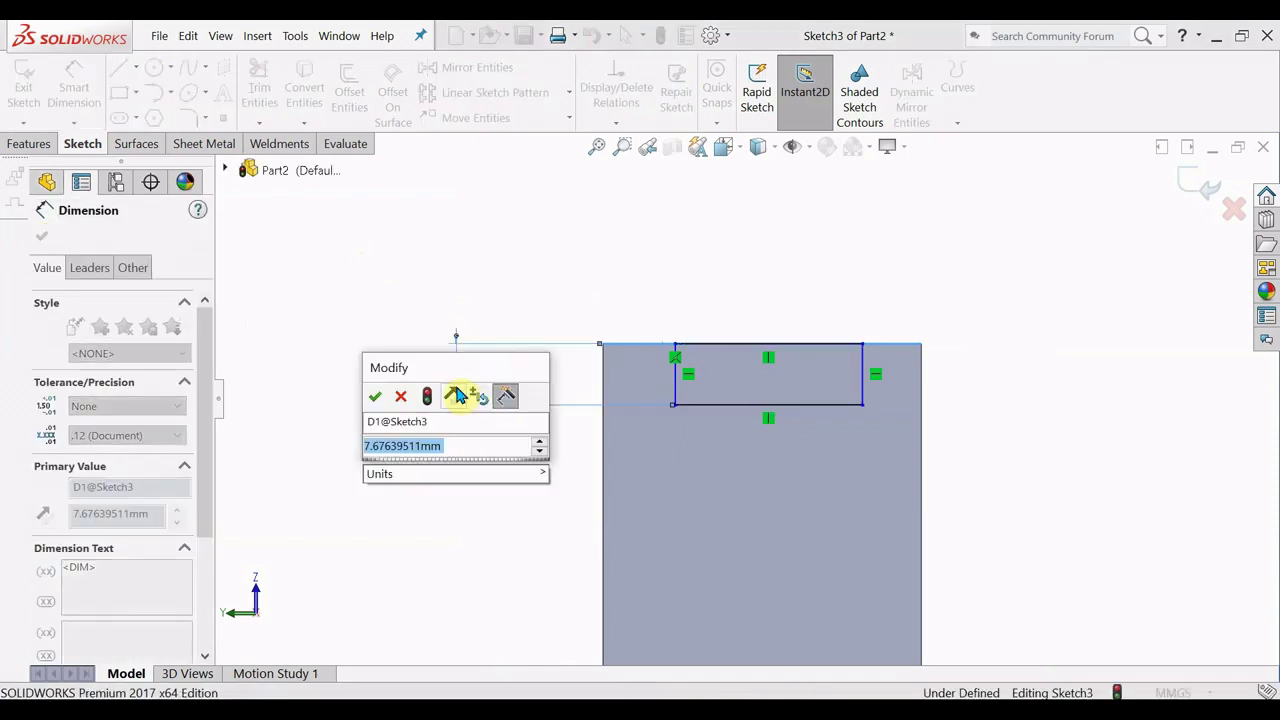
{"action": "type", "text": "22"}
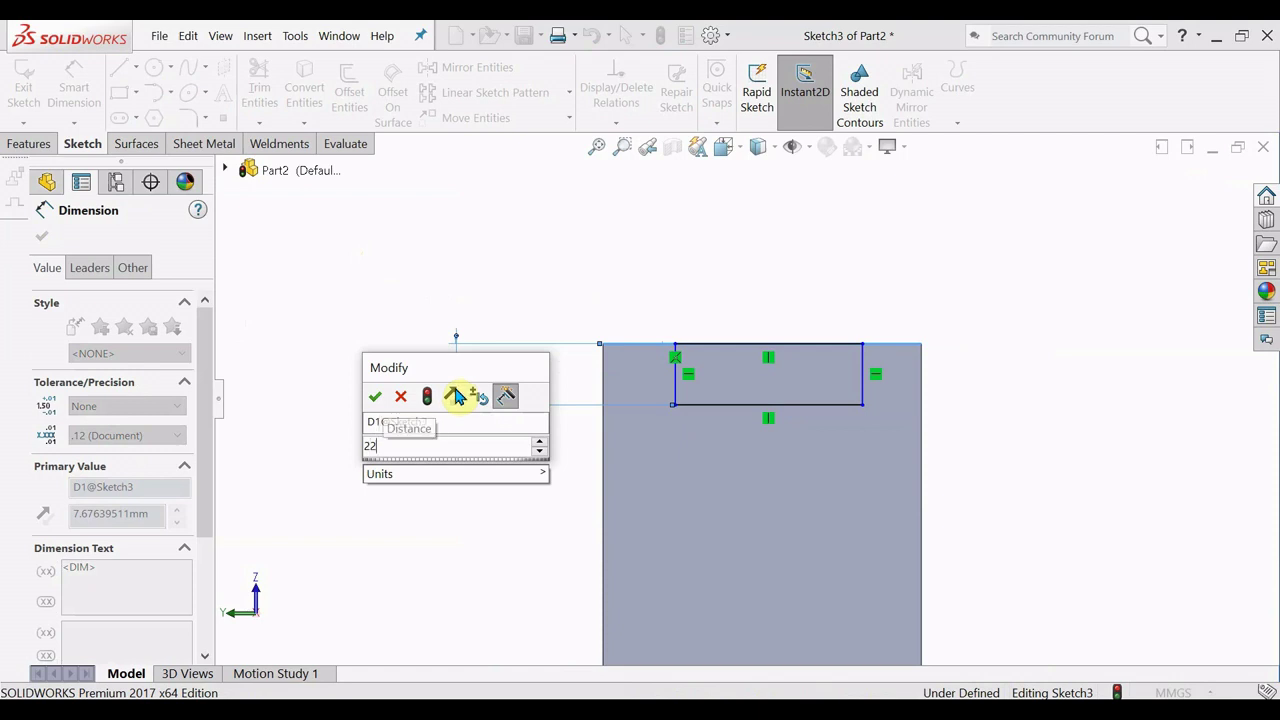
{"action": "left_click", "coordinate": [375, 397]}
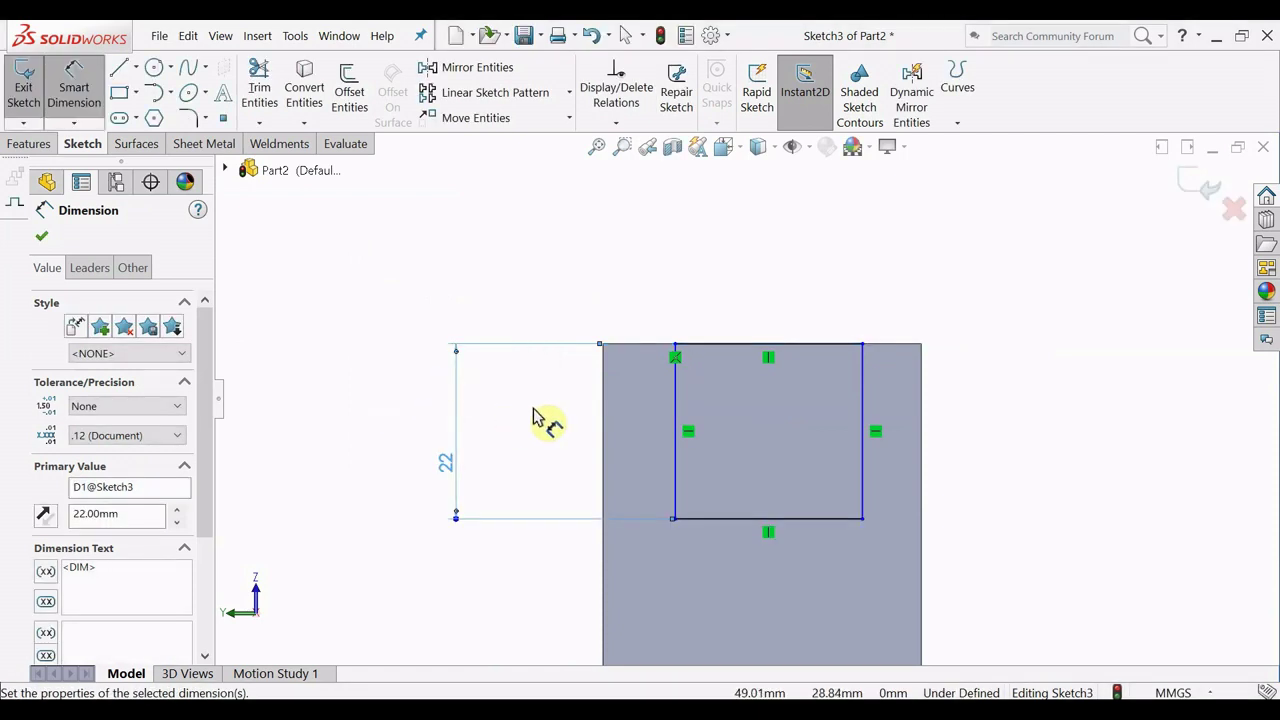
- Set the rectangle 10 mm in from both the left and right edges of the upright
{"action": "left_click", "coordinate": [603, 408]}
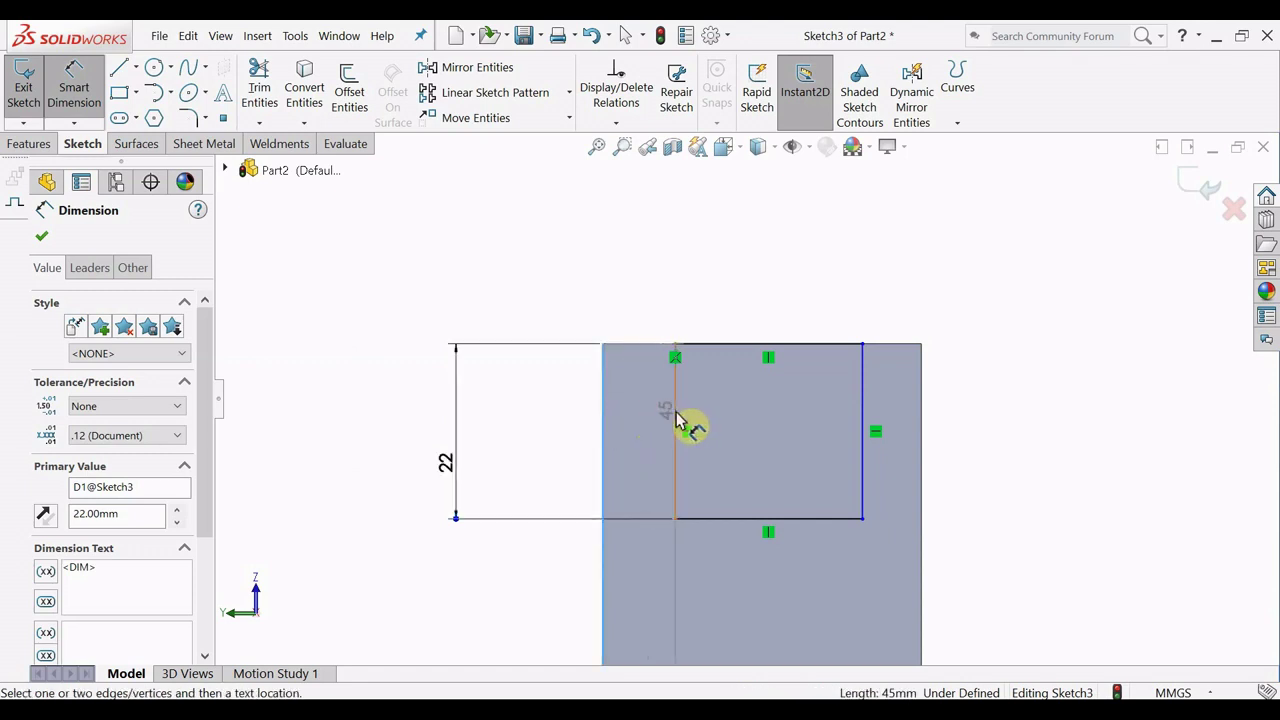
{"action": "left_click", "coordinate": [680, 421]}
{"action": "left_click", "coordinate": [645, 318]}
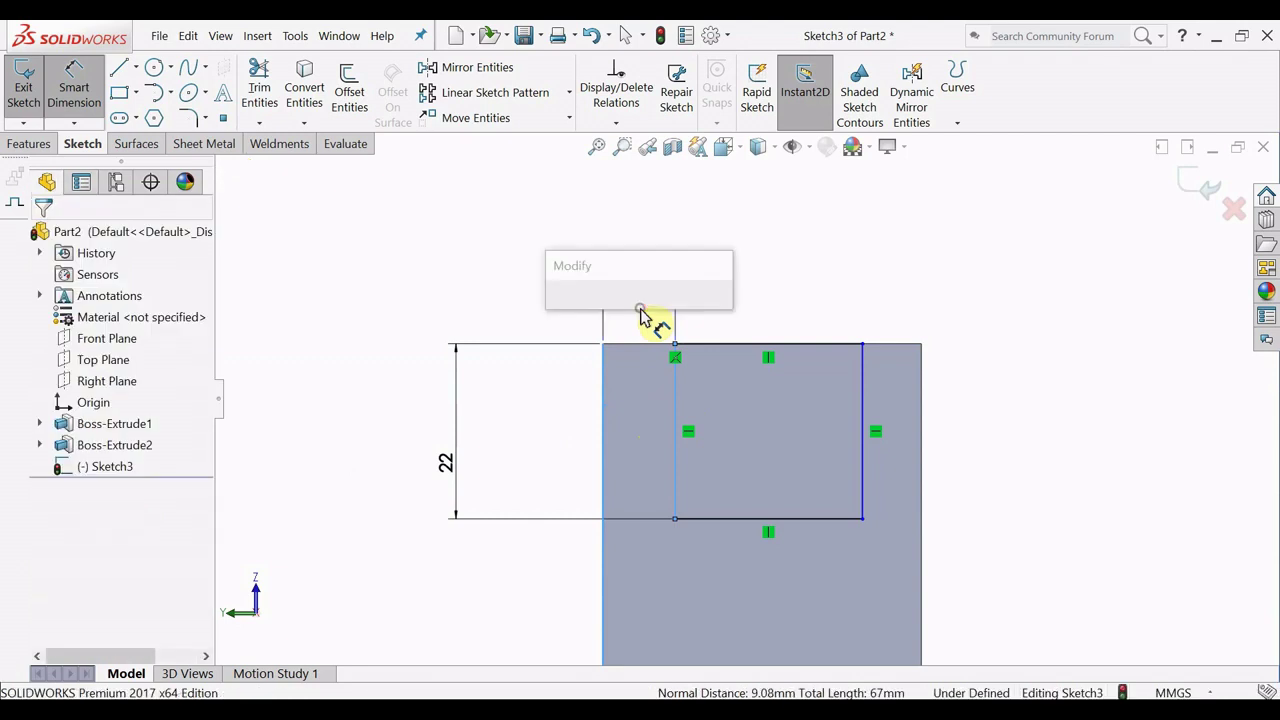
{"action": "type", "text": "10"}
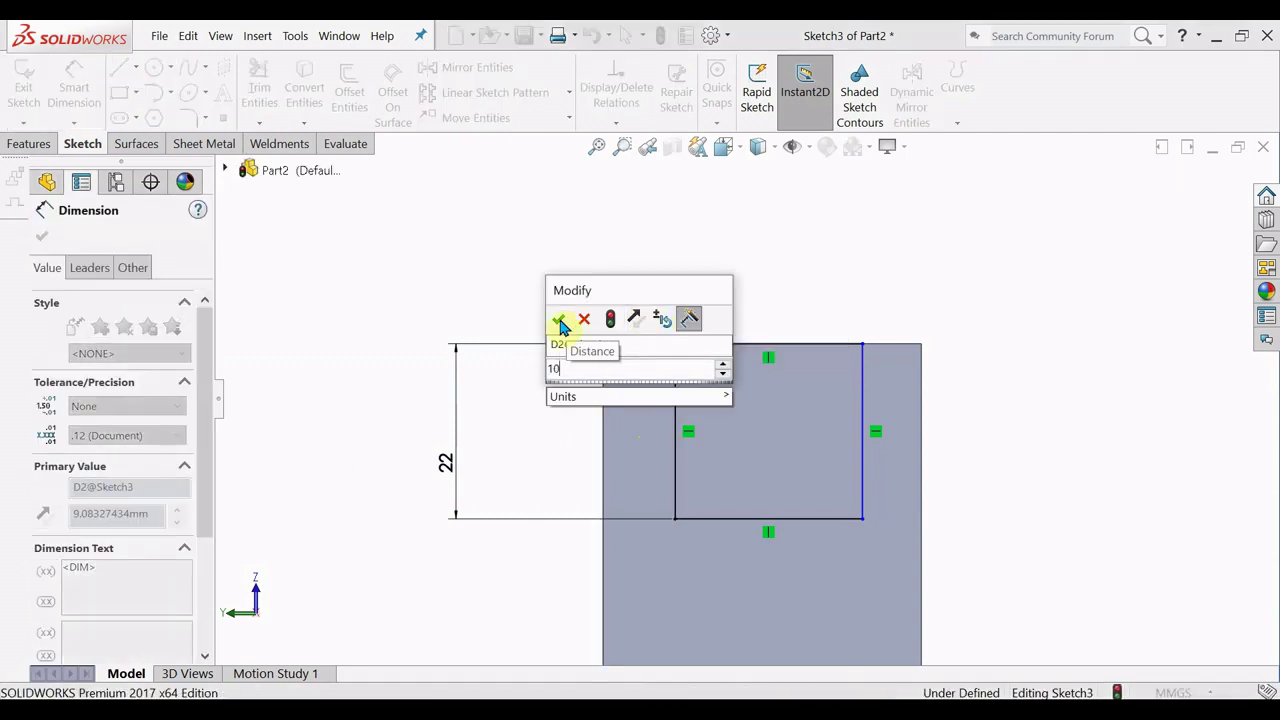
{"action": "left_click", "coordinate": [558, 318]}
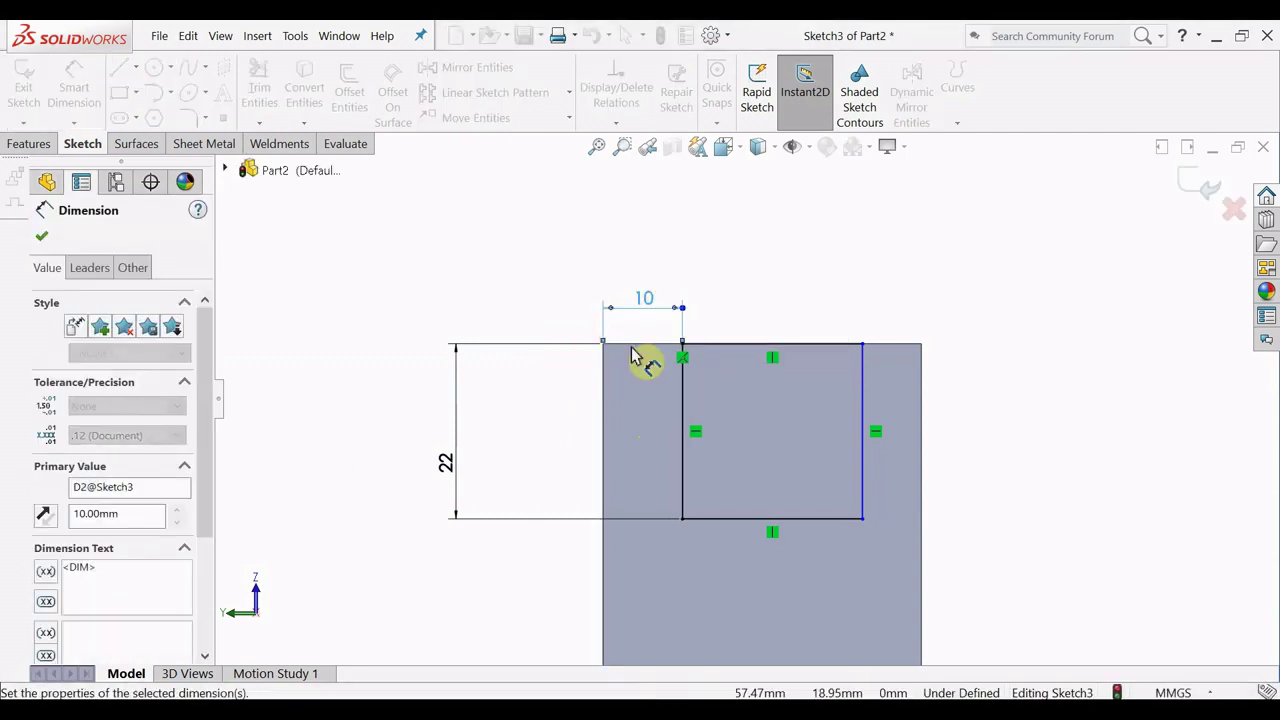
{"action": "left_click", "coordinate": [863, 382]}
{"action": "left_click", "coordinate": [920, 382]}
{"action": "left_click", "coordinate": [918, 381]}
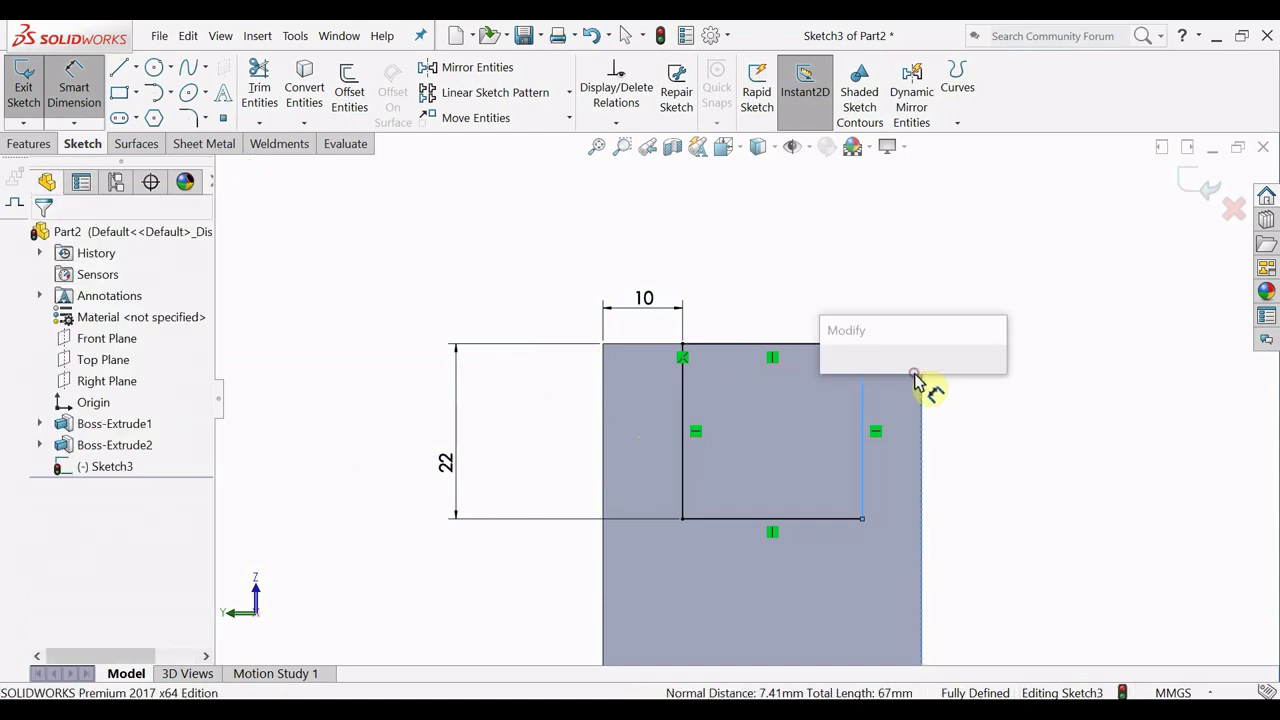
{"action": "type", "text": "10"}
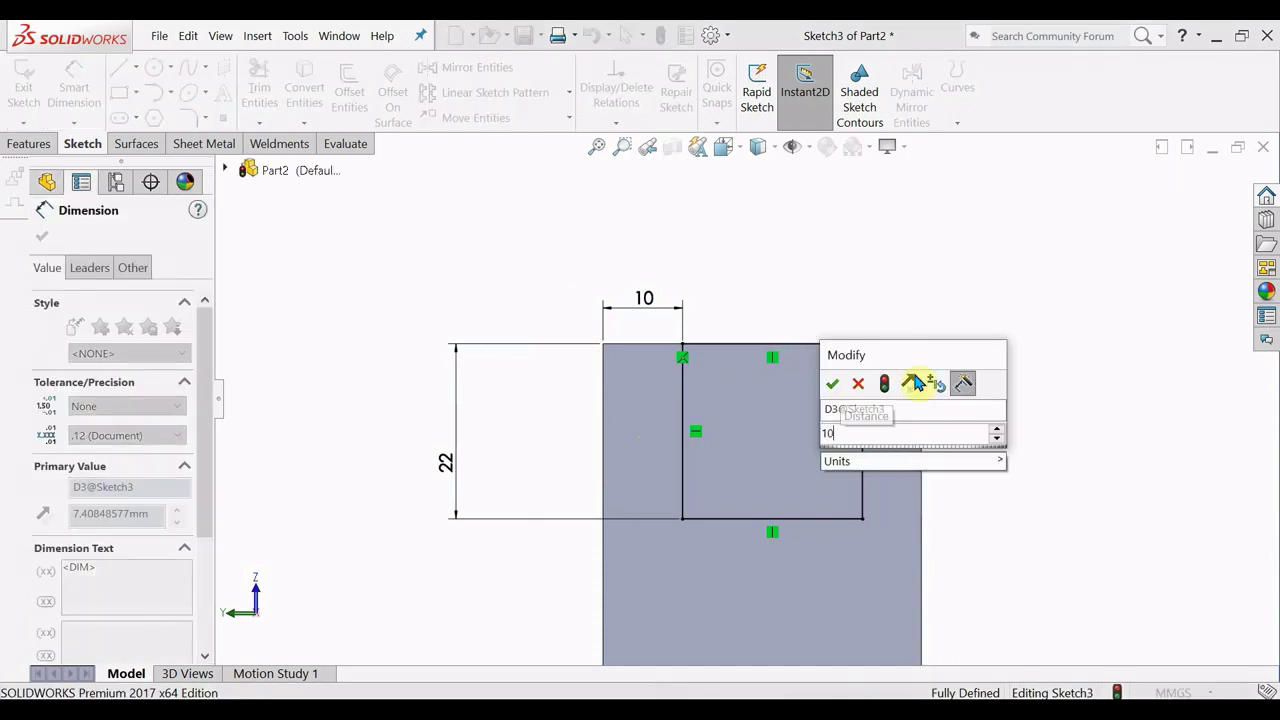
{"action": "left_click", "coordinate": [832, 383]}
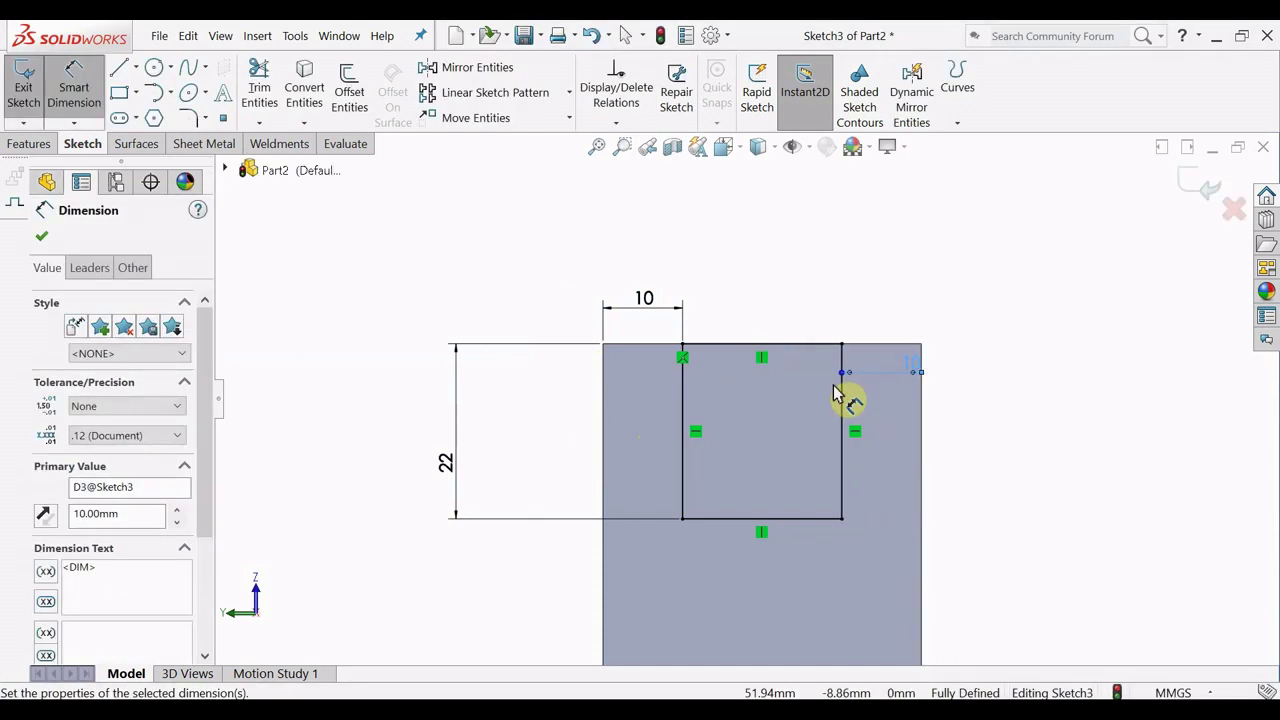
- Extrude-cut the rectangle sketch Blind 45 mm into the upright, then orbit to inspect the slot
{"action": "left_click", "coordinate": [42, 238]}
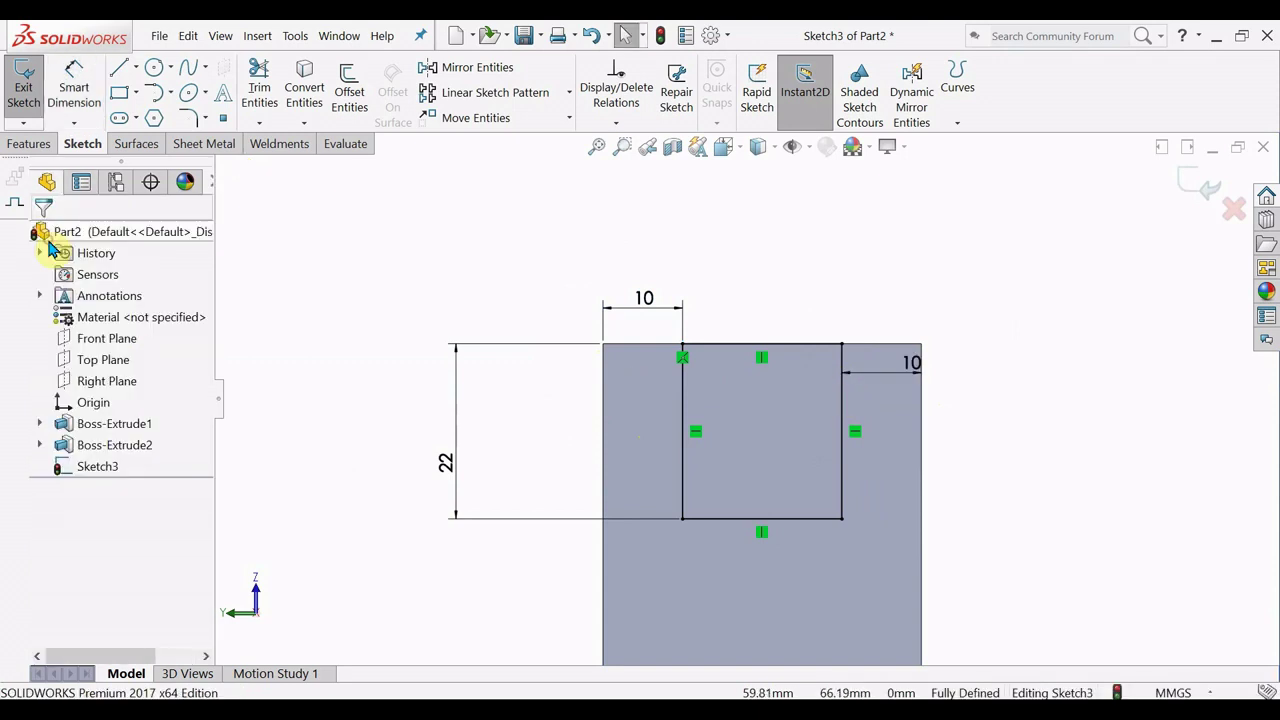
{"action": "left_click", "coordinate": [23, 90]}
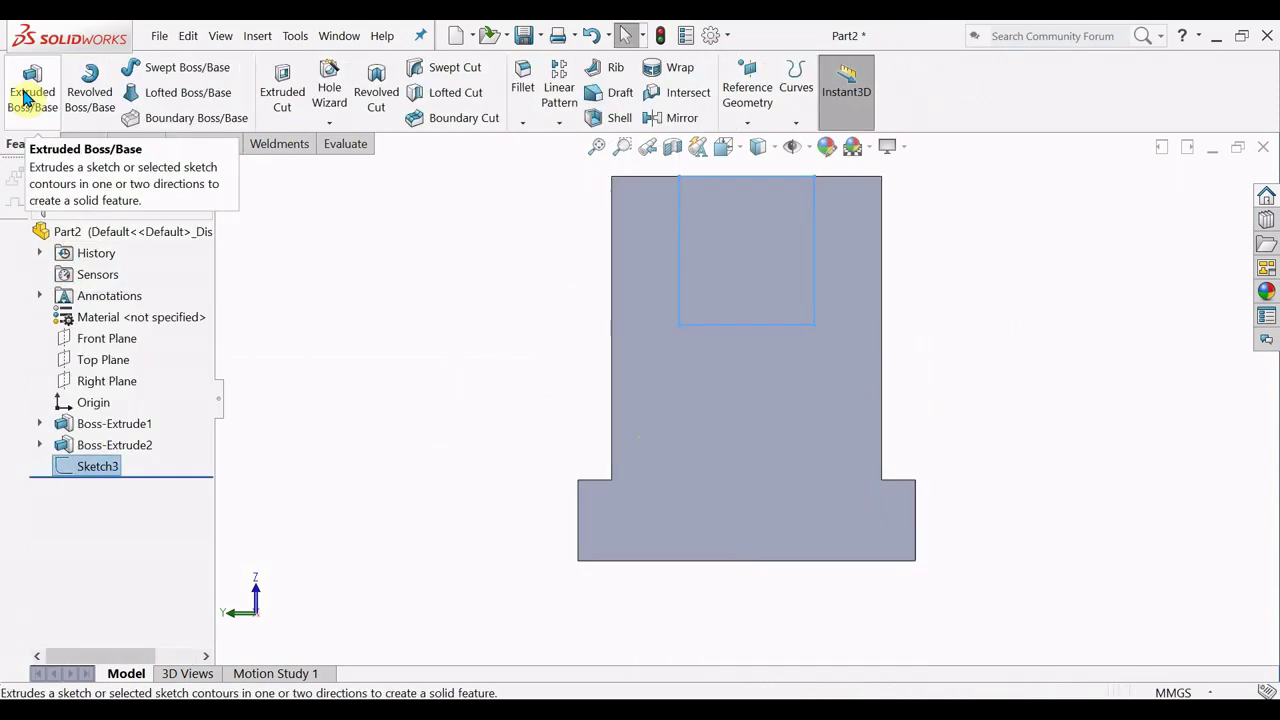
{"action": "left_click", "coordinate": [282, 95]}
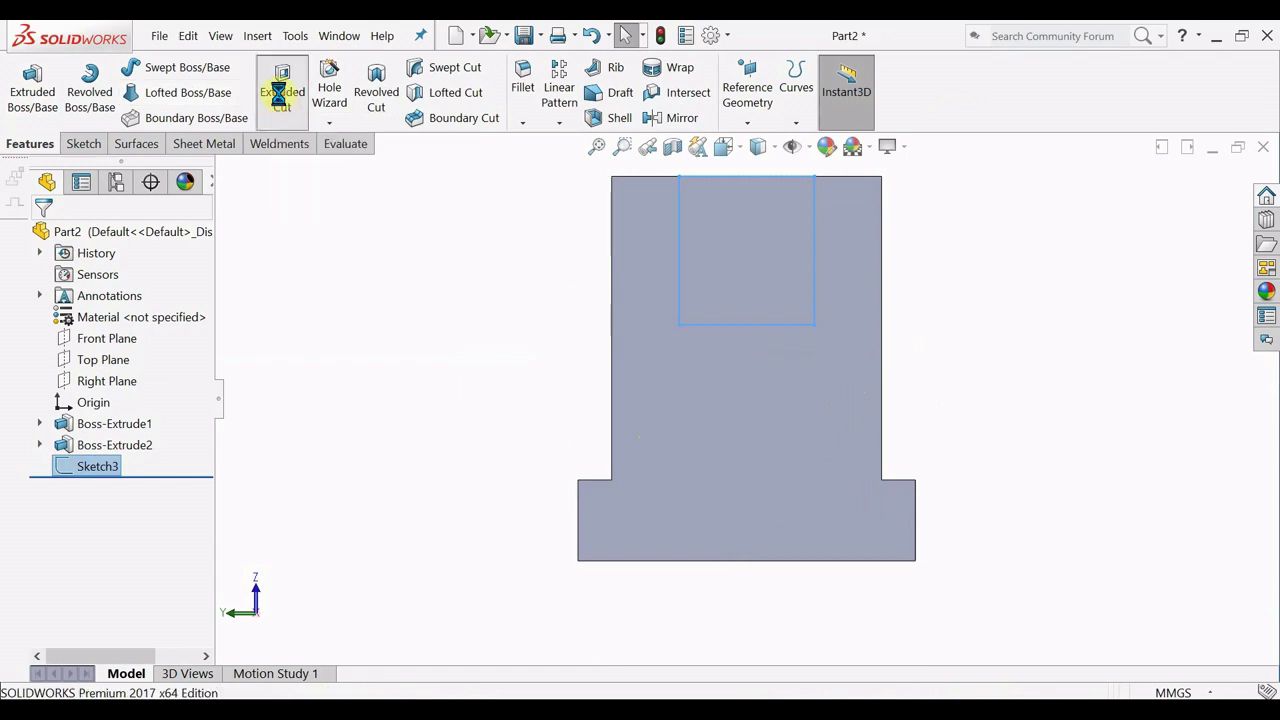
{"action": "middle_click_drag", "start_coordinate": [408, 297], "coordinate": [543, 349]}
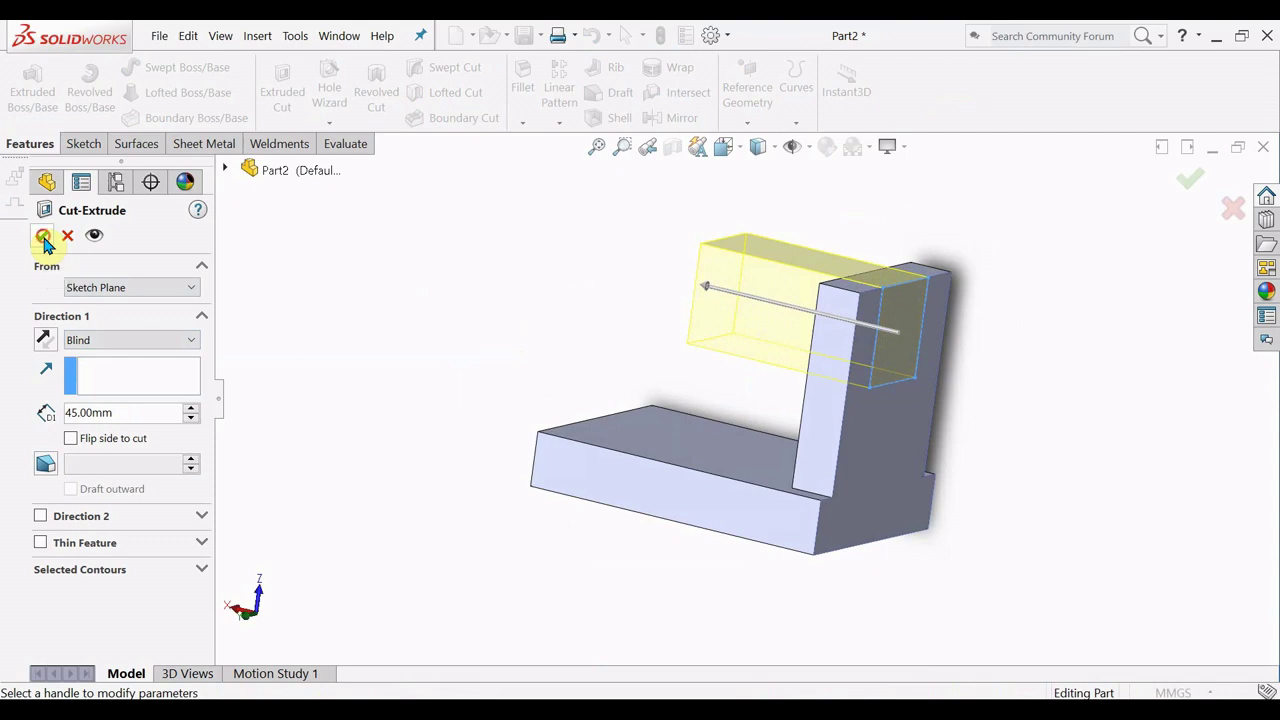
{"action": "left_click", "coordinate": [43, 237]}
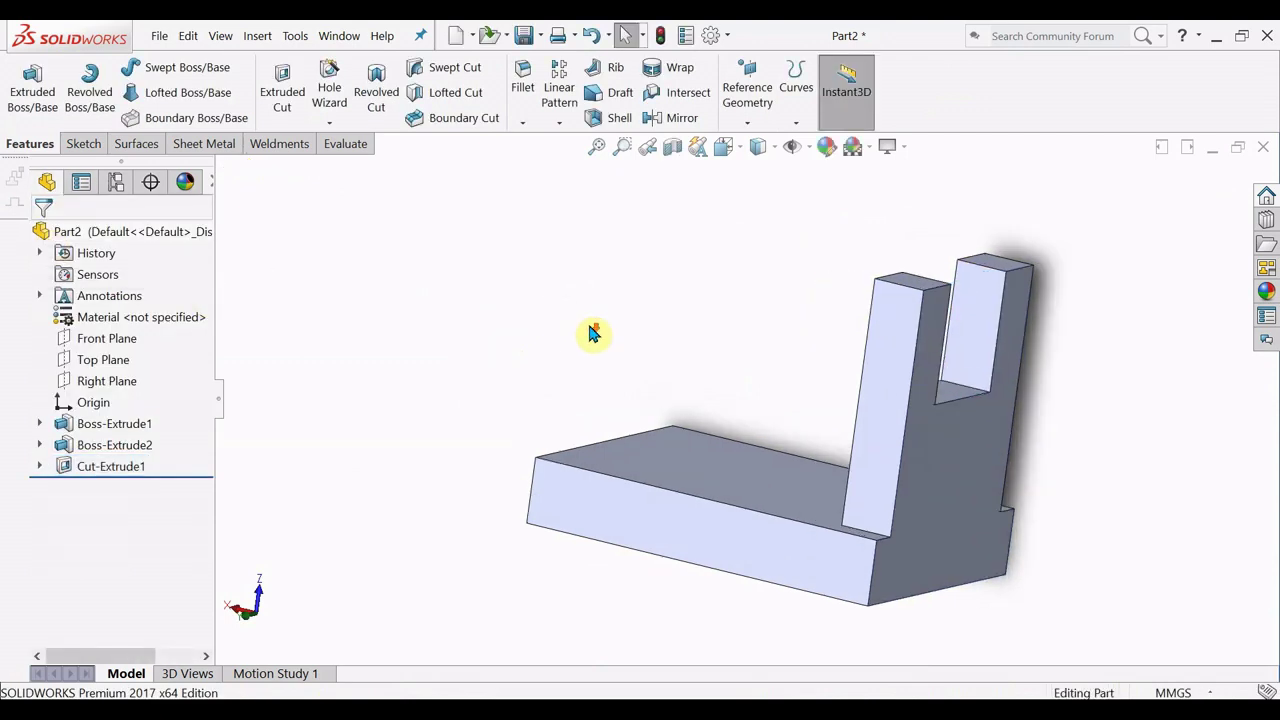
{"action": "middle_click_drag", "start_coordinate": [563, 331], "coordinate": [593, 333]}
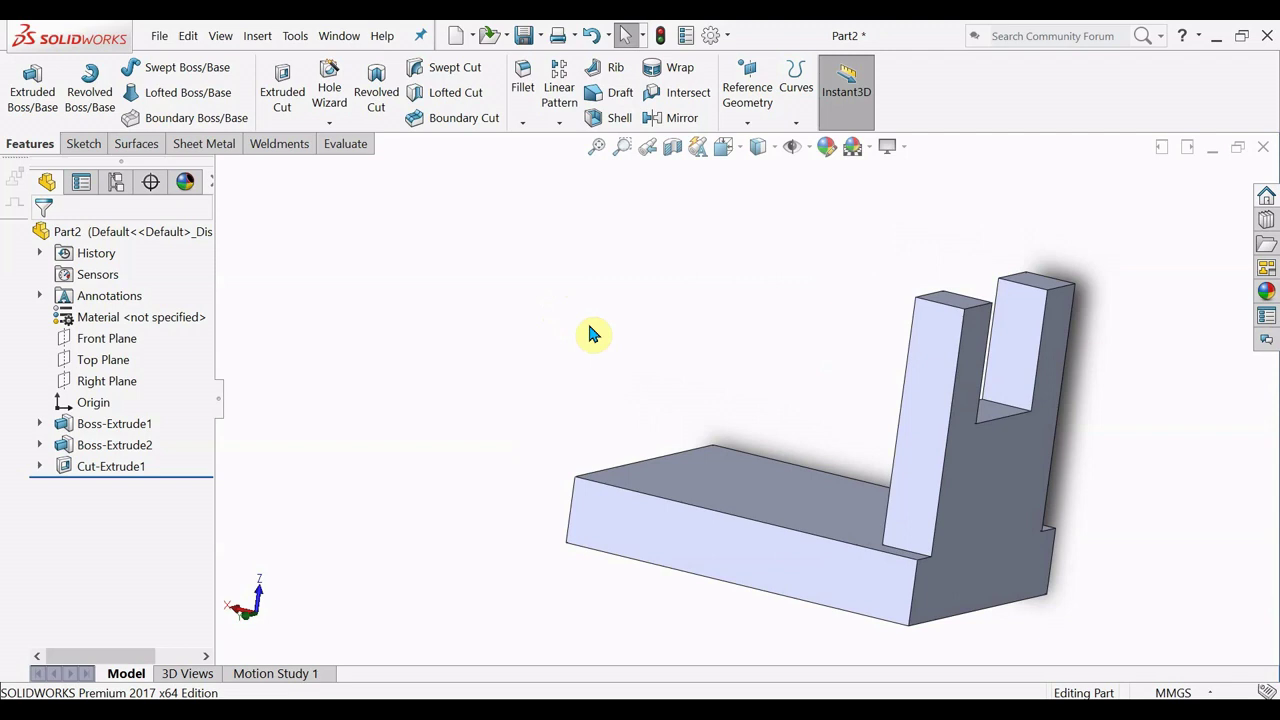
{"action": "mouse_move", "coordinate": [590, 333]}
{"action": "middle_mouse_down"}
{"action": "mouse_move", "coordinate": [677, 334]}
{"action": "mouse_move", "coordinate": [651, 323]}
{"action": "mouse_move", "coordinate": [785, 370]}
{"action": "mouse_move", "coordinate": [766, 391]}
{"action": "mouse_move", "coordinate": [723, 380]}
{"action": "middle_mouse_up"}
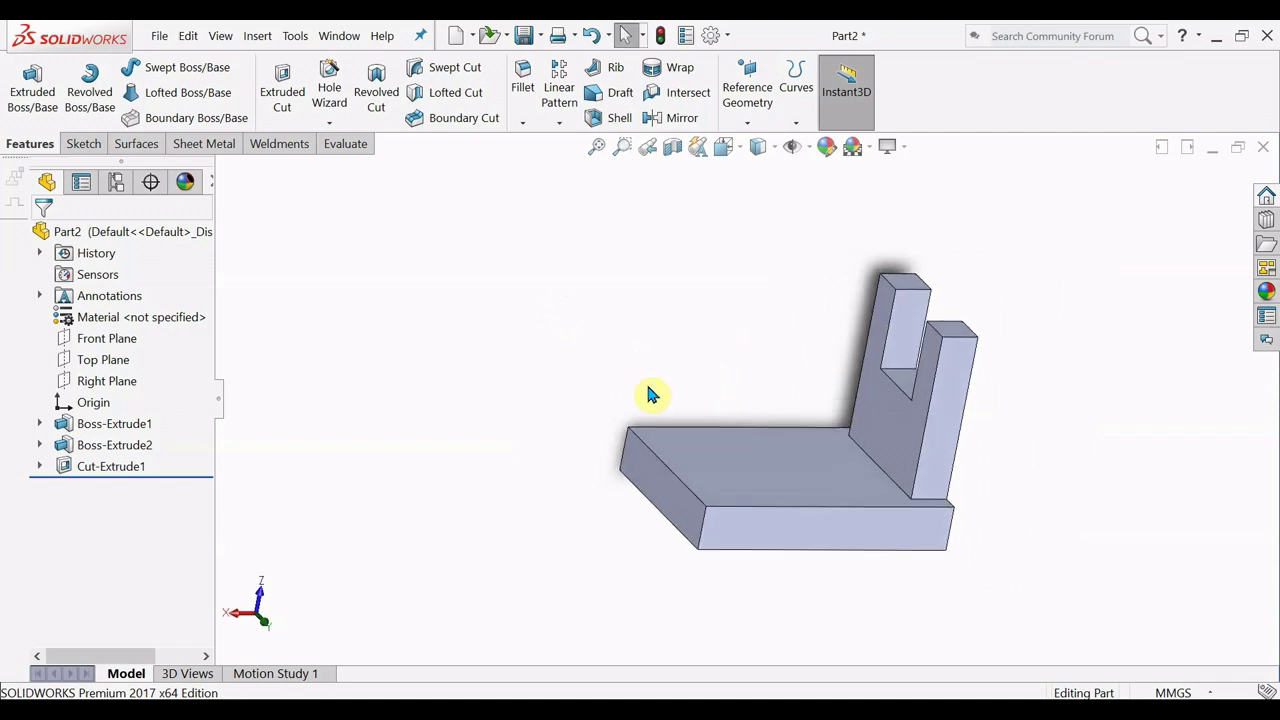
- View the base plate's top face head-on and start a new sketch on it
{"action": "left_click", "coordinate": [744, 488]}
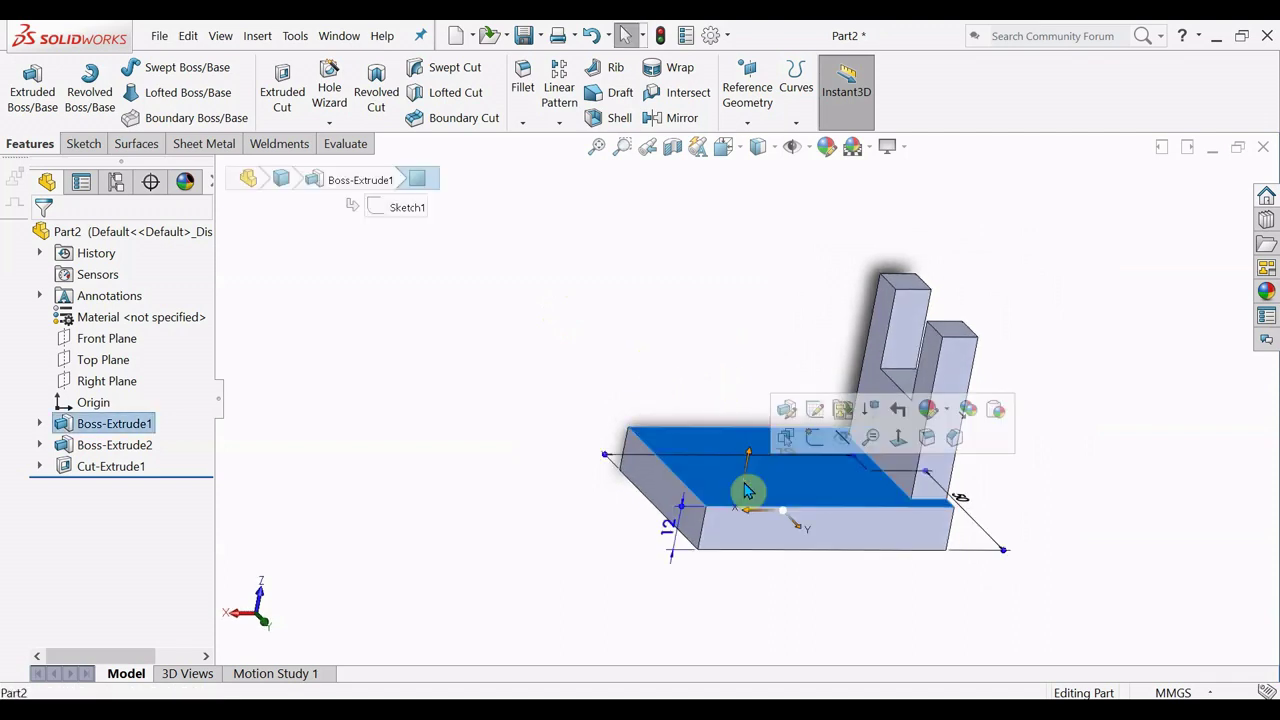
{"action": "key", "text": "space"}
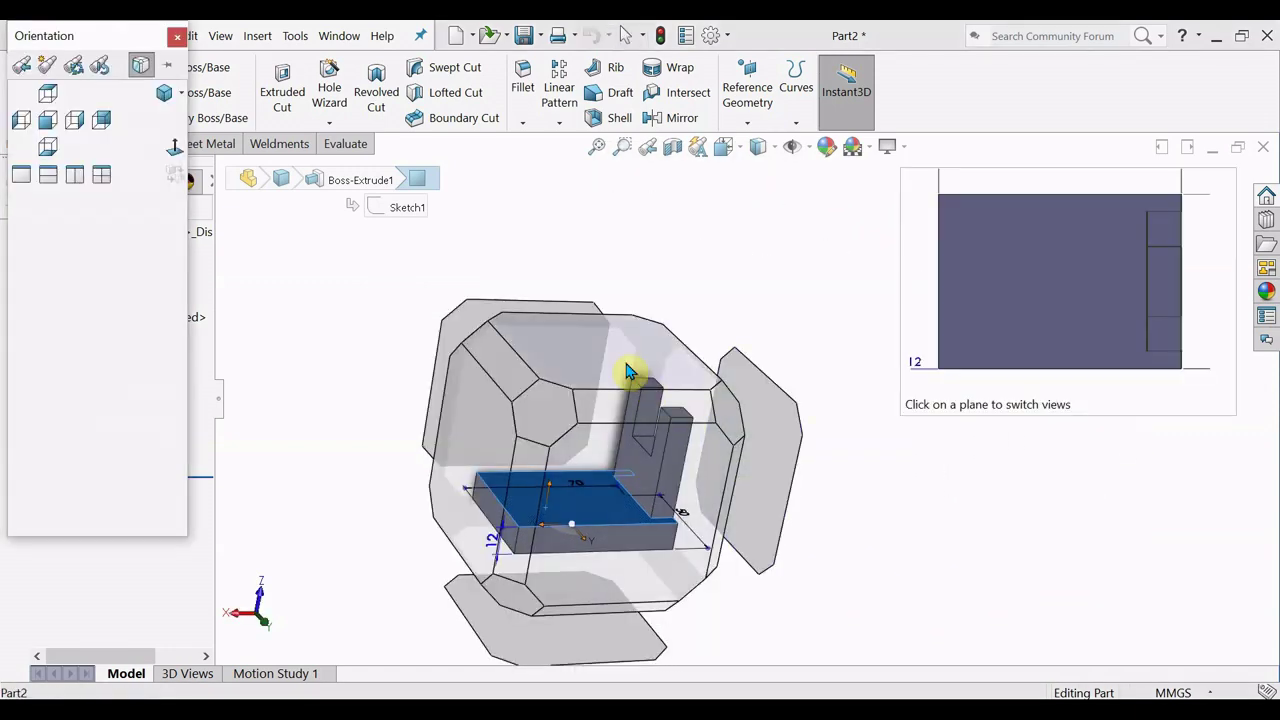
{"action": "left_click", "coordinate": [628, 370]}
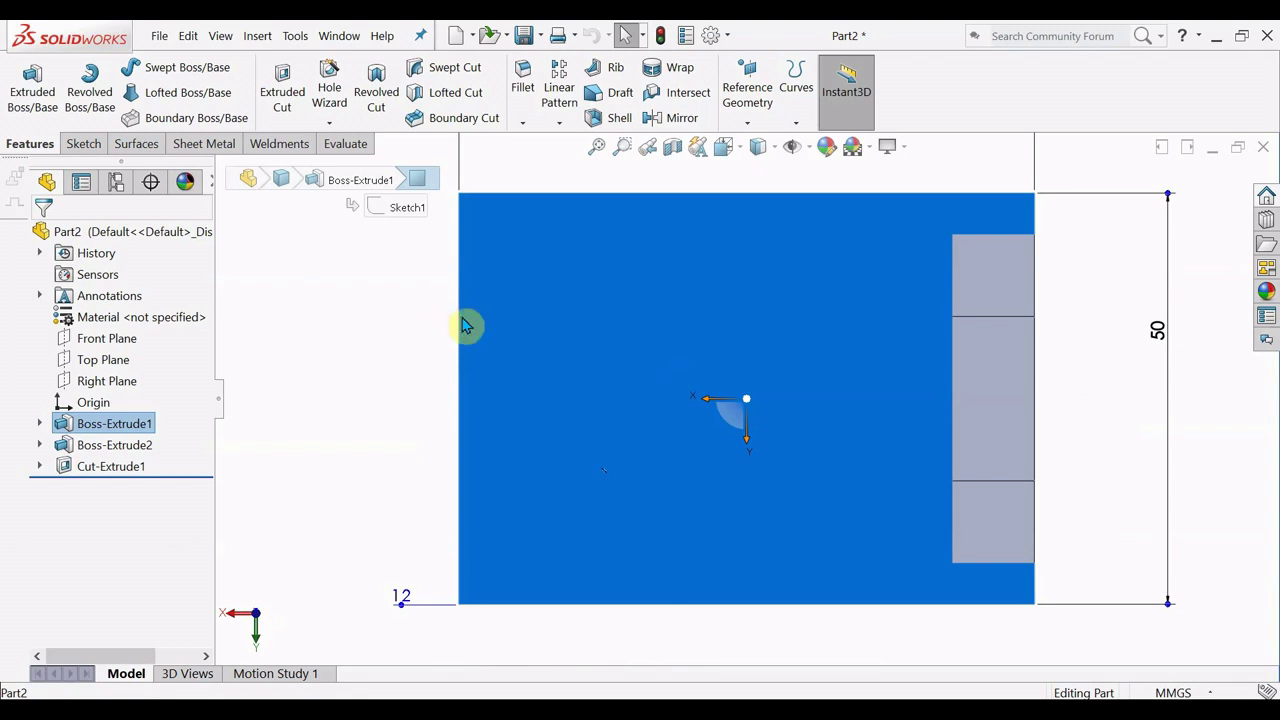
{"action": "right_click", "coordinate": [619, 361]}
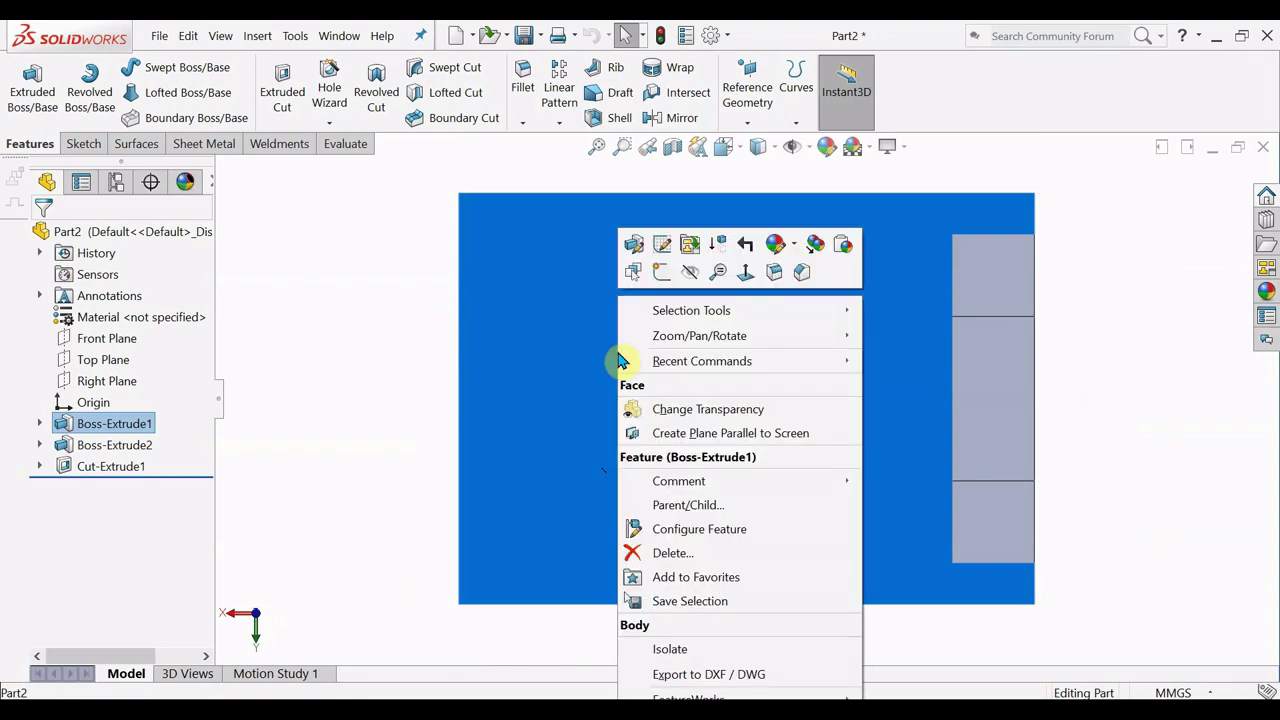
{"action": "left_click", "coordinate": [661, 272]}
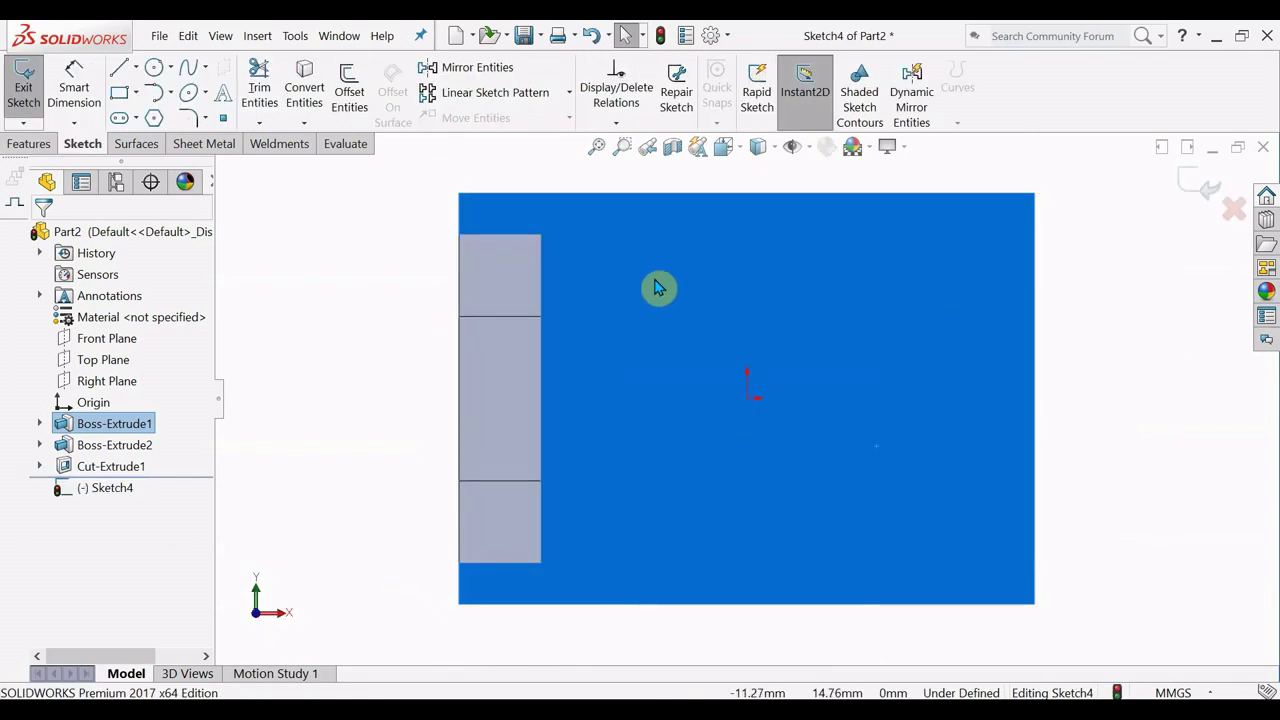
- Draw a circle about 26.7 mm across to the right of the origin
{"action": "left_click", "coordinate": [157, 67]}
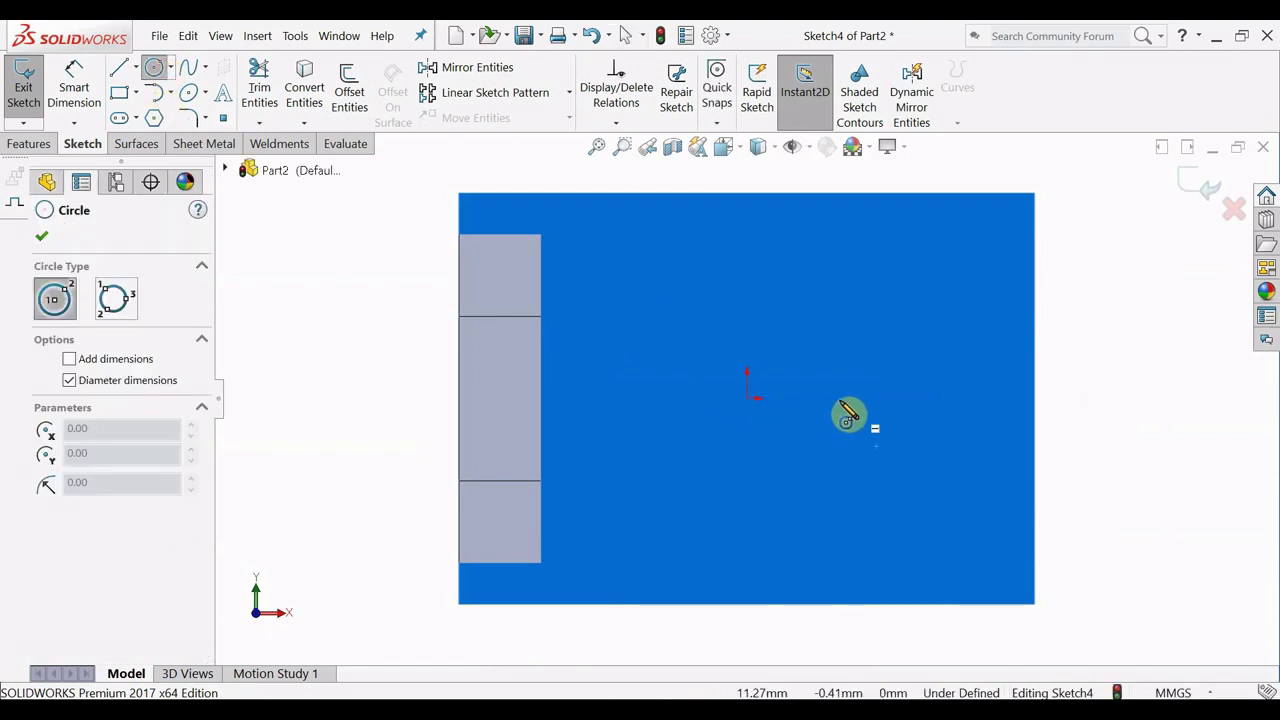
{"action": "left_click", "coordinate": [822, 398]}
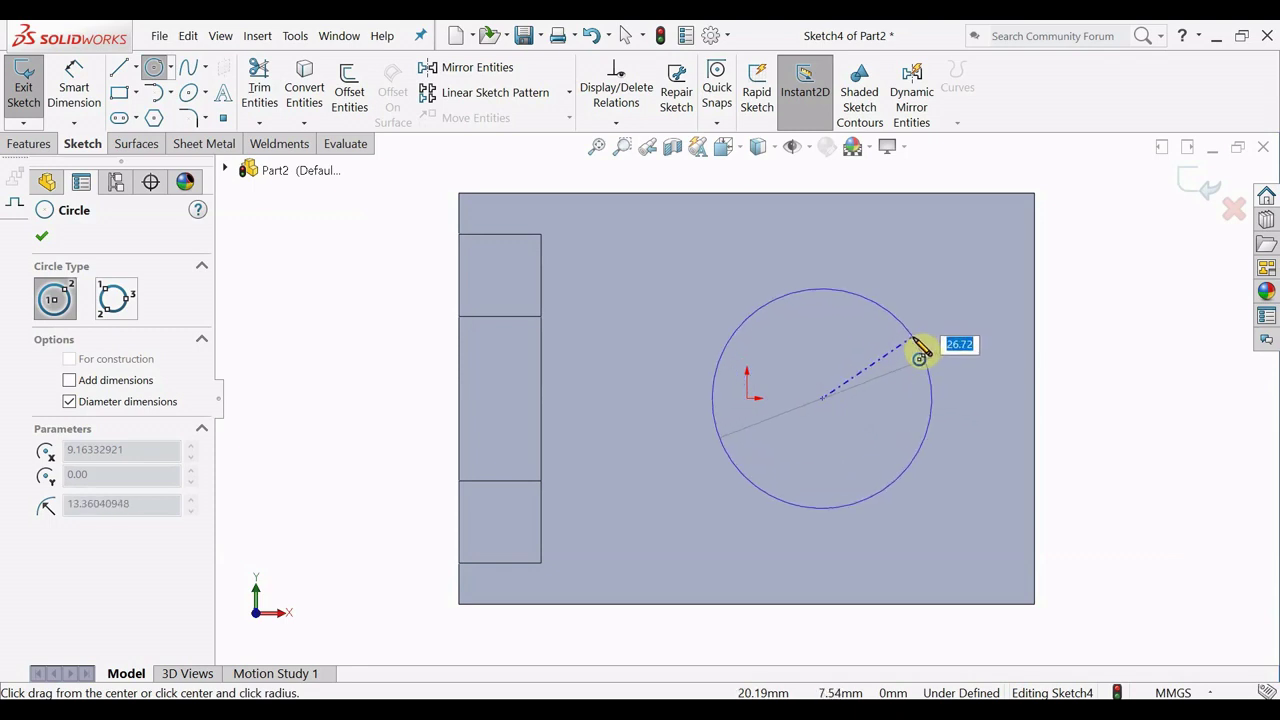
{"action": "left_click", "coordinate": [918, 349]}
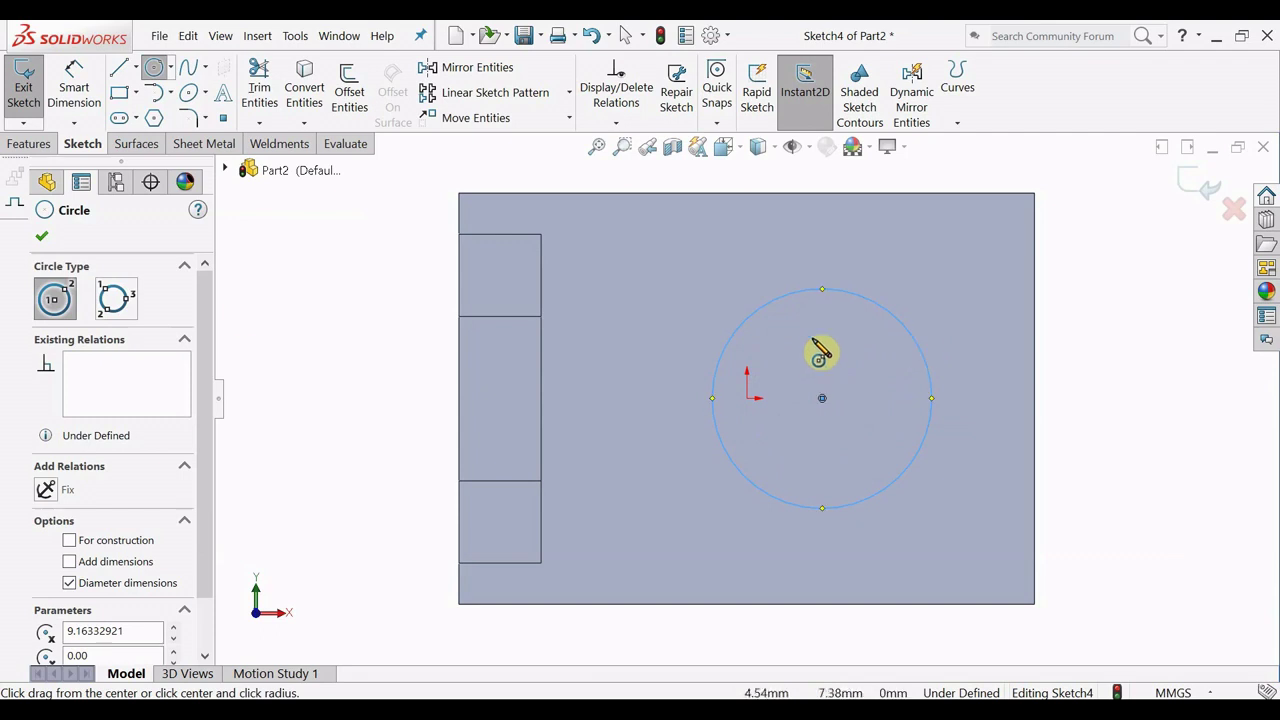
{"action": "left_click", "coordinate": [42, 237]}
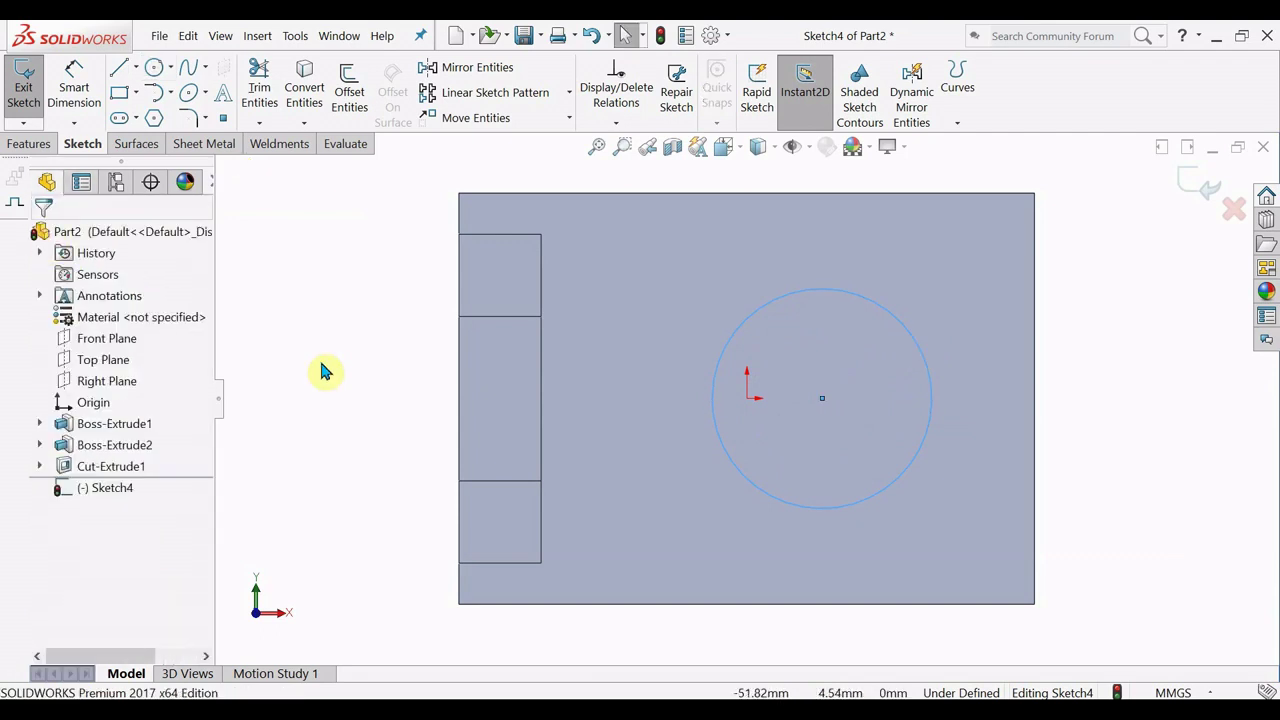
- Dimension the circle's diameter to 32 mm
{"action": "left_click", "coordinate": [91, 97]}
{"action": "left_click", "coordinate": [718, 362]}
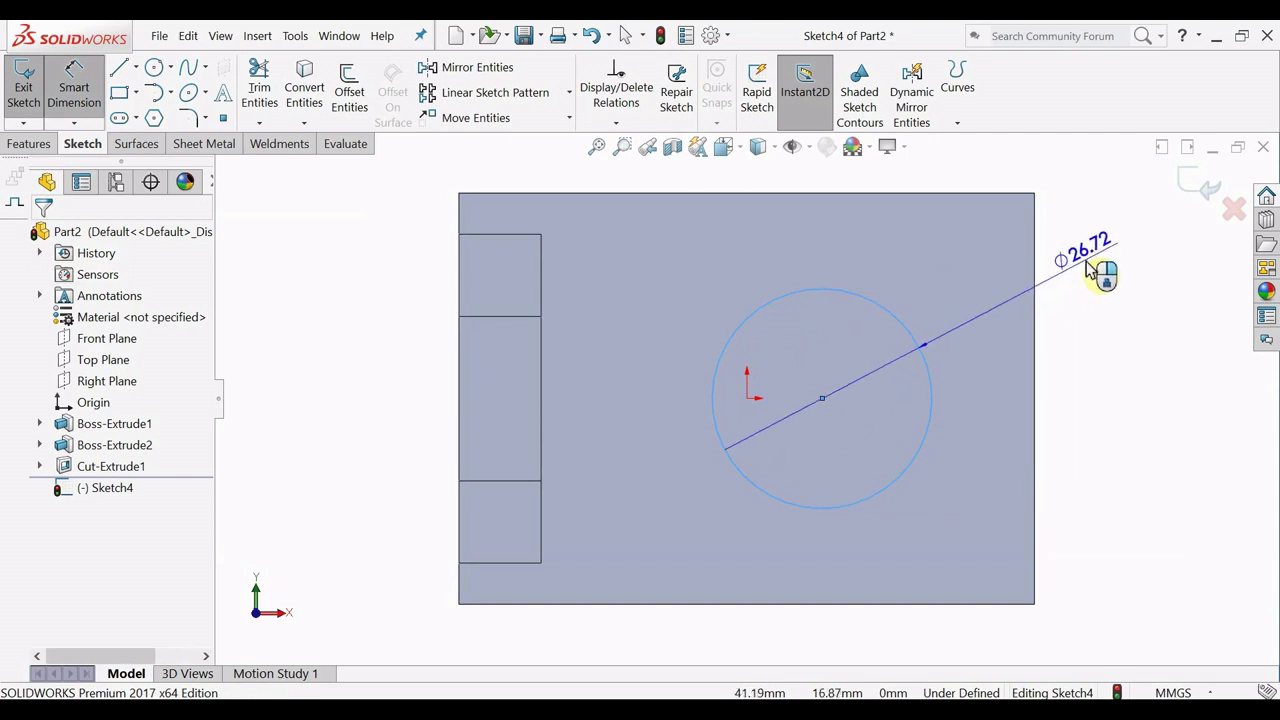
{"action": "left_click", "coordinate": [1087, 262]}
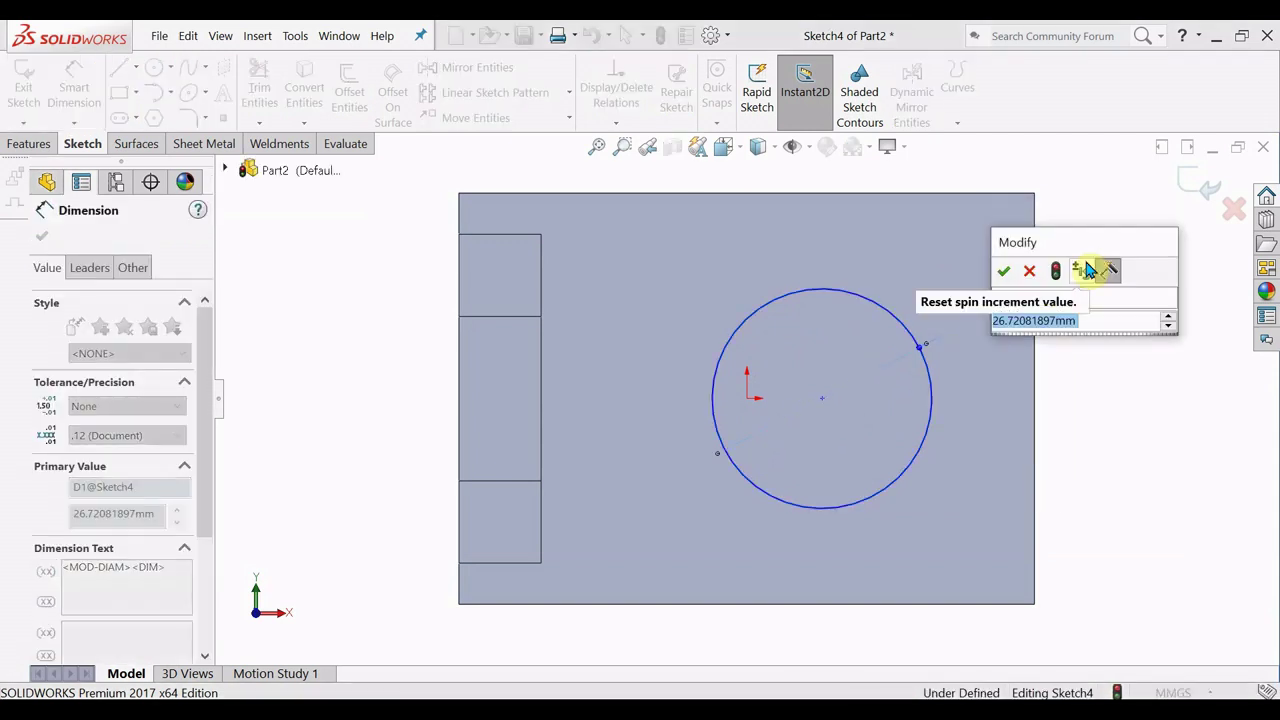
{"action": "type", "text": "32"}
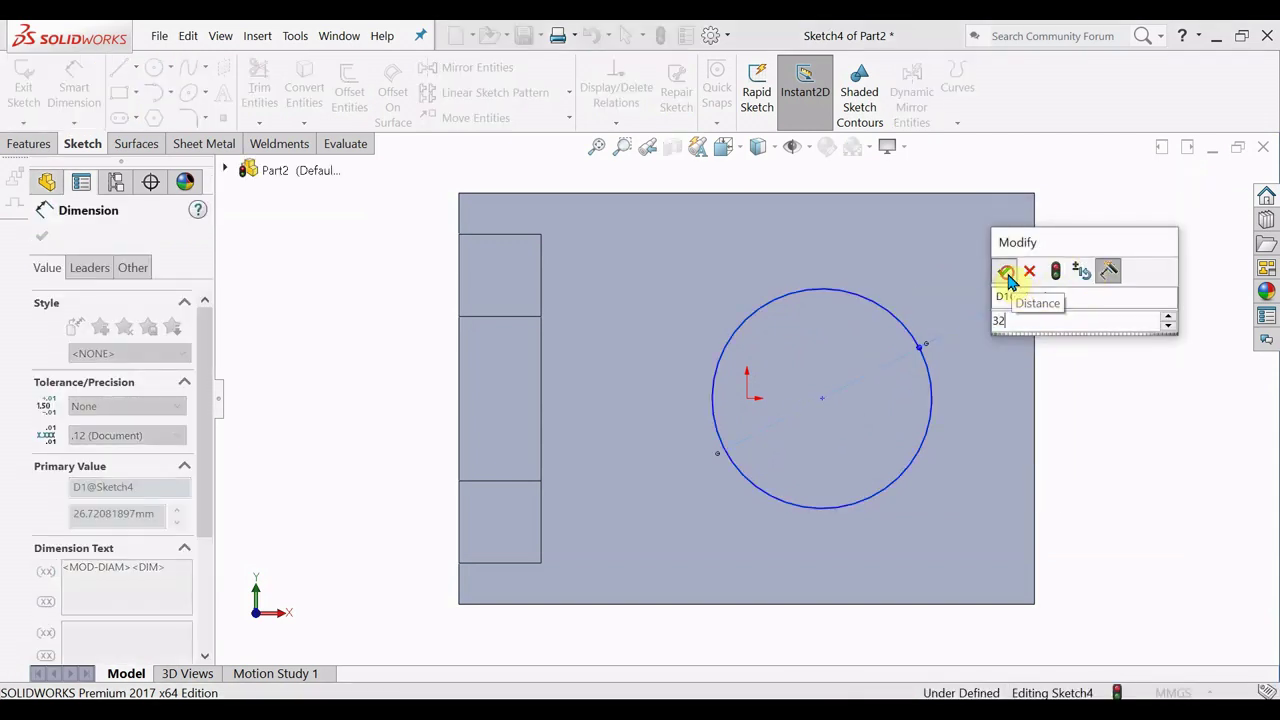
{"action": "left_click", "coordinate": [1004, 271]}
- Set the circle centre 11 mm horizontally from the origin
{"action": "key", "text": "z"}
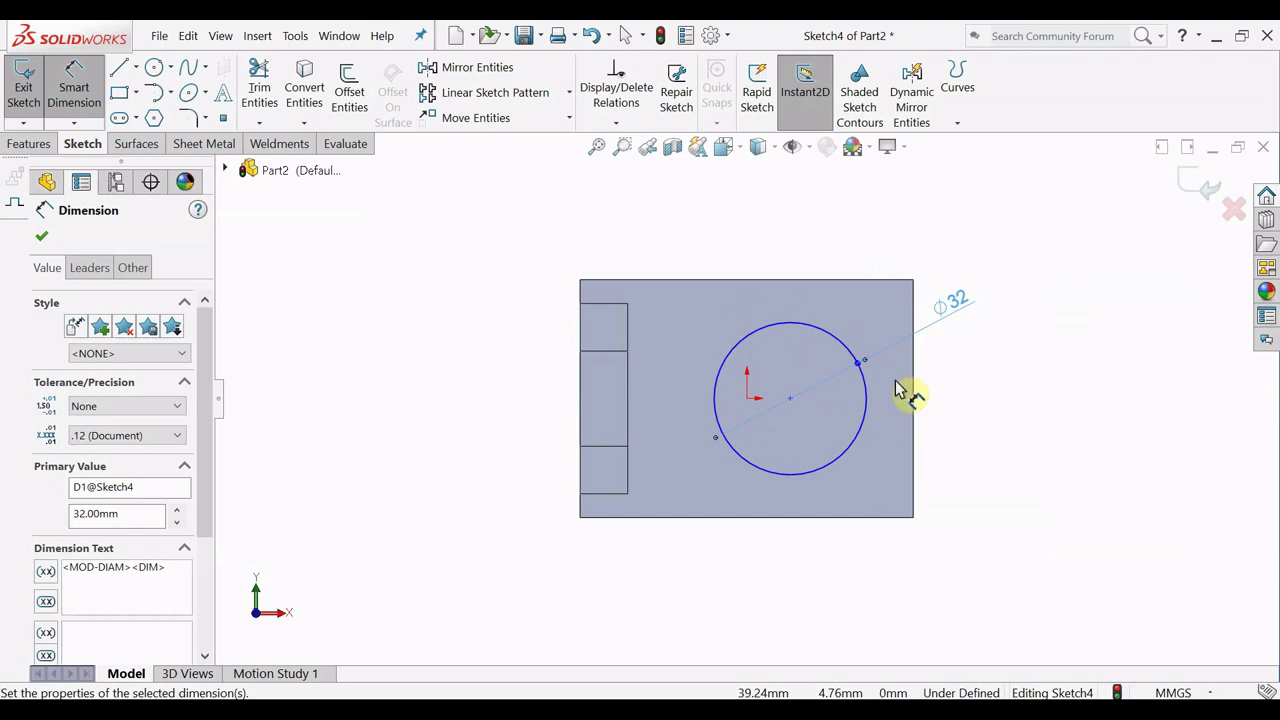
{"action": "scroll", "coordinate": [807, 390], "scroll_direction": "down", "scroll_amount": 2}
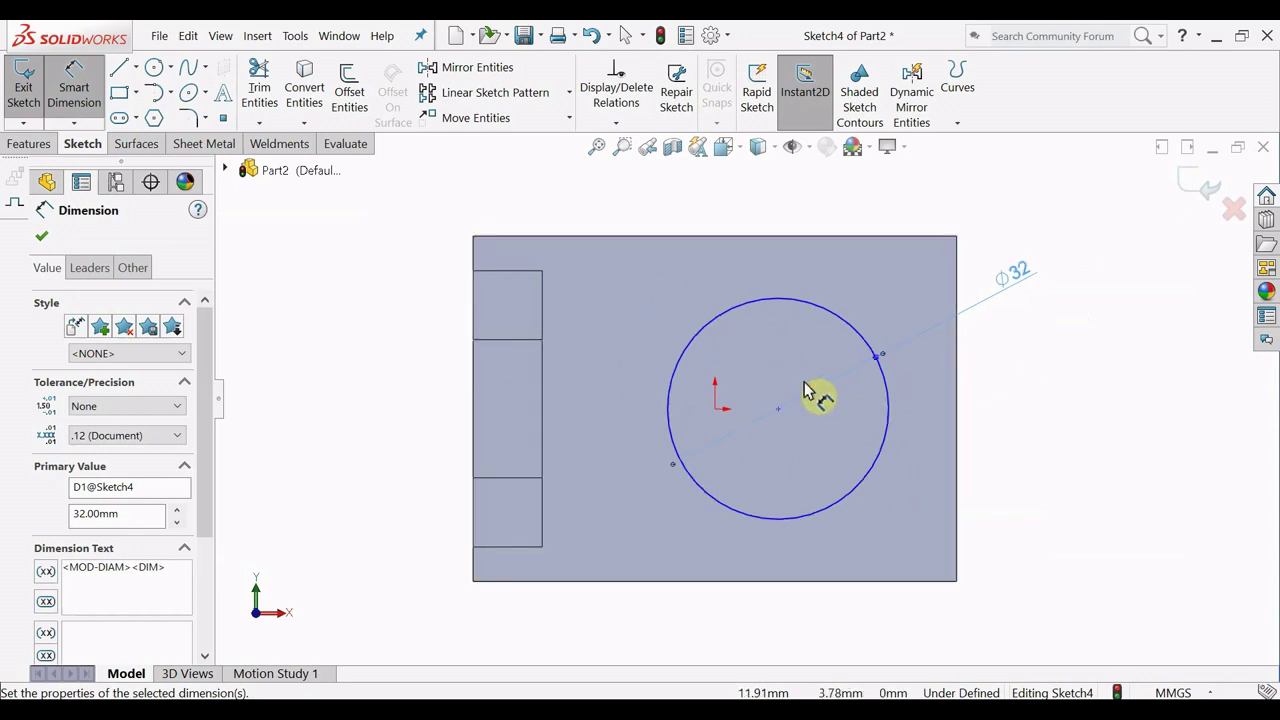
{"action": "left_click", "coordinate": [718, 418]}
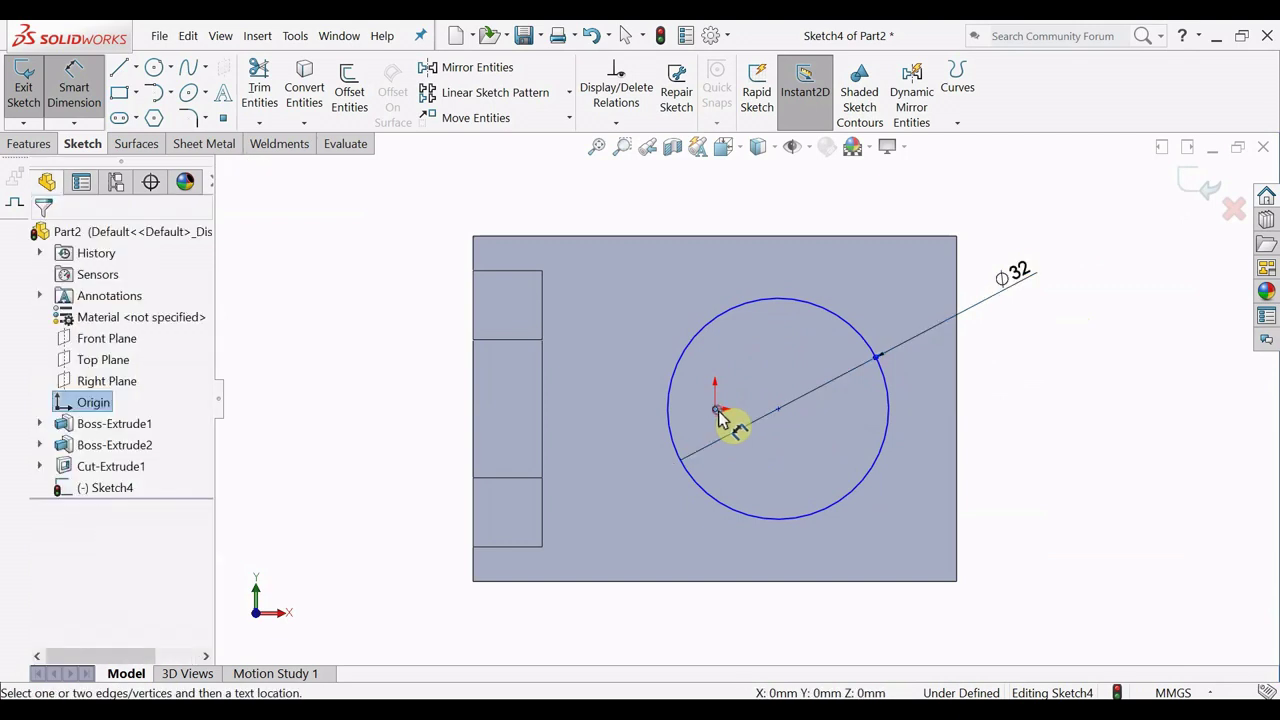
{"action": "left_click", "coordinate": [780, 411]}
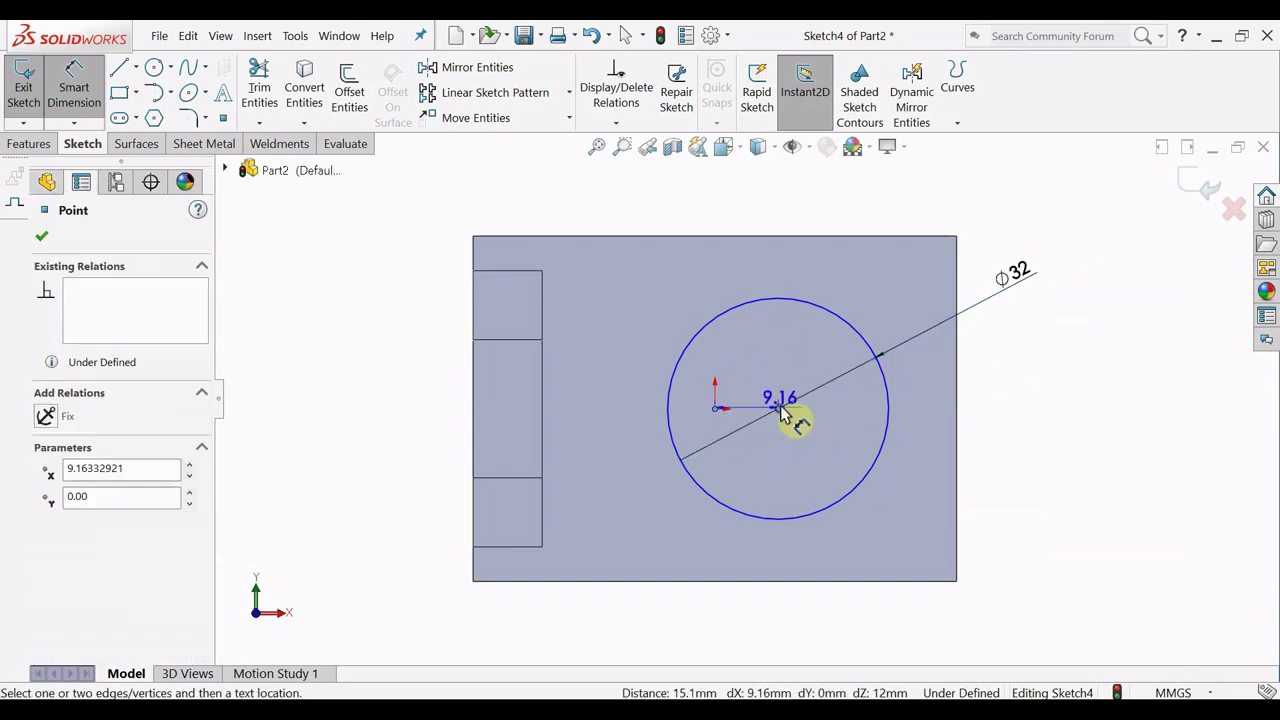
{"action": "left_click", "coordinate": [760, 352]}
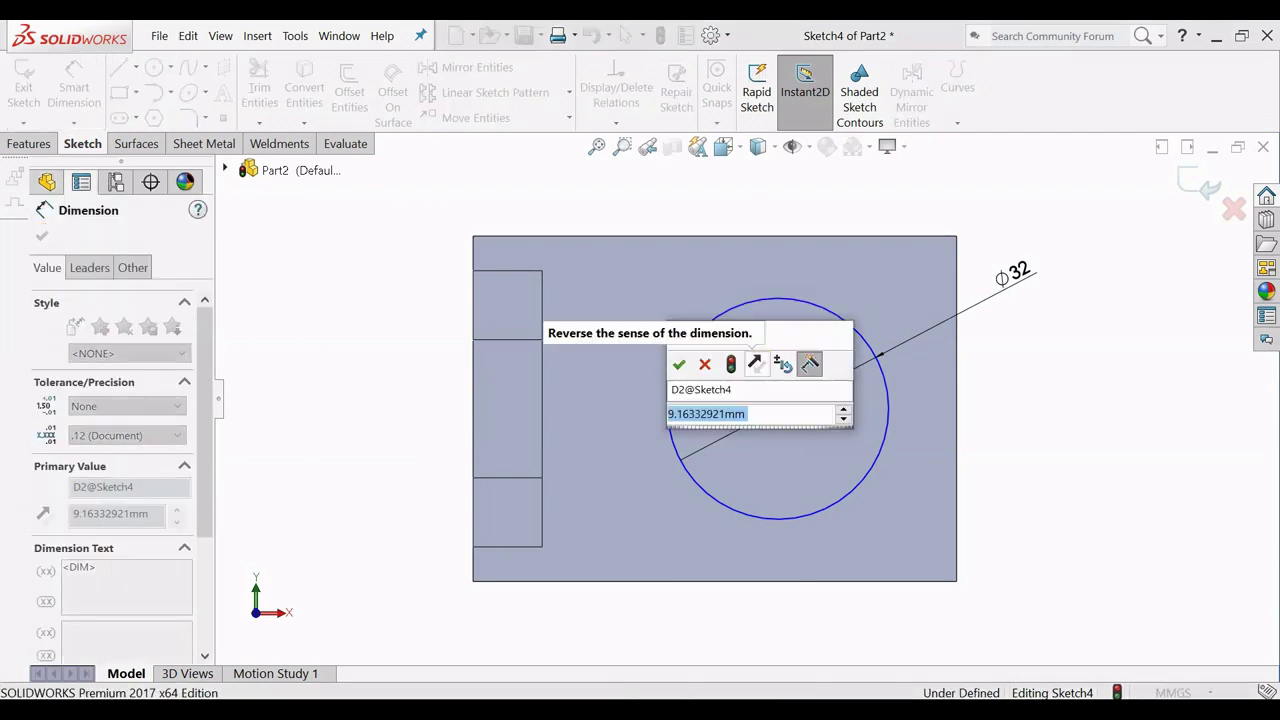
{"action": "type", "text": "11"}
{"action": "left_click", "coordinate": [679, 367]}
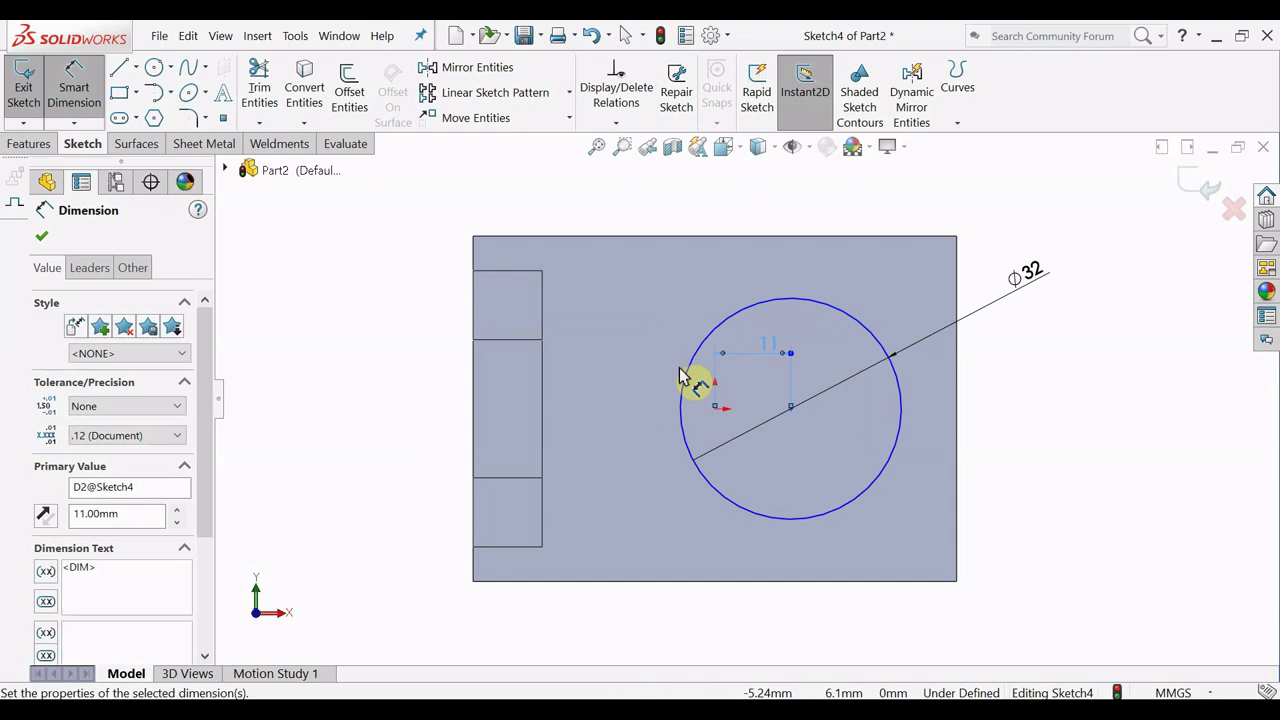
- Set the circle centre 25 mm below the plate's top edge
{"action": "left_click", "coordinate": [760, 240]}
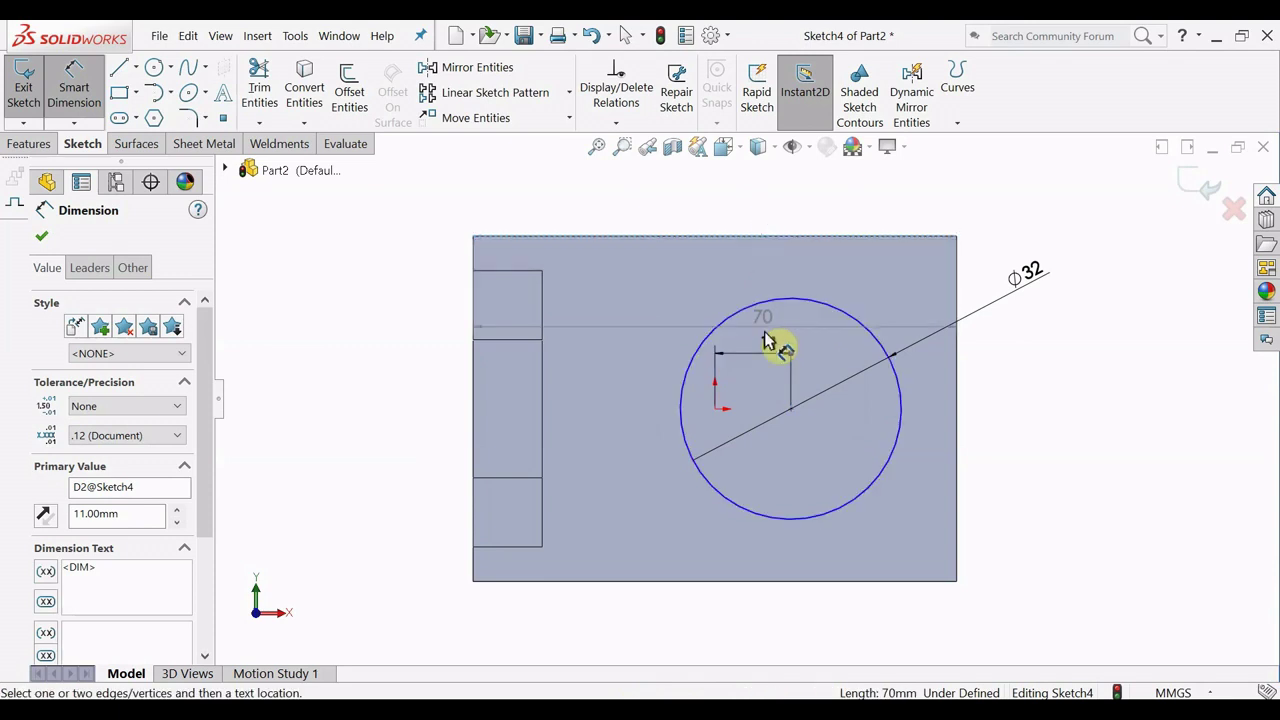
{"action": "left_click", "coordinate": [790, 409]}
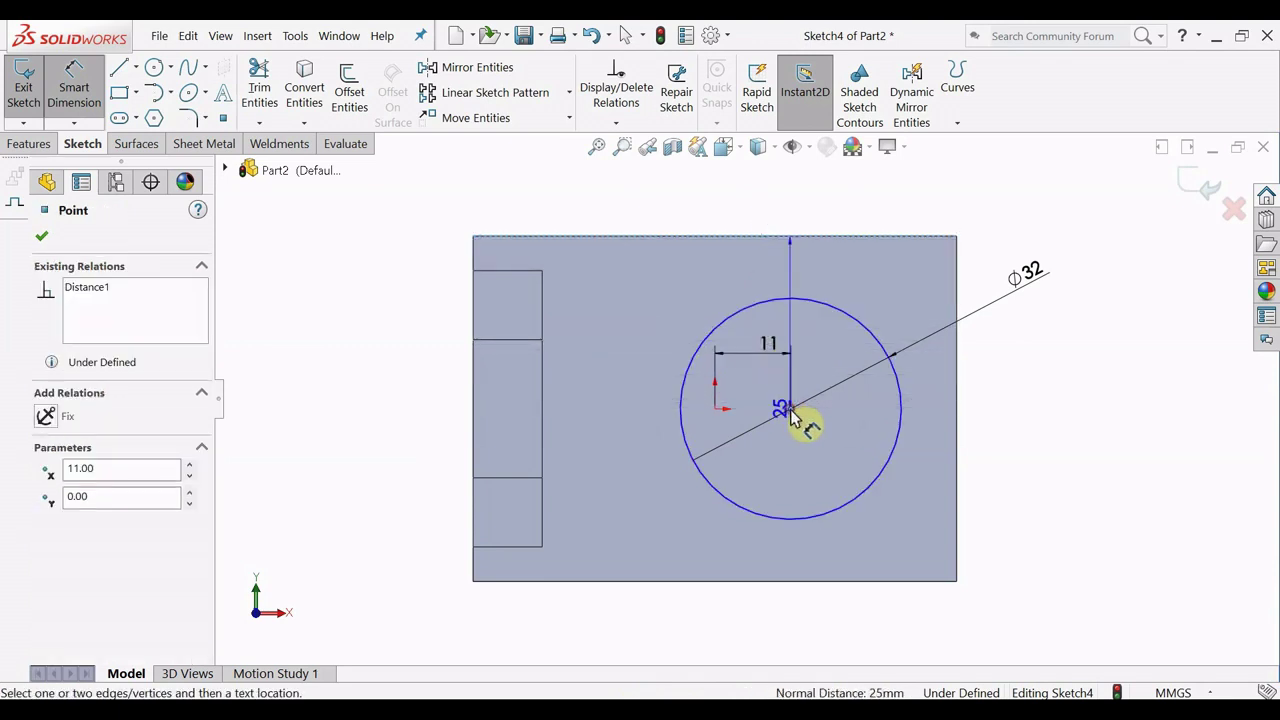
{"action": "left_click", "coordinate": [670, 348]}
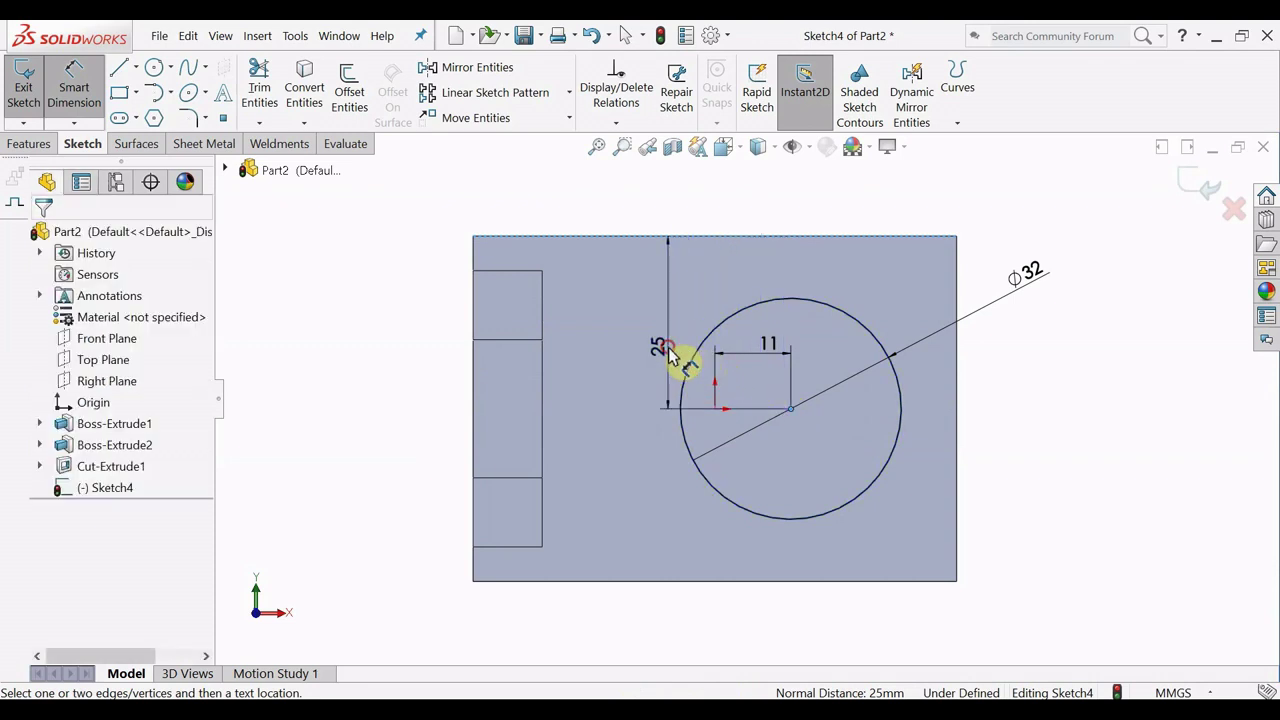
{"action": "left_click", "coordinate": [586, 360]}
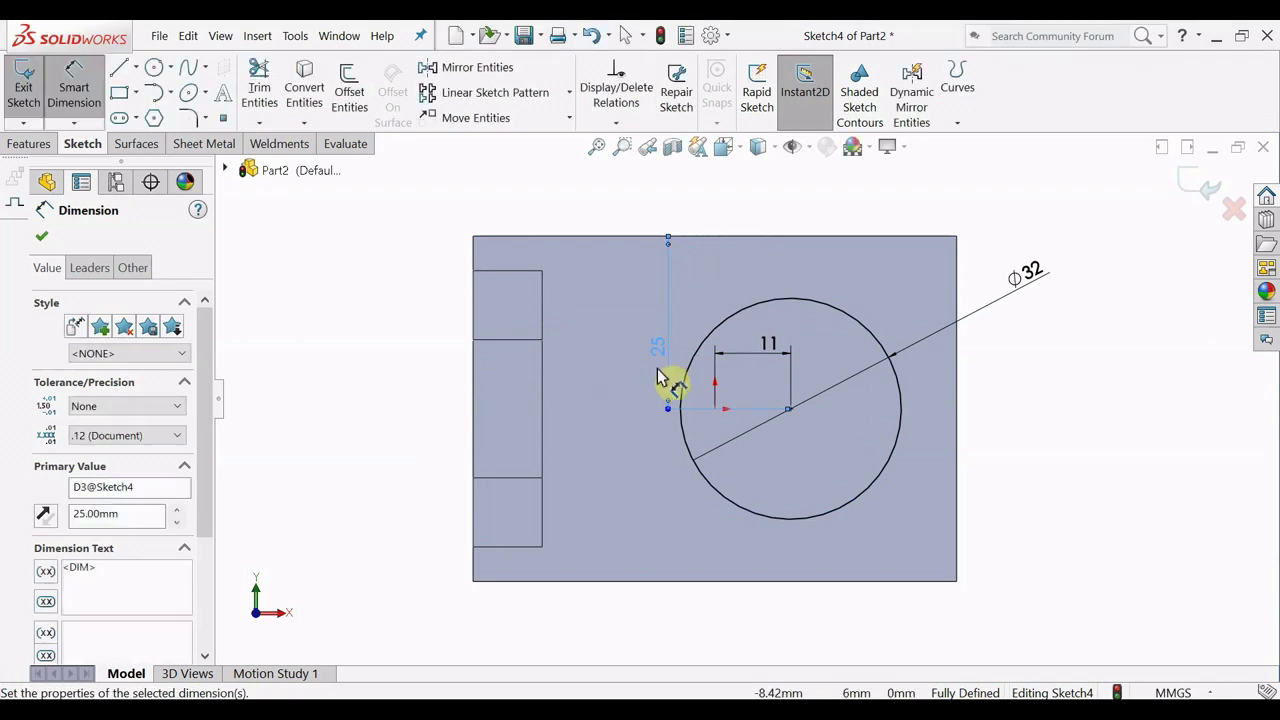
{"action": "left_click", "coordinate": [35, 243]}
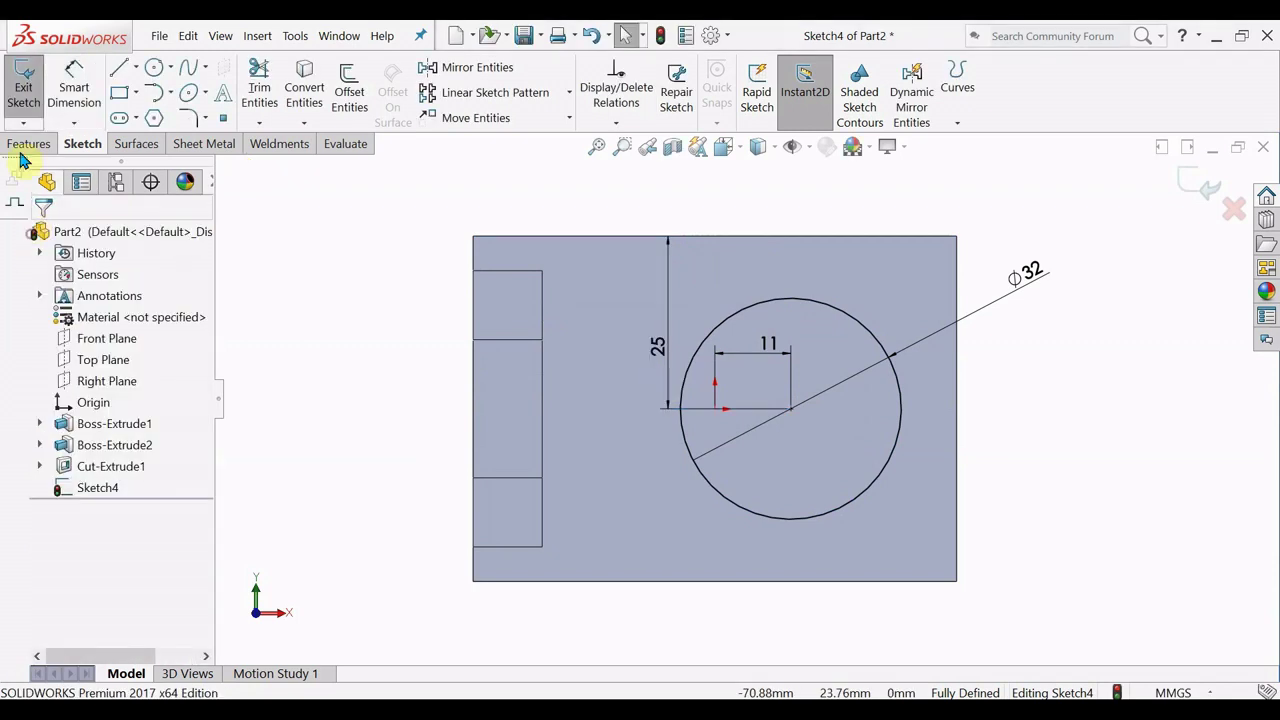
- Exit the sketch and extrude-cut the Ø32 circle through the base plate
{"action": "left_click", "coordinate": [24, 90]}
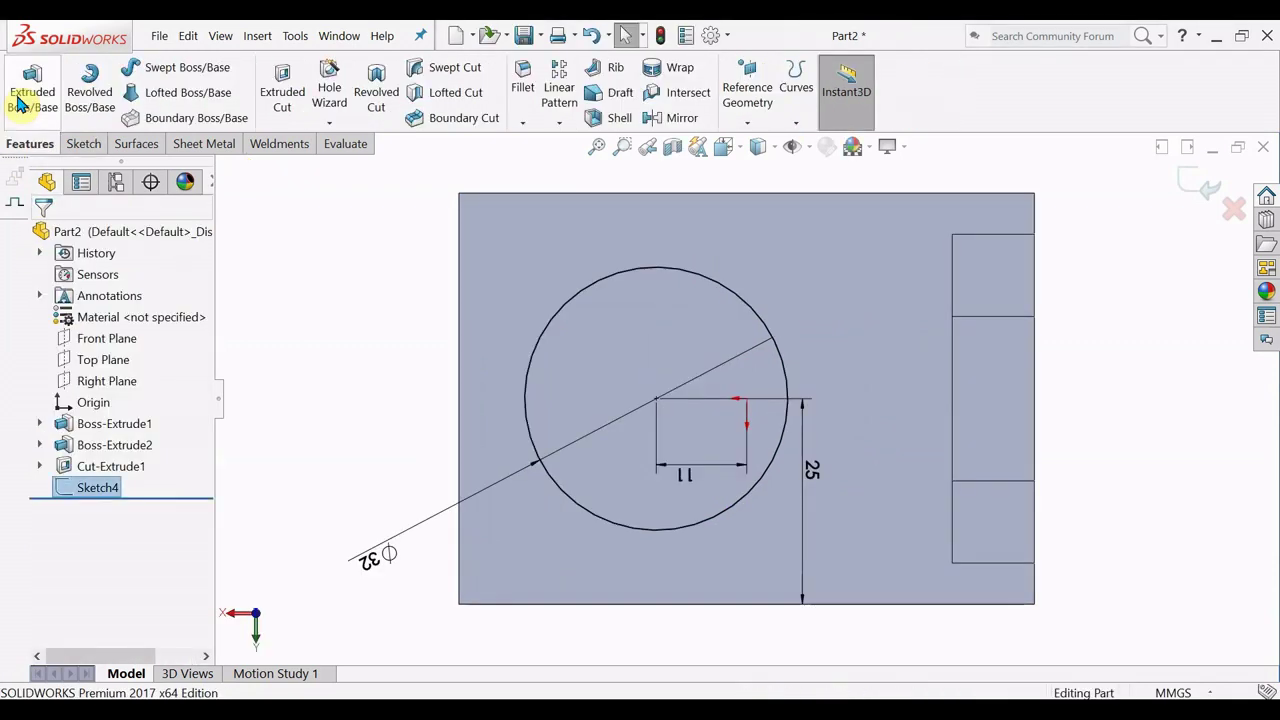
{"action": "left_click", "coordinate": [283, 104]}
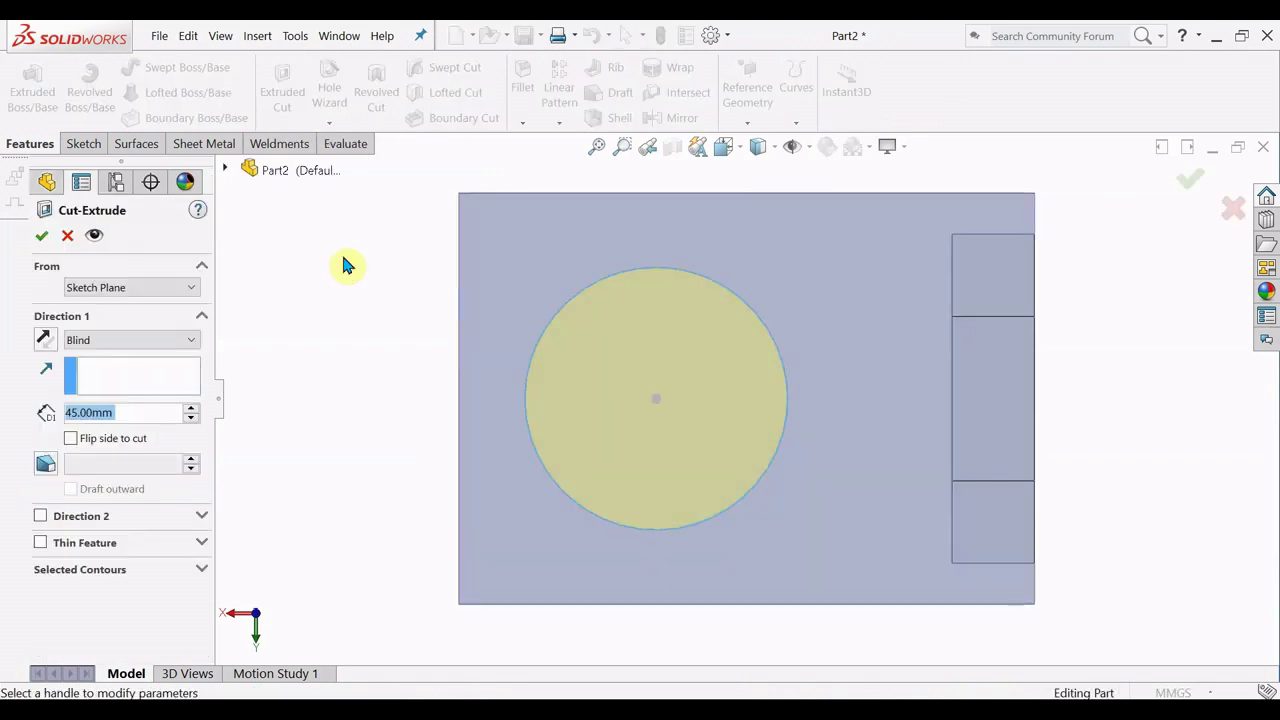
{"action": "middle_click_drag", "start_coordinate": [412, 342], "coordinate": [452, 382]}
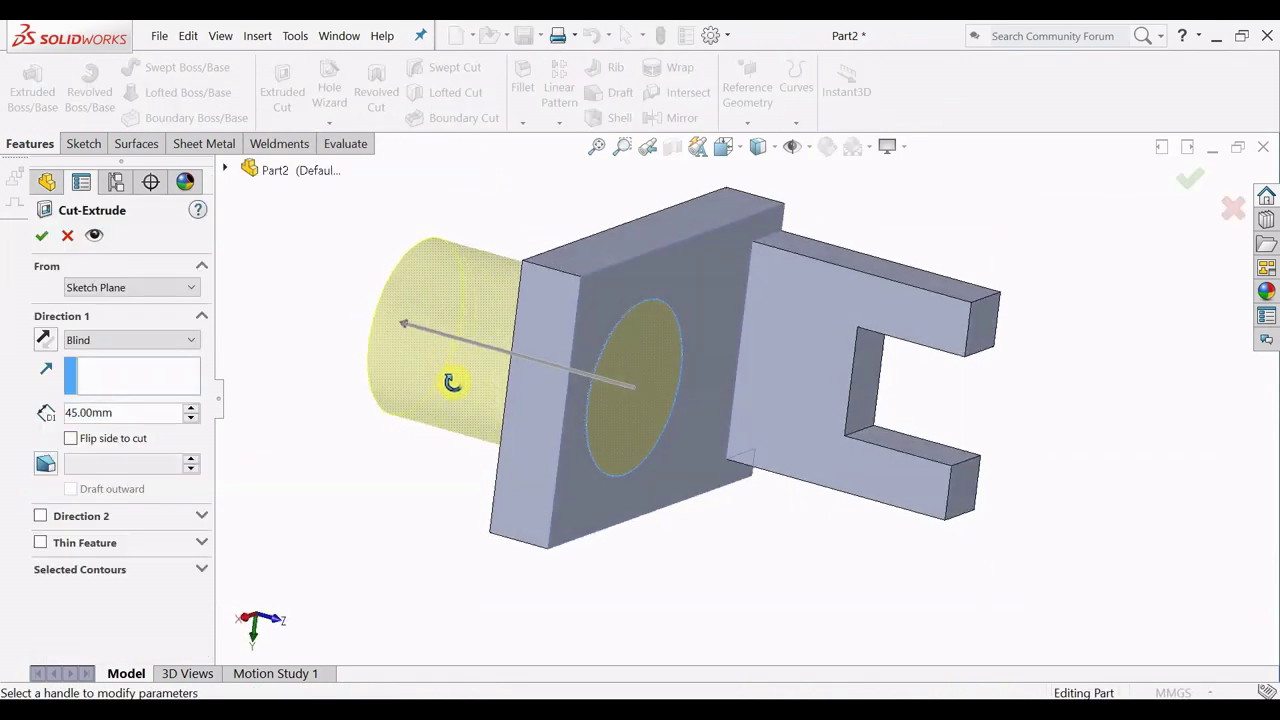
{"action": "left_click", "coordinate": [41, 235]}
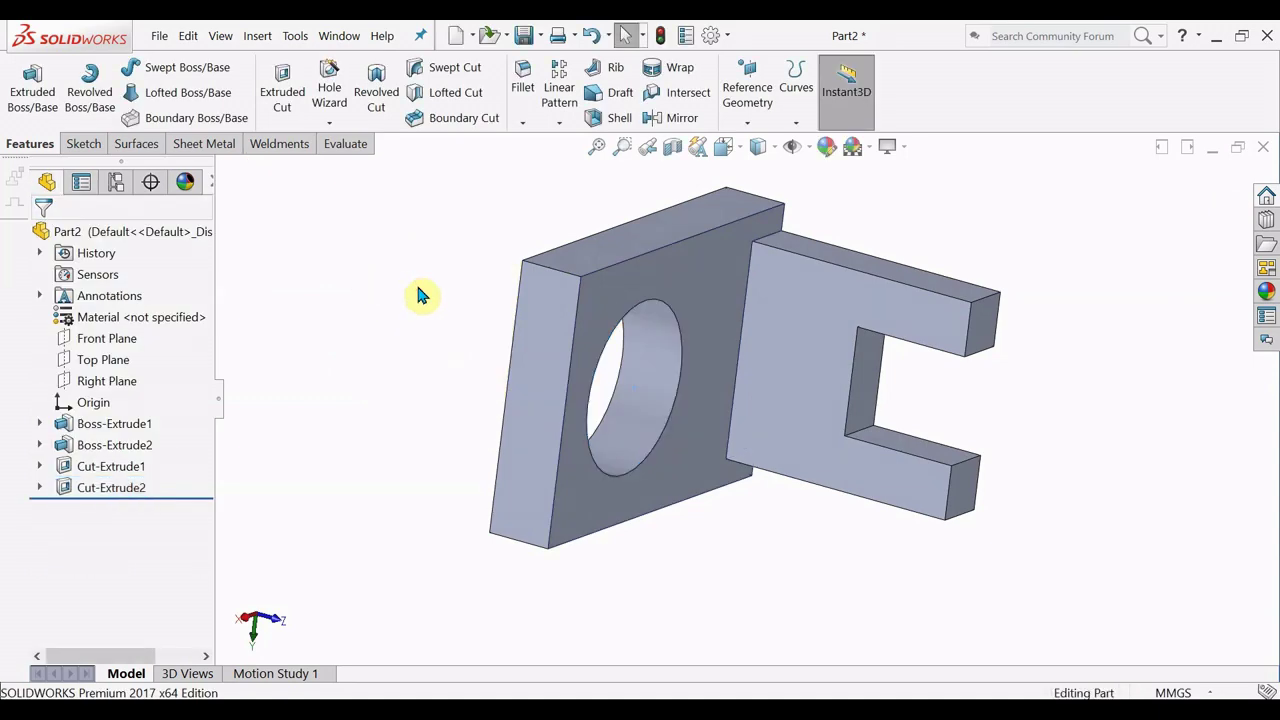
- Orbit the bracket and snap to the front view to inspect the new hole
{"action": "mouse_move", "coordinate": [443, 328]}
{"action": "middle_mouse_down"}
{"action": "mouse_move", "coordinate": [415, 202]}
{"action": "mouse_move", "coordinate": [486, 223]}
{"action": "mouse_move", "coordinate": [514, 286]}
{"action": "mouse_move", "coordinate": [408, 215]}
{"action": "middle_mouse_up"}
{"action": "mouse_move", "coordinate": [440, 128]}
{"action": "middle_mouse_down"}
{"action": "mouse_move", "coordinate": [500, 237]}
{"action": "mouse_move", "coordinate": [491, 306]}
{"action": "middle_mouse_up"}
{"action": "middle_click_drag", "start_coordinate": [783, 459], "coordinate": [766, 471]}
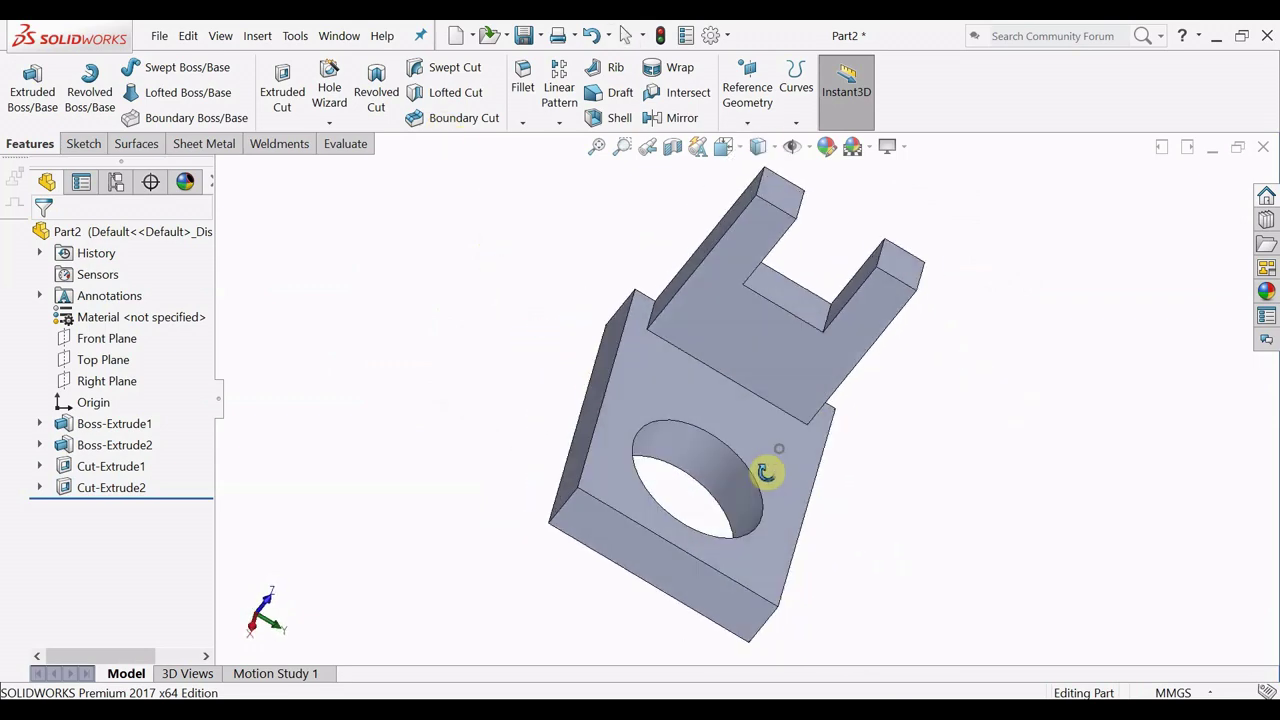
{"action": "key", "text": "space"}
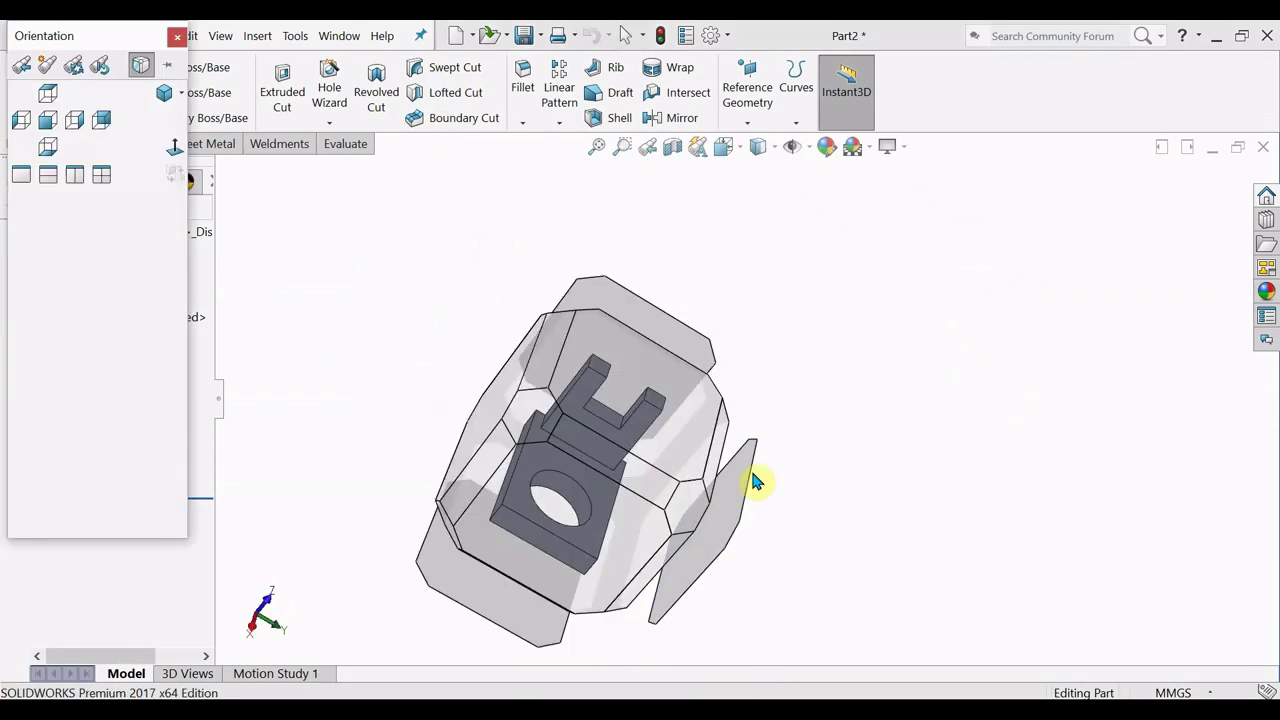
{"action": "left_click", "coordinate": [572, 519]}
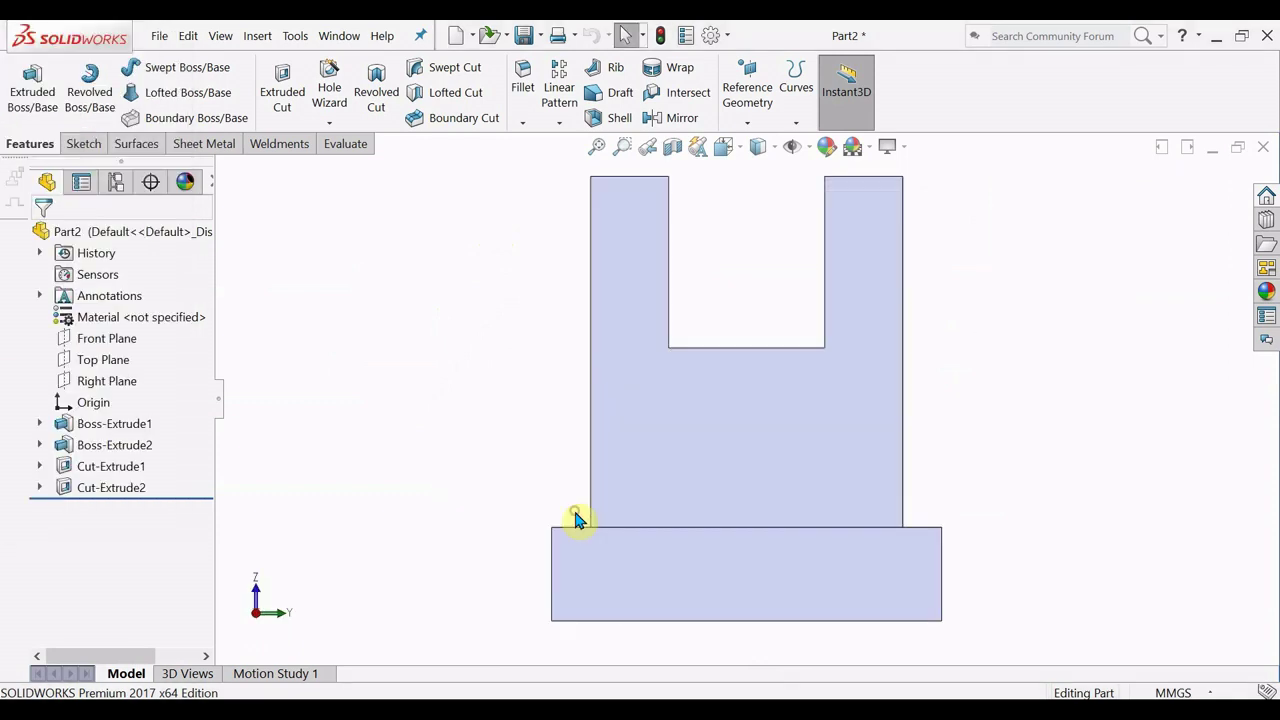
{"action": "mouse_move", "coordinate": [871, 386]}
{"action": "middle_mouse_down"}
{"action": "mouse_move", "coordinate": [852, 477]}
{"action": "mouse_move", "coordinate": [862, 487]}
{"action": "middle_mouse_up"}
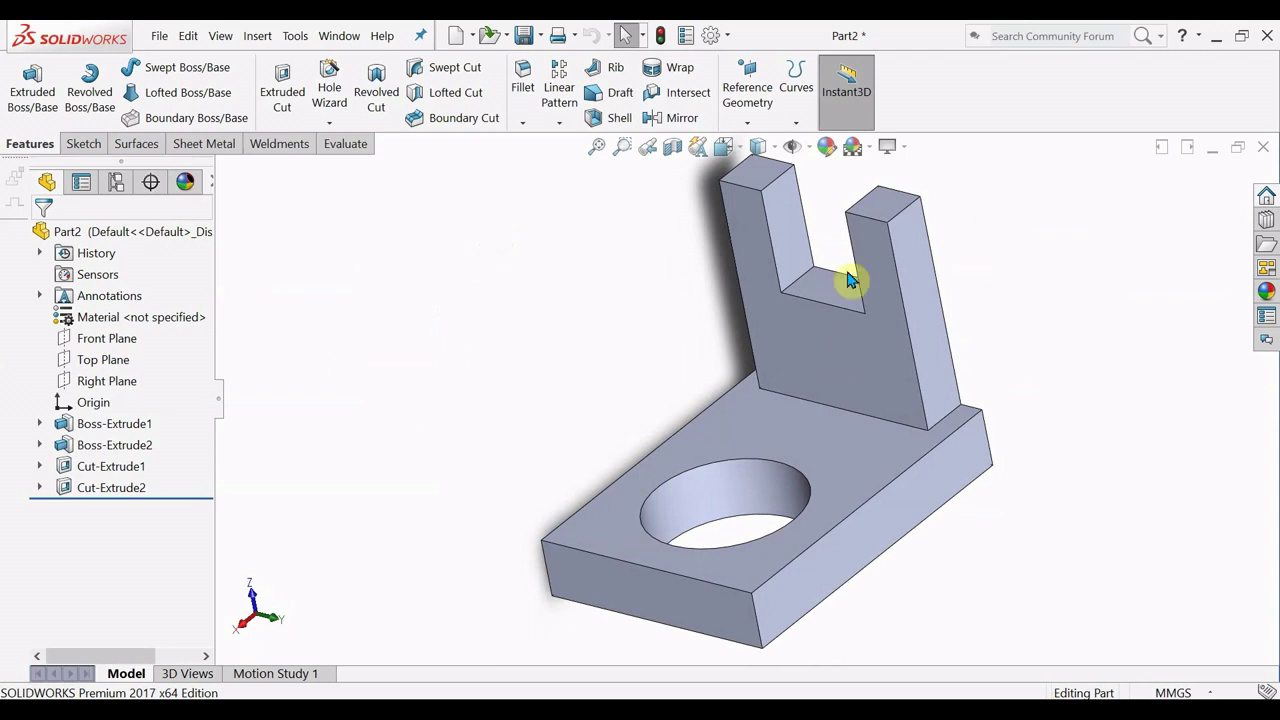
- Open the part's colour appearance settings
{"action": "left_click", "coordinate": [870, 152]}
{"action": "left_click", "coordinate": [872, 156]}
{"action": "left_click", "coordinate": [872, 160]}
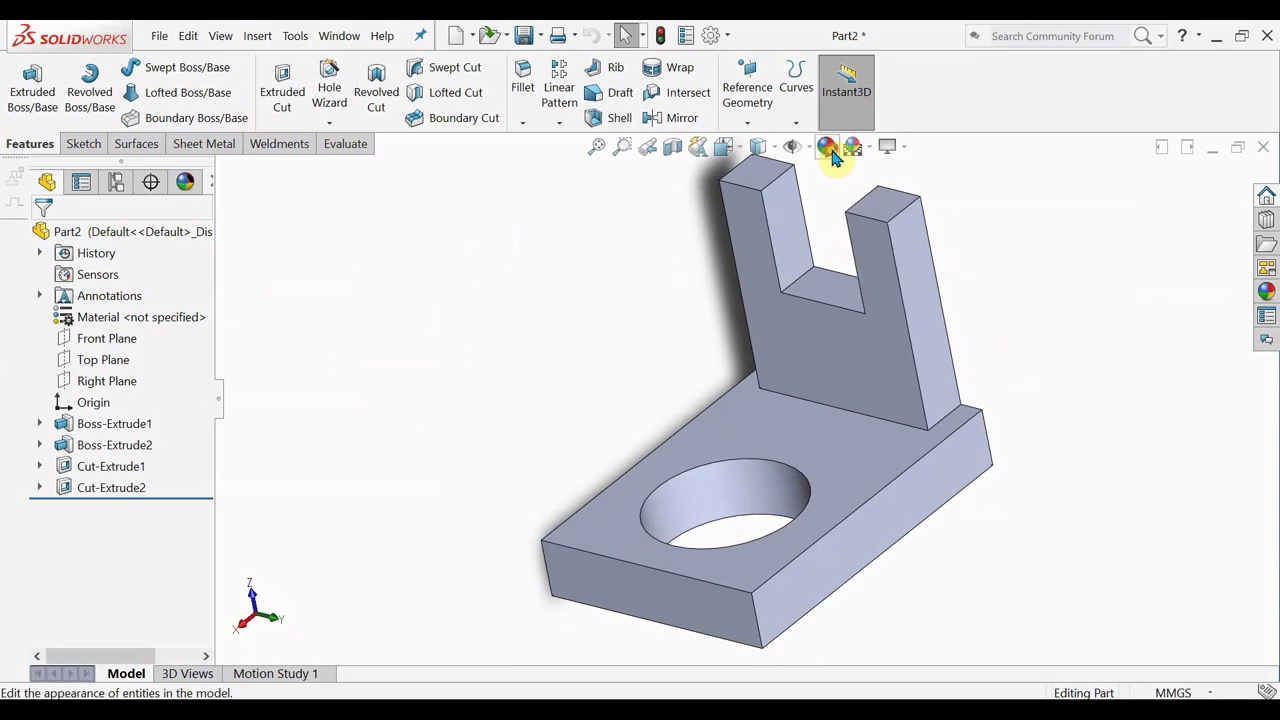
{"action": "left_click", "coordinate": [830, 152]}
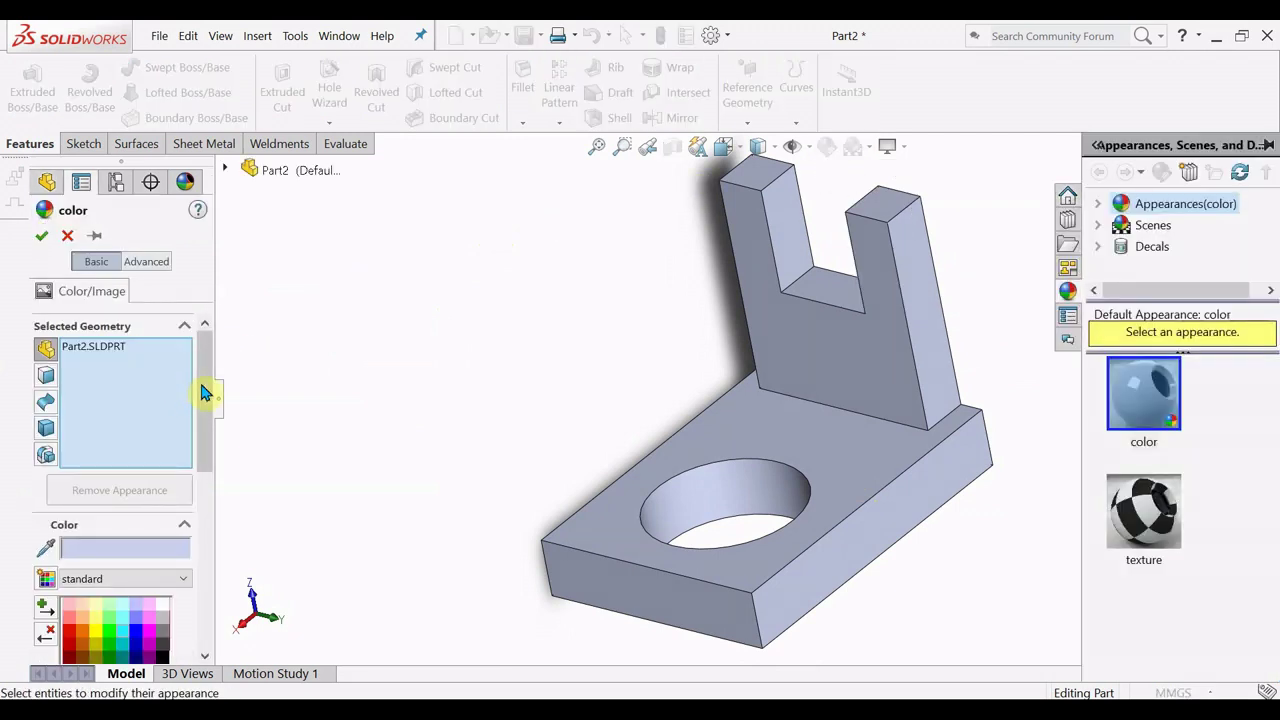
- Colour the bracket teal, lighten it to a paler teal and accept the appearance
{"action": "left_click_drag", "start_coordinate": [200, 393], "coordinate": [206, 461]}
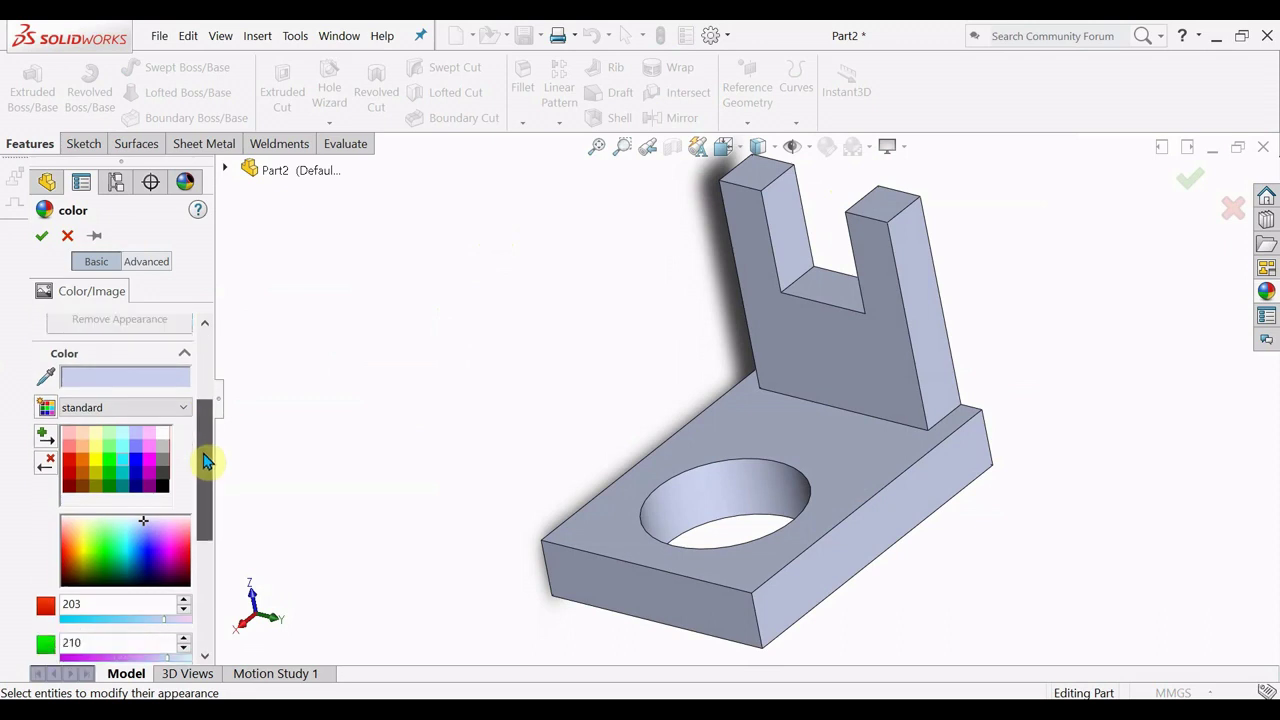
{"action": "left_click_drag", "start_coordinate": [206, 461], "coordinate": [206, 448]}
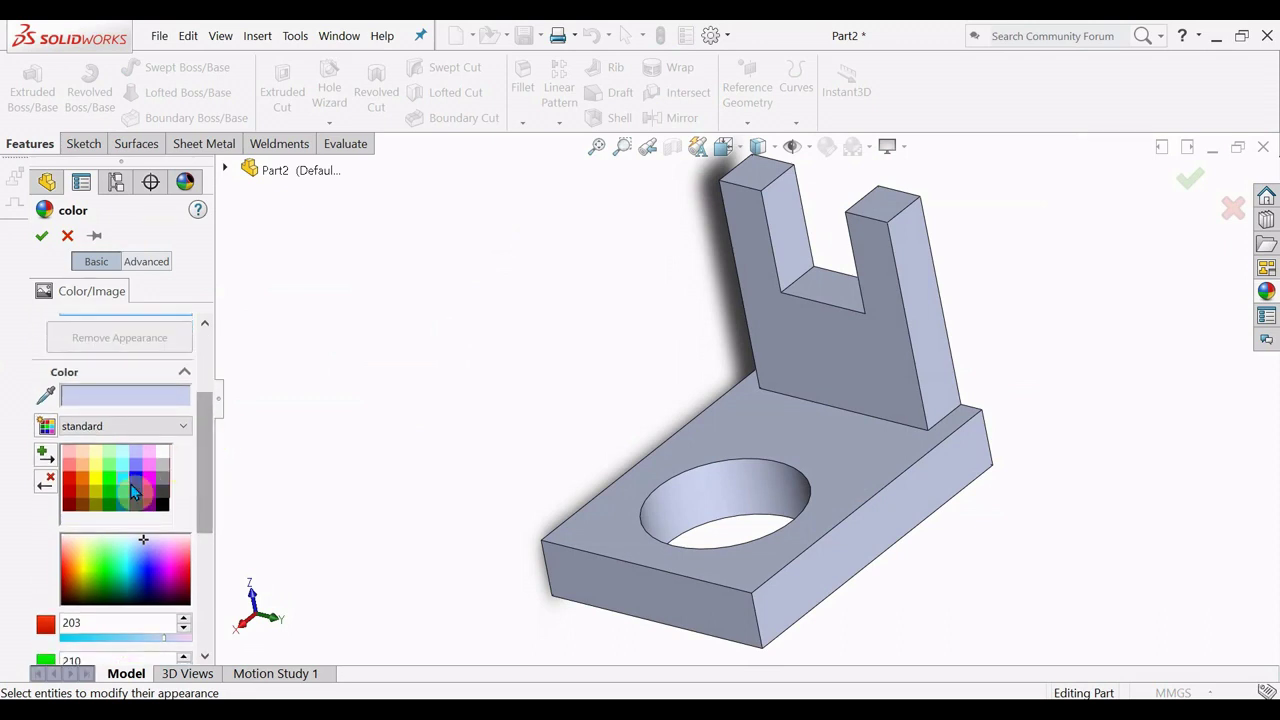
{"action": "left_click", "coordinate": [123, 499]}
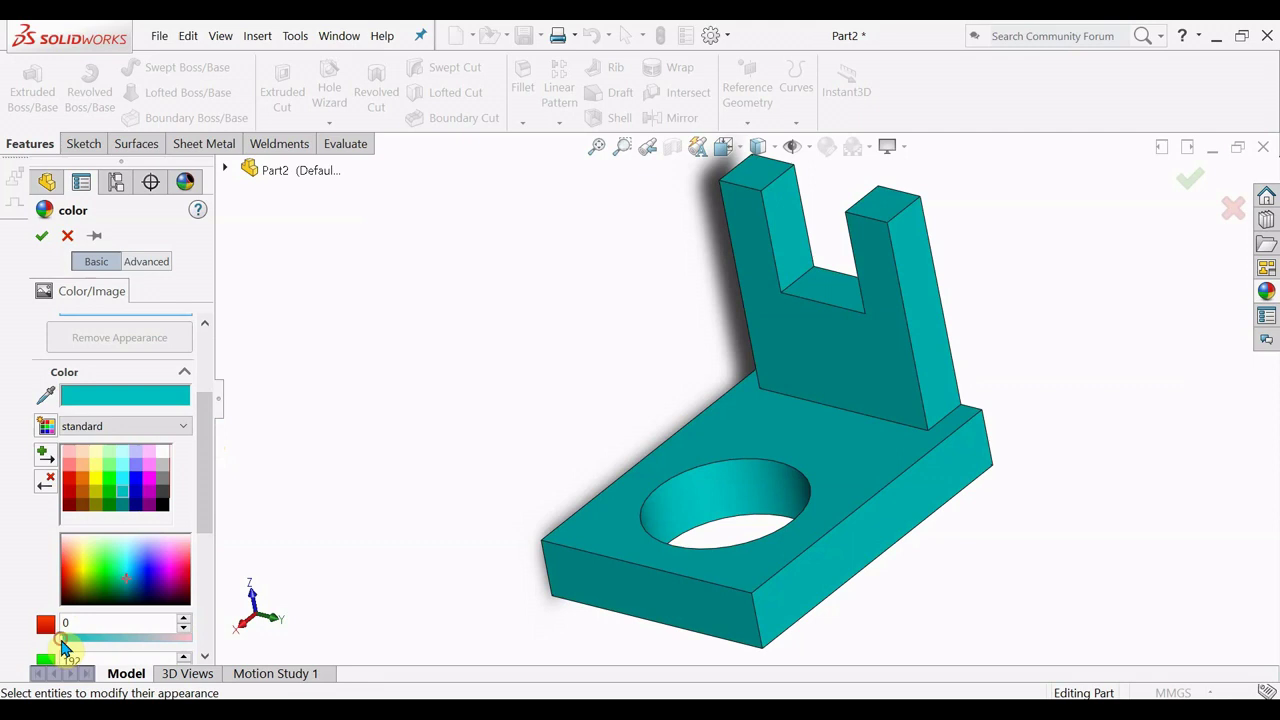
{"action": "mouse_move", "coordinate": [62, 638]}
{"action": "left_mouse_down"}
{"action": "mouse_move", "coordinate": [144, 643]}
{"action": "mouse_move", "coordinate": [78, 654]}
{"action": "mouse_move", "coordinate": [57, 640]}
{"action": "left_mouse_up"}
{"action": "left_click", "coordinate": [41, 235]}
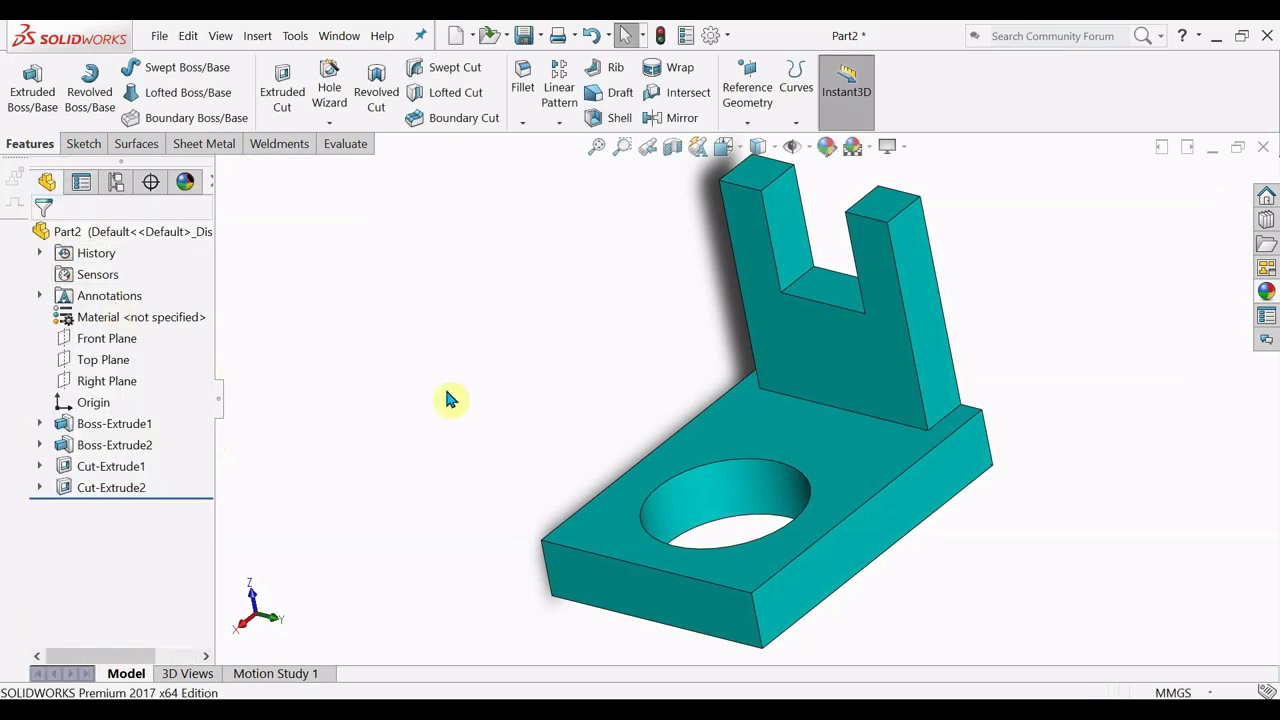
{"action": "mouse_move", "coordinate": [546, 437]}
{"action": "middle_mouse_down"}
{"action": "mouse_move", "coordinate": [530, 358]}
{"action": "mouse_move", "coordinate": [540, 443]}
{"action": "mouse_move", "coordinate": [569, 423]}
{"action": "mouse_move", "coordinate": [546, 386]}
{"action": "mouse_move", "coordinate": [559, 399]}
{"action": "middle_mouse_up"}
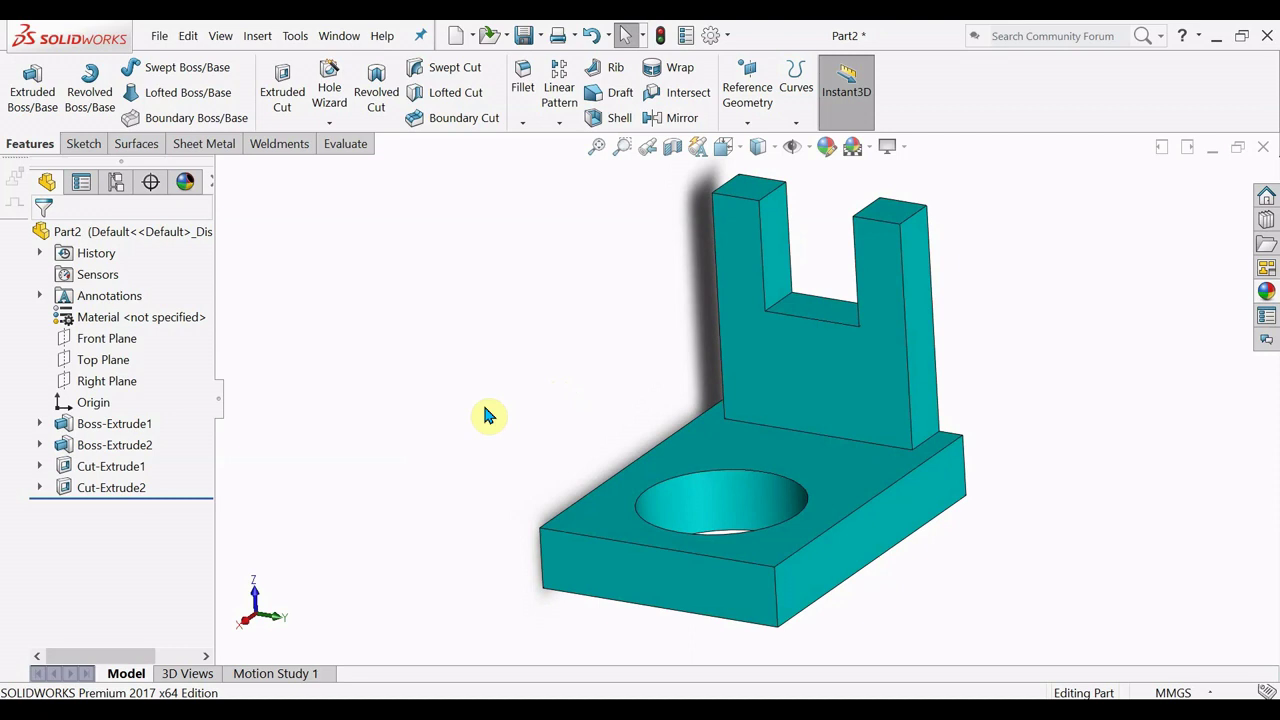
- Save the part to the Desktop as Exercise-3 using Save As
{"action": "left_click", "coordinate": [165, 38]}
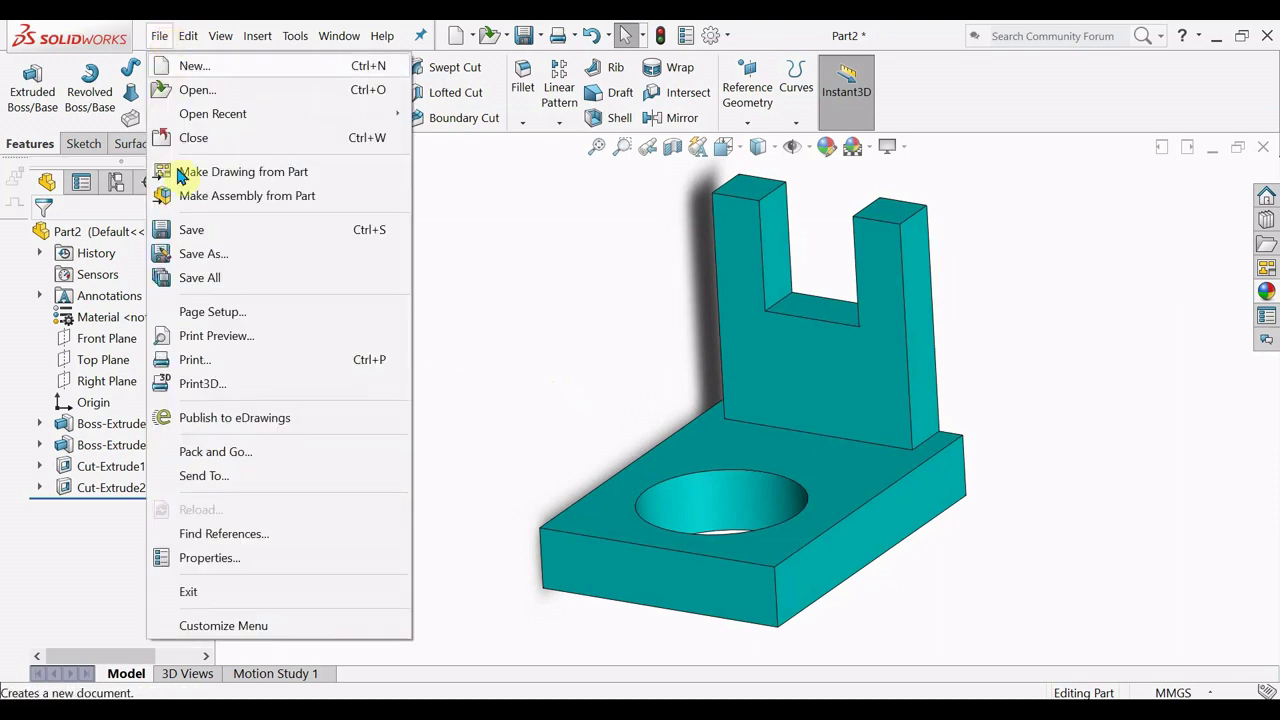
{"action": "left_click", "coordinate": [205, 255]}
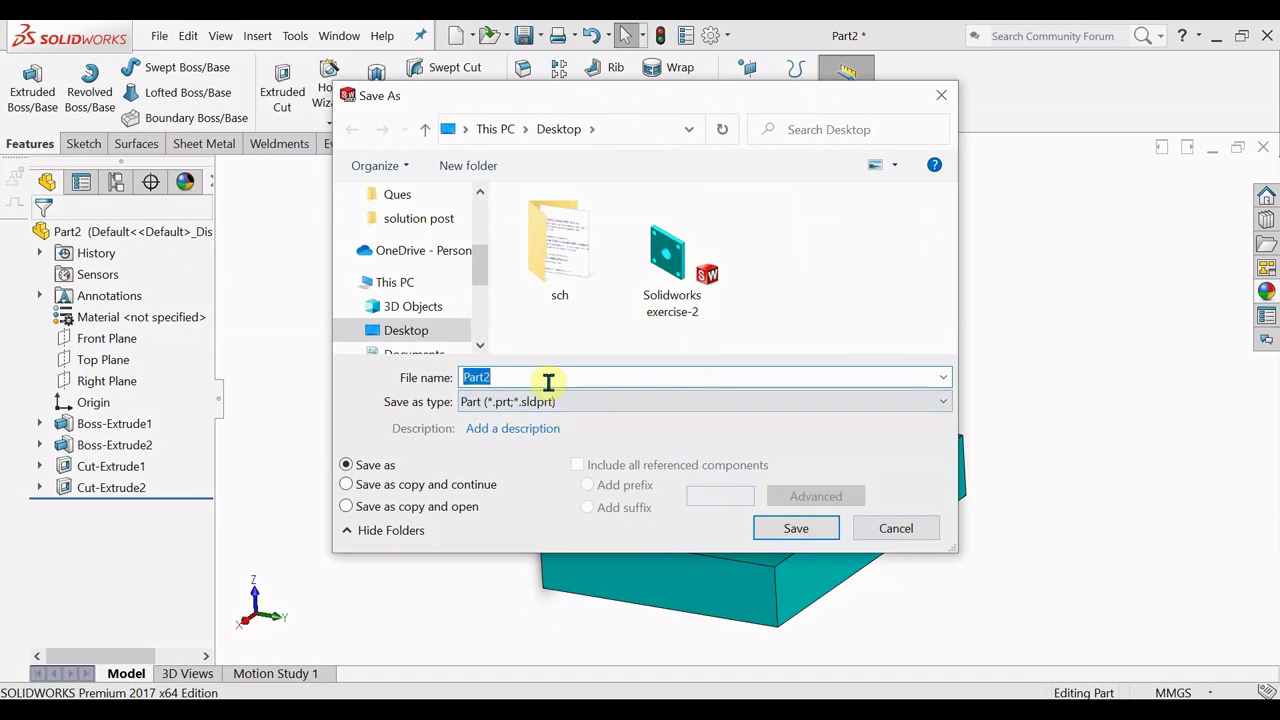
{"action": "type", "text": "Ex"}
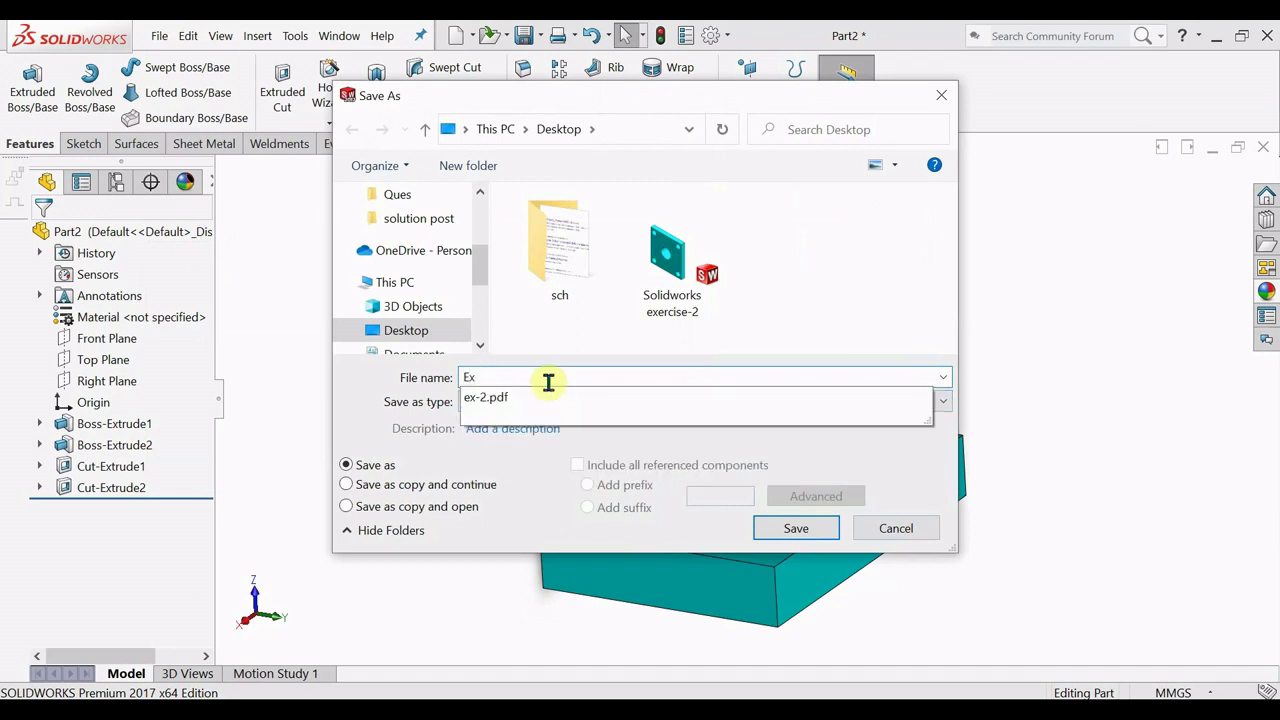
{"action": "type", "text": "ercise-3"}
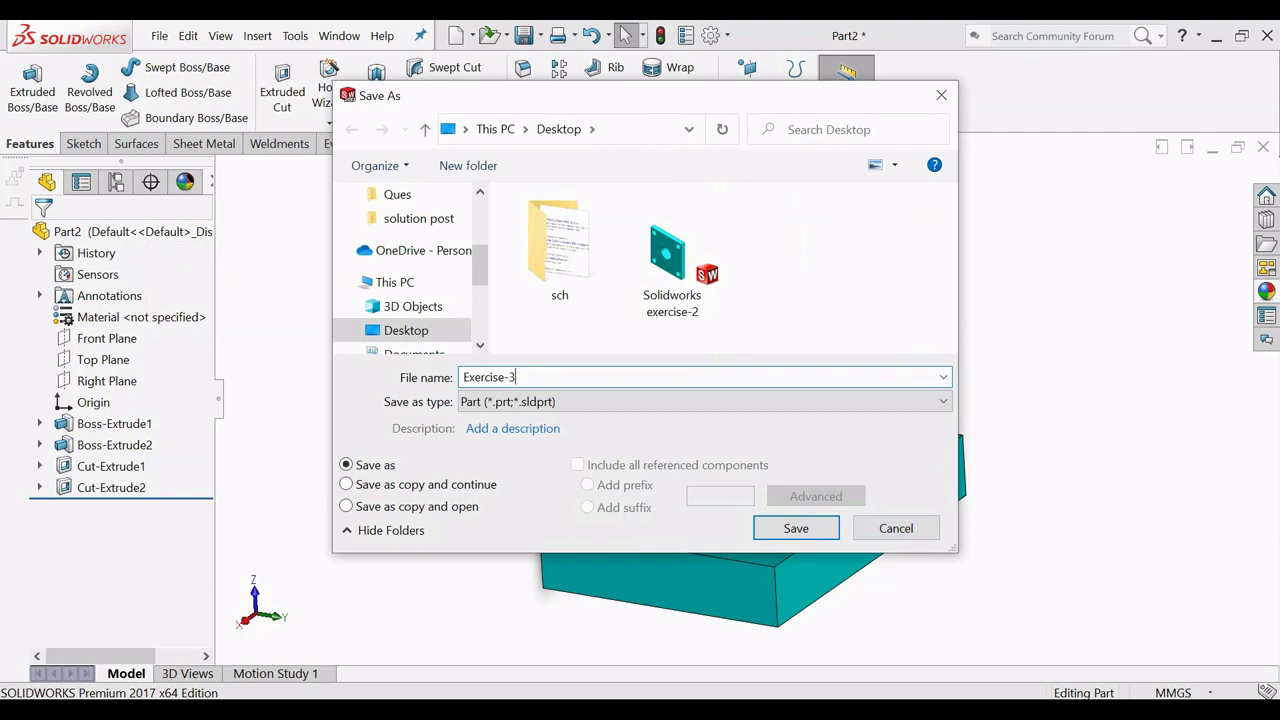
{"action": "left_click", "coordinate": [785, 528]}
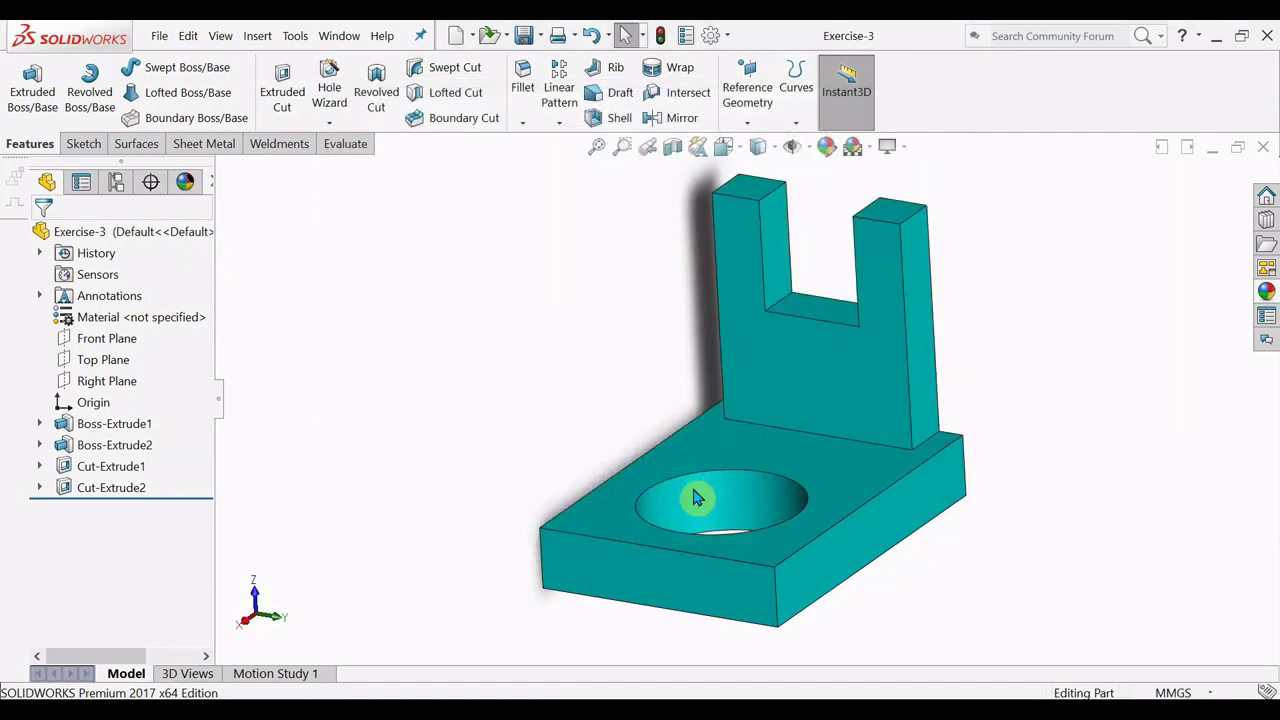
- Make a drawing from the part on an A3 landscape sheet
{"action": "left_click", "coordinate": [155, 36]}
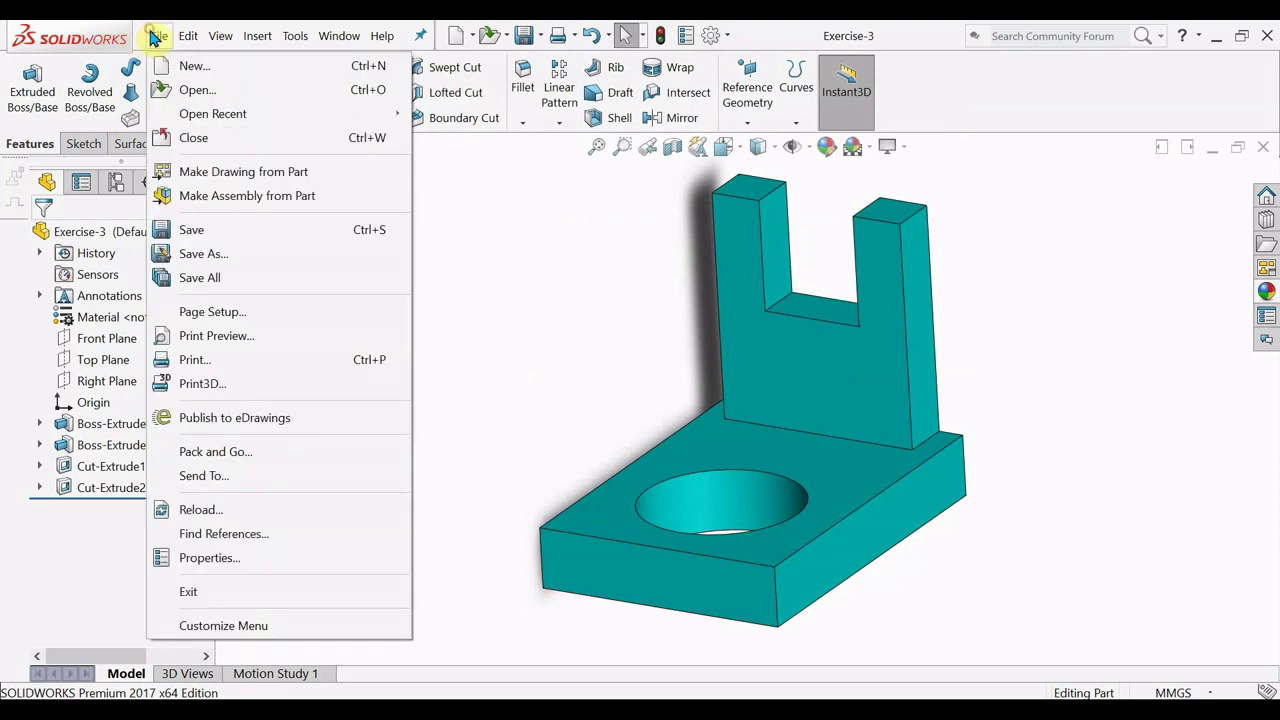
{"action": "left_click", "coordinate": [222, 174]}
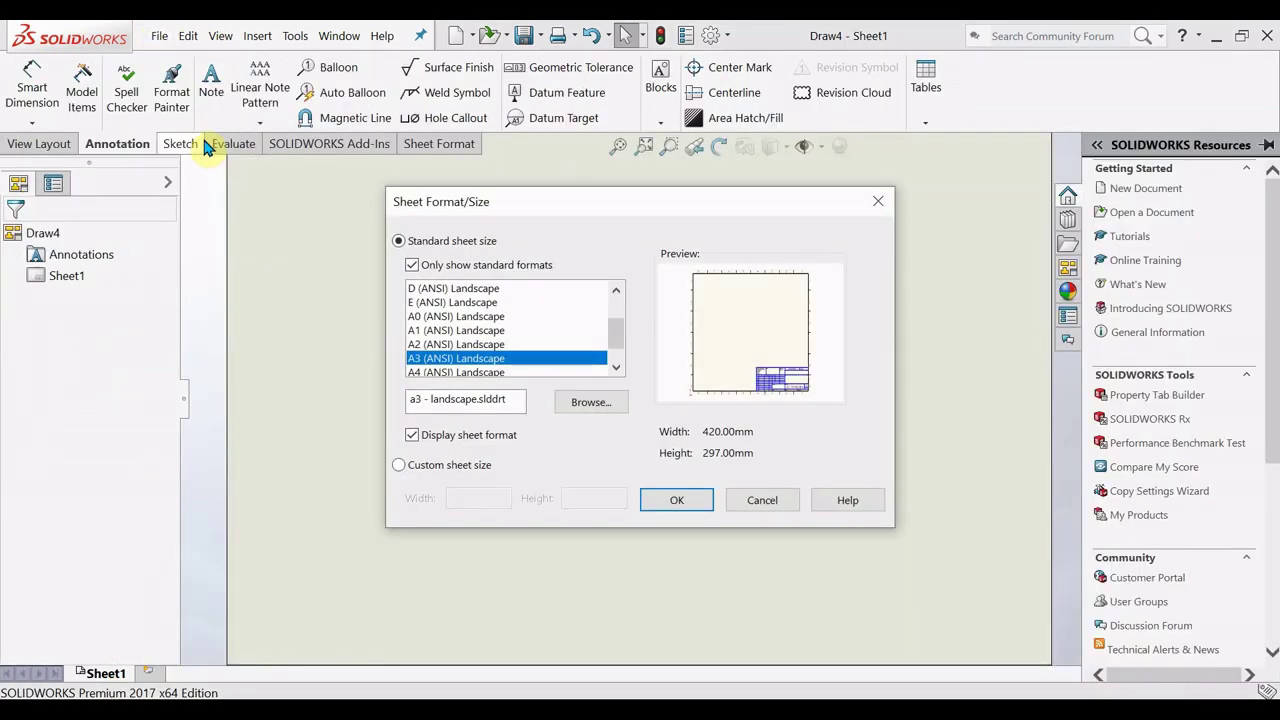
{"action": "left_click", "coordinate": [677, 510]}
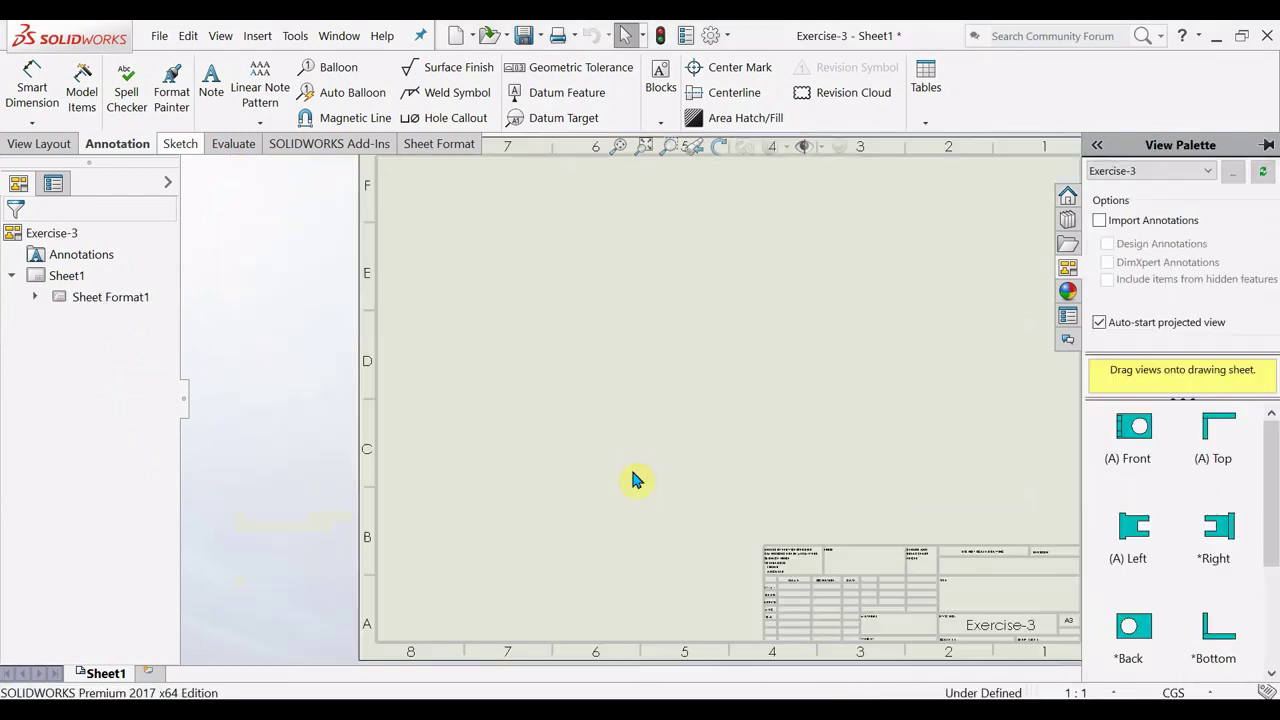
- Switch the drawing units to MMGS and show the View Palette
{"action": "left_click", "coordinate": [1180, 692]}
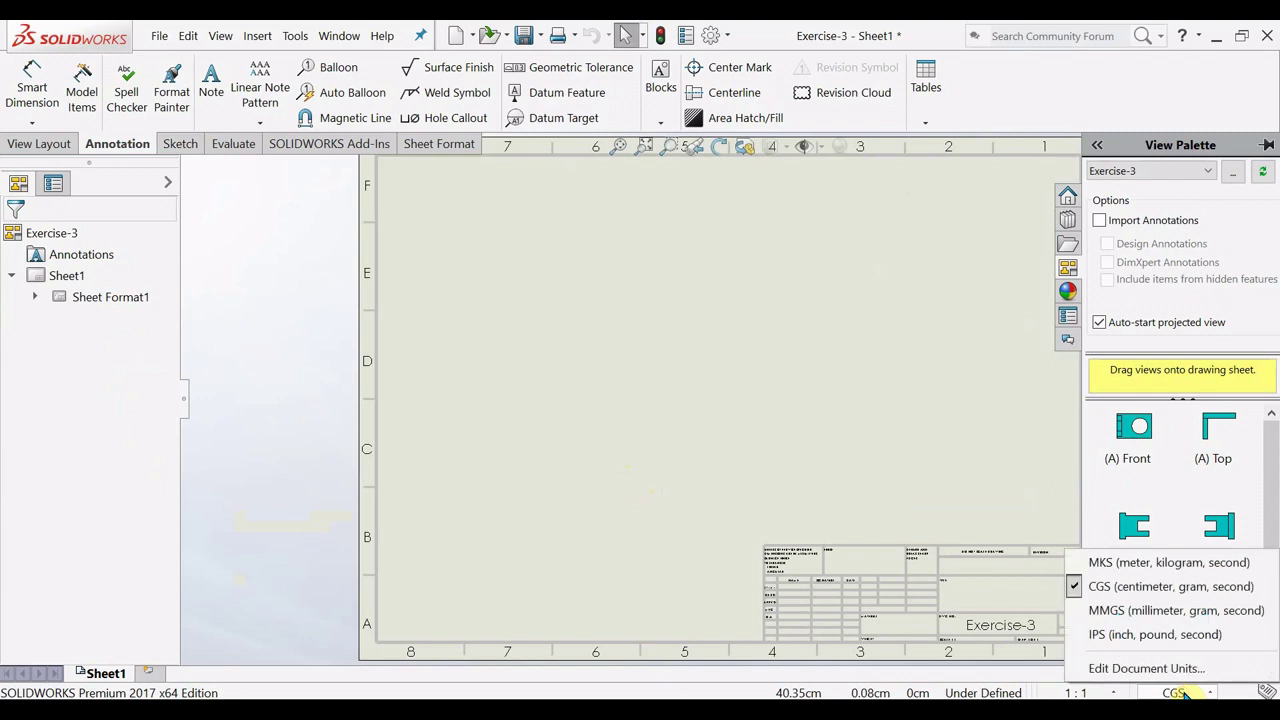
{"action": "left_click", "coordinate": [1106, 610]}
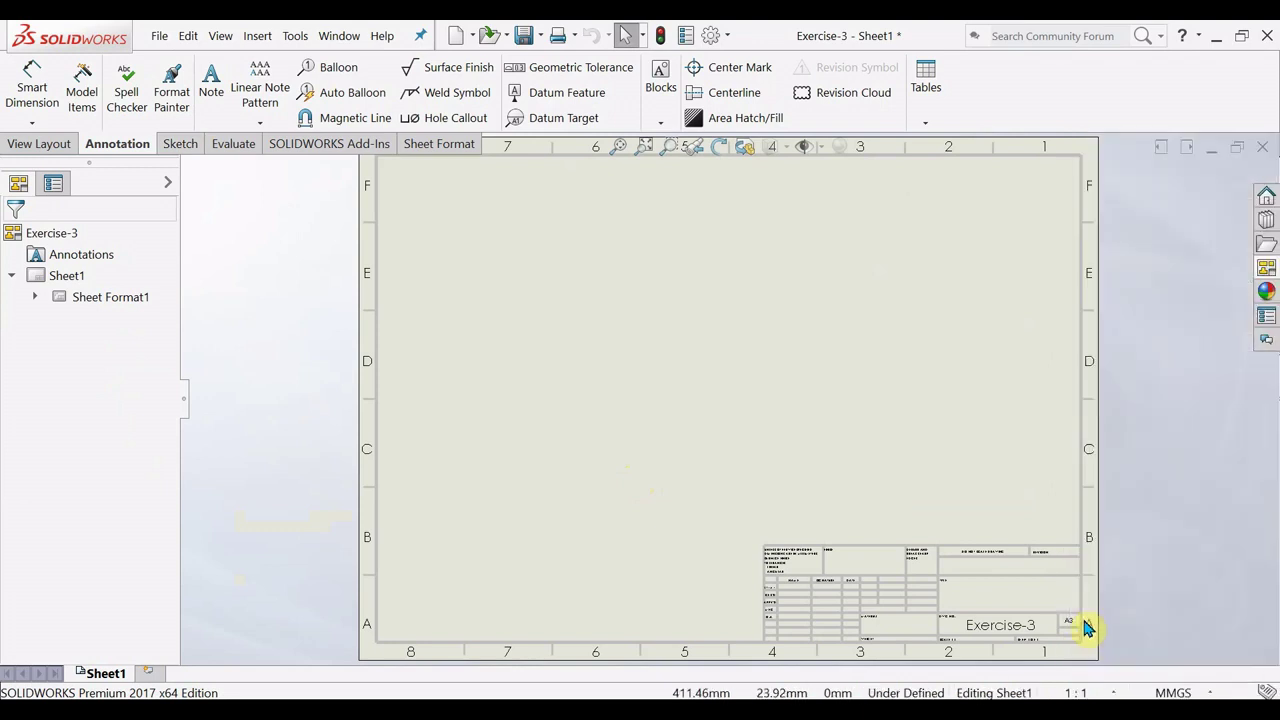
{"action": "left_click", "coordinate": [1263, 267]}
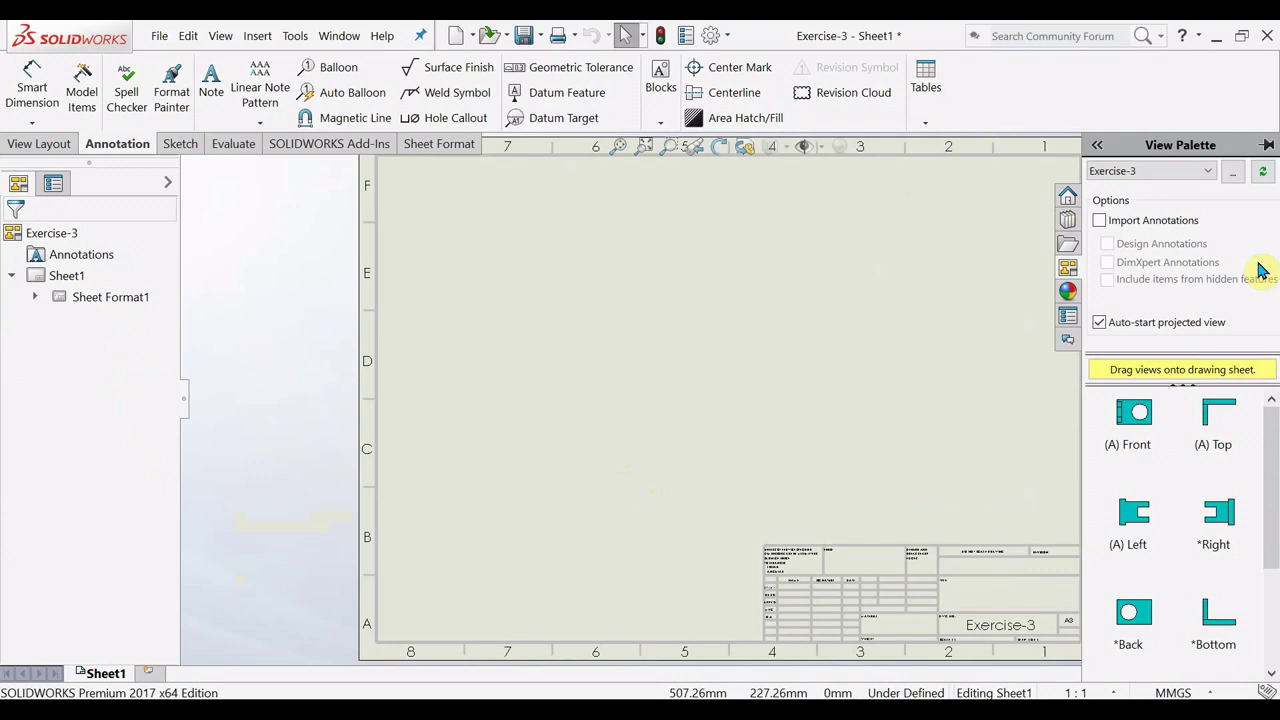
- Place the Front view upper middle, with projected views to its right and below
{"action": "left_click_drag", "start_coordinate": [1136, 448], "coordinate": [686, 340]}
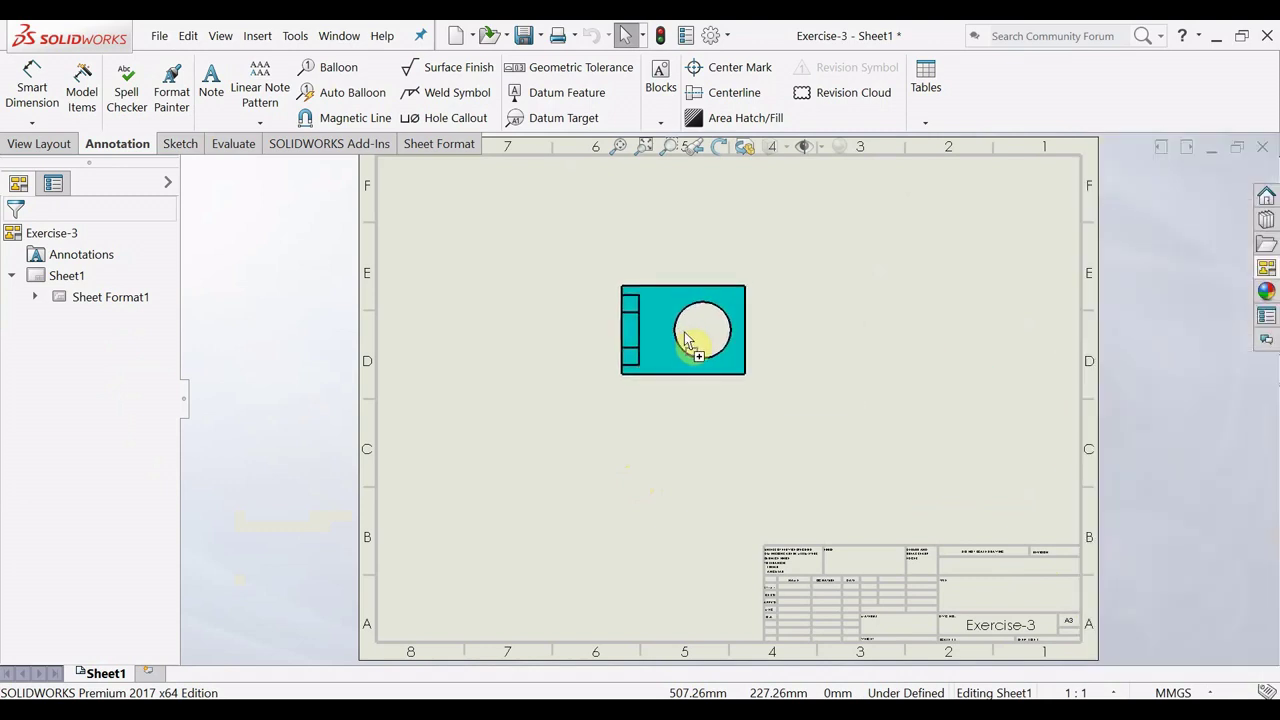
{"action": "left_click_drag", "start_coordinate": [682, 327], "coordinate": [688, 333]}
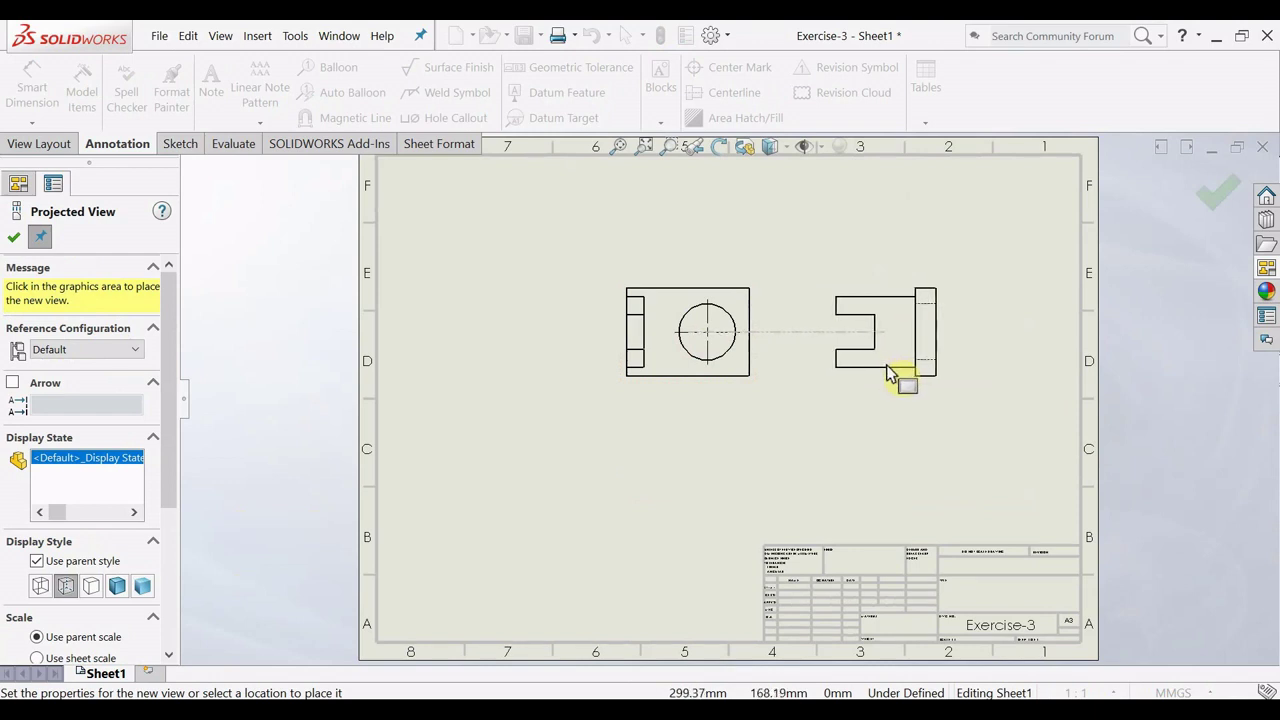
{"action": "left_click", "coordinate": [888, 371]}
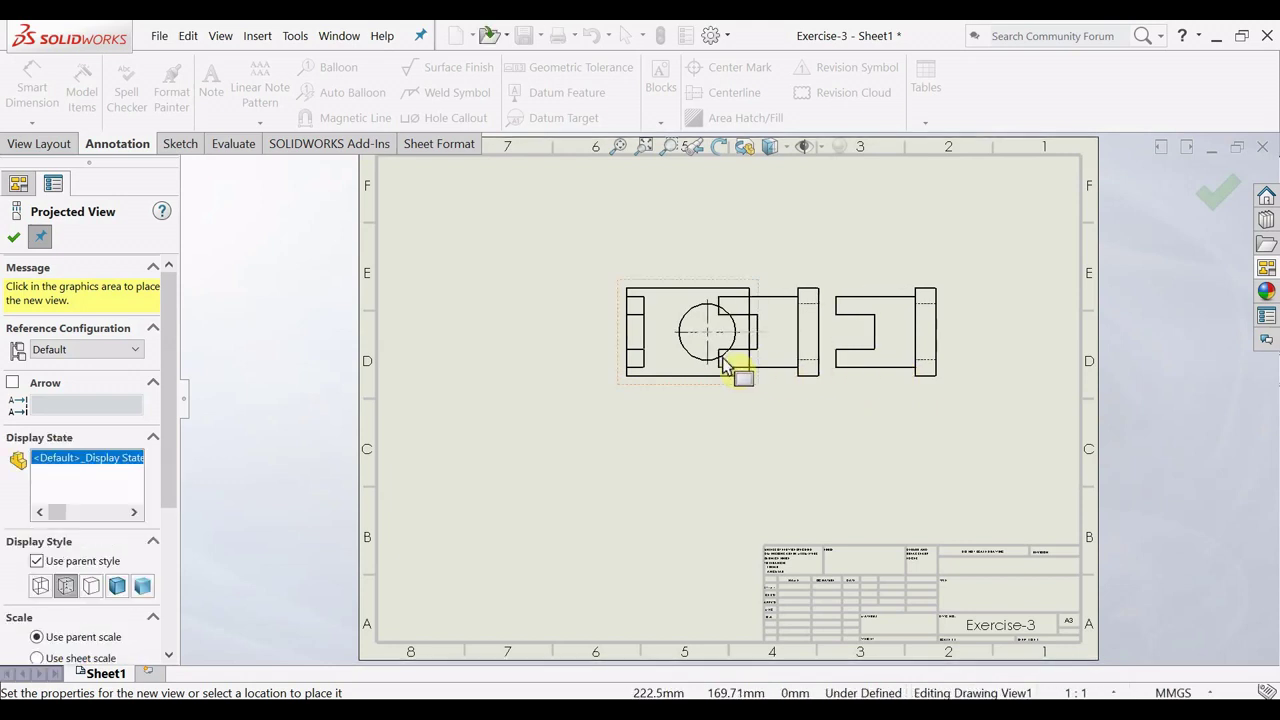
{"action": "left_click", "coordinate": [714, 228]}
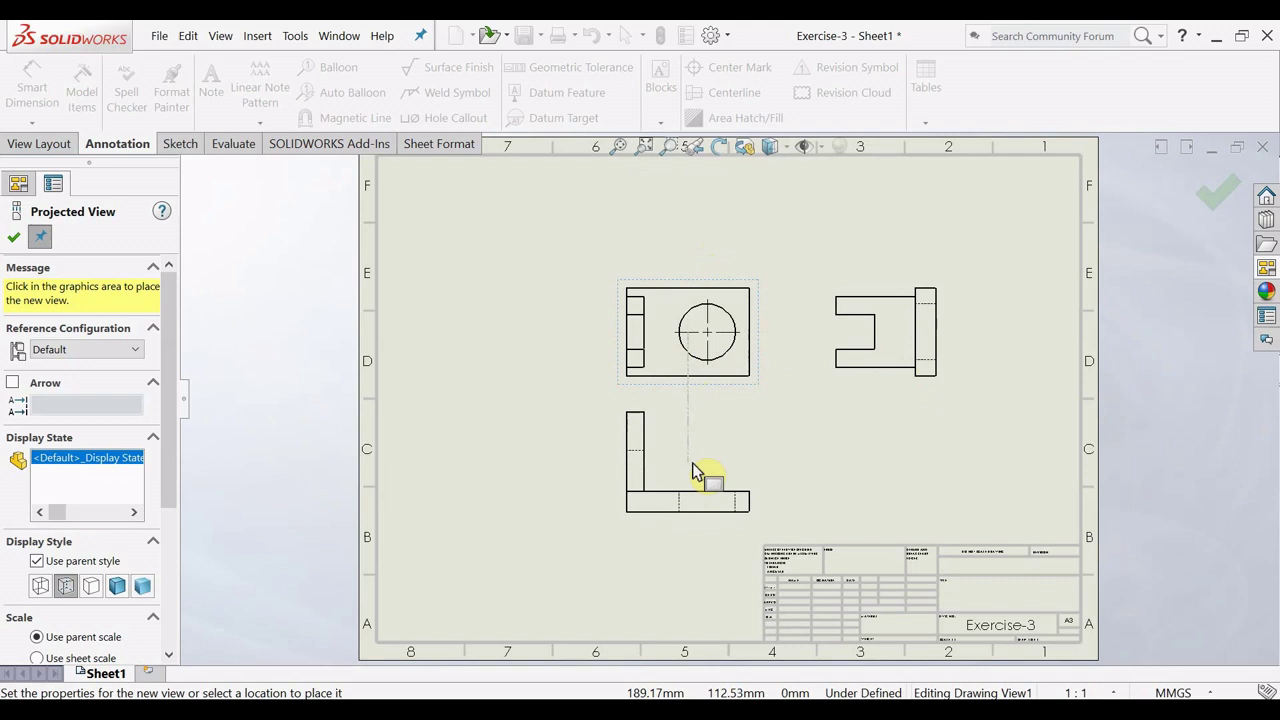
{"action": "left_click", "coordinate": [697, 473]}
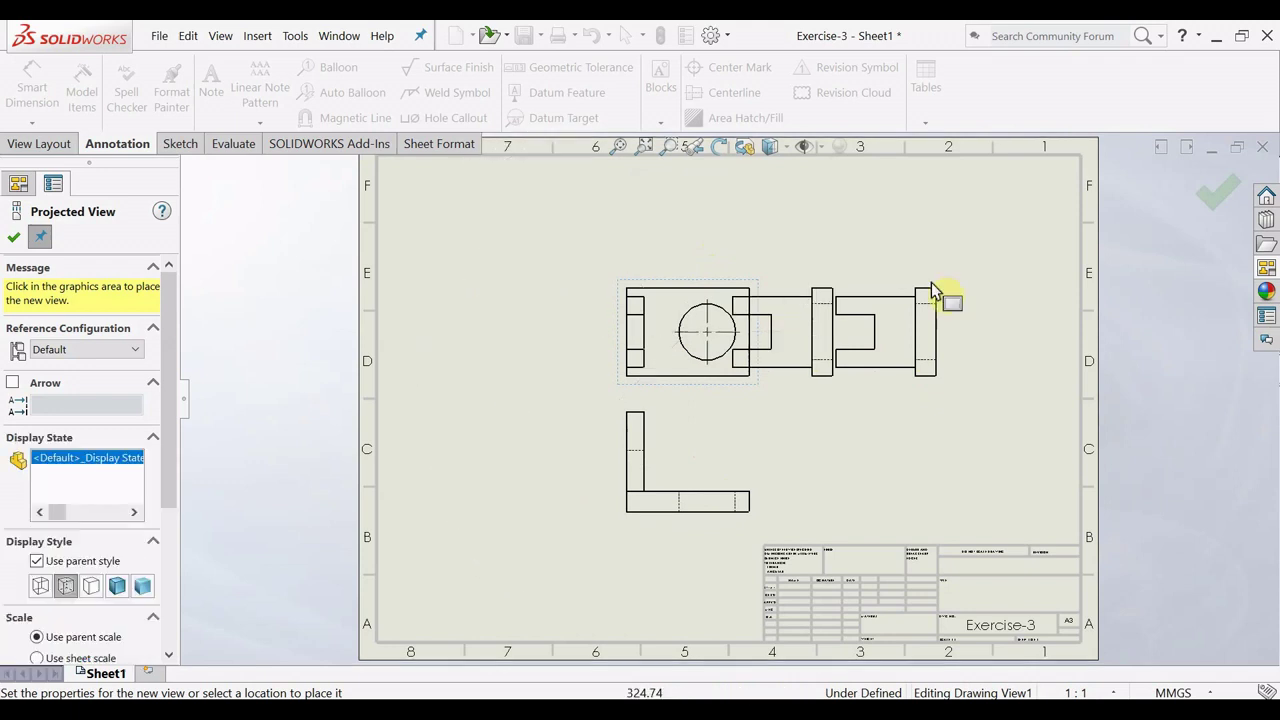
{"action": "left_click", "coordinate": [793, 375]}
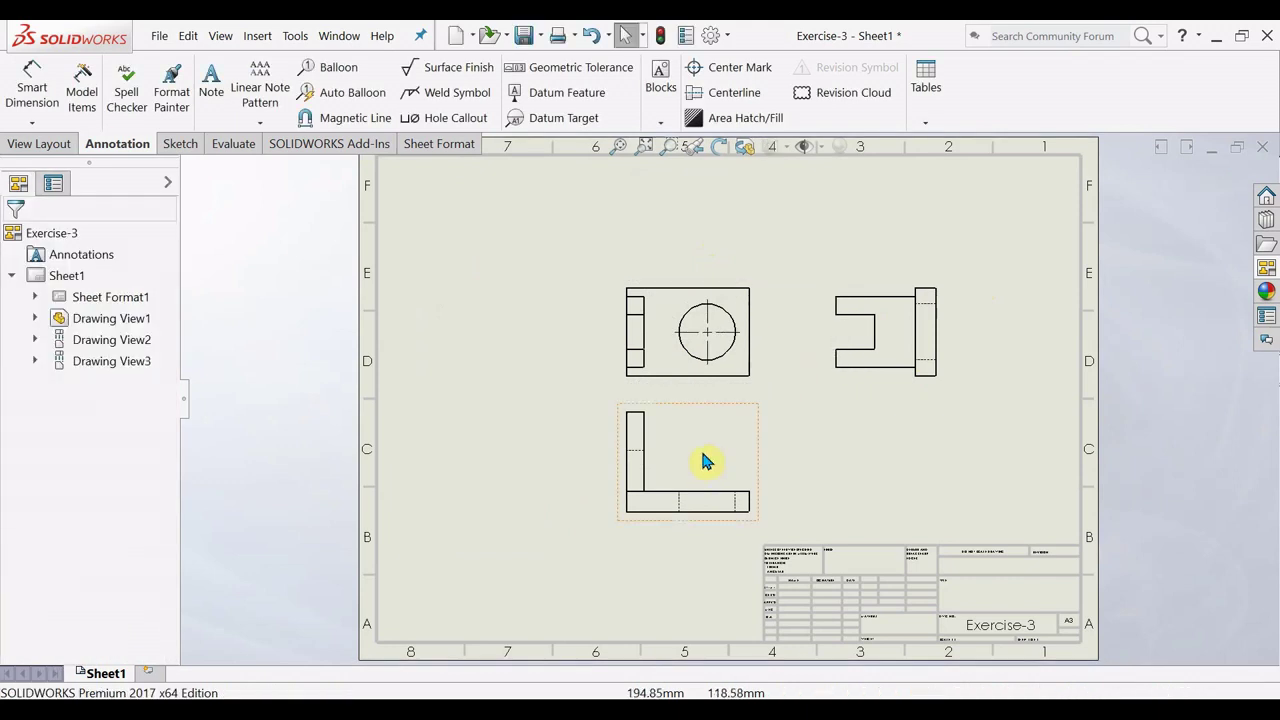
{"action": "left_click", "coordinate": [672, 369]}
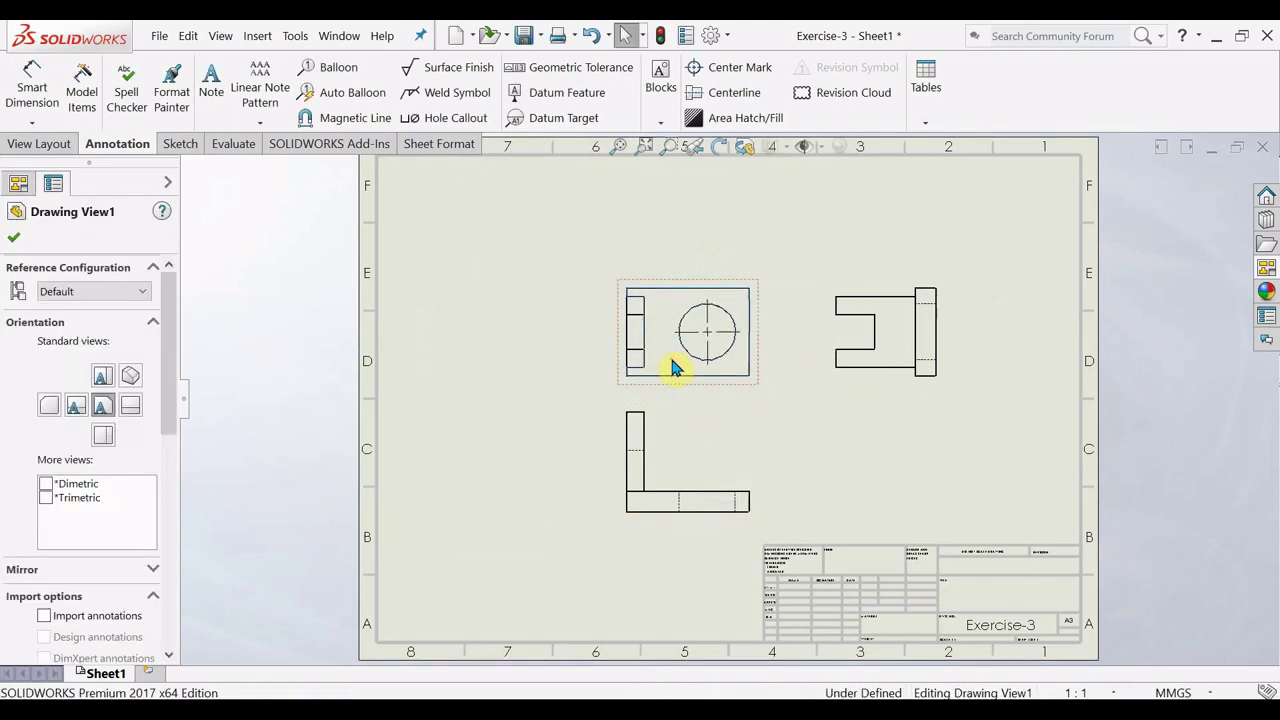
- Move the front view, with its side view, higher on the sheet
{"action": "left_click", "coordinate": [671, 294]}
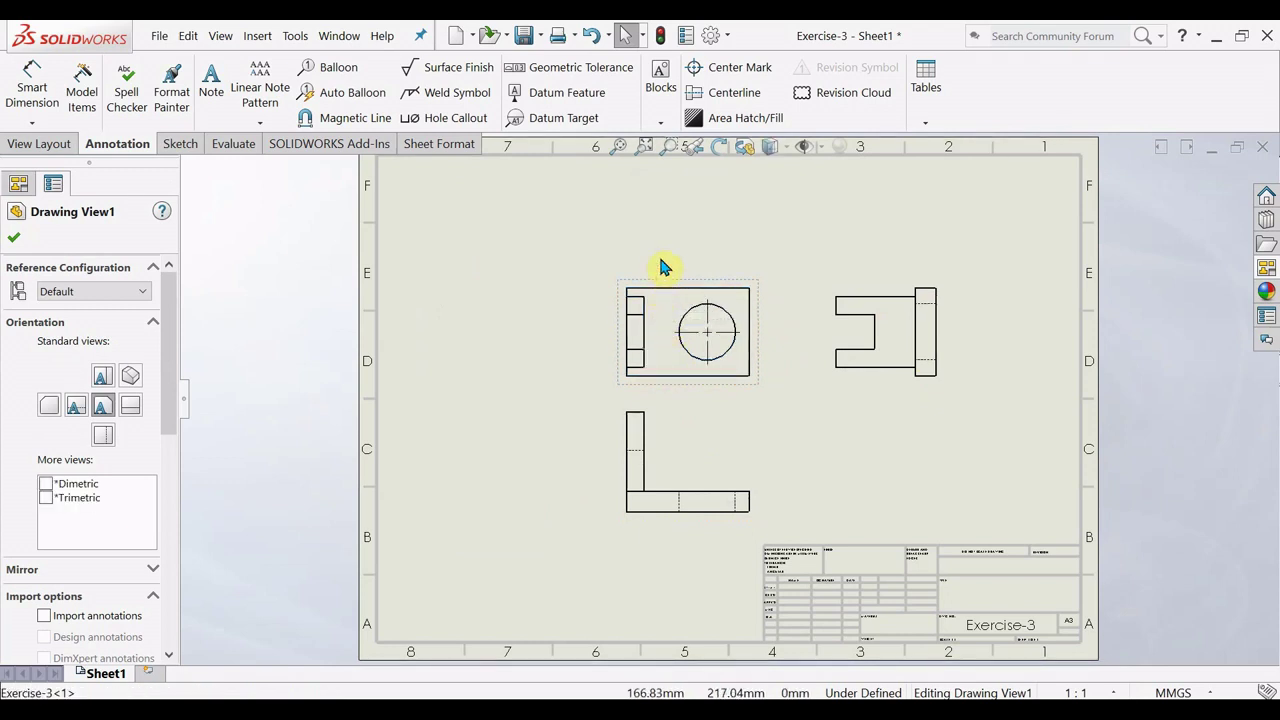
{"action": "left_click_drag", "start_coordinate": [660, 283], "coordinate": [642, 220]}
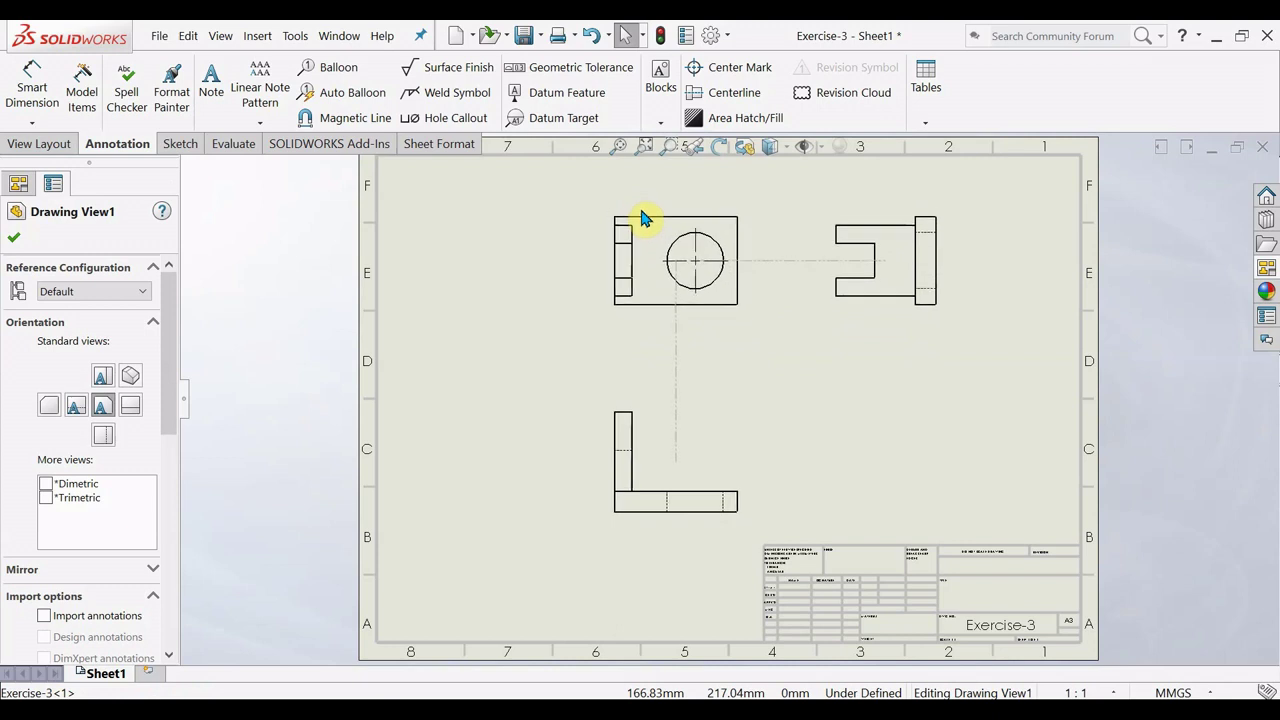
{"action": "left_click_drag", "start_coordinate": [642, 220], "coordinate": [643, 235]}
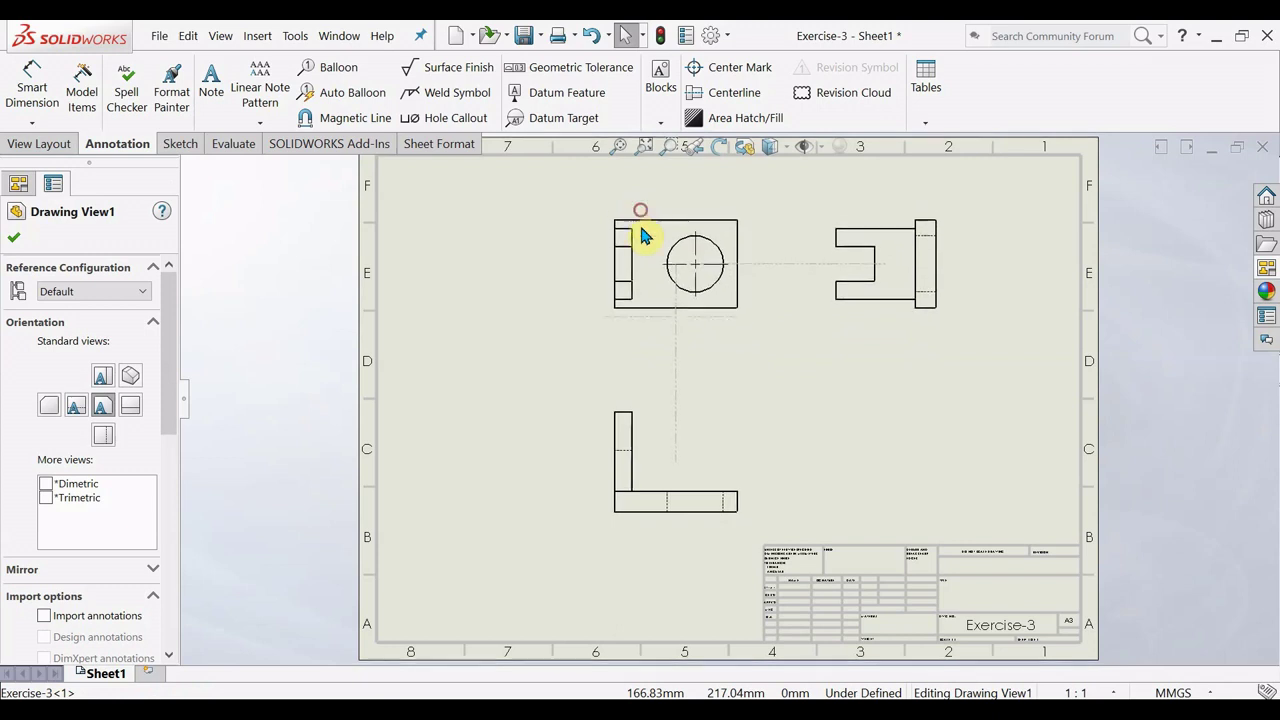
- Move the lower view up to sit closer beneath the front view
{"action": "left_click", "coordinate": [643, 433]}
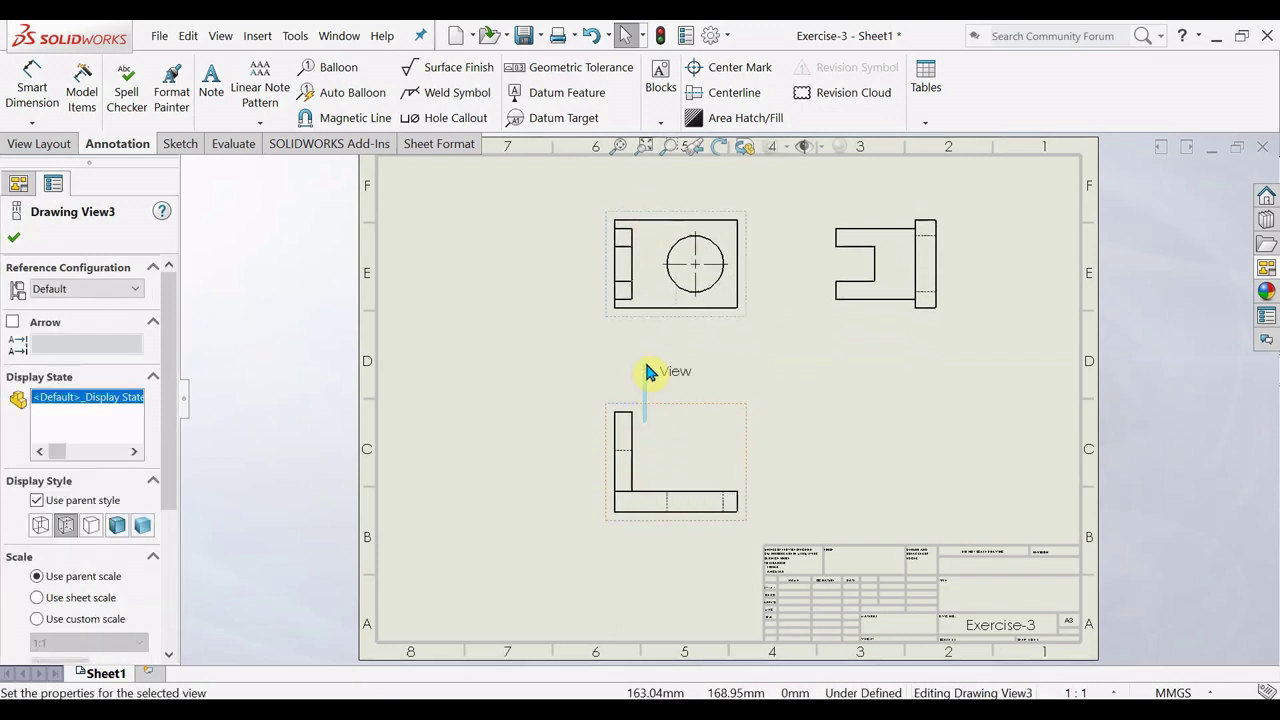
{"action": "left_click", "coordinate": [645, 415]}
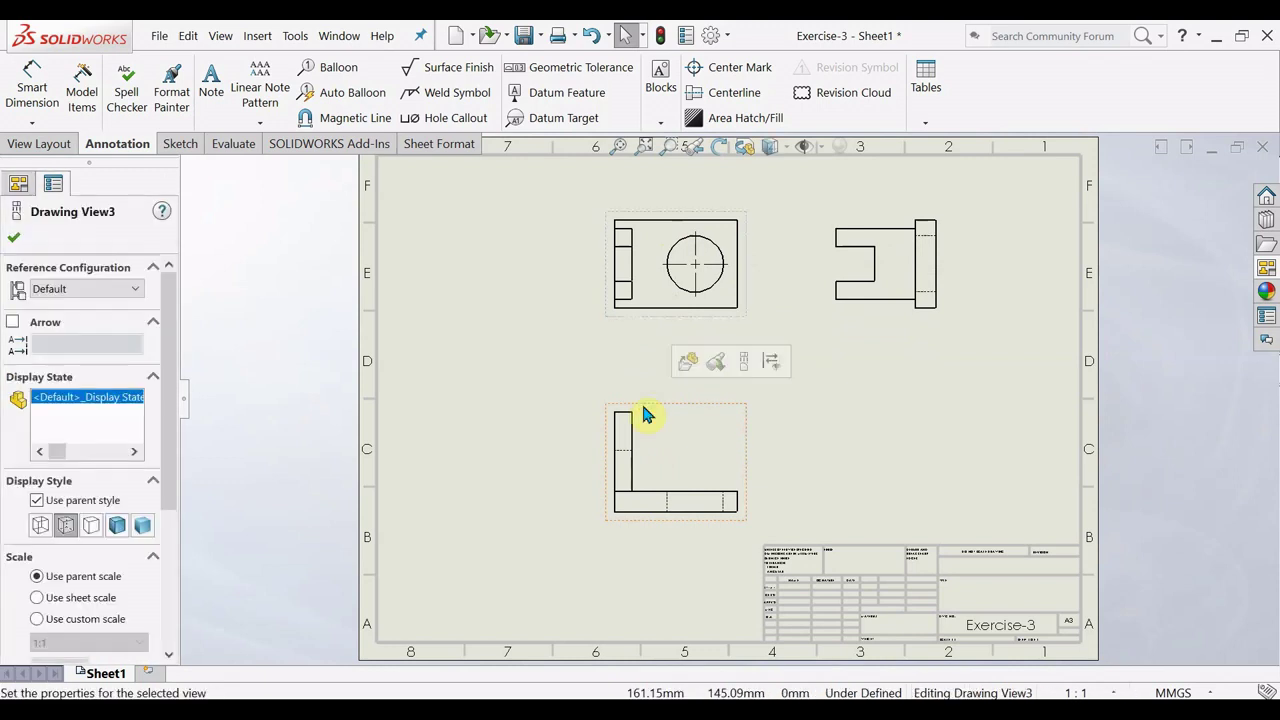
{"action": "left_click_drag", "start_coordinate": [643, 410], "coordinate": [647, 378]}
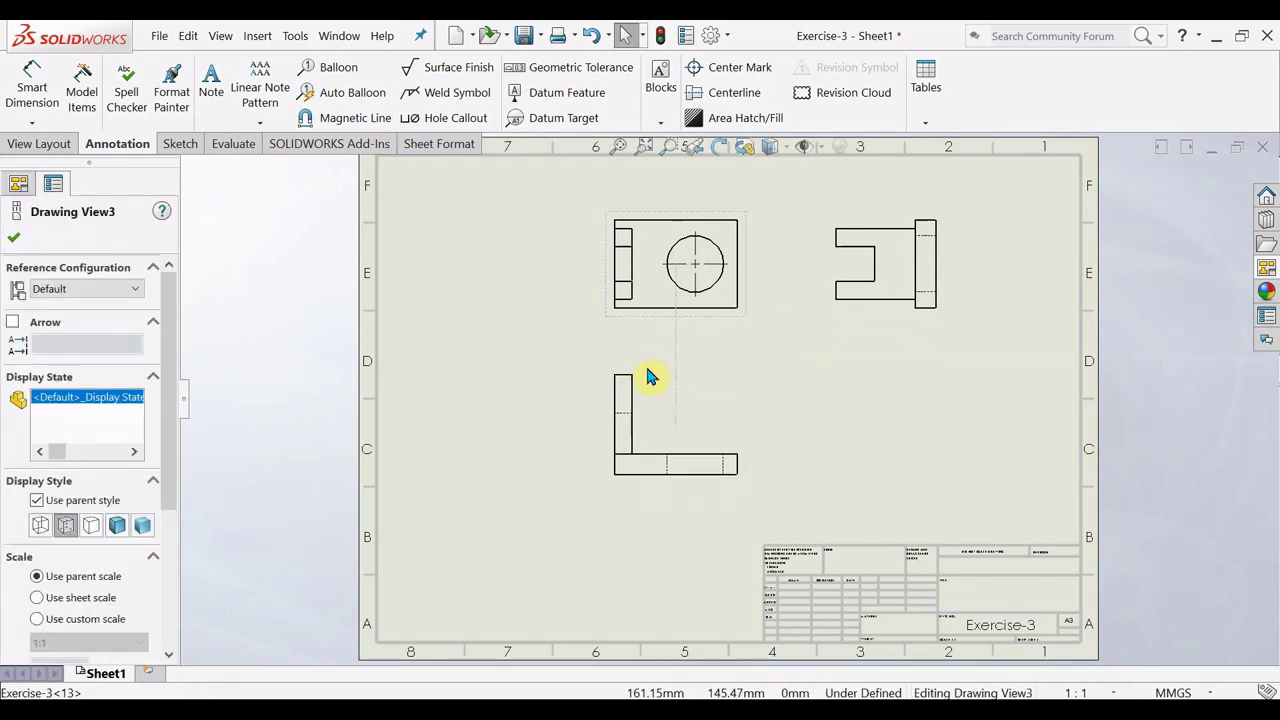
{"action": "left_click", "coordinate": [660, 430]}
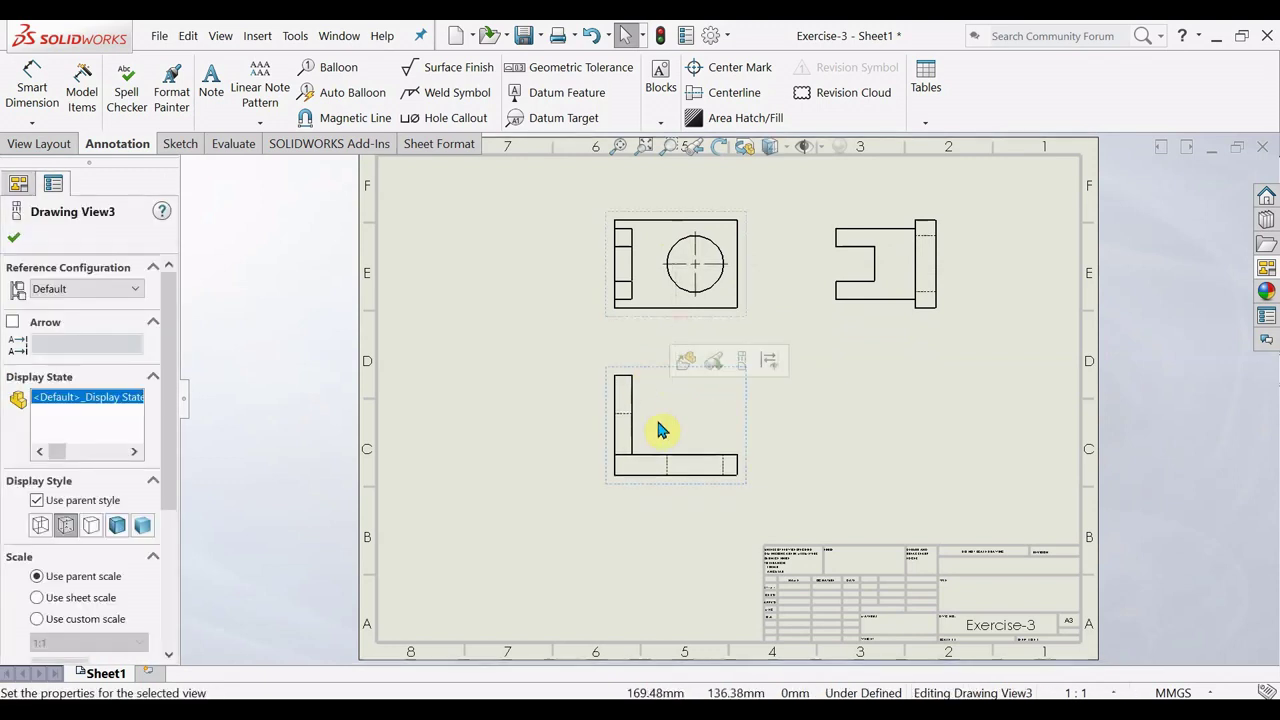
{"action": "left_click", "coordinate": [741, 361]}
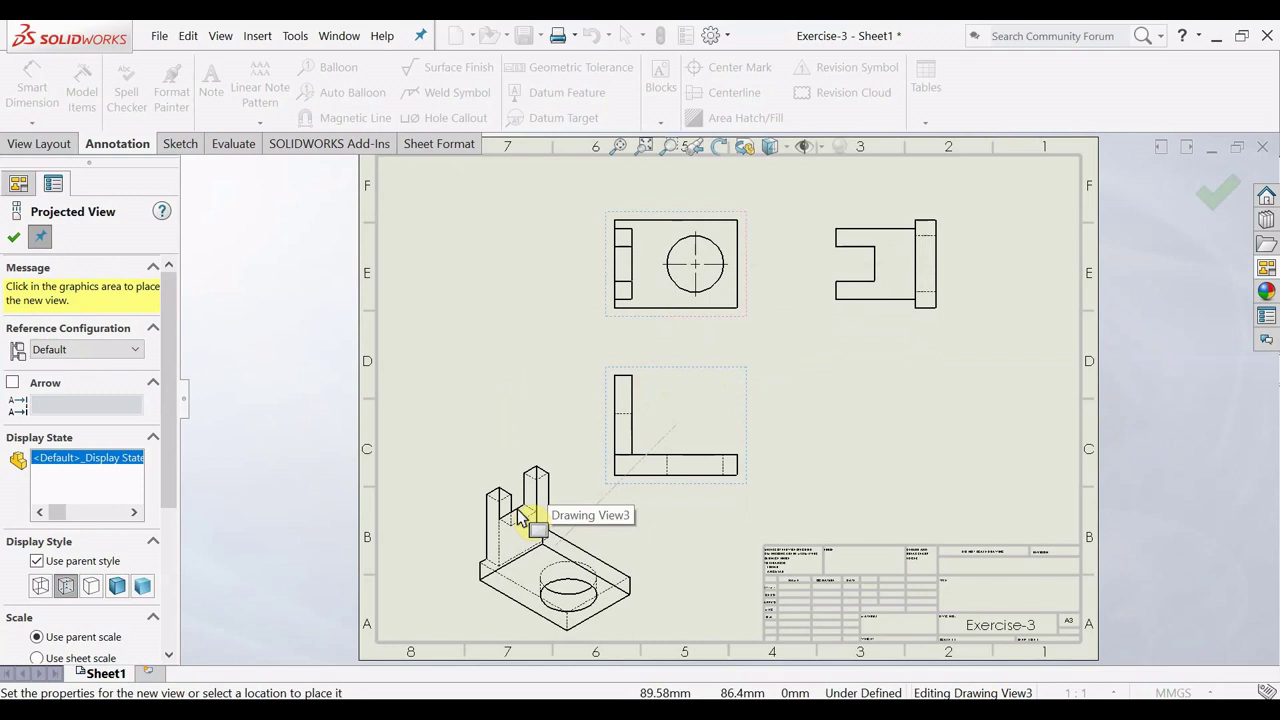
{"action": "left_click", "coordinate": [527, 510]}
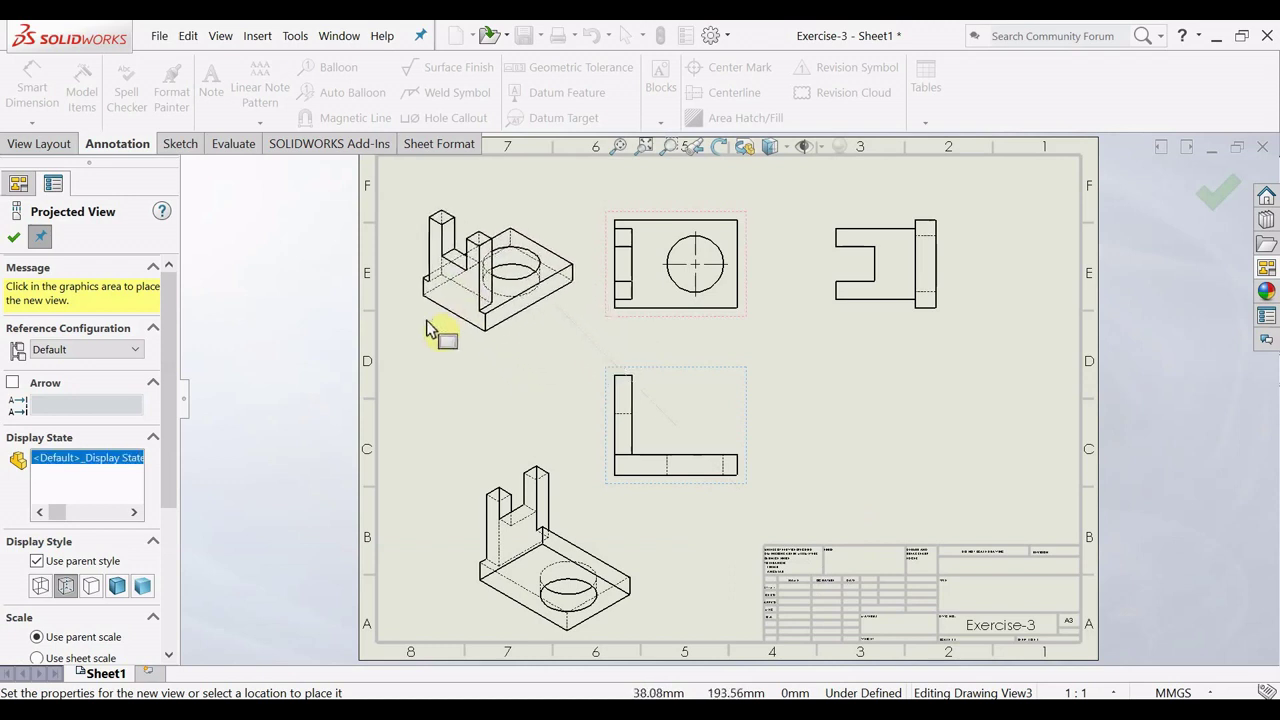
{"action": "key", "text": "Escape"}
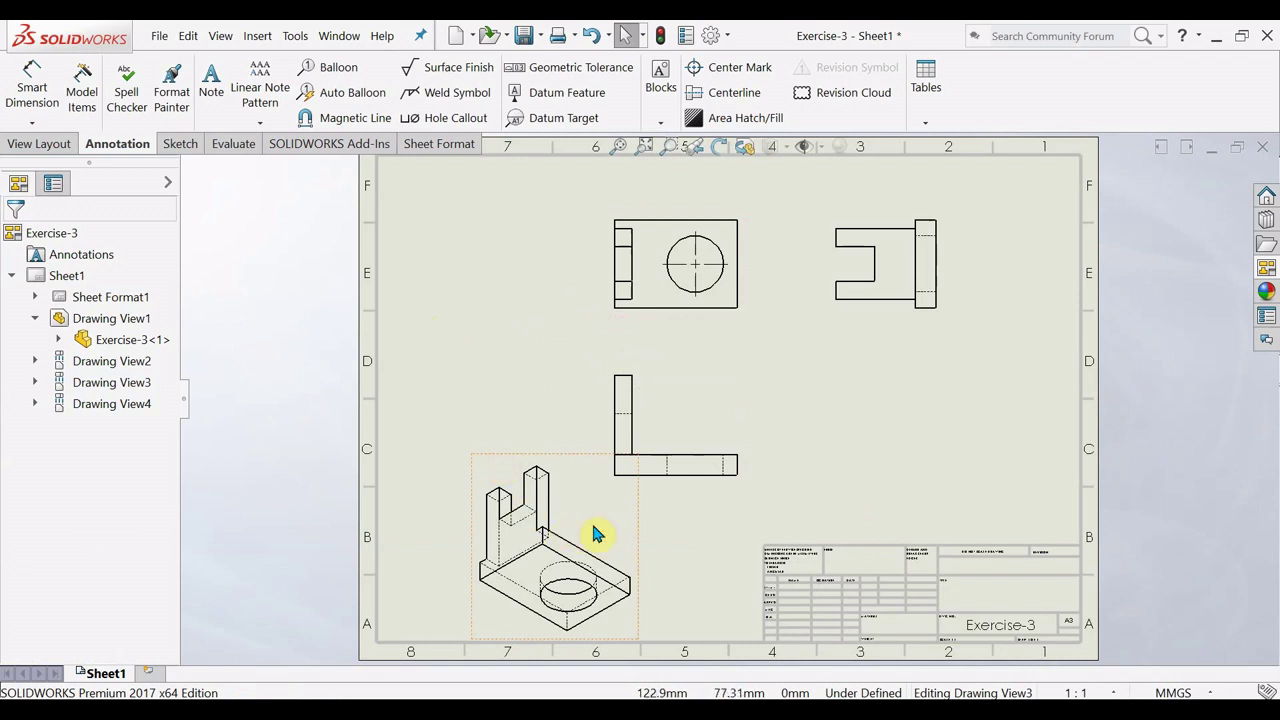
{"action": "left_click", "coordinate": [613, 533]}
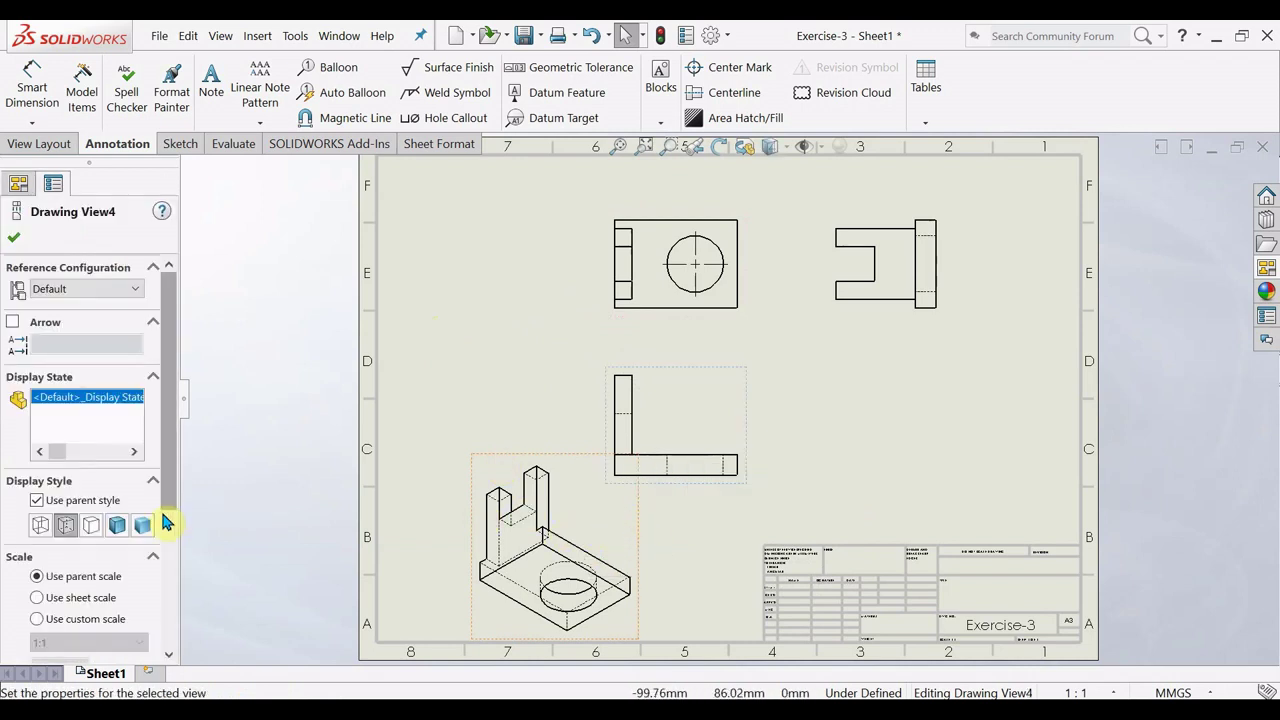
{"action": "left_click", "coordinate": [117, 526]}
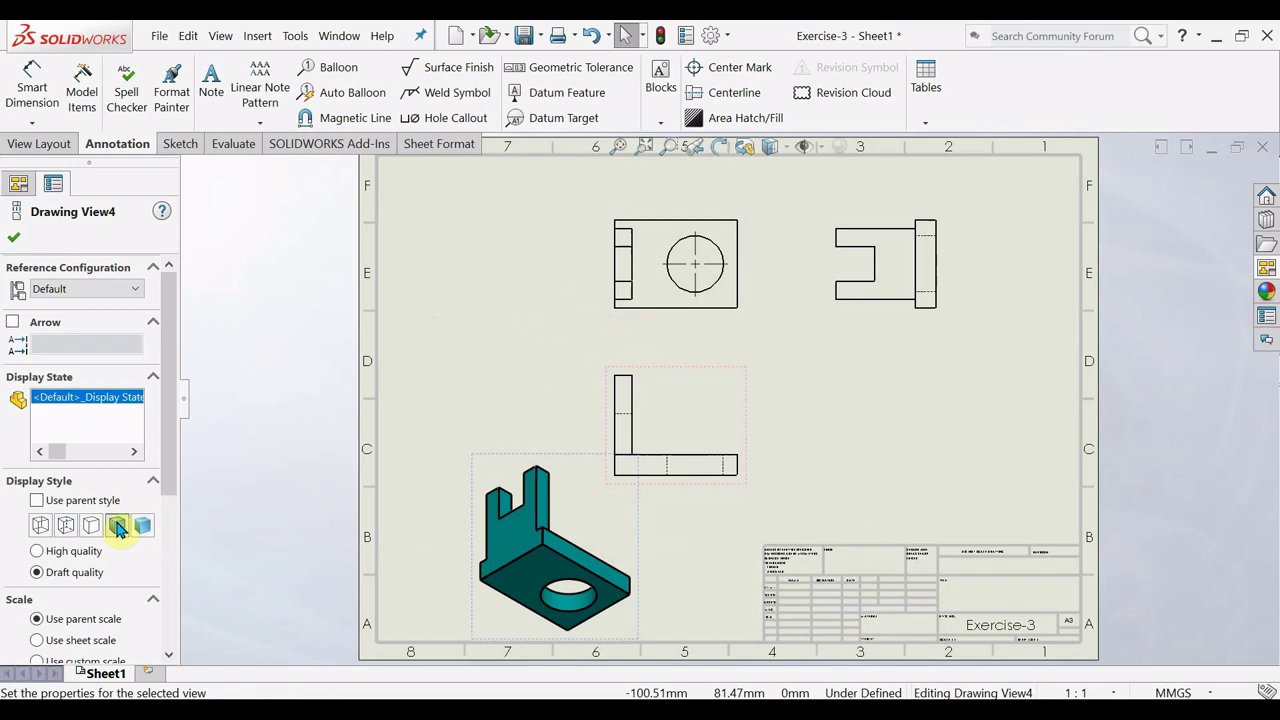
{"action": "left_click", "coordinate": [735, 403]}
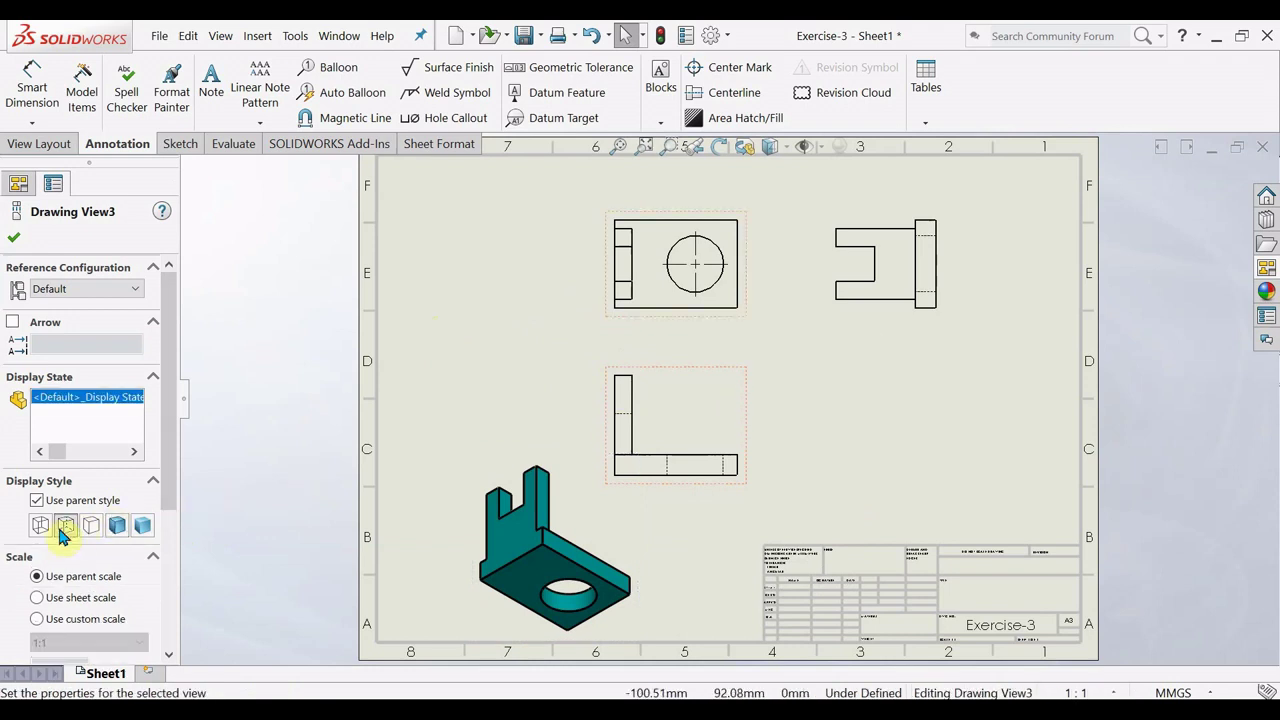
{"action": "left_click", "coordinate": [663, 290]}
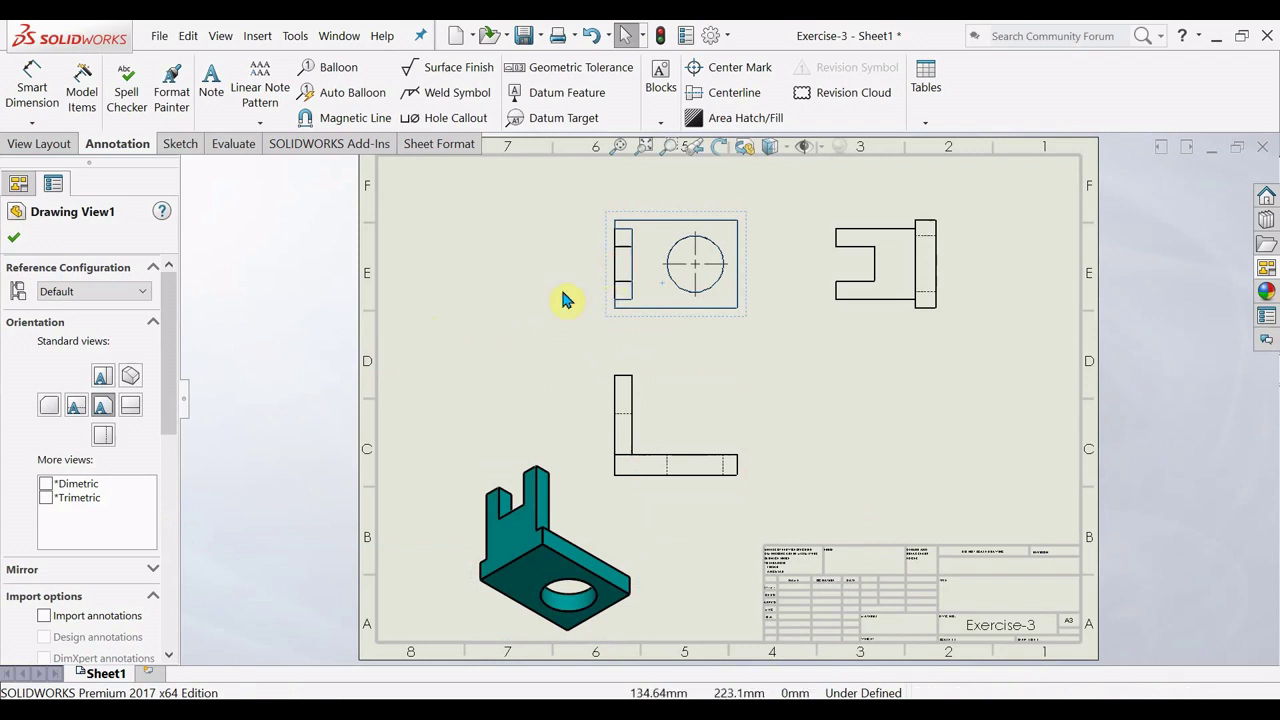
{"action": "mouse_move", "coordinate": [170, 430]}
{"action": "left_mouse_down"}
{"action": "mouse_move", "coordinate": [163, 529]}
{"action": "mouse_move", "coordinate": [125, 540]}
{"action": "left_mouse_up"}
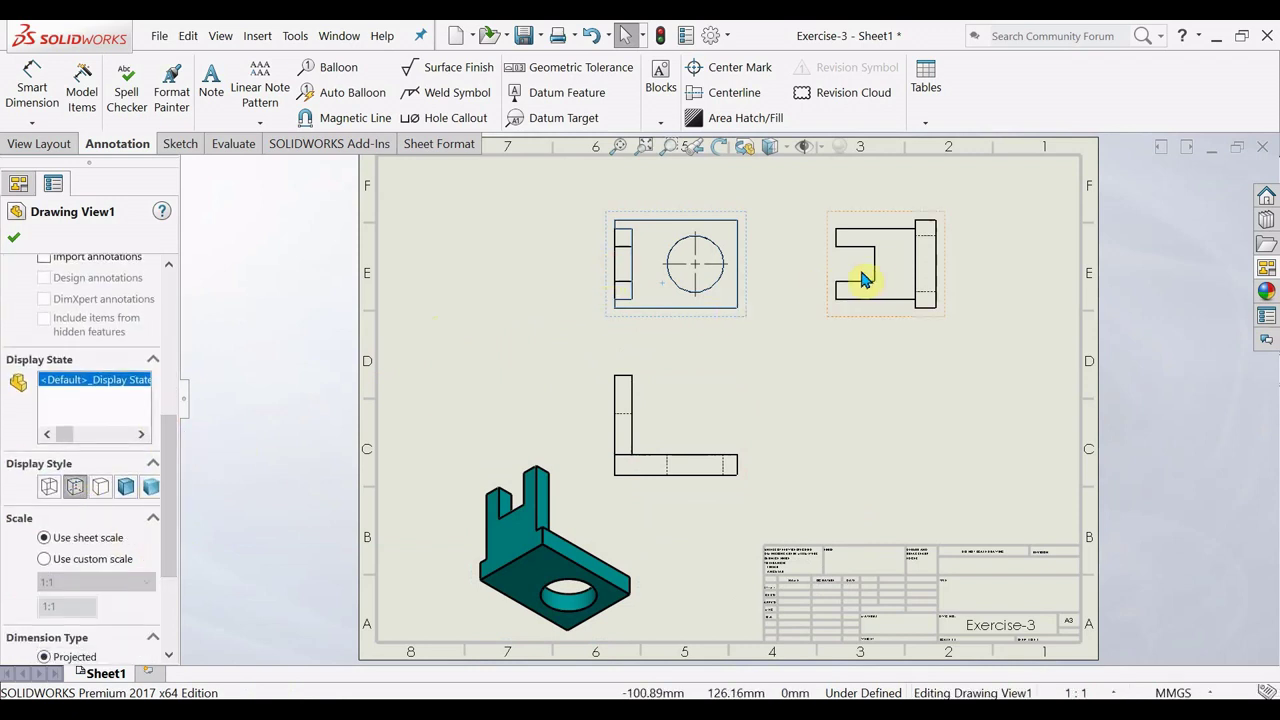
{"action": "left_click", "coordinate": [645, 414]}
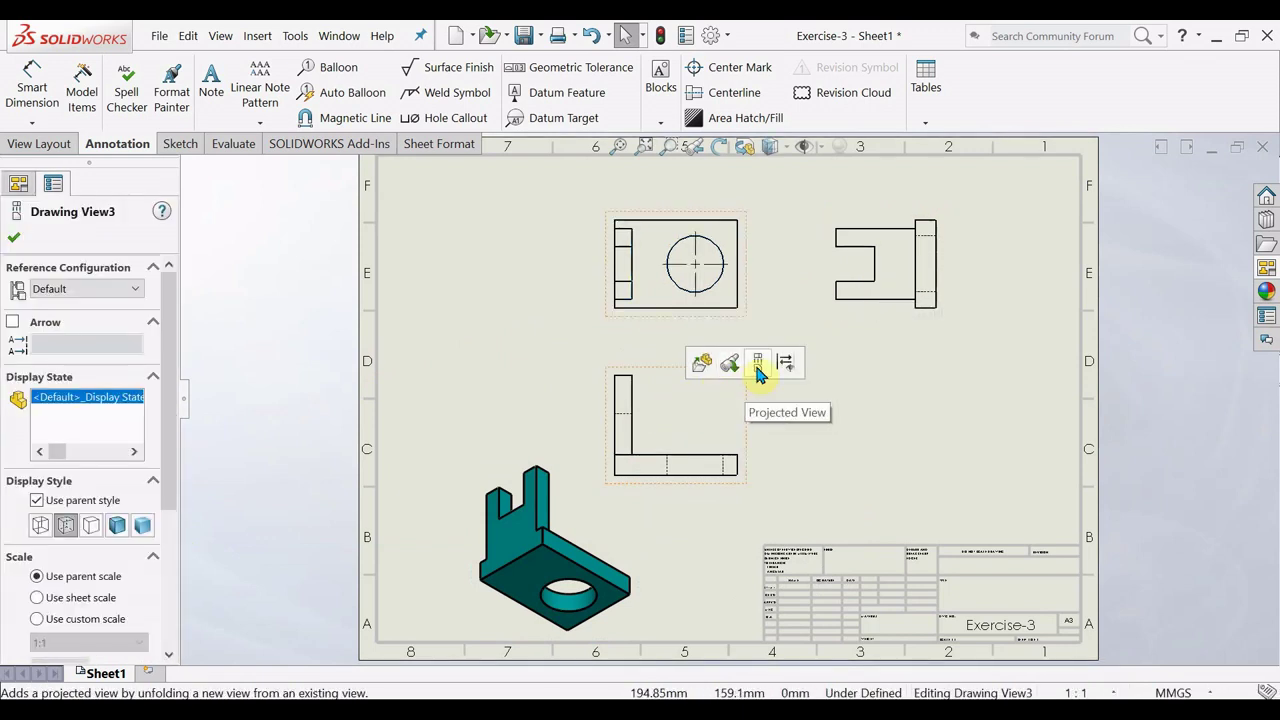
- Project an isometric view from the L-shaped view into the sheet's upper left
{"action": "left_click", "coordinate": [759, 364]}
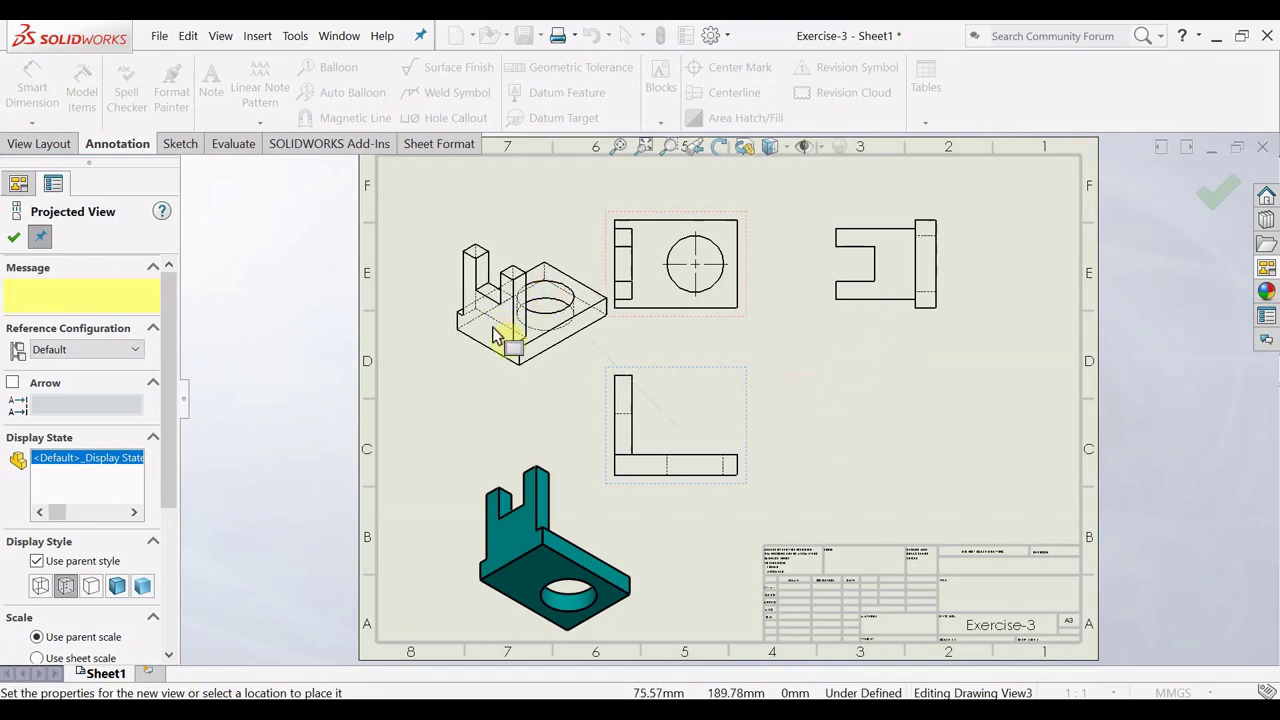
{"action": "left_click", "coordinate": [450, 313]}
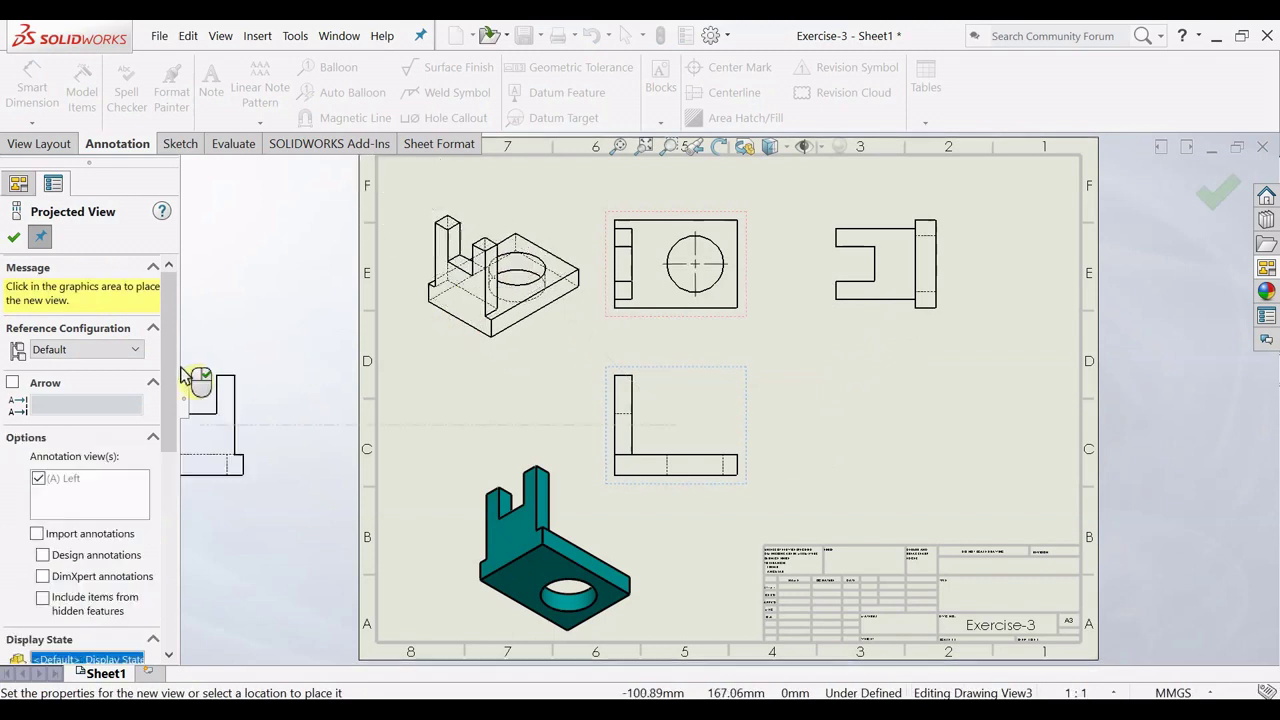
{"action": "right_click", "coordinate": [265, 370]}
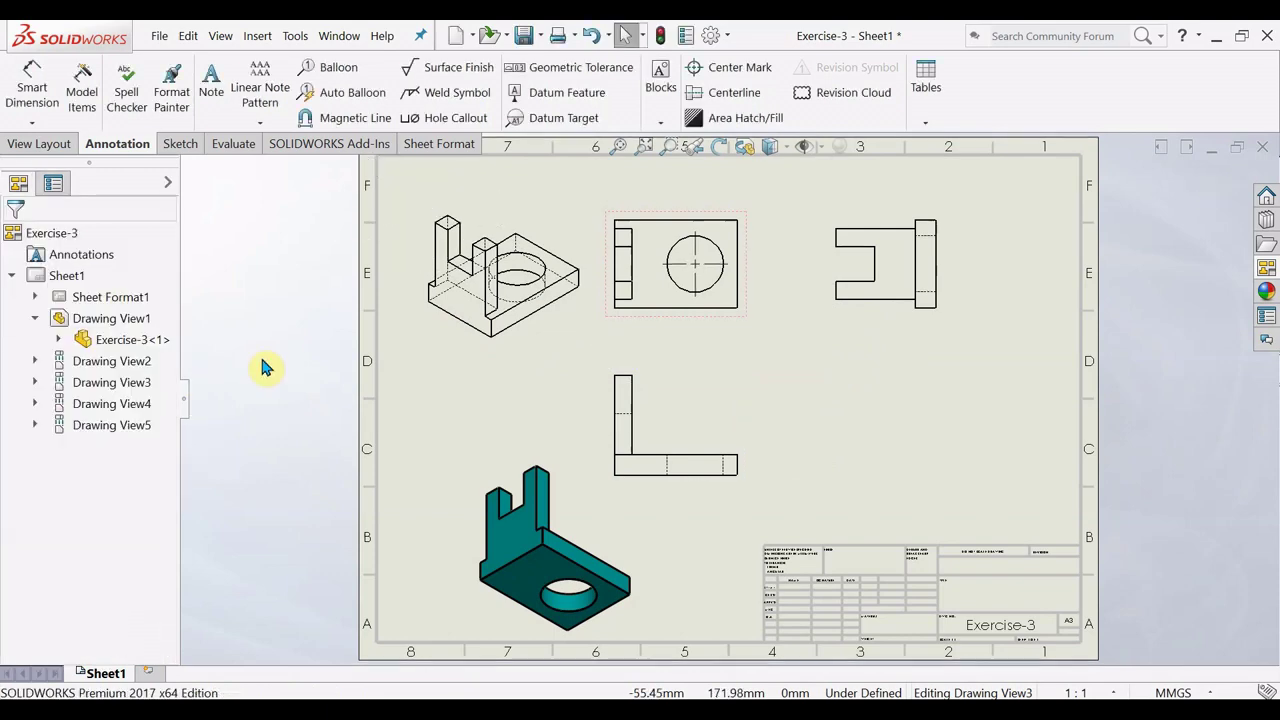
- Set the upper-left isometric view's display style to shaded
{"action": "left_click", "coordinate": [466, 310]}
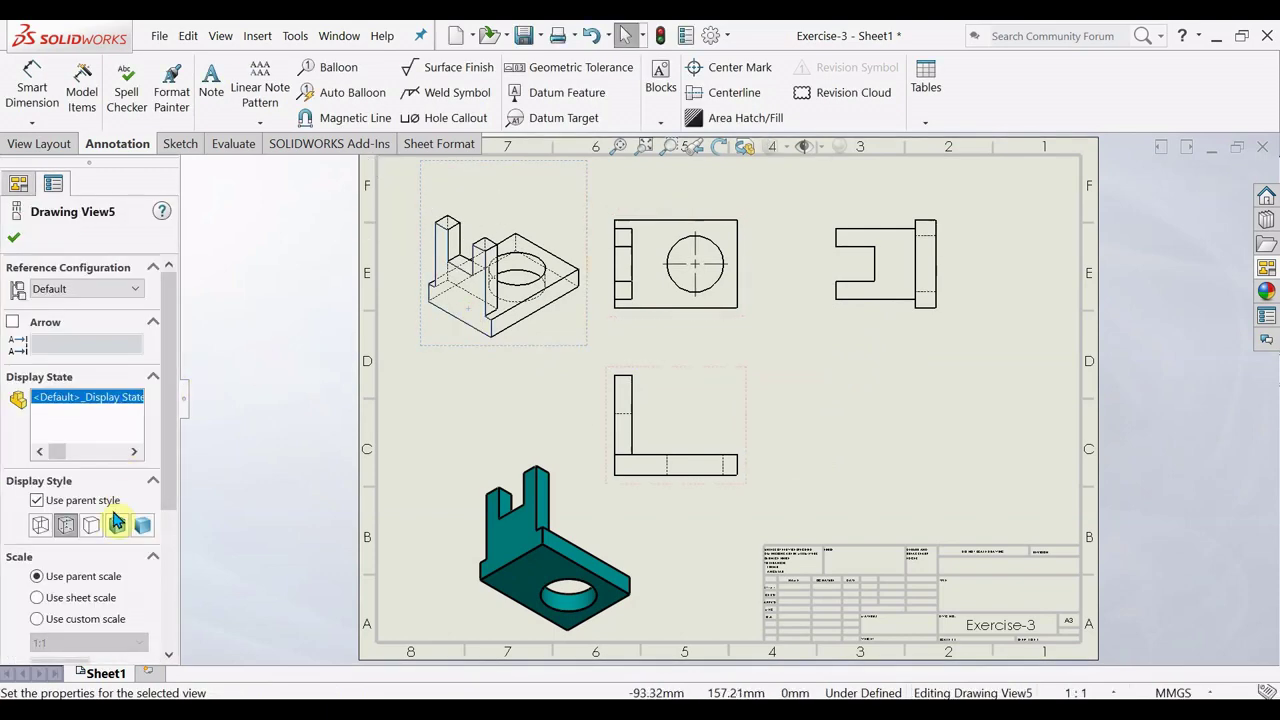
{"action": "left_click", "coordinate": [470, 413]}
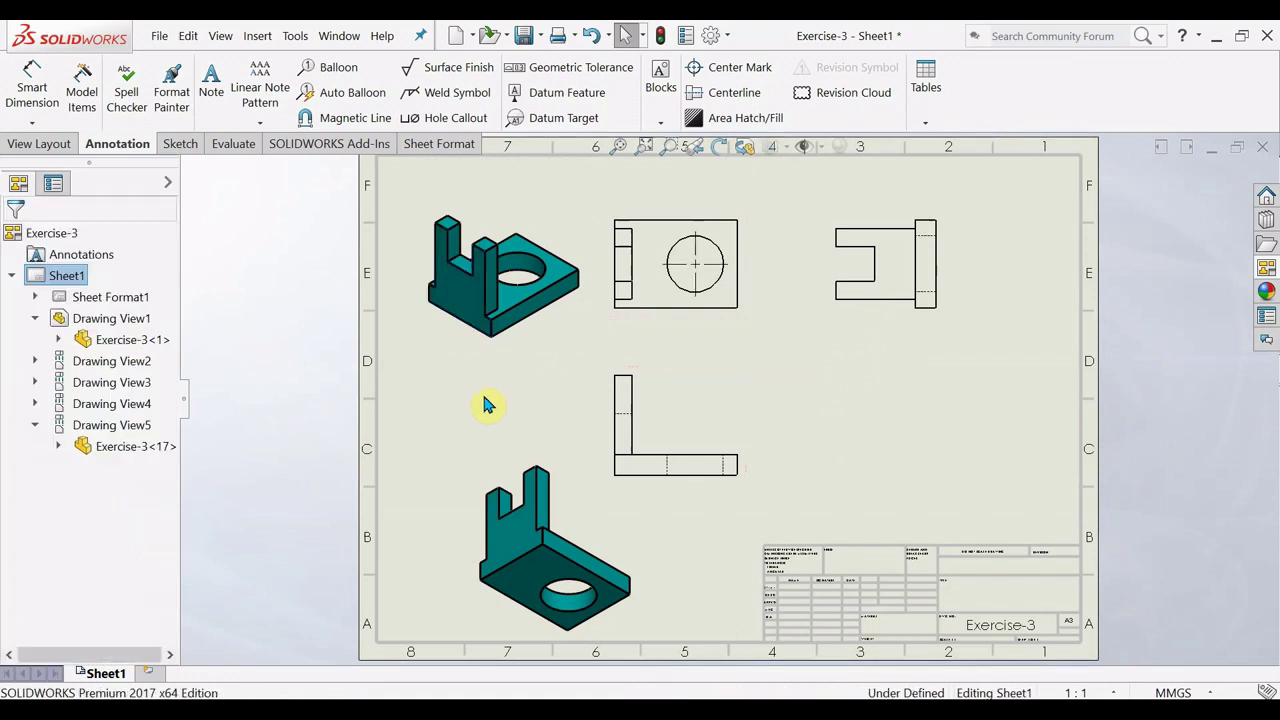
{"action": "left_click", "coordinate": [545, 338]}
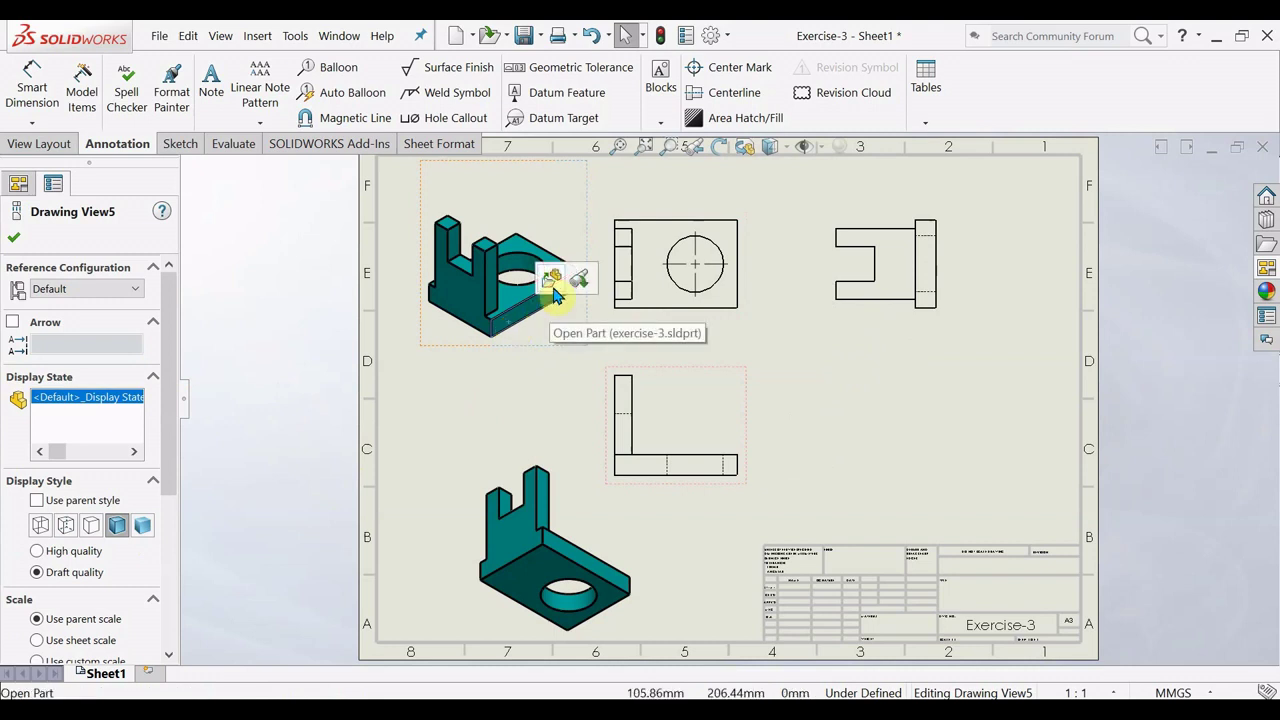
{"action": "left_click", "coordinate": [467, 393]}
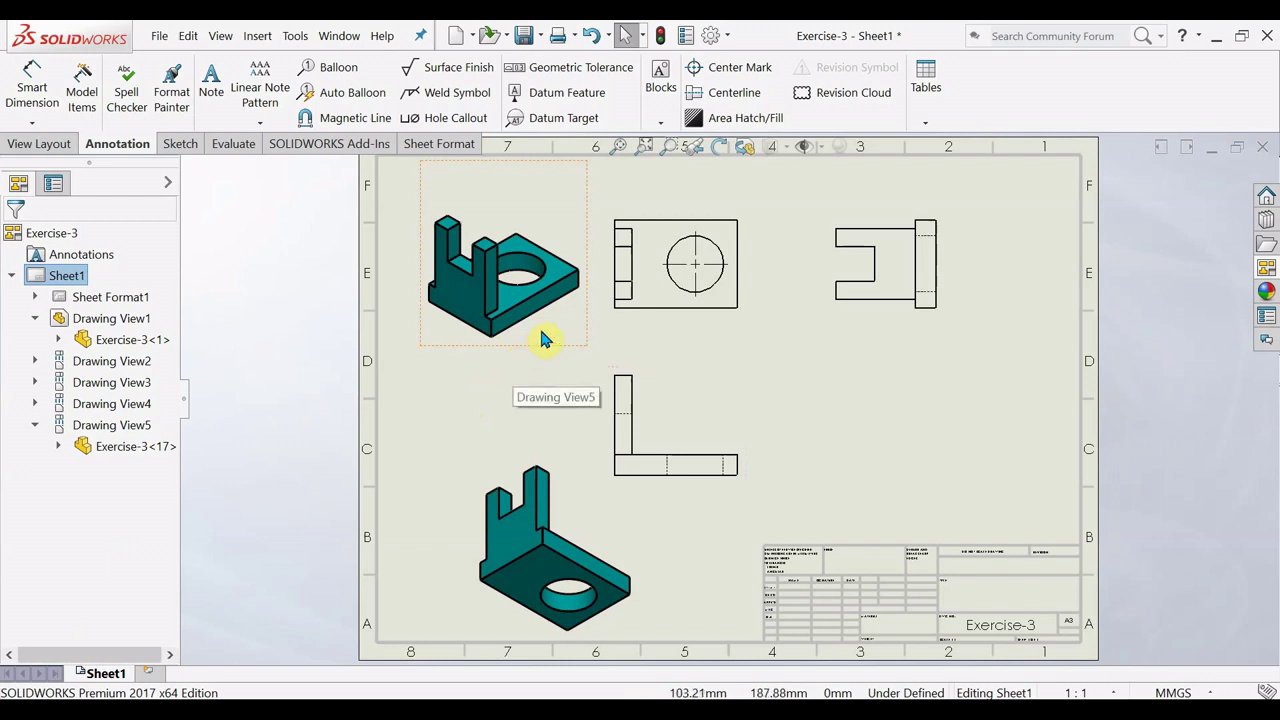
- Project a new isometric view from the L-shaped view into the sheet's upper-right area
{"action": "left_click", "coordinate": [640, 399]}
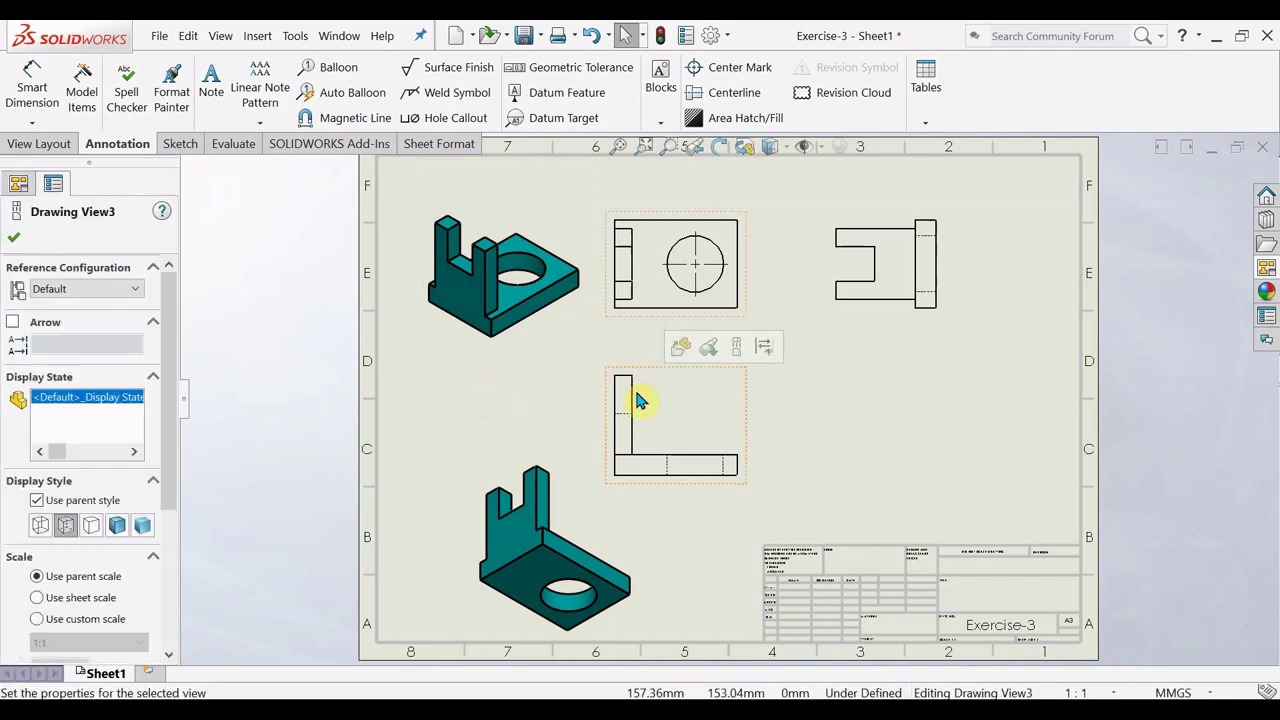
{"action": "left_click", "coordinate": [737, 346]}
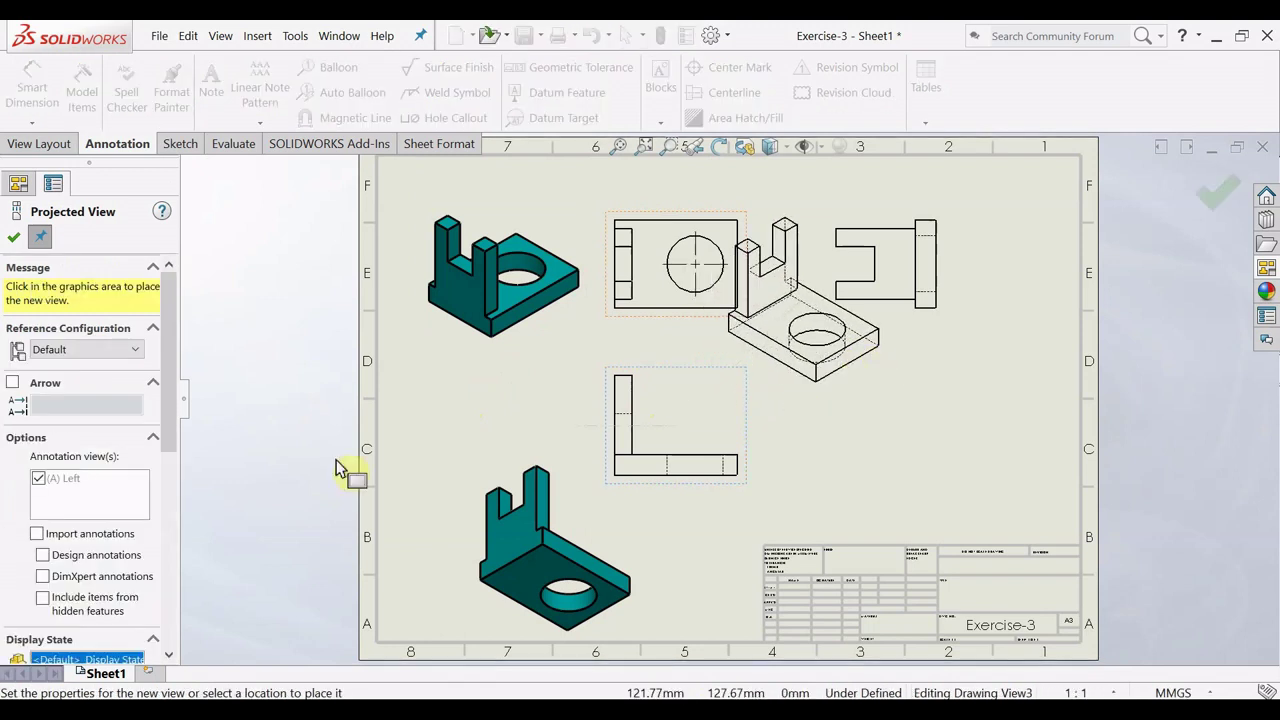
{"action": "left_click_drag", "start_coordinate": [171, 428], "coordinate": [152, 592]}
{"action": "left_click", "coordinate": [117, 426]}
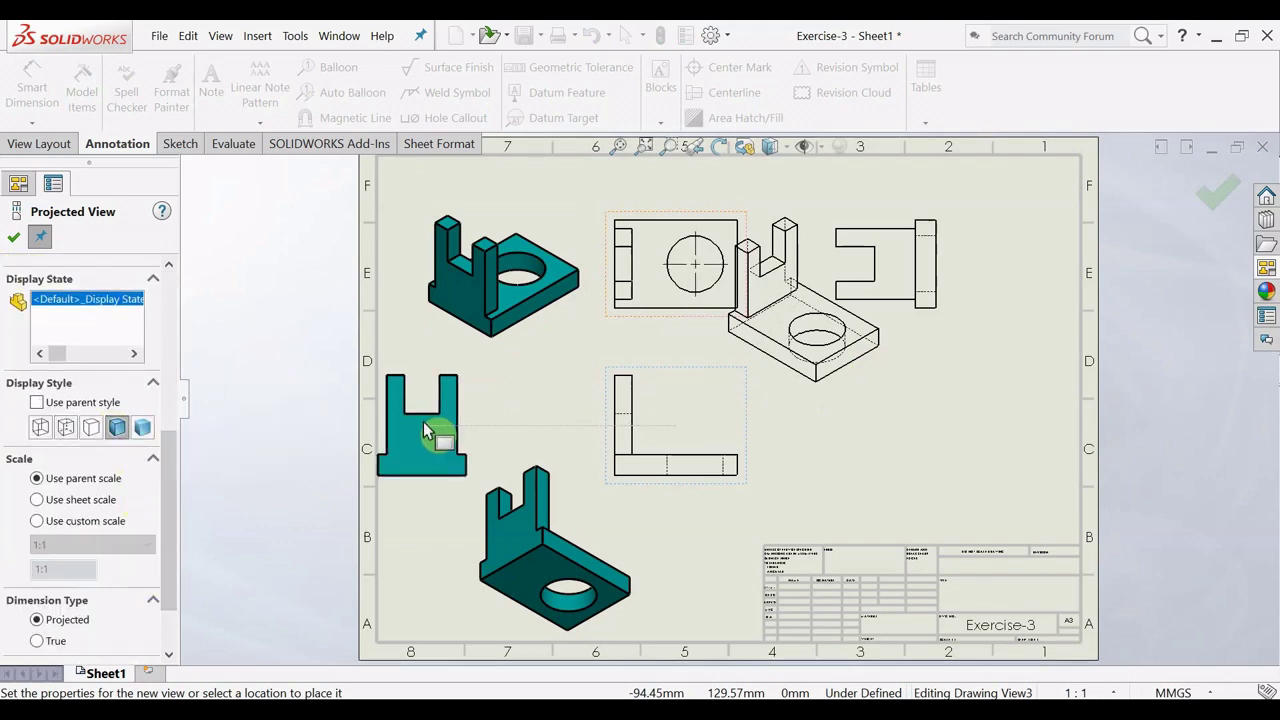
{"action": "right_click", "coordinate": [423, 421]}
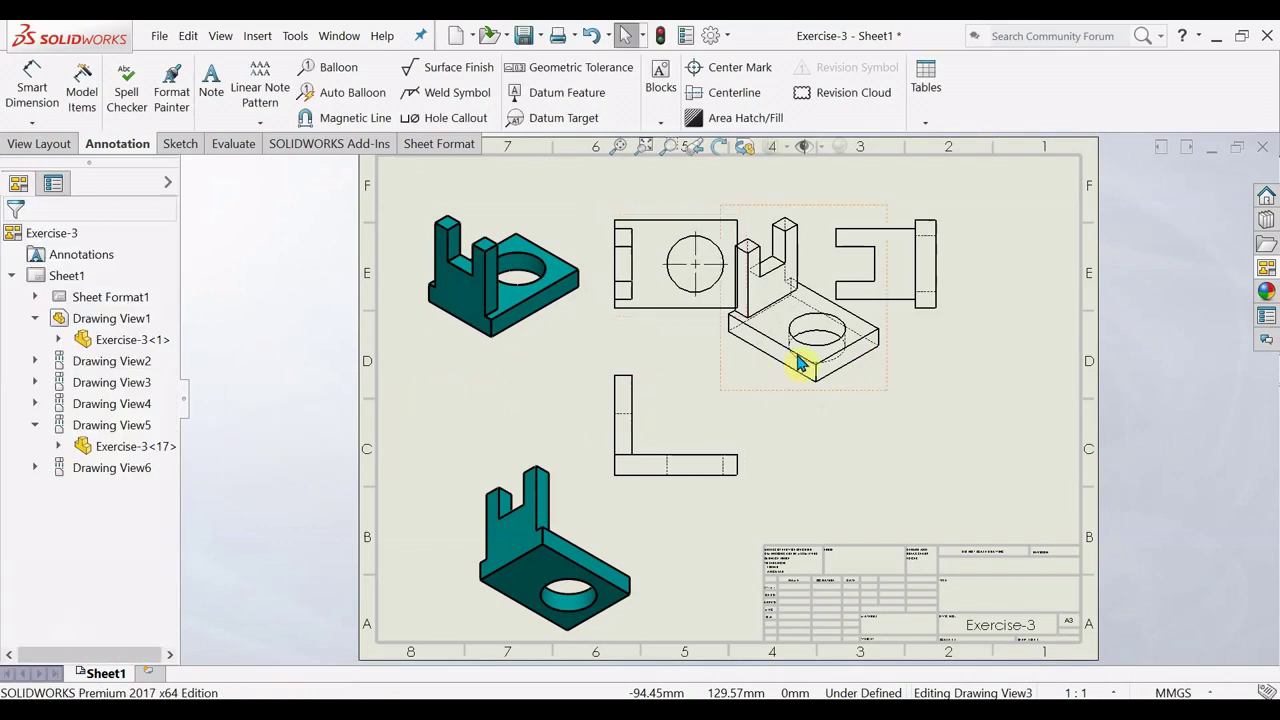
- Set the new upper-right isometric view's display style to Shaded With Edges
{"action": "left_click", "coordinate": [623, 400]}
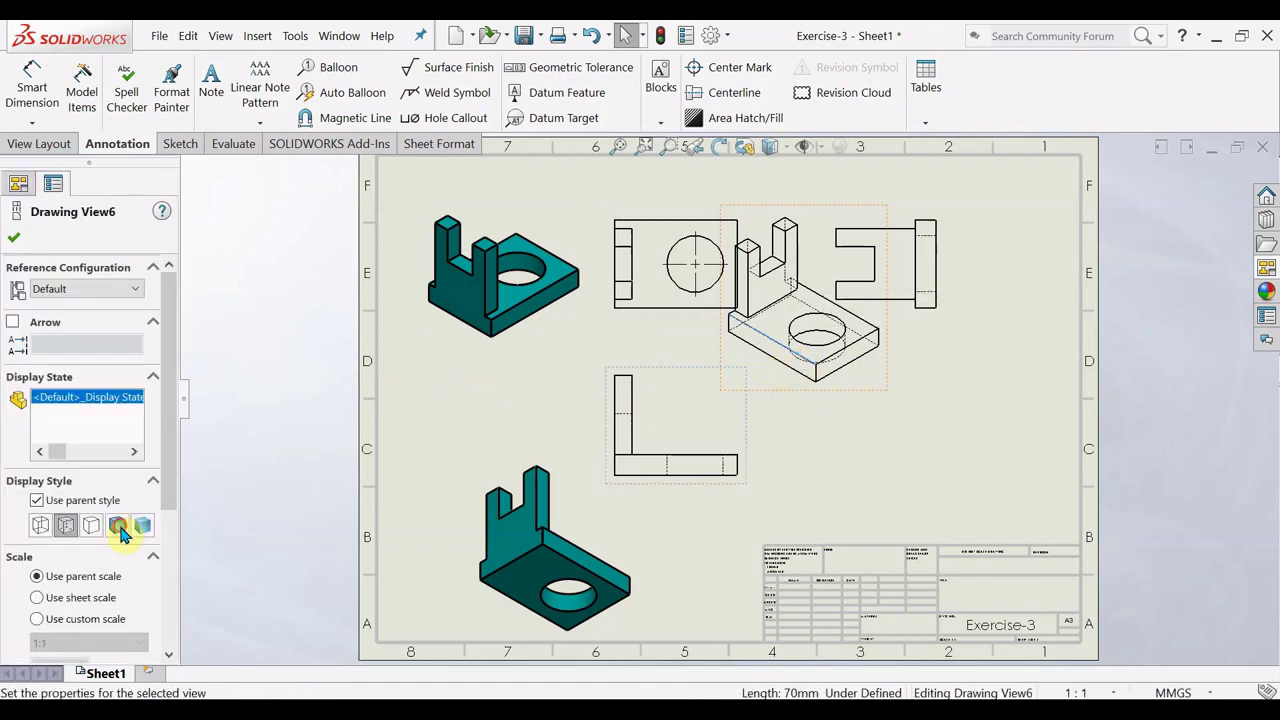
{"action": "left_click", "coordinate": [118, 527]}
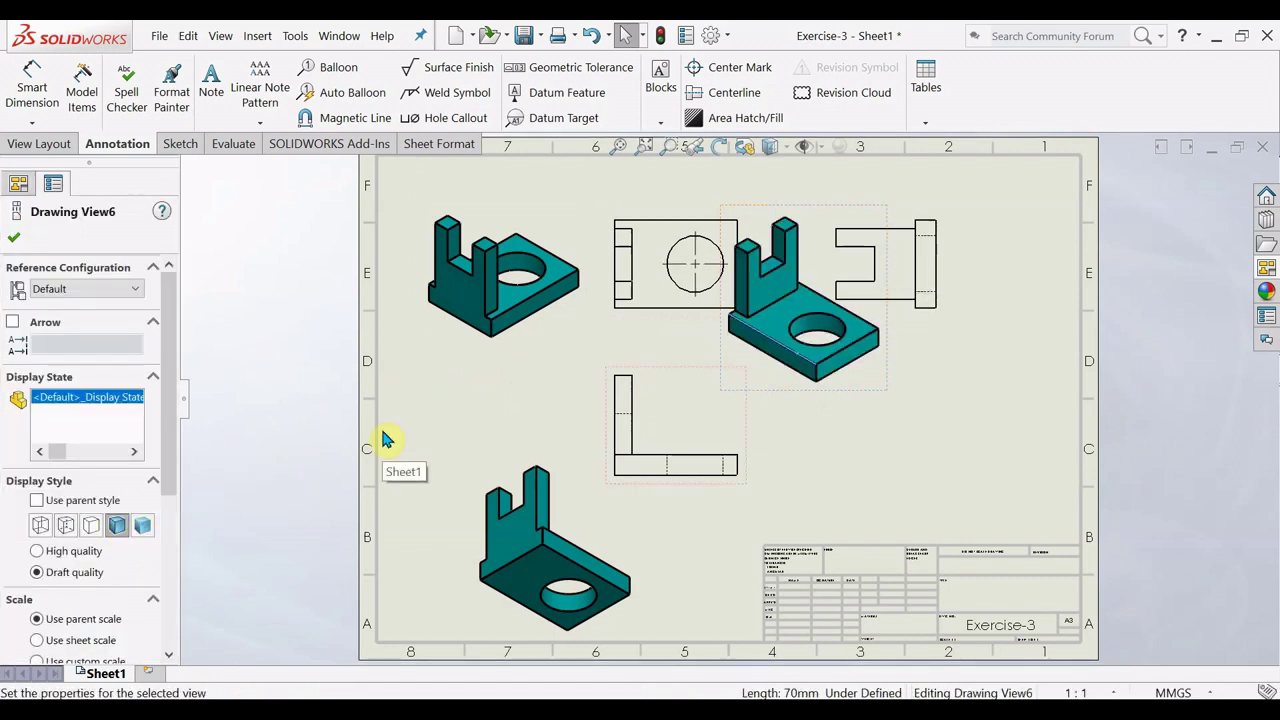
{"action": "left_click", "coordinate": [432, 405]}
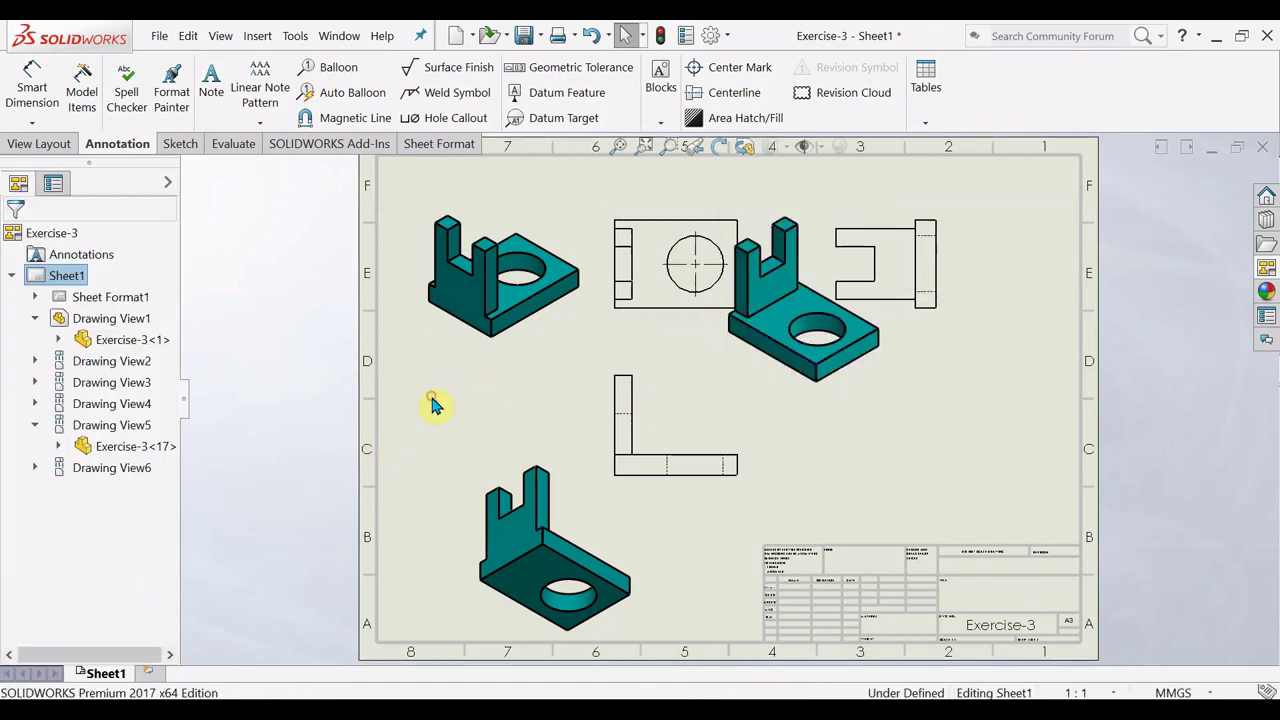
{"action": "left_click", "coordinate": [776, 345]}
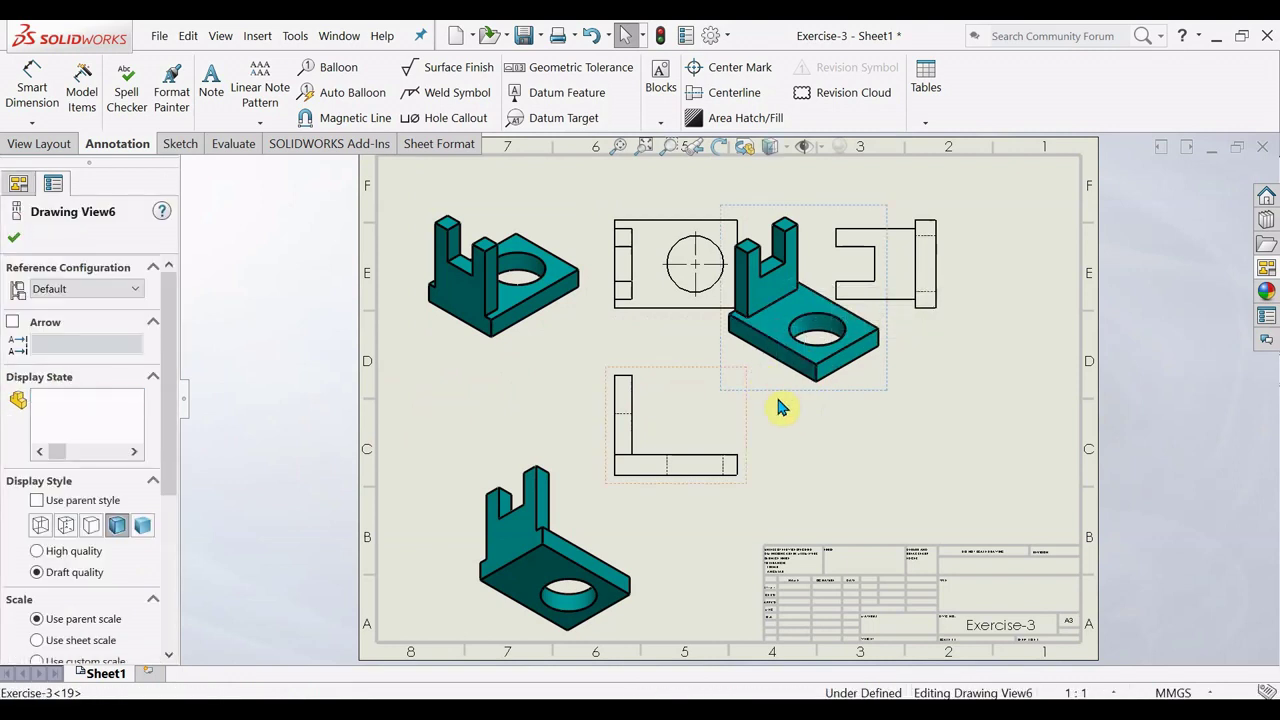
{"action": "left_click_drag", "start_coordinate": [757, 371], "coordinate": [813, 443]}
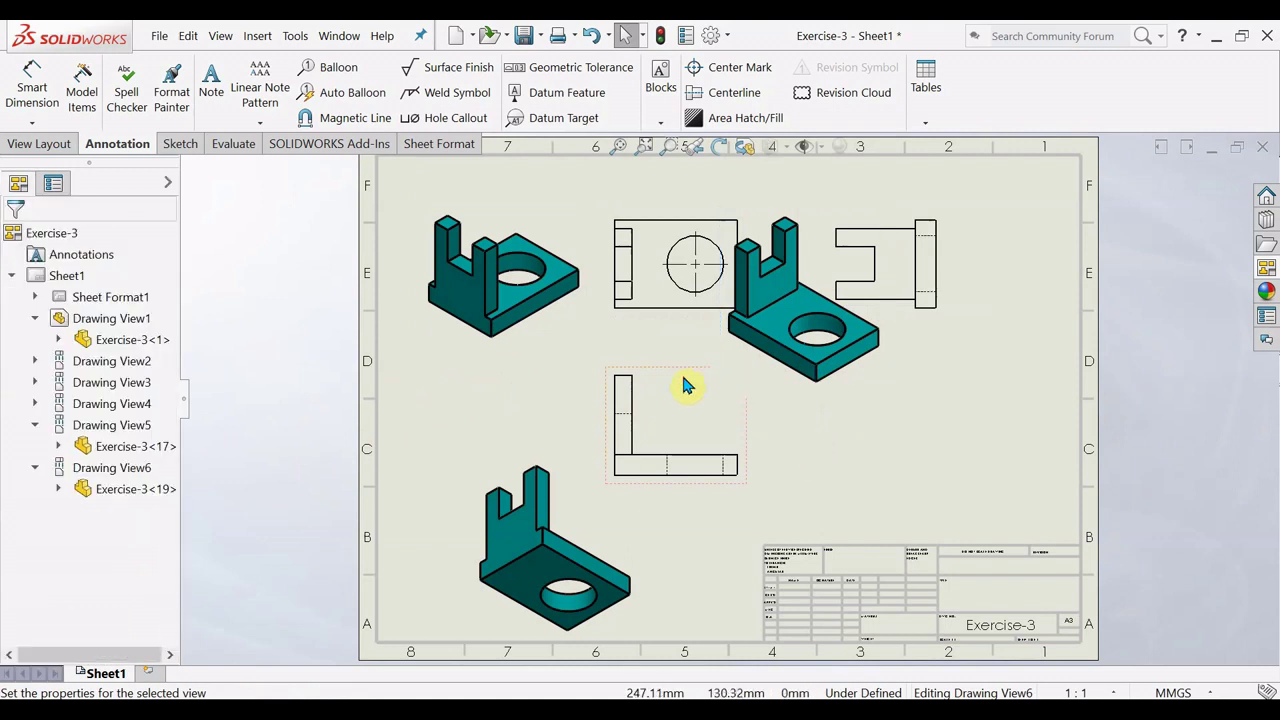
- Delete the upper-left isometric view, Drawing View5
{"action": "left_click", "coordinate": [500, 314]}
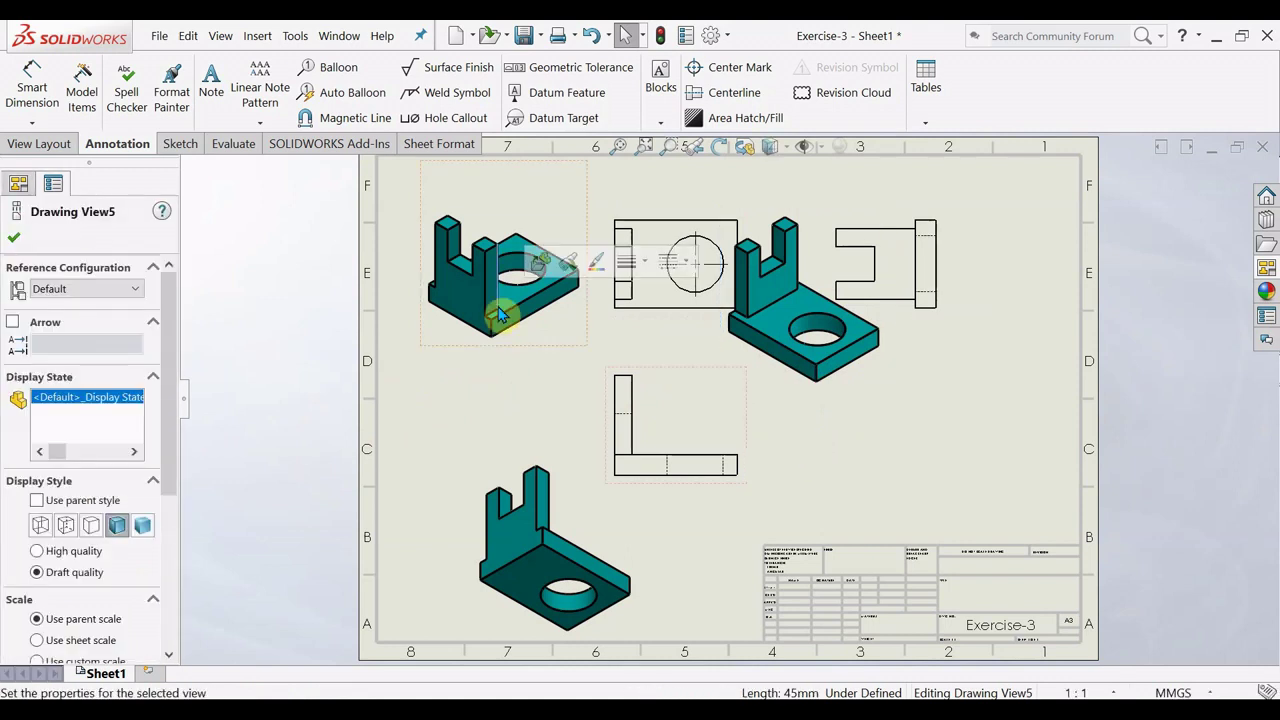
{"action": "key", "text": "Delete"}
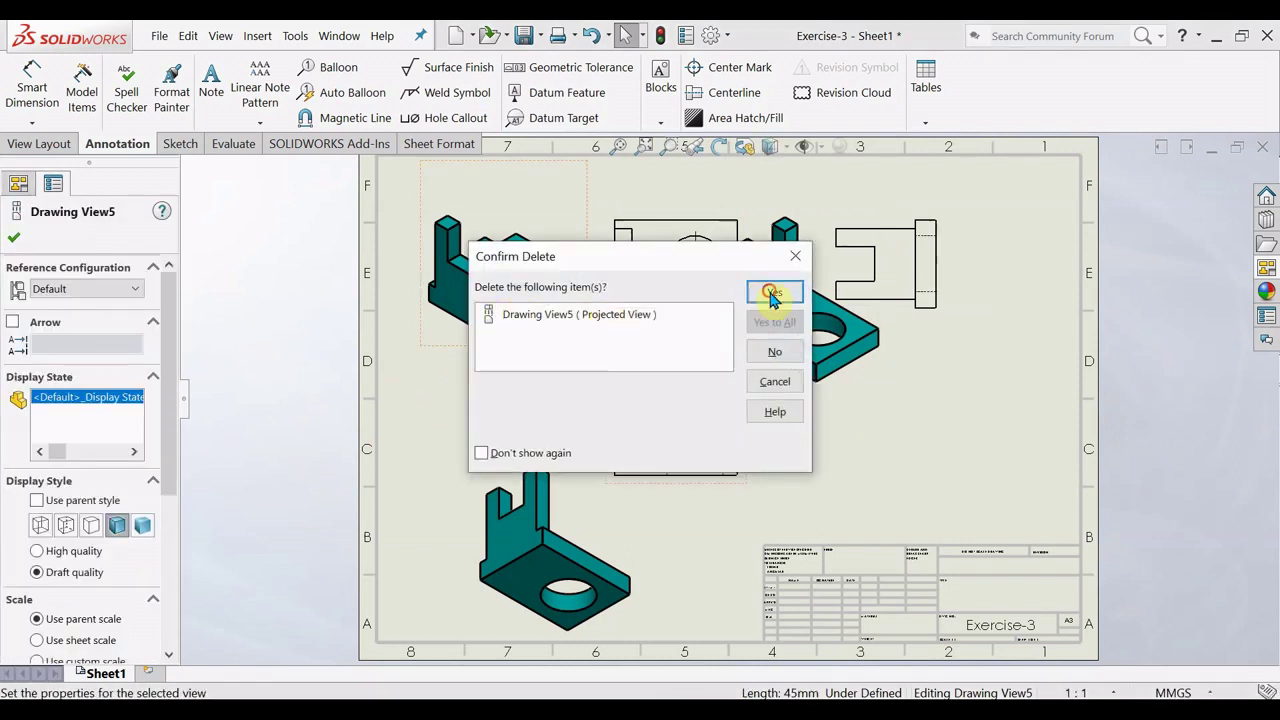
{"action": "left_click", "coordinate": [772, 295]}
- Delete the lower-left isometric view, Drawing View4, keeping the upper-right shaded isometric
{"action": "left_click", "coordinate": [580, 551]}
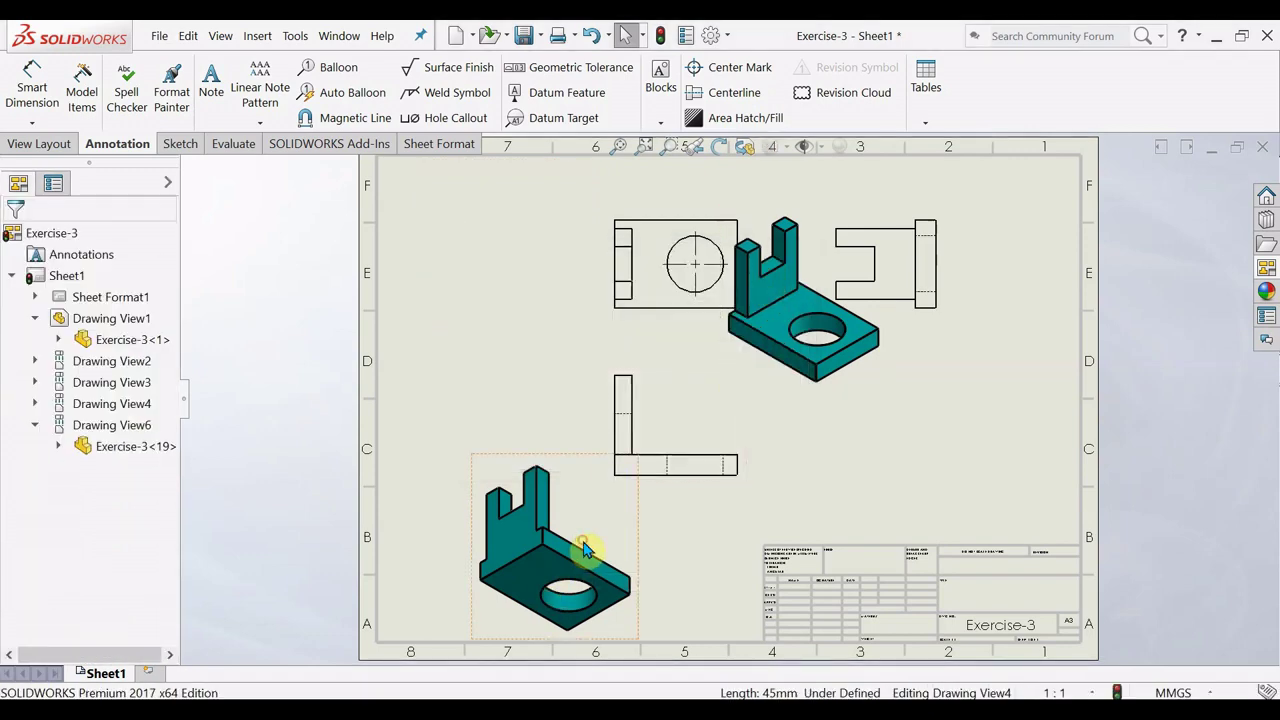
{"action": "left_click", "coordinate": [585, 548]}
{"action": "key", "text": "Delete"}
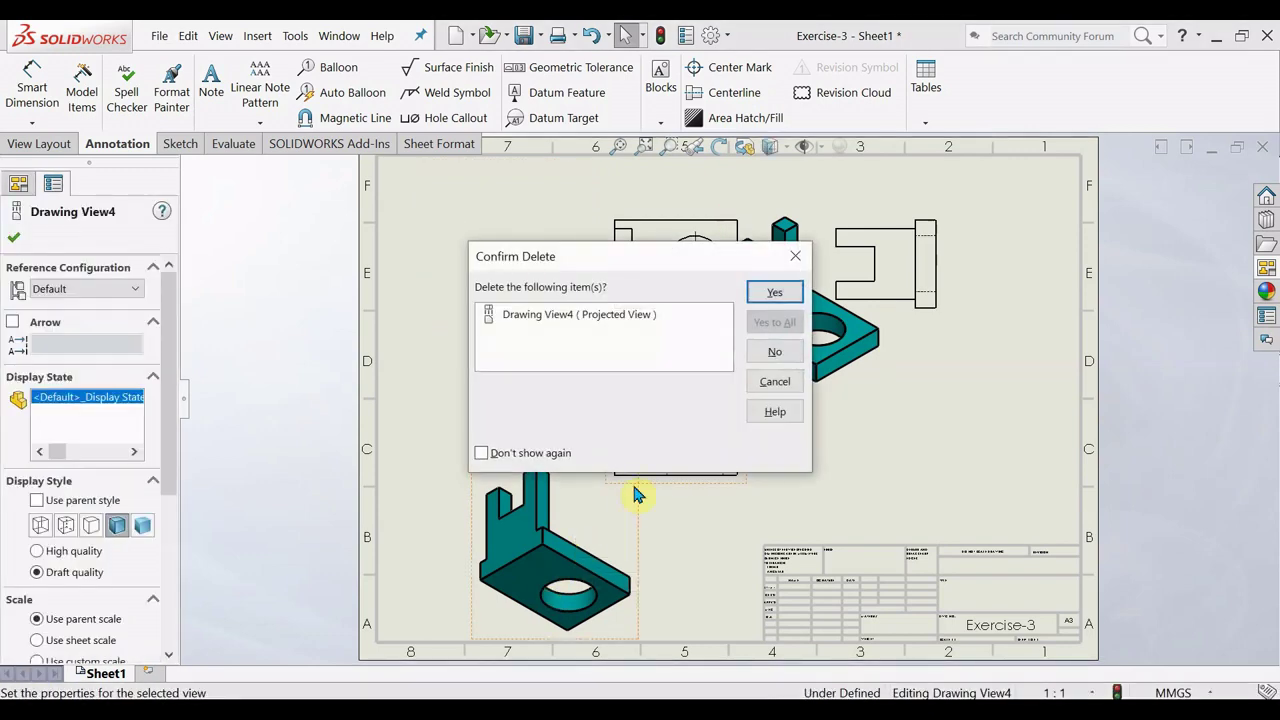
{"action": "left_click", "coordinate": [772, 298]}
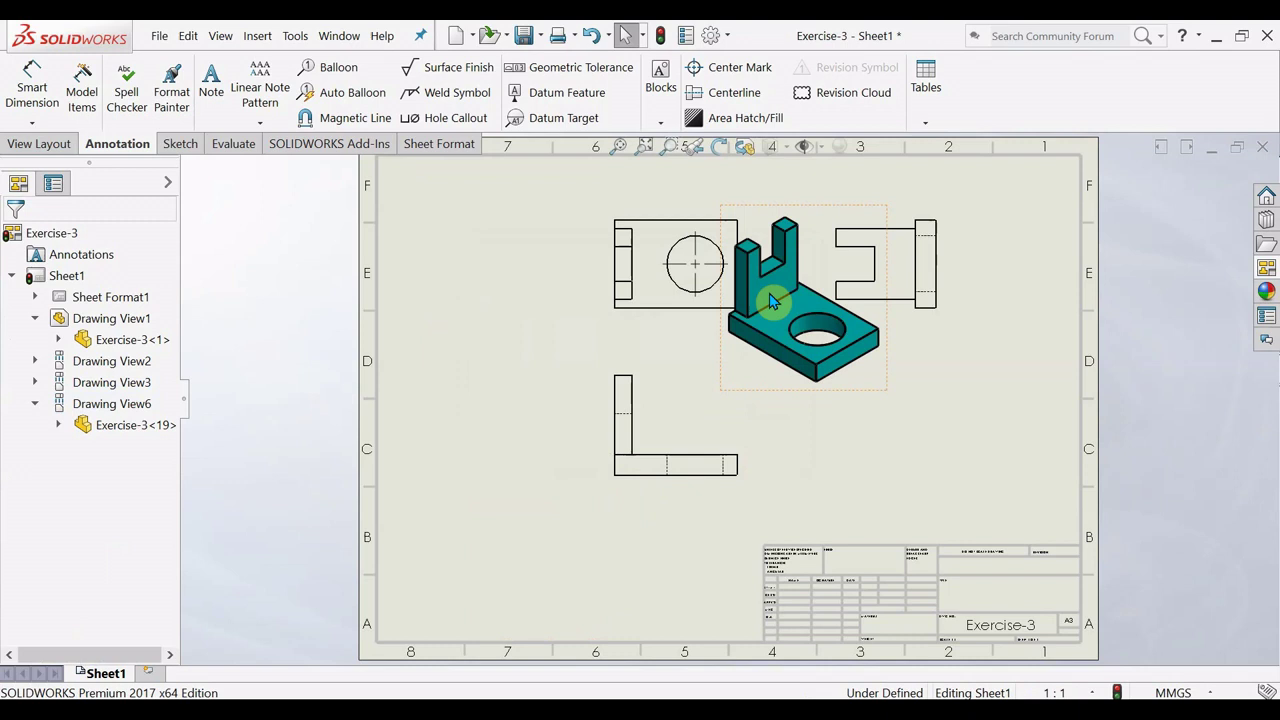
{"action": "left_click", "coordinate": [750, 363]}
{"action": "left_click", "coordinate": [749, 361]}
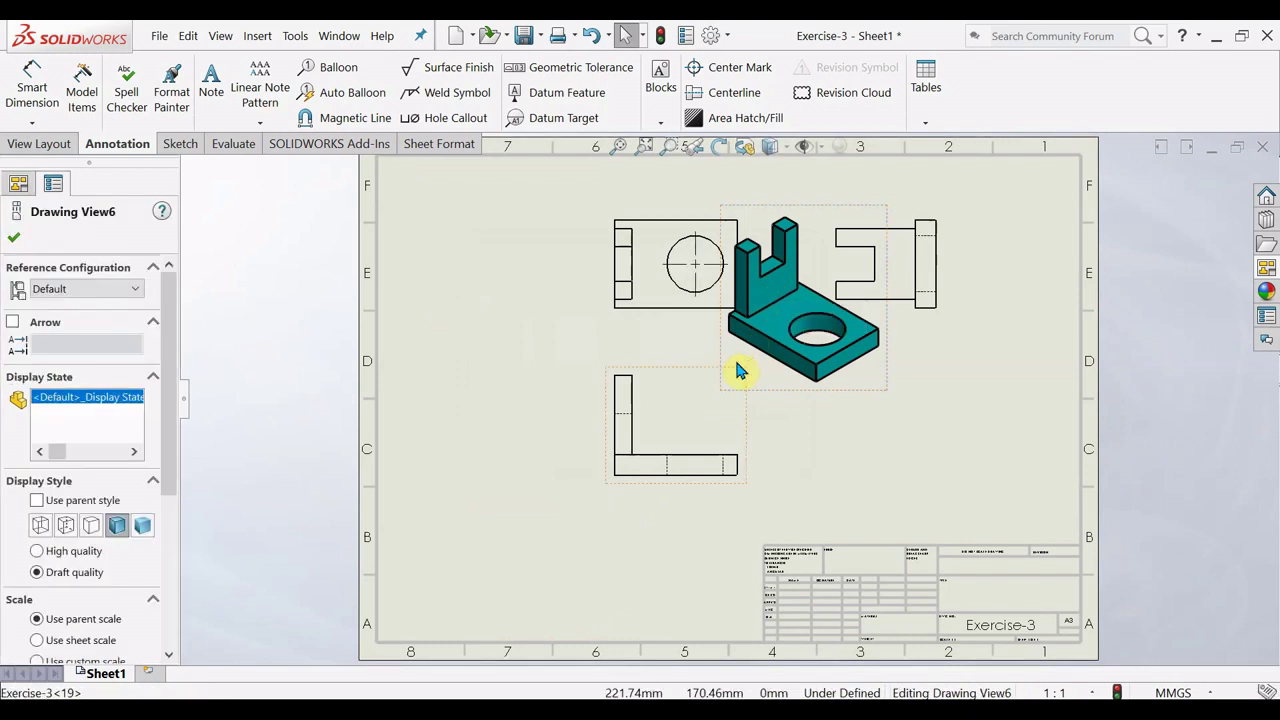
- Move the shaded isometric view down to the sheet's lower-right corner
{"action": "left_click", "coordinate": [738, 370]}
{"action": "double_click", "coordinate": [771, 380]}
{"action": "left_click", "coordinate": [722, 381]}
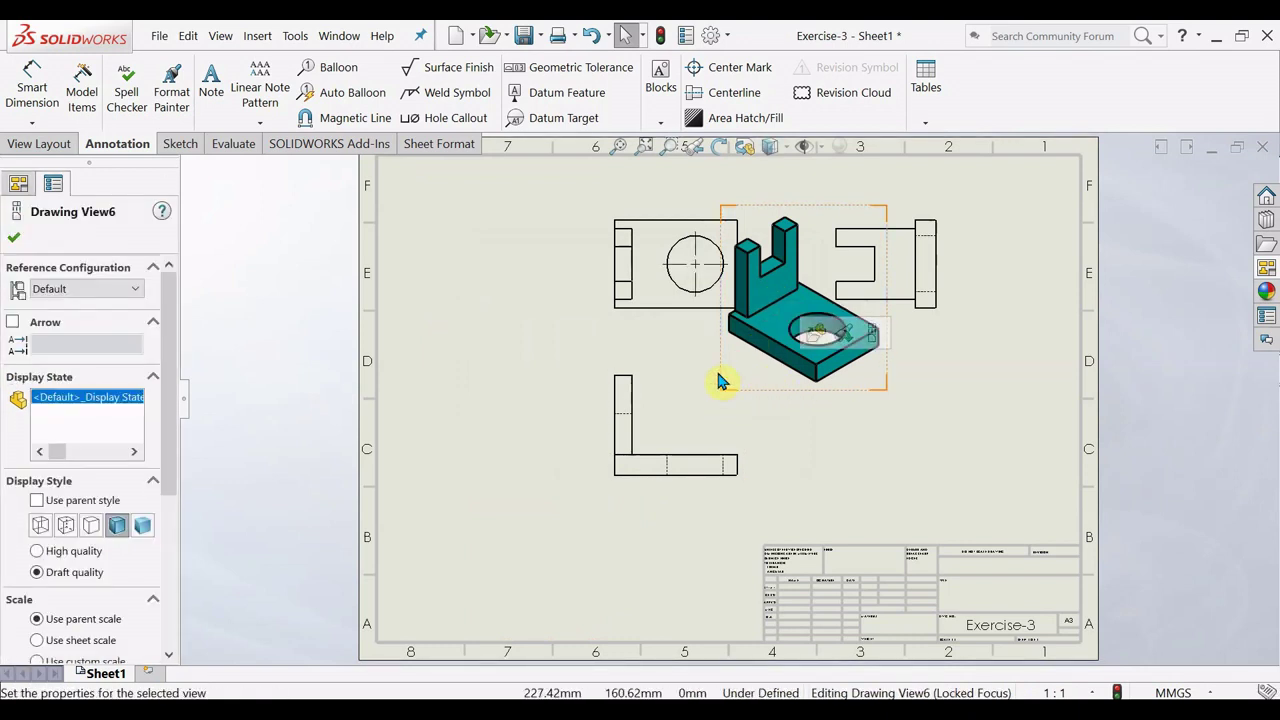
{"action": "left_click", "coordinate": [533, 375]}
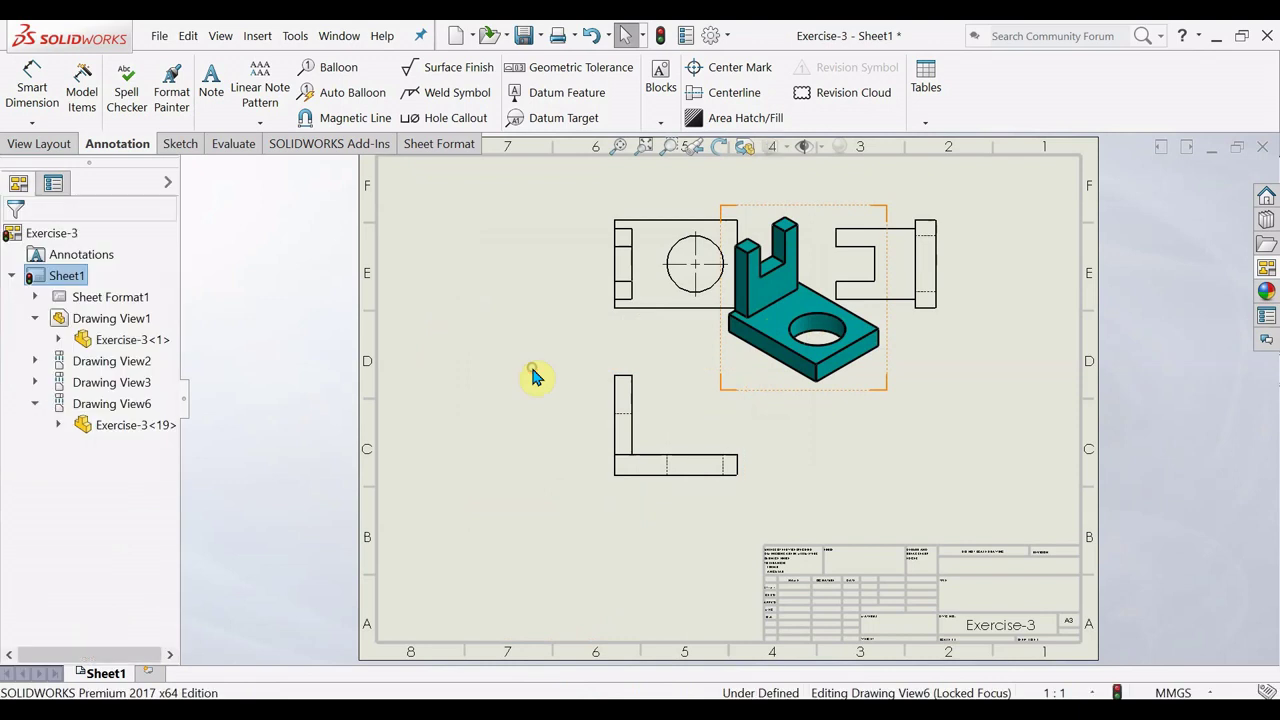
{"action": "left_click", "coordinate": [620, 317]}
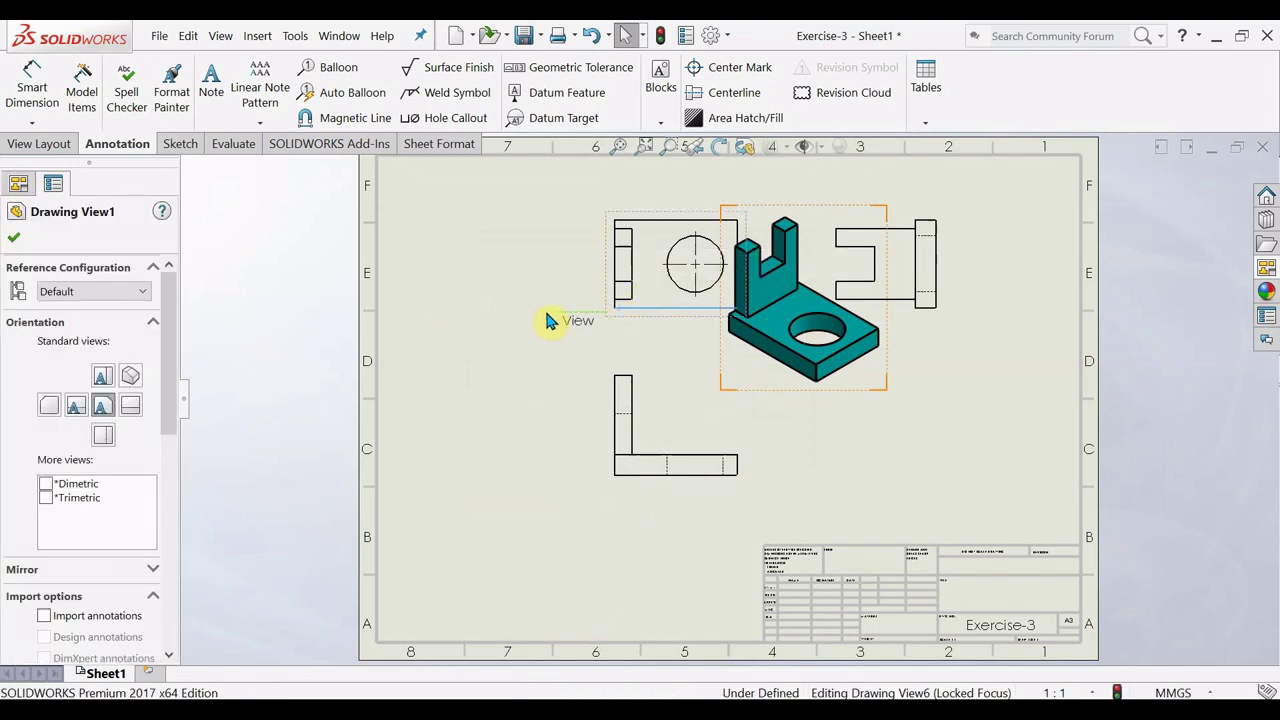
{"action": "left_click", "coordinate": [612, 322]}
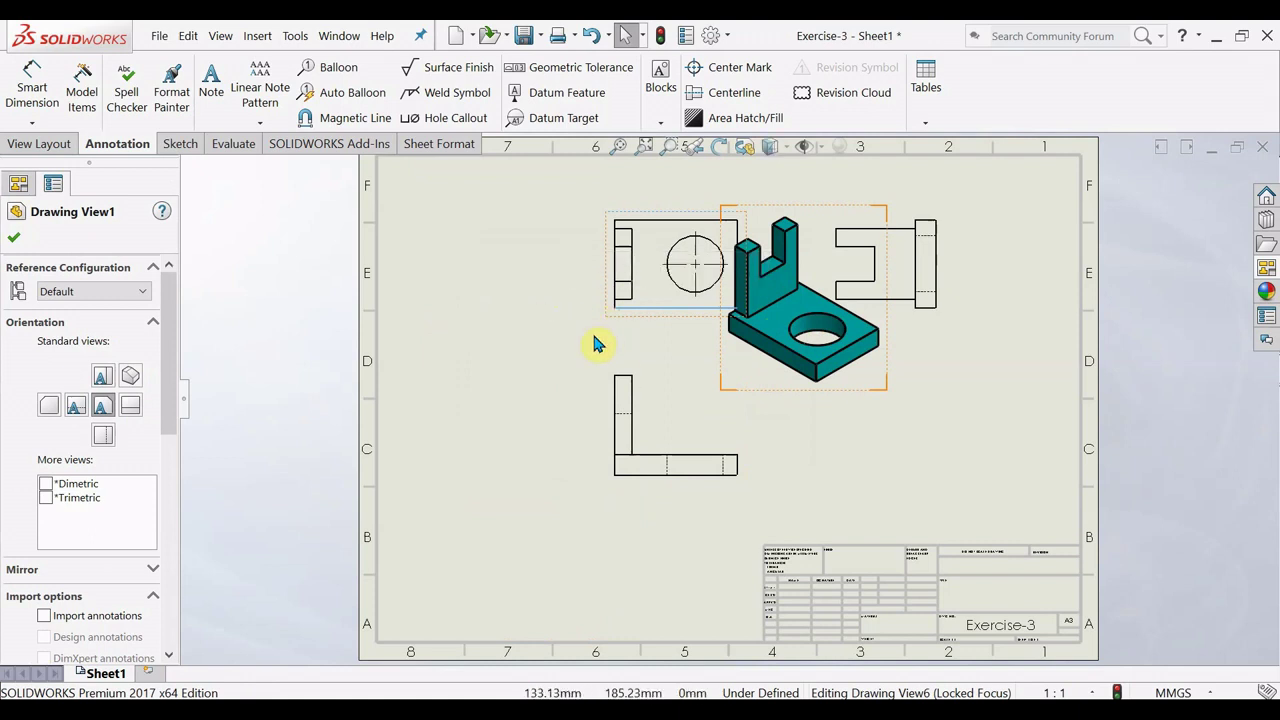
{"action": "left_click", "coordinate": [594, 344]}
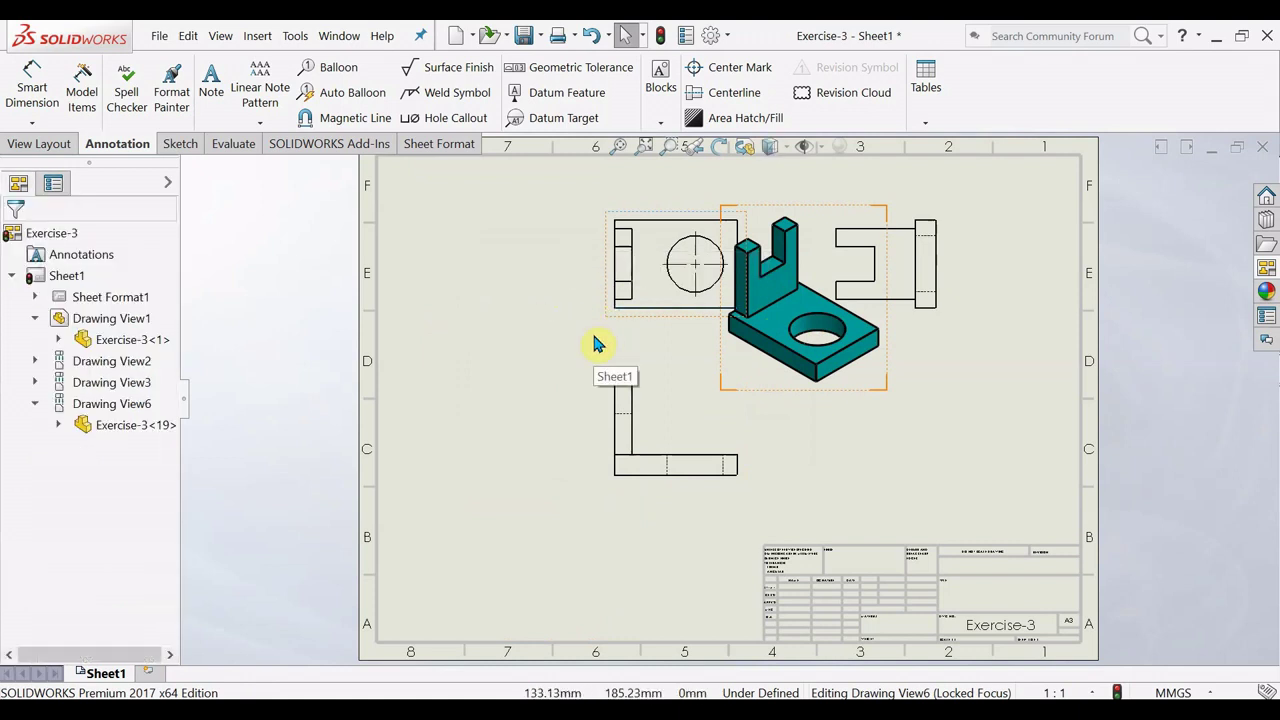
{"action": "left_click", "coordinate": [768, 388]}
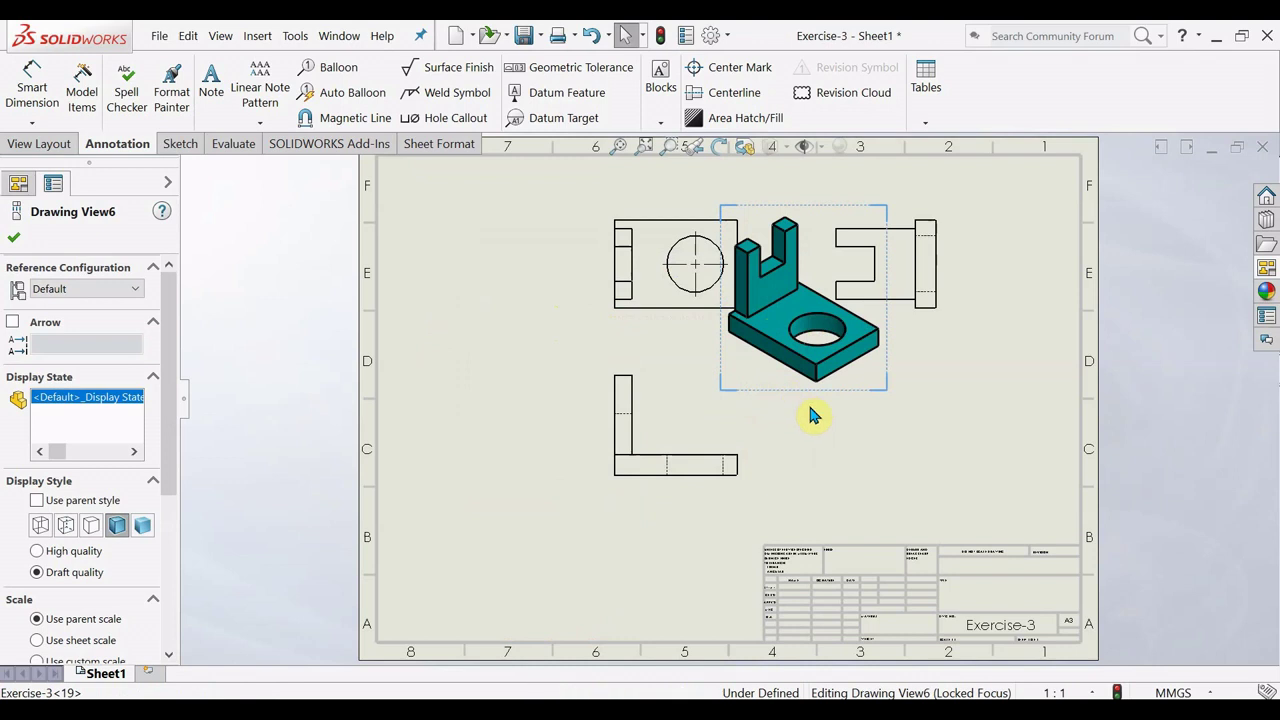
{"action": "left_click", "coordinate": [866, 408]}
{"action": "left_click", "coordinate": [878, 384]}
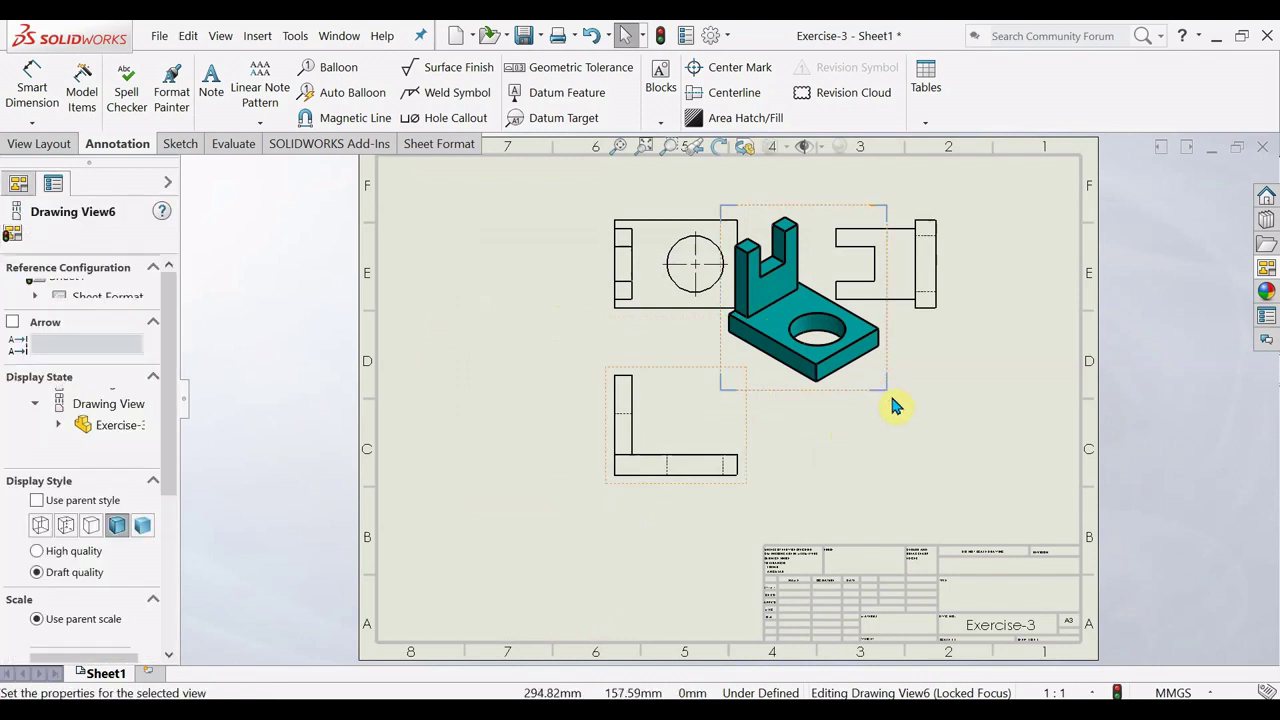
{"action": "left_click", "coordinate": [890, 400]}
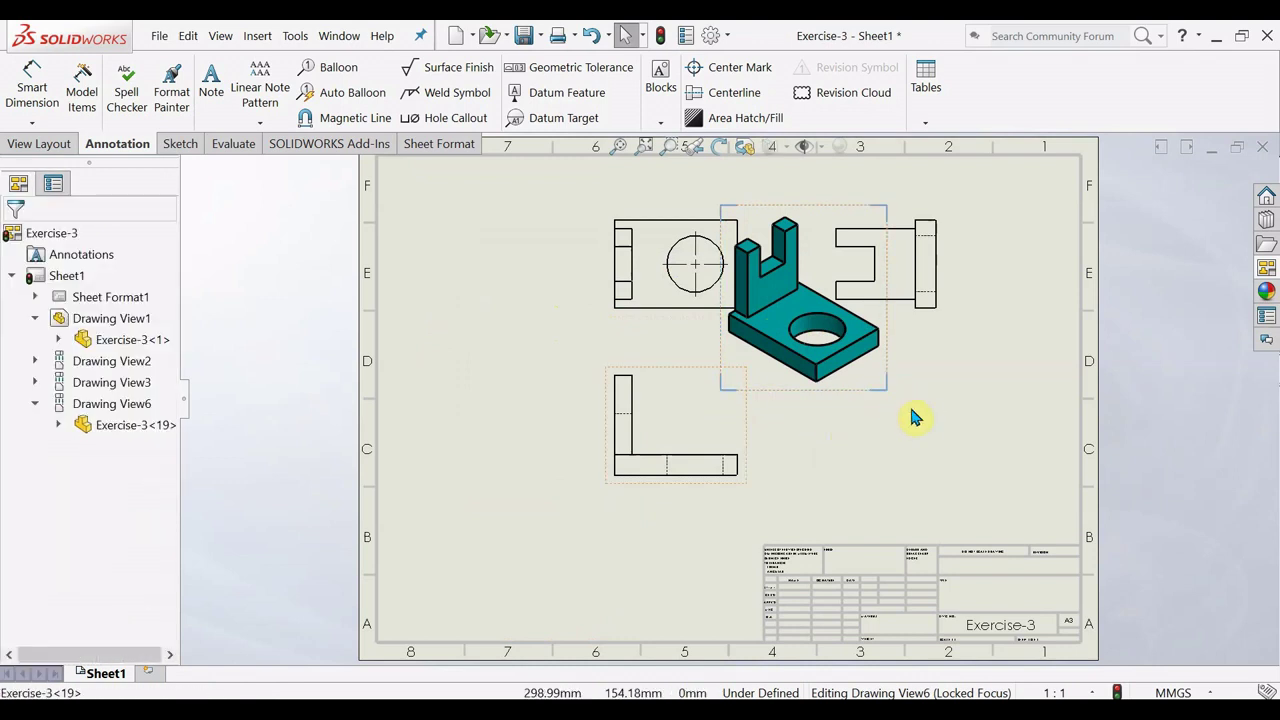
{"action": "left_click_drag", "start_coordinate": [912, 418], "coordinate": [1013, 520]}
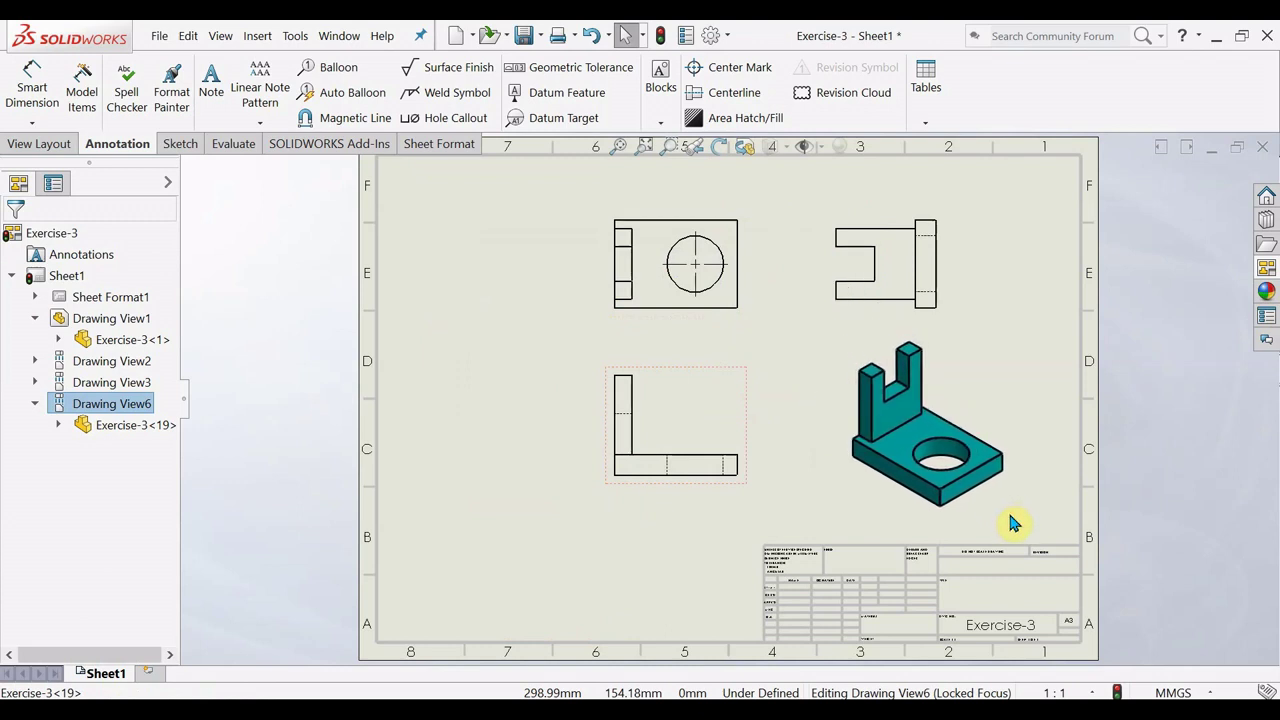
- Shift the front view left, lower the L-shaped view slightly, and move the side view left
{"action": "left_click", "coordinate": [478, 332]}
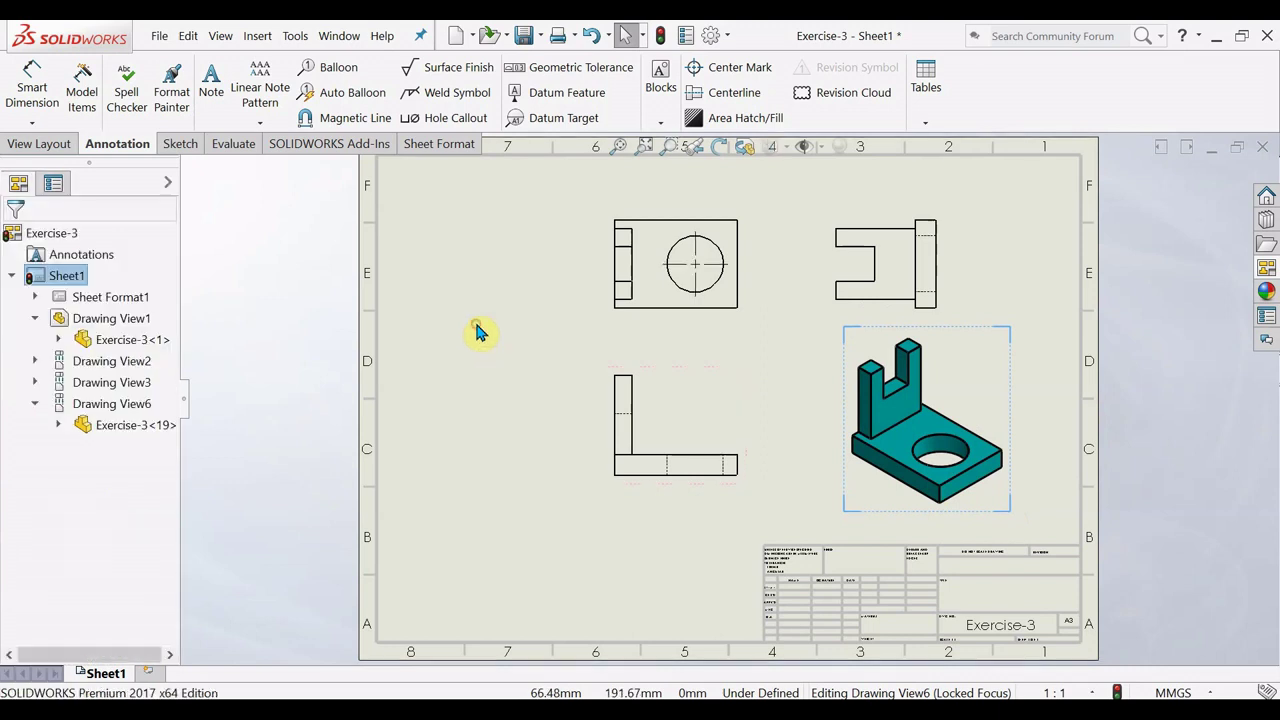
{"action": "left_click", "coordinate": [610, 318]}
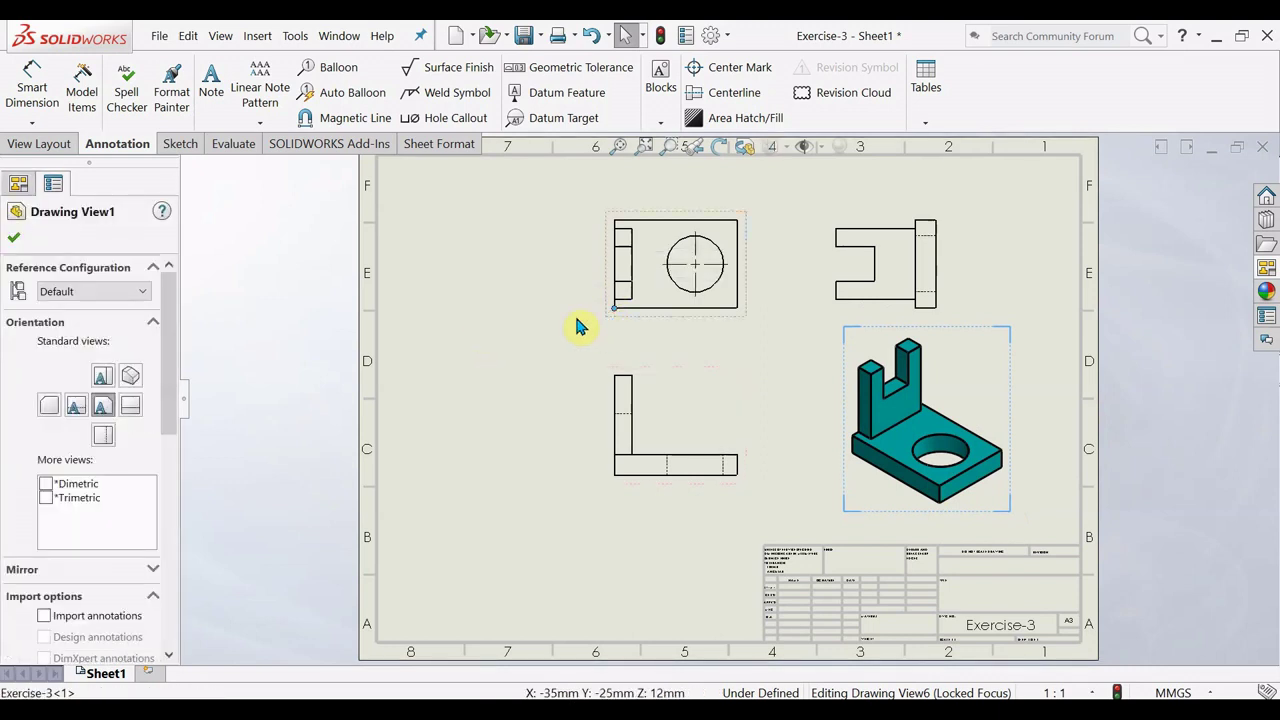
{"action": "left_click_drag", "start_coordinate": [578, 326], "coordinate": [481, 323]}
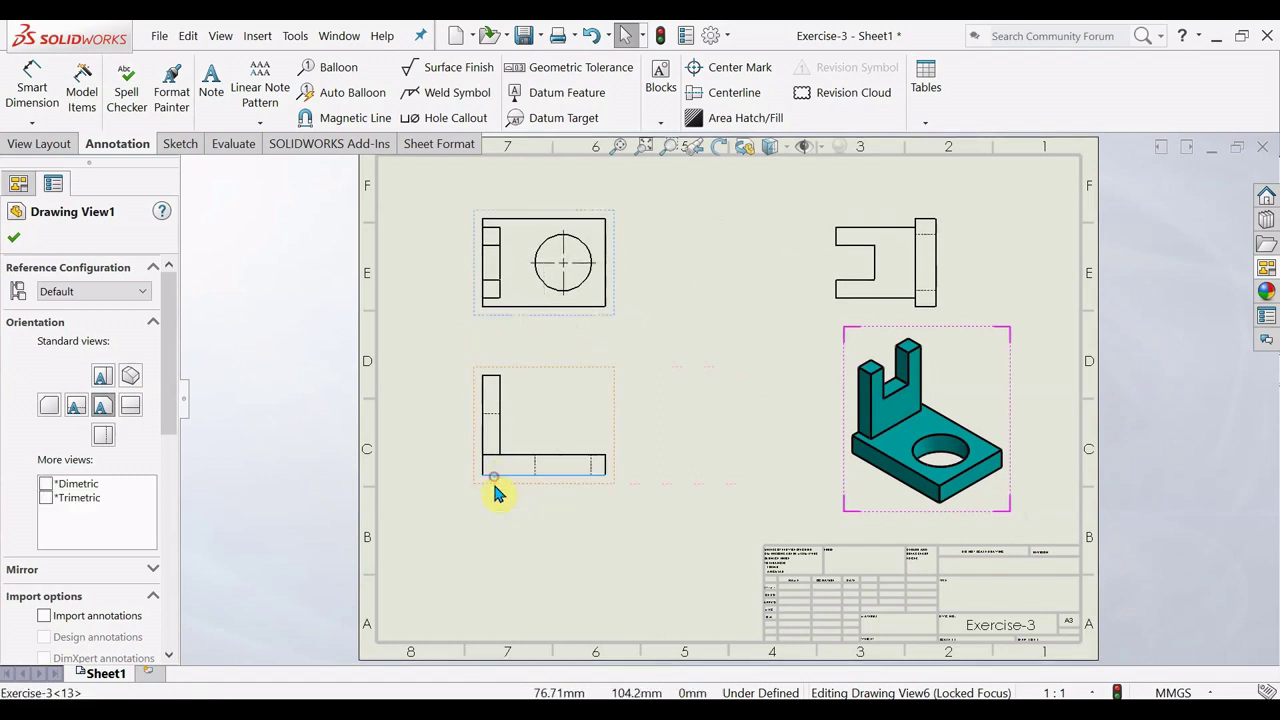
{"action": "left_click_drag", "start_coordinate": [494, 484], "coordinate": [492, 522]}
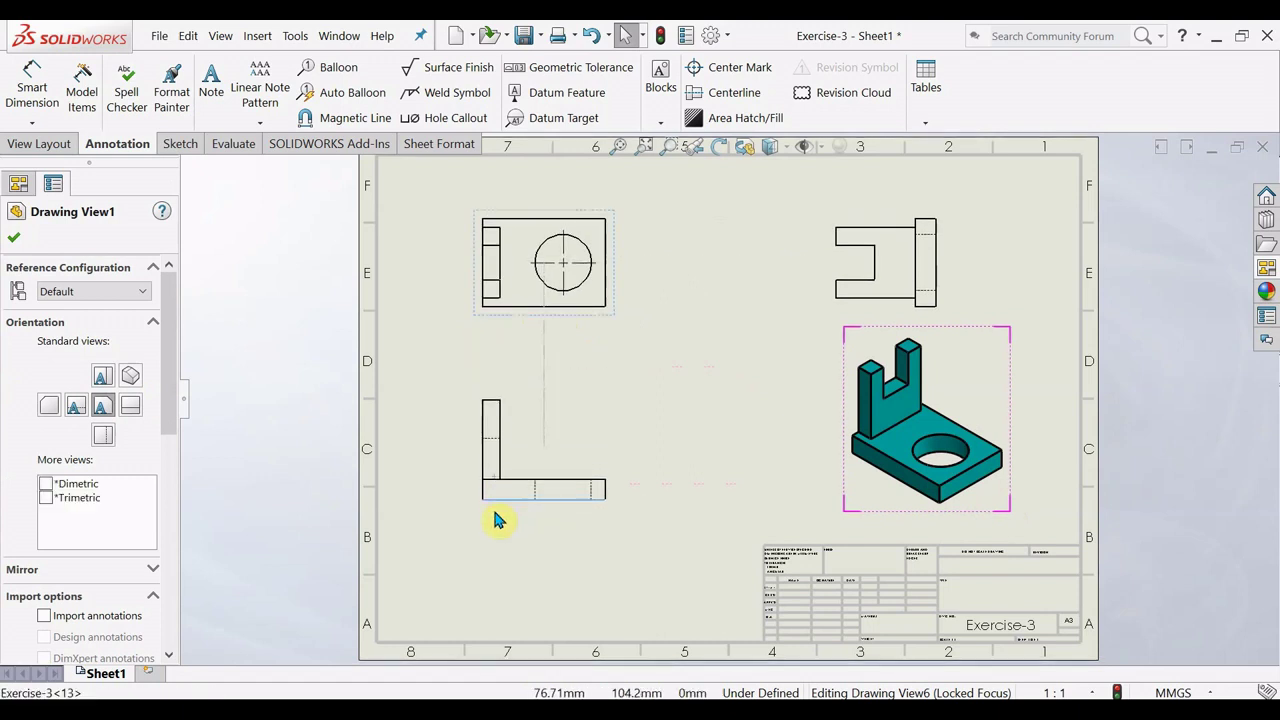
{"action": "left_click", "coordinate": [845, 287]}
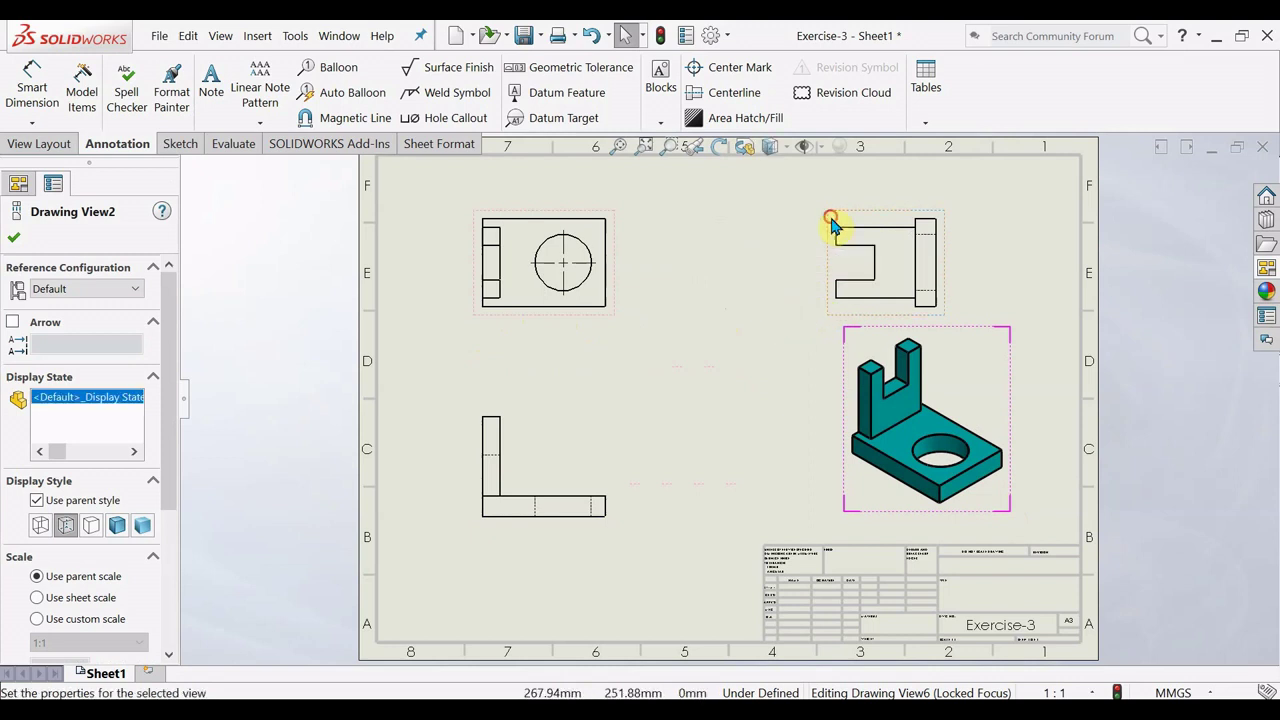
{"action": "left_click_drag", "start_coordinate": [831, 221], "coordinate": [735, 220]}
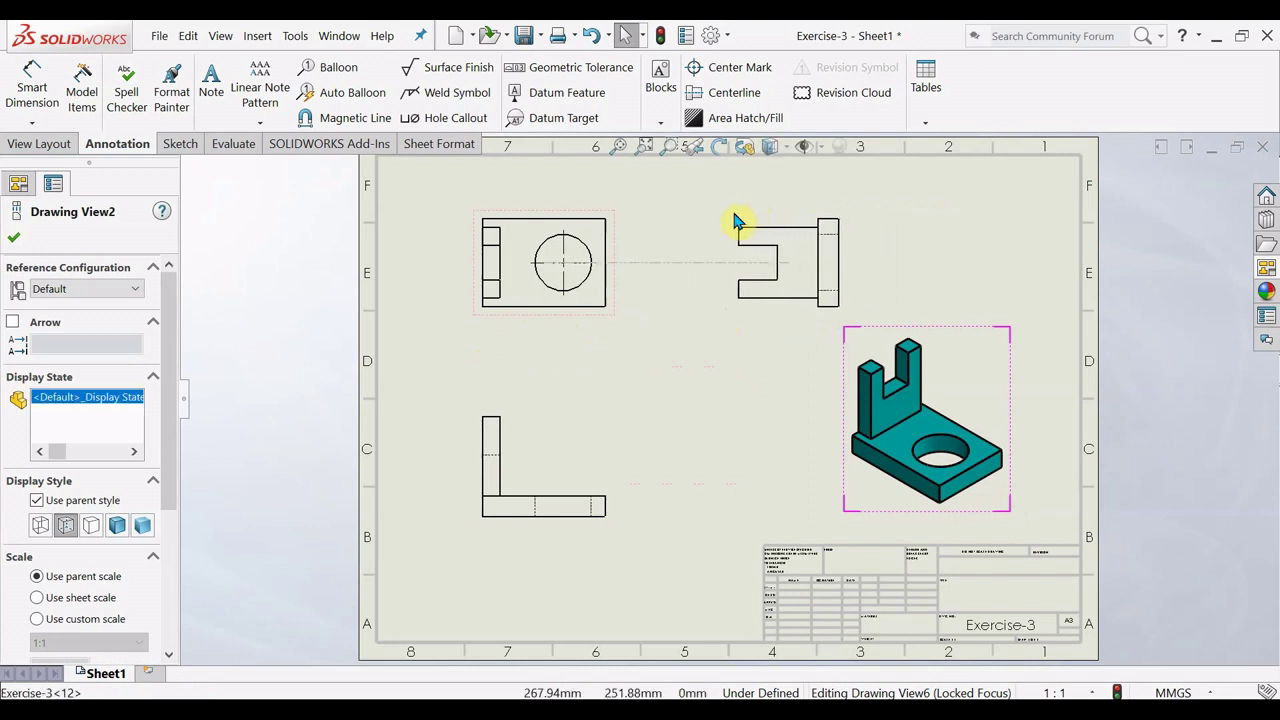
{"action": "left_click", "coordinate": [738, 410]}
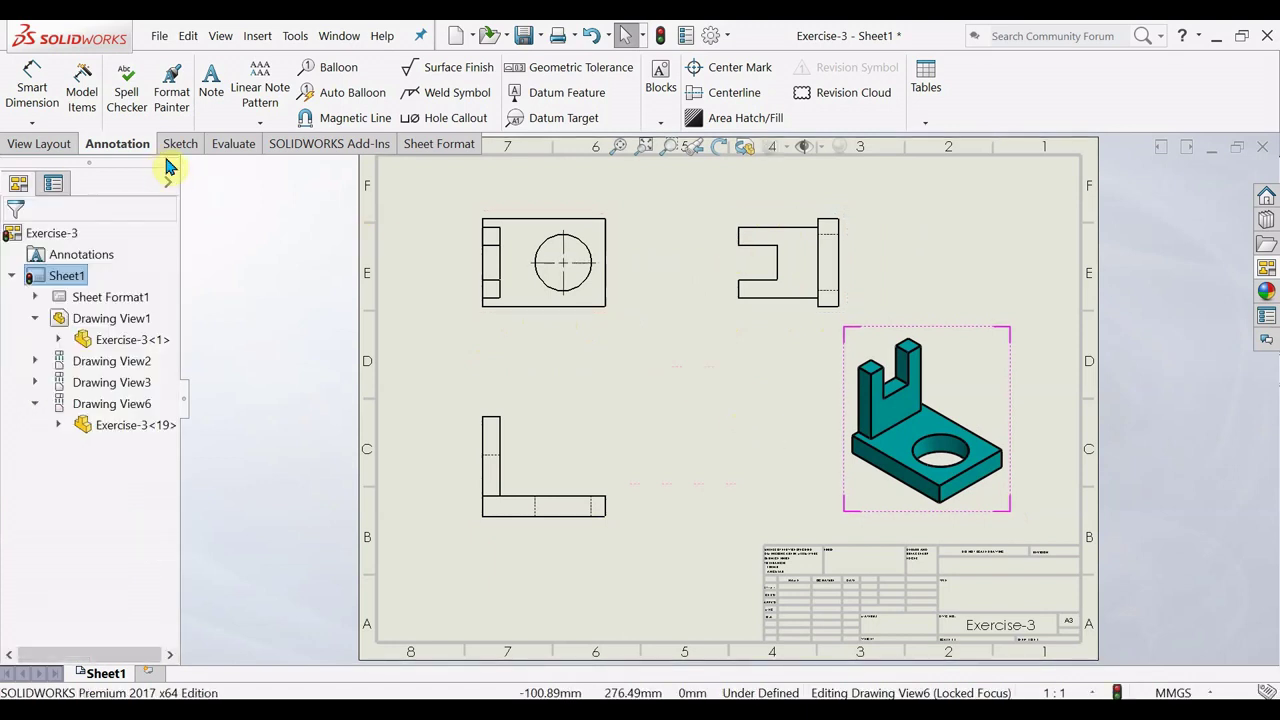
- Add the 70 width dimension above the plate view's top edge
{"action": "left_click", "coordinate": [32, 88]}
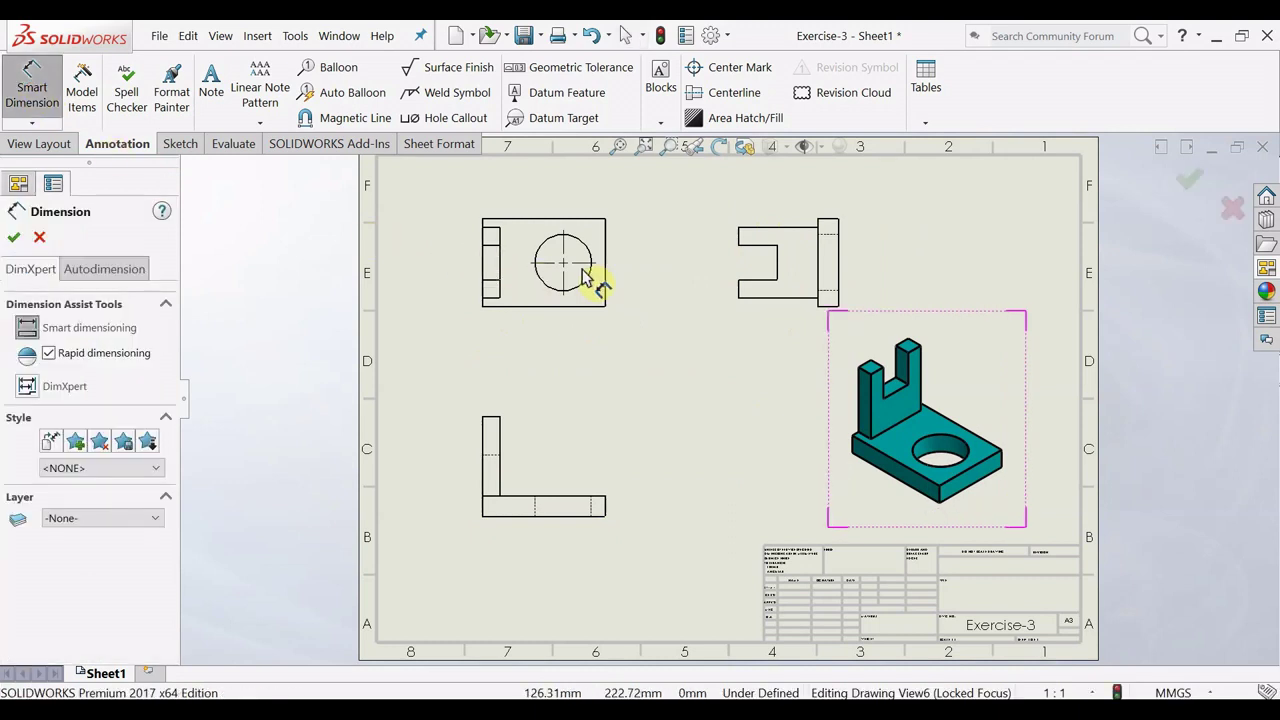
{"action": "scroll", "coordinate": [600, 240], "scroll_direction": "down", "scroll_amount": 1}
{"action": "scroll", "coordinate": [603, 241], "scroll_direction": "down", "scroll_amount": 1}
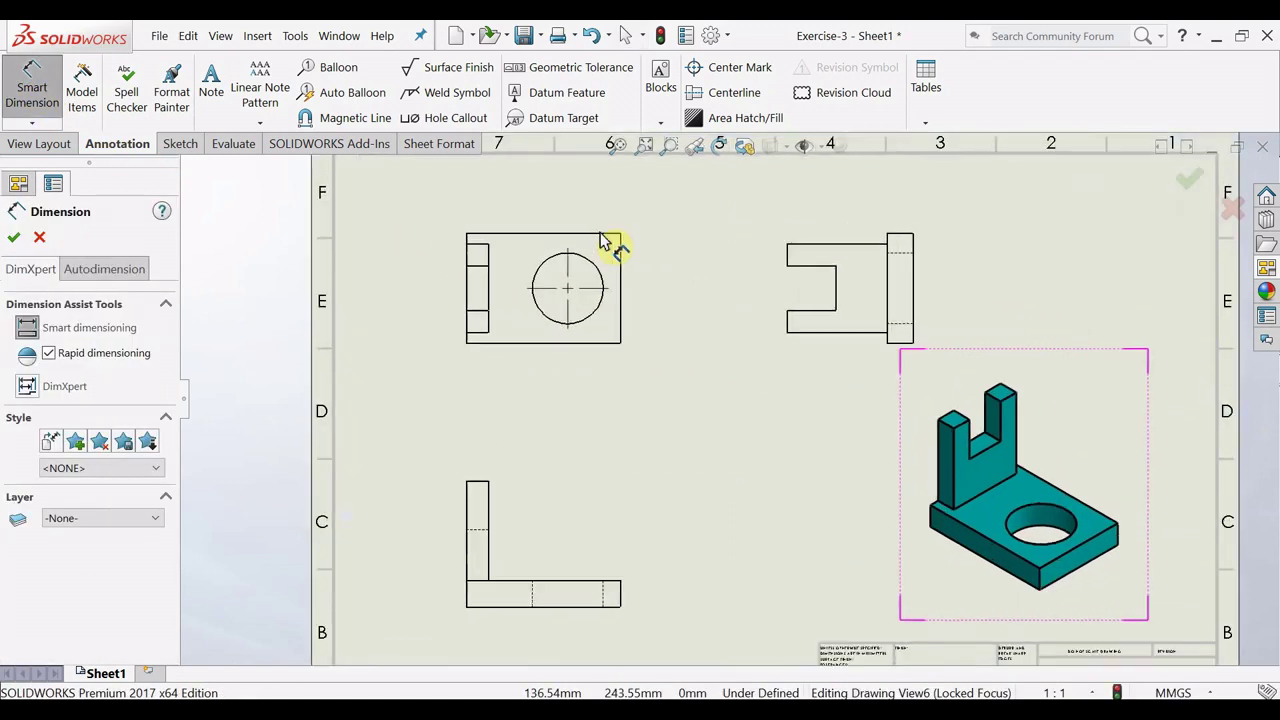
{"action": "scroll", "coordinate": [603, 241], "scroll_direction": "down", "scroll_amount": 1}
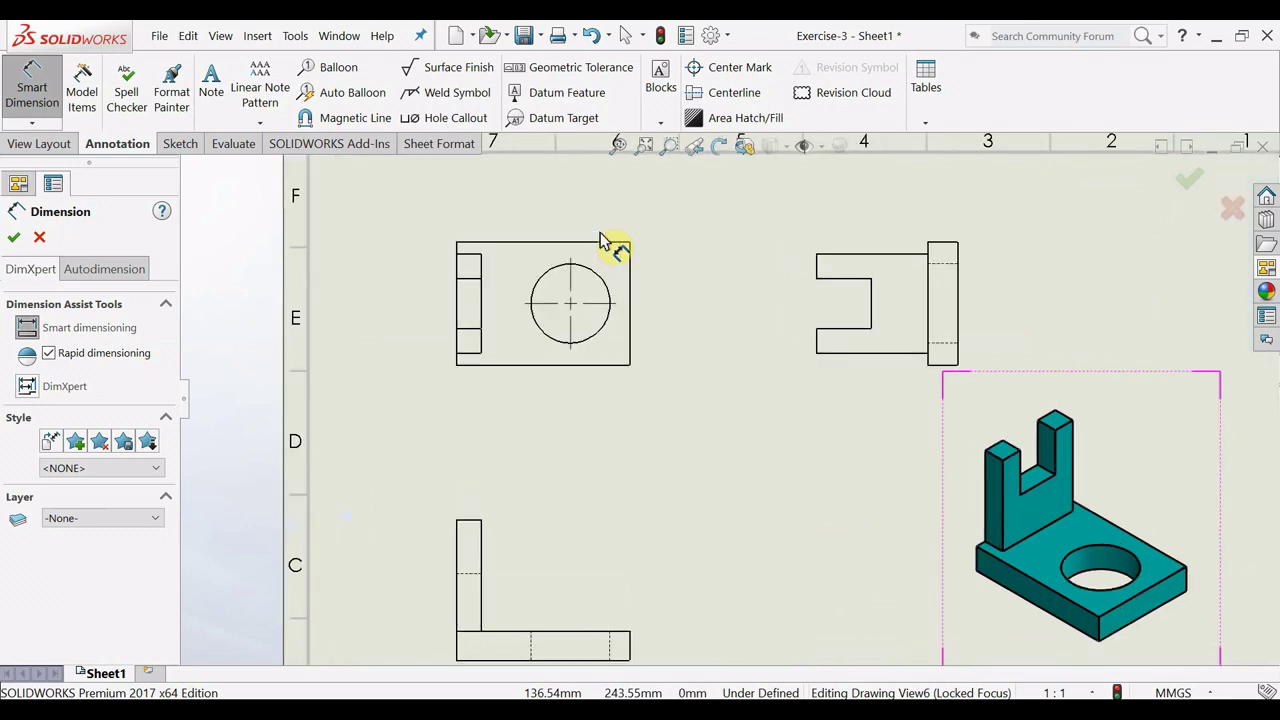
{"action": "left_click", "coordinate": [545, 243]}
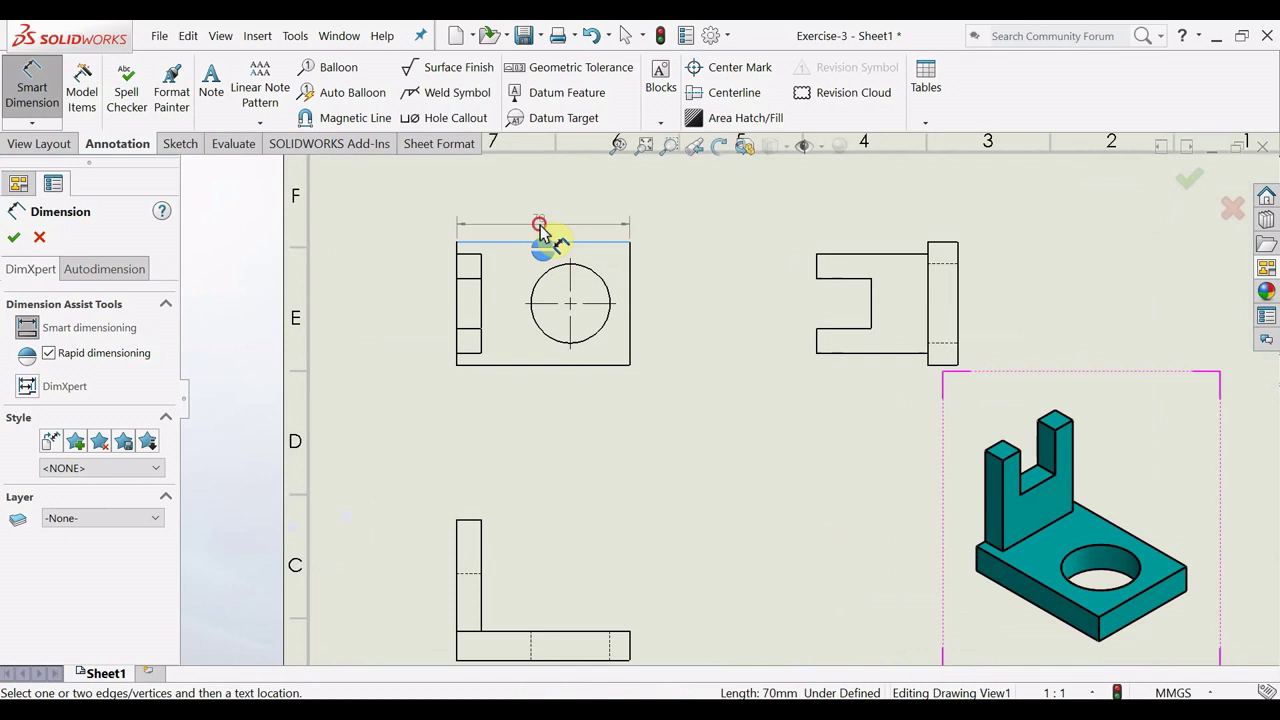
{"action": "left_click", "coordinate": [540, 226]}
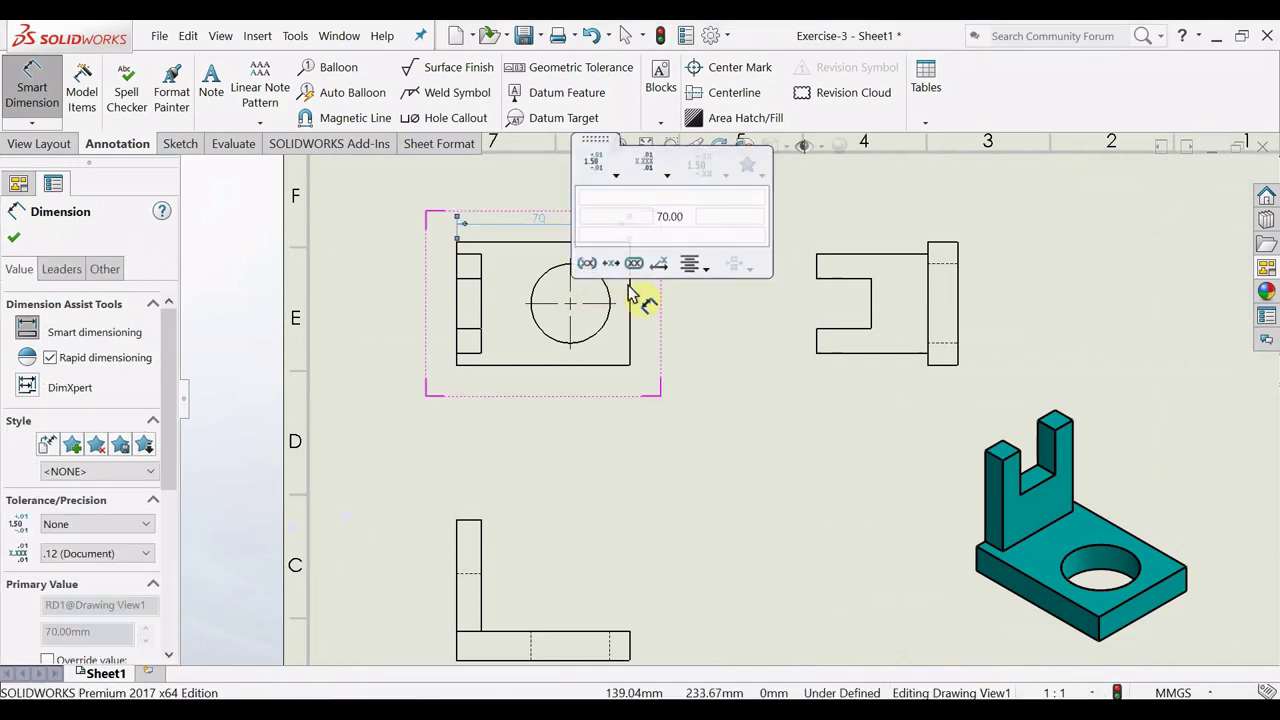
{"action": "key", "text": "Escape"}
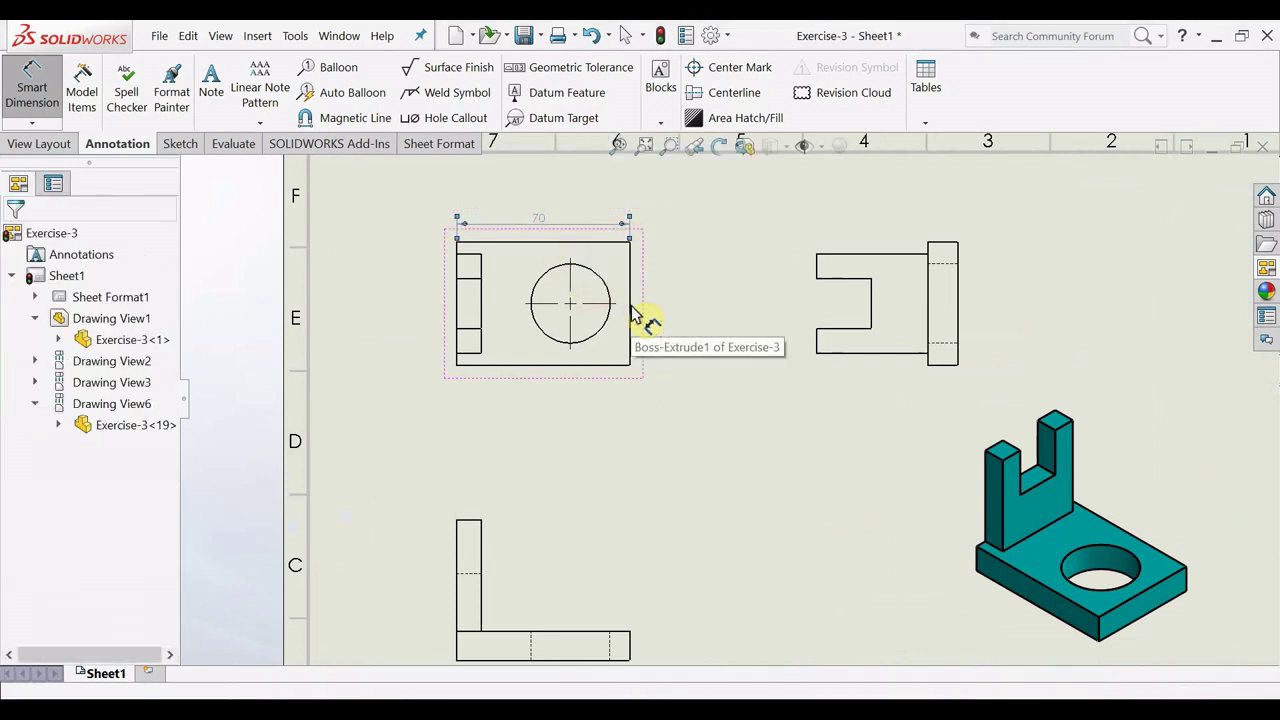
{"action": "key", "text": "Escape"}
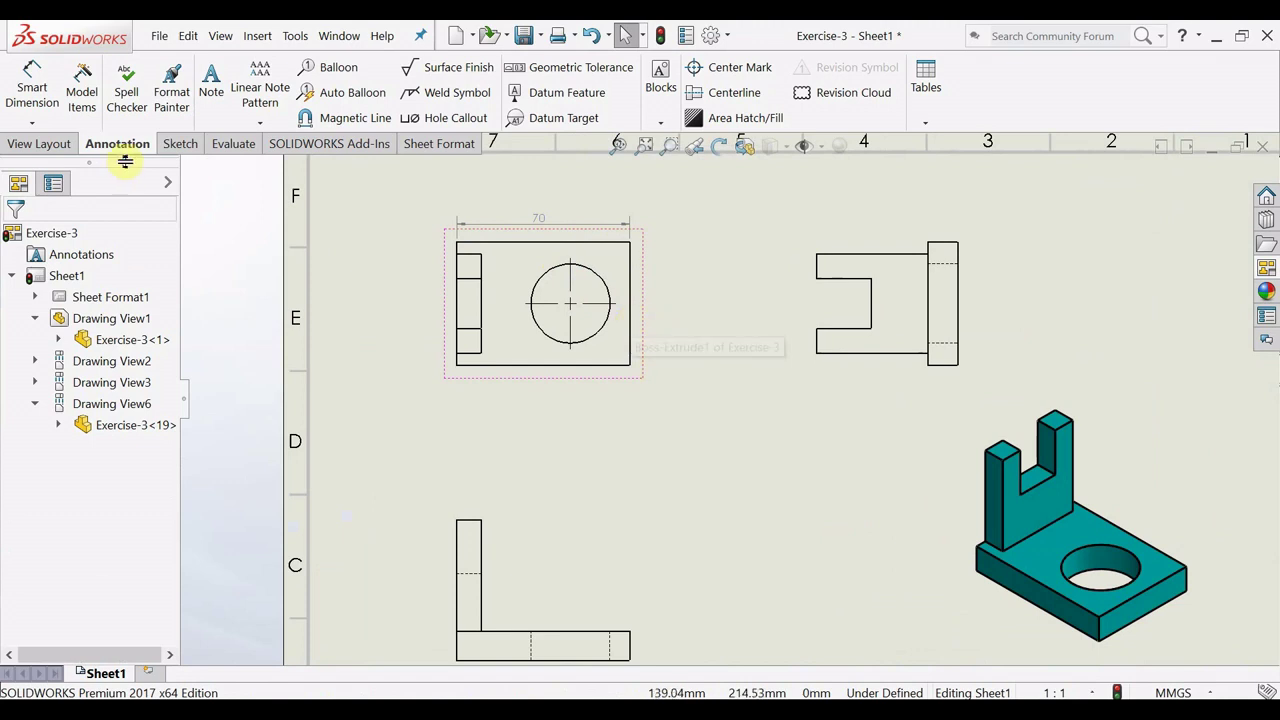
- Add the 50 height dimension on the right and the Ø32 hole diameter
{"action": "left_click", "coordinate": [32, 85]}
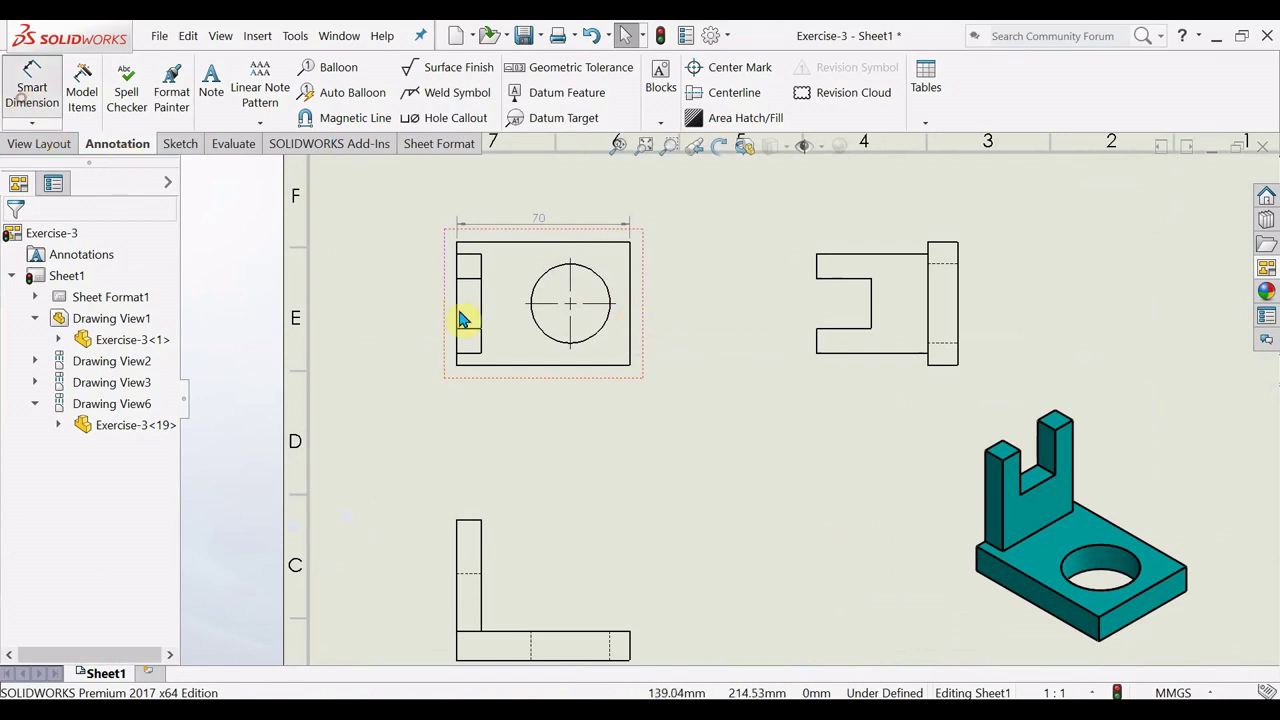
{"action": "left_click", "coordinate": [631, 316]}
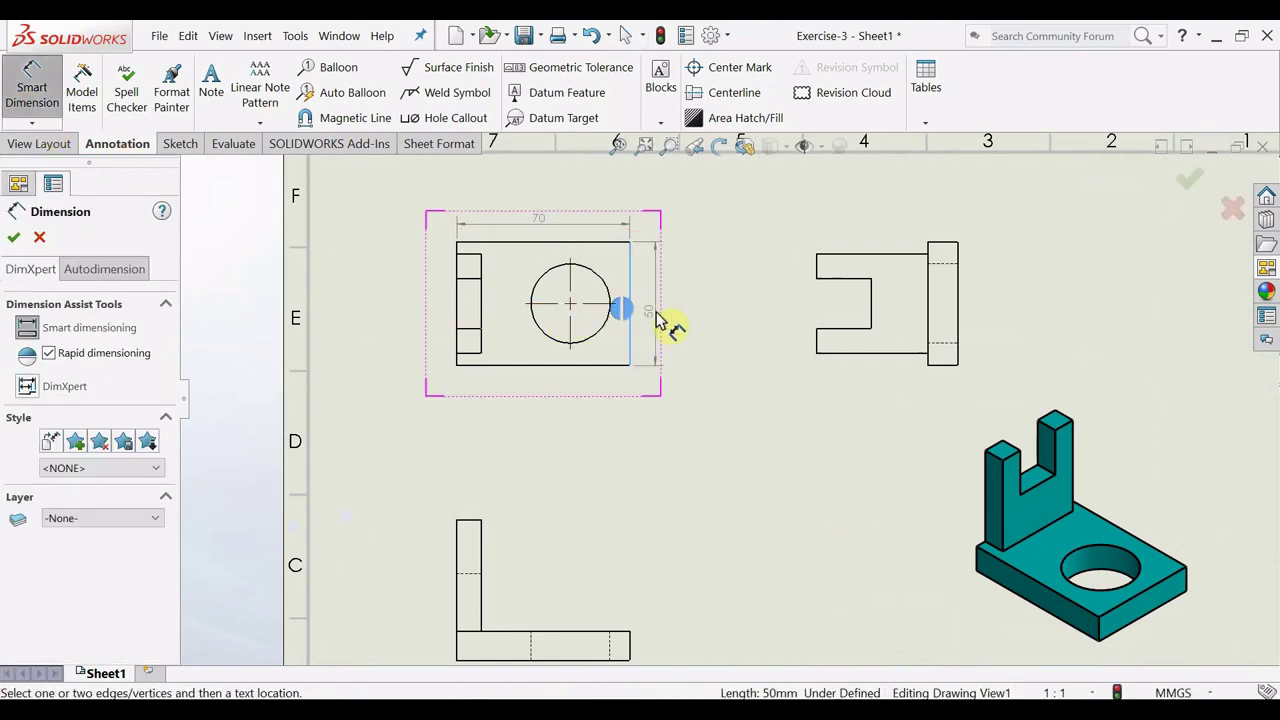
{"action": "left_click", "coordinate": [660, 320]}
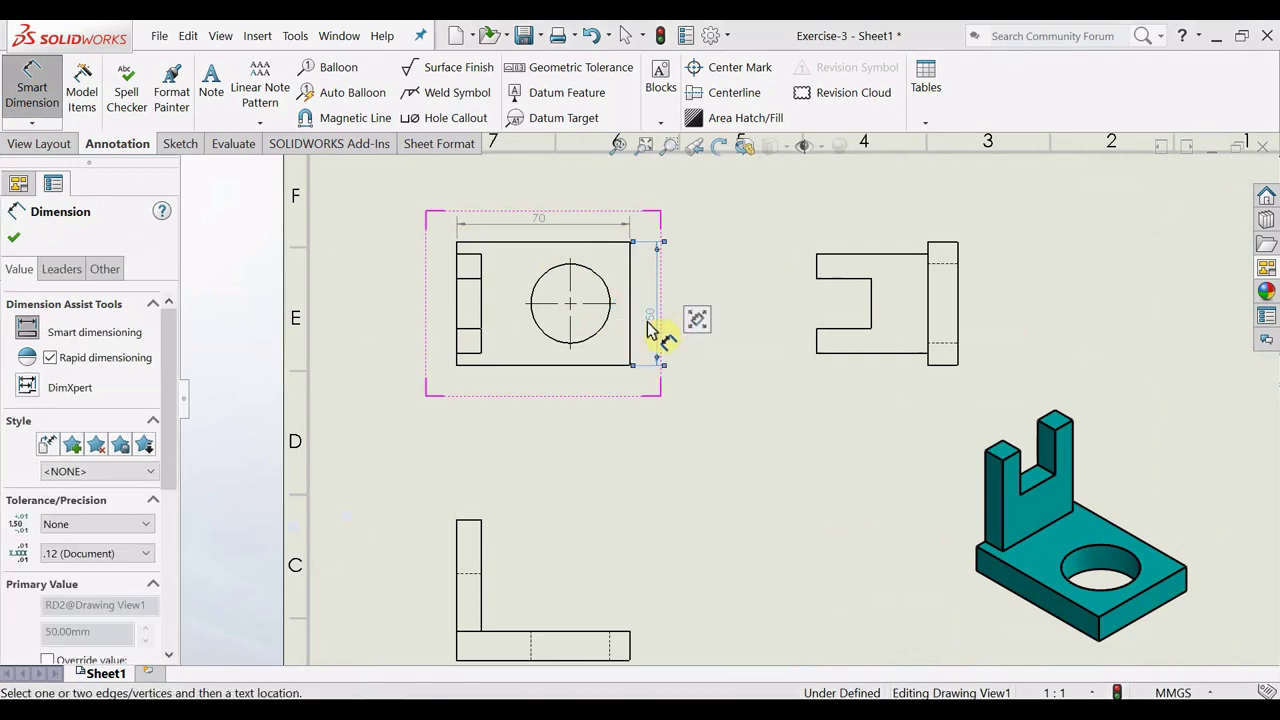
{"action": "left_click", "coordinate": [589, 341]}
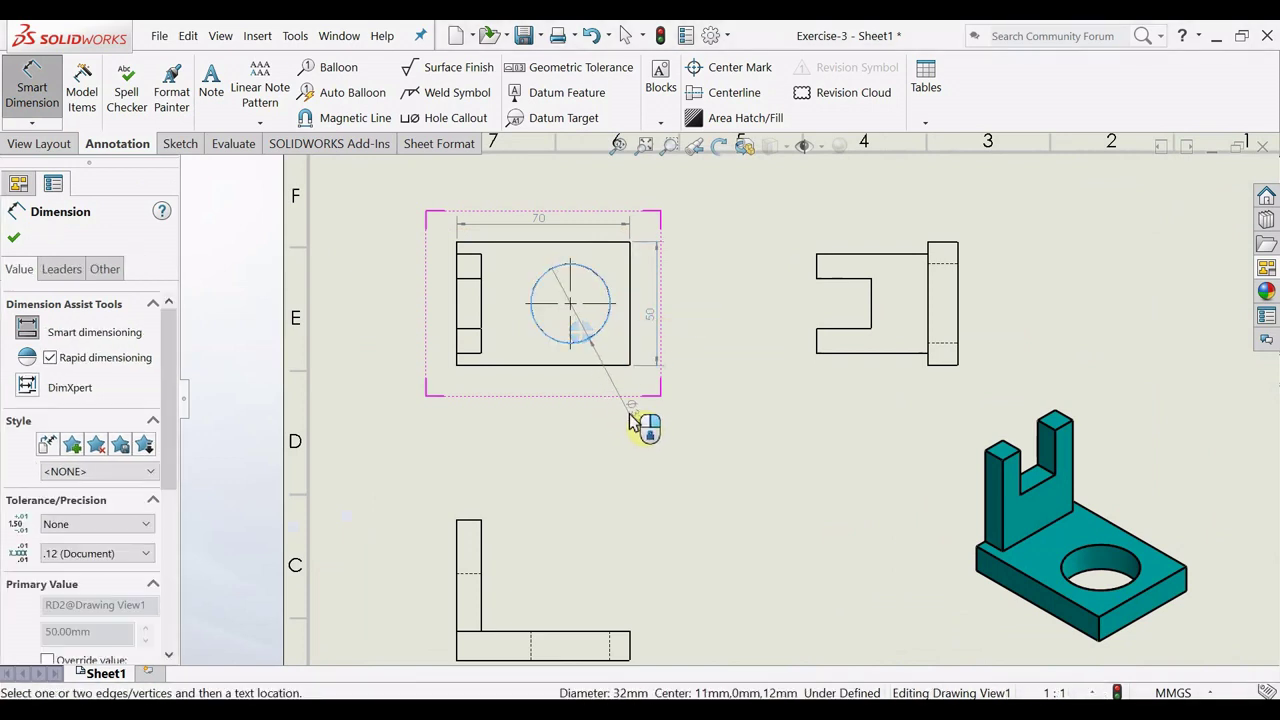
{"action": "left_click", "coordinate": [631, 422]}
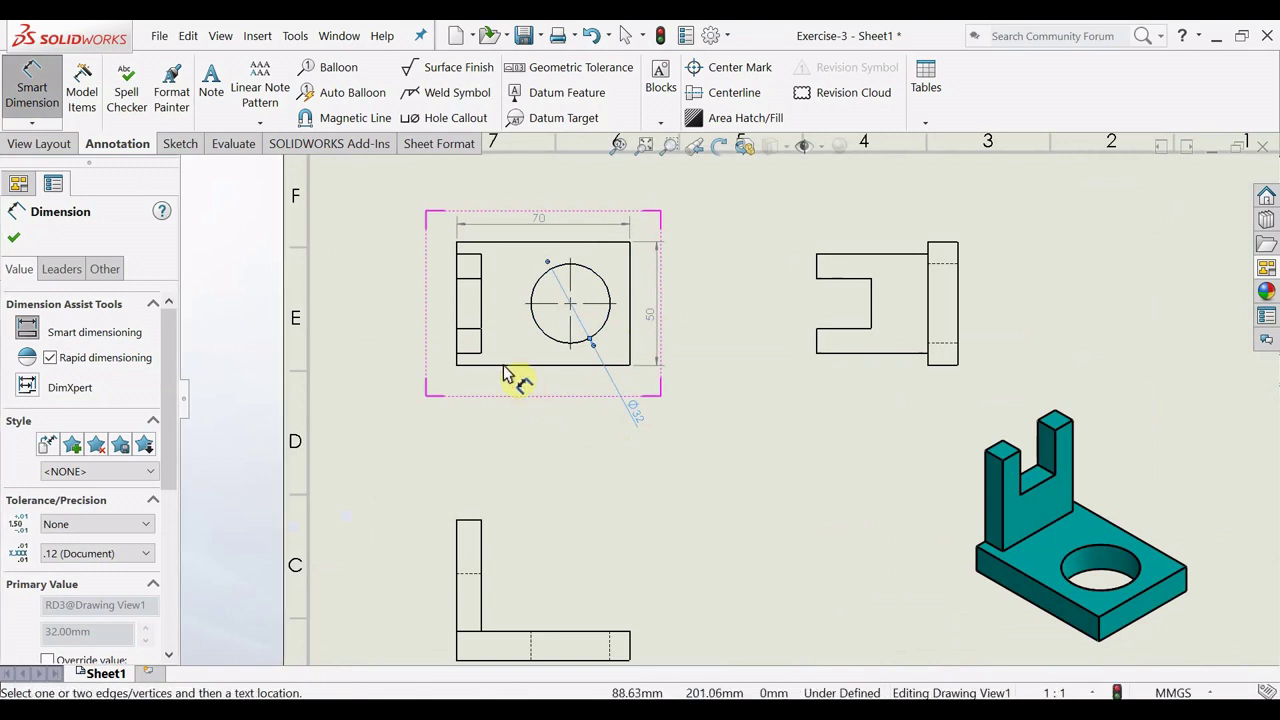
- Add the 5, 20 and 5 slot-spacing dimensions along the plate view's left side
{"action": "scroll", "coordinate": [450, 255], "scroll_direction": "down", "scroll_amount": 2}
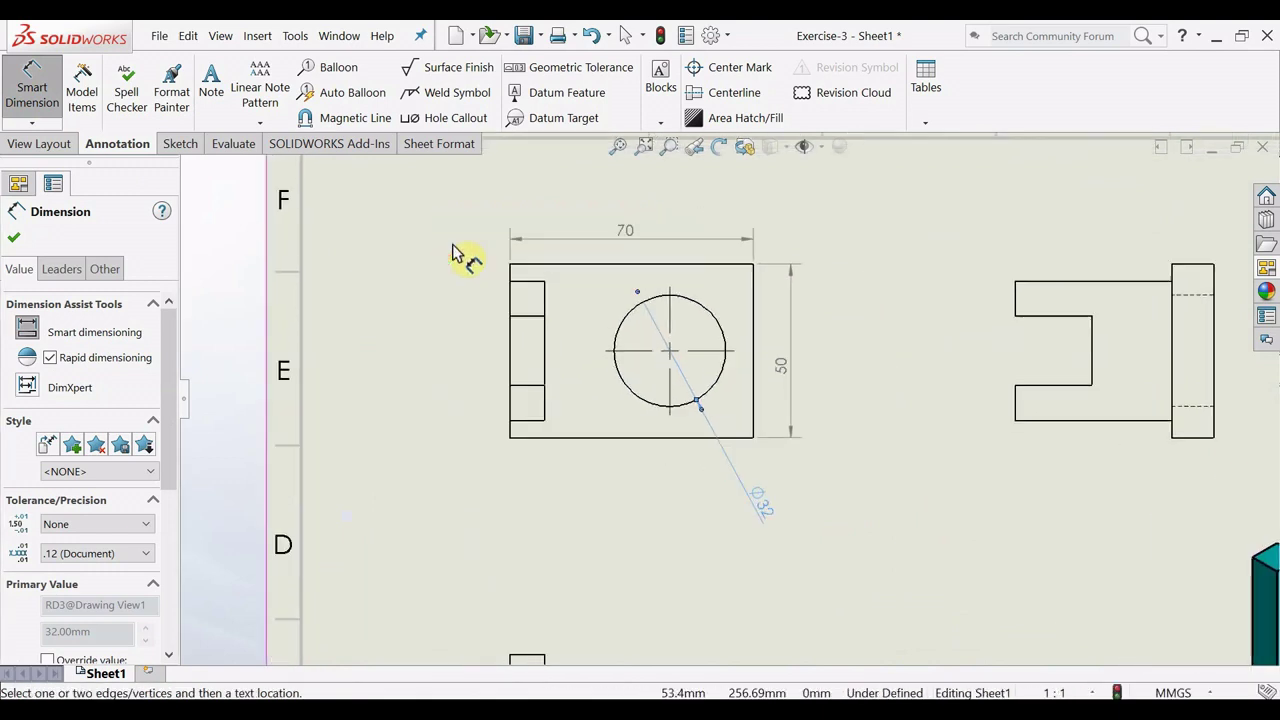
{"action": "scroll", "coordinate": [465, 258], "scroll_direction": "down", "scroll_amount": 1}
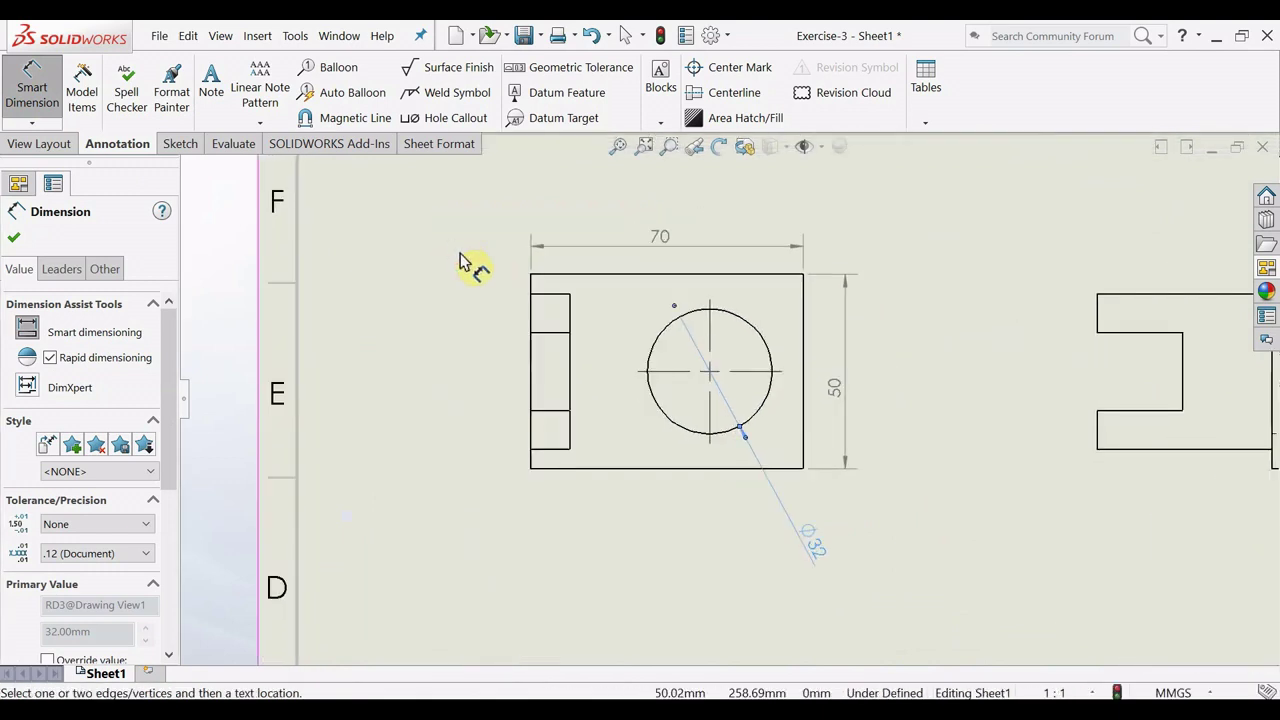
{"action": "left_click", "coordinate": [536, 276]}
{"action": "left_click", "coordinate": [552, 294]}
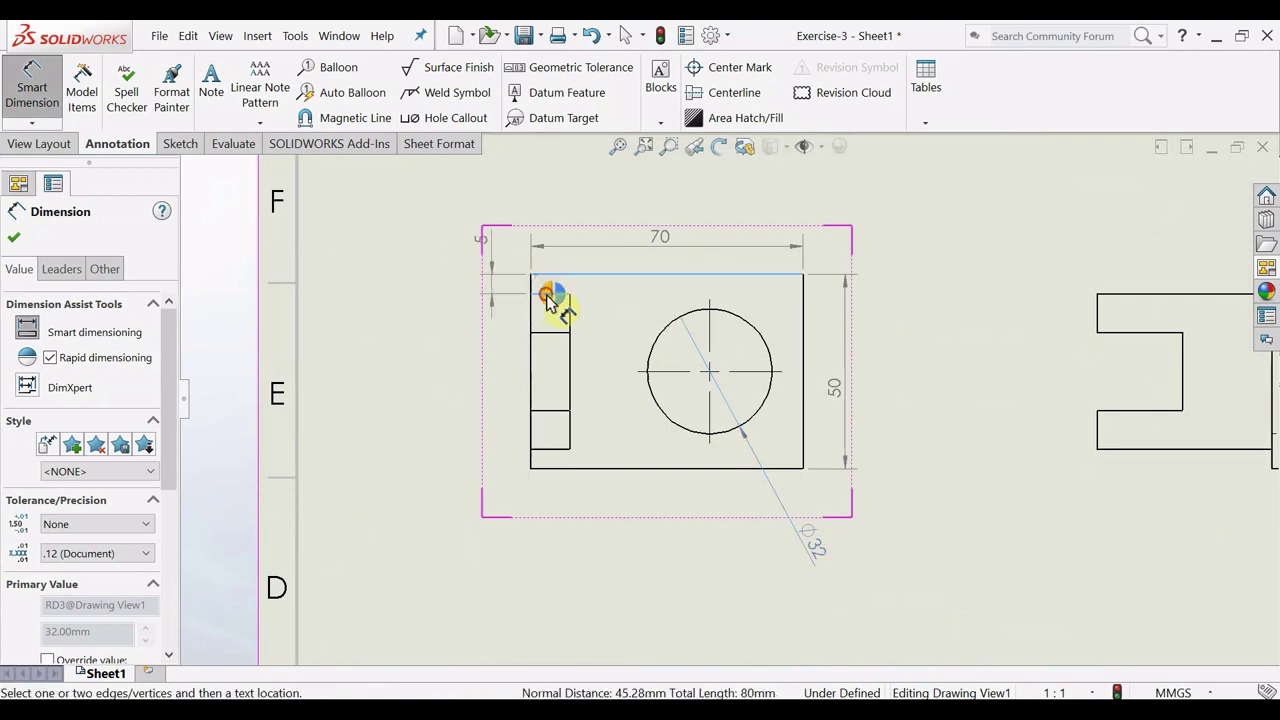
{"action": "left_click", "coordinate": [489, 300]}
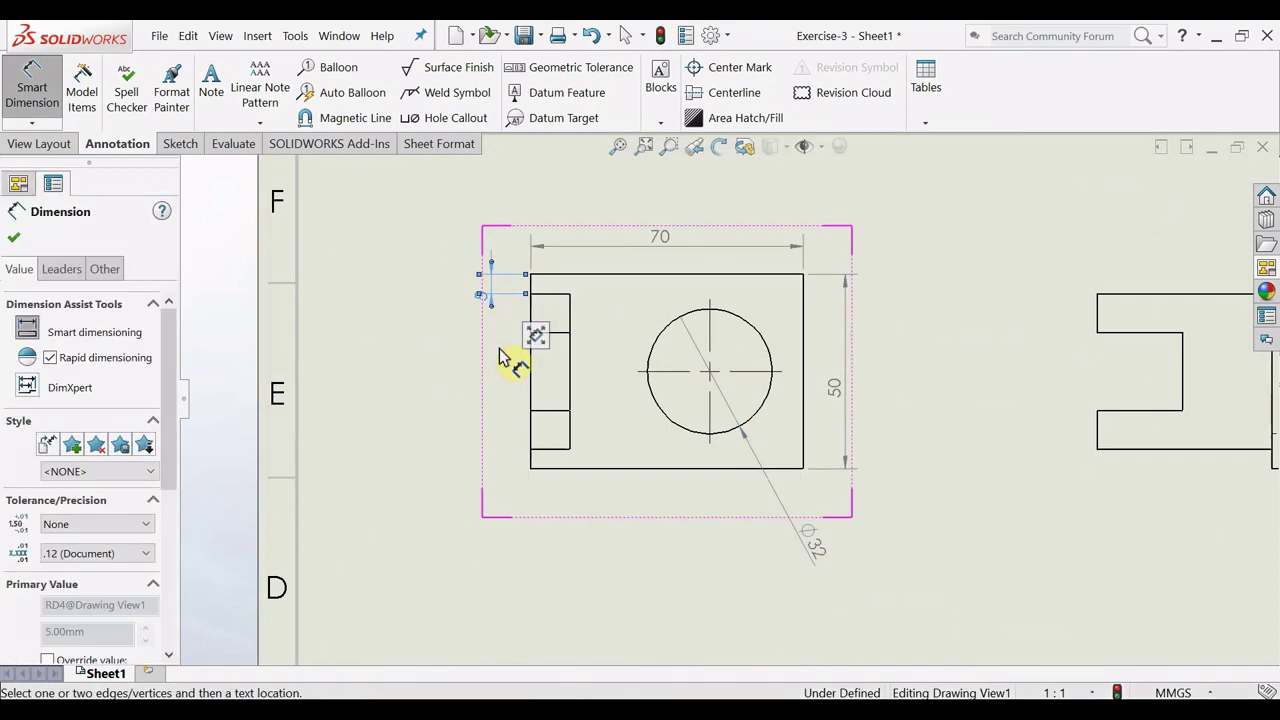
{"action": "left_click", "coordinate": [545, 449]}
{"action": "left_click", "coordinate": [545, 468]}
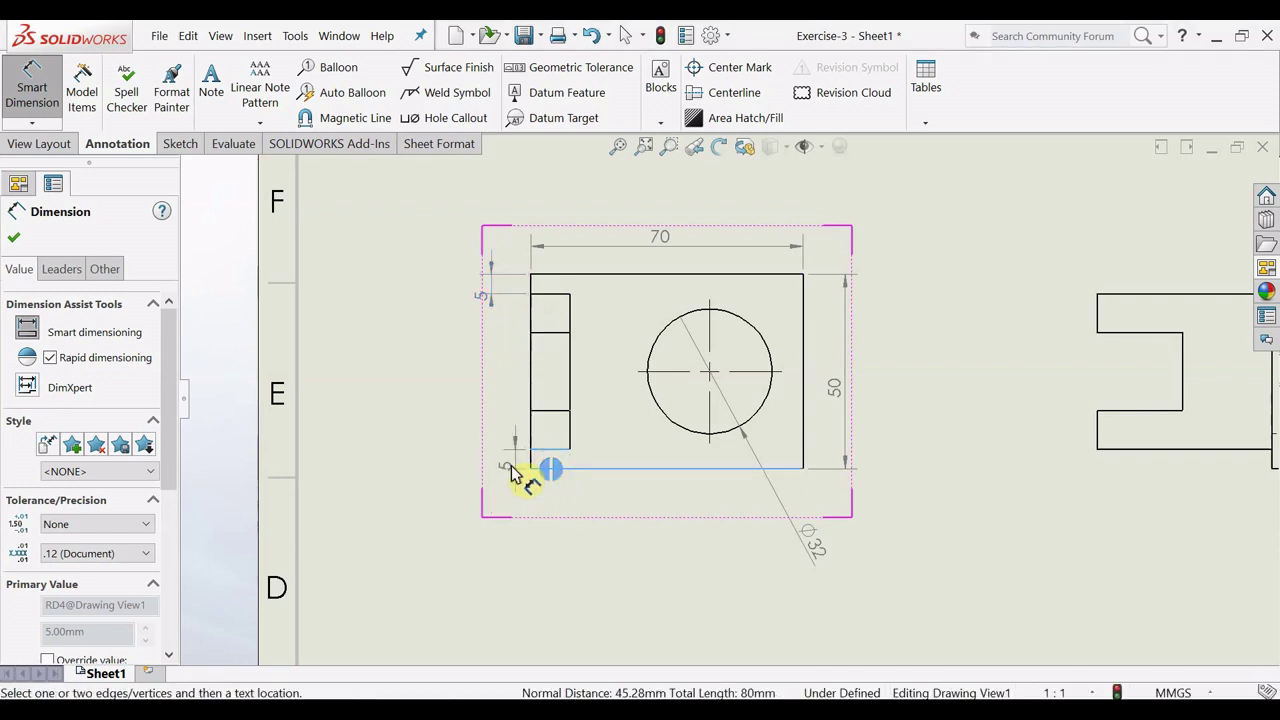
{"action": "left_click", "coordinate": [500, 470]}
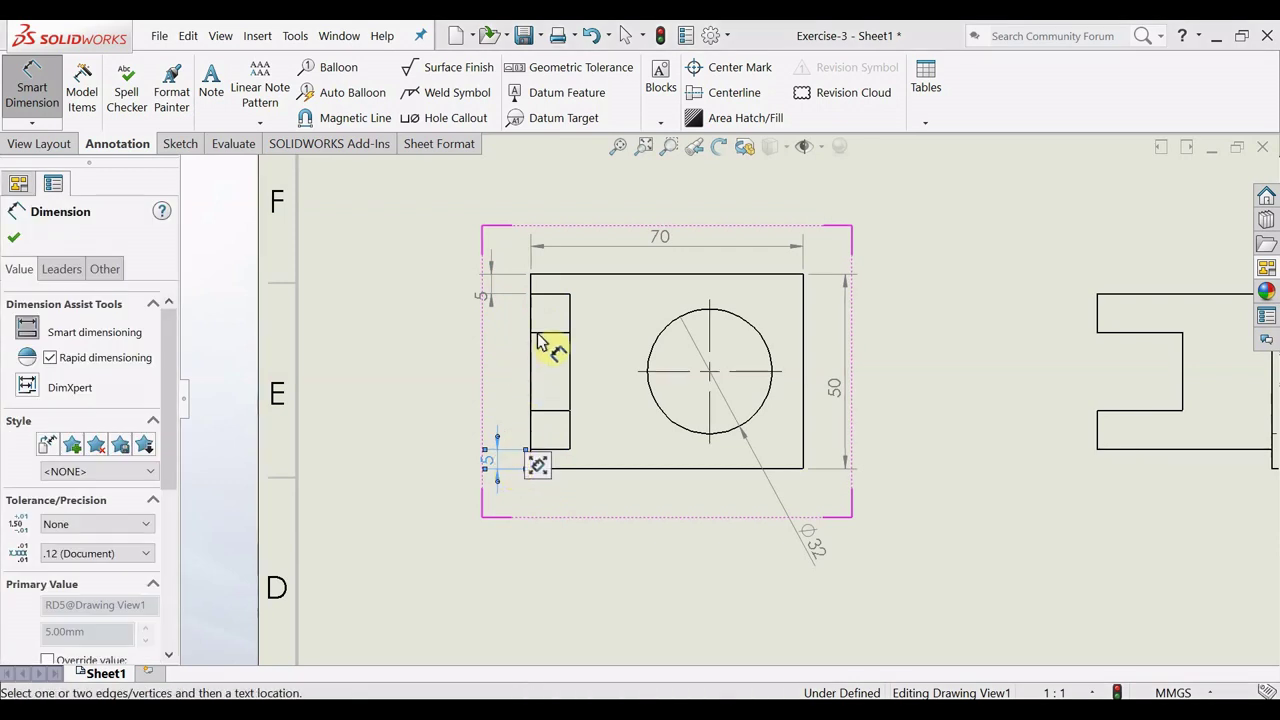
{"action": "left_click", "coordinate": [537, 337]}
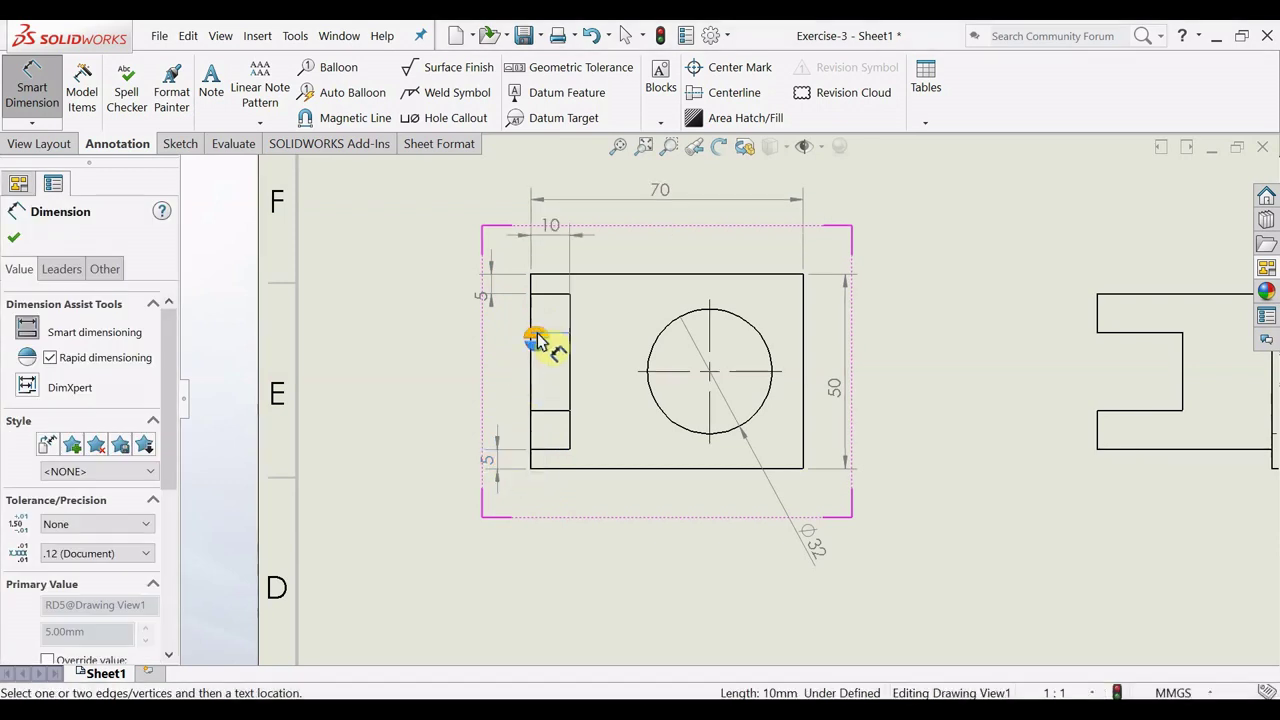
{"action": "left_click", "coordinate": [553, 409]}
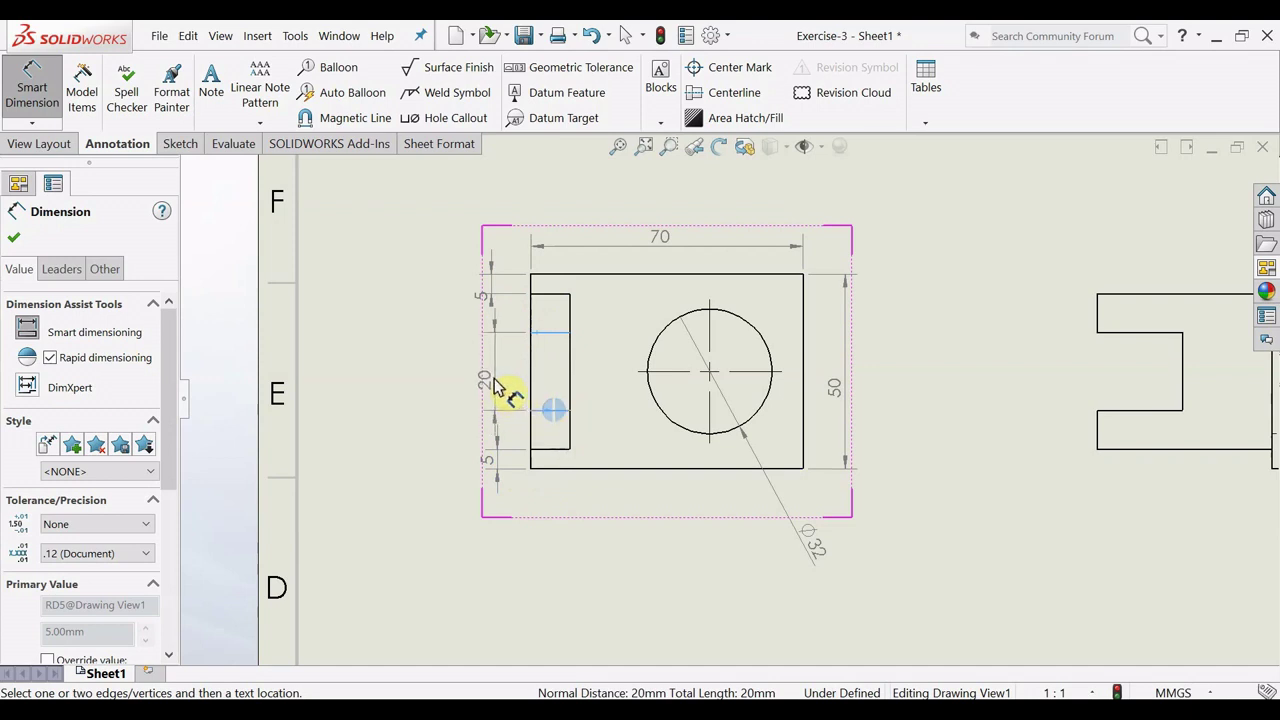
{"action": "left_click", "coordinate": [491, 382]}
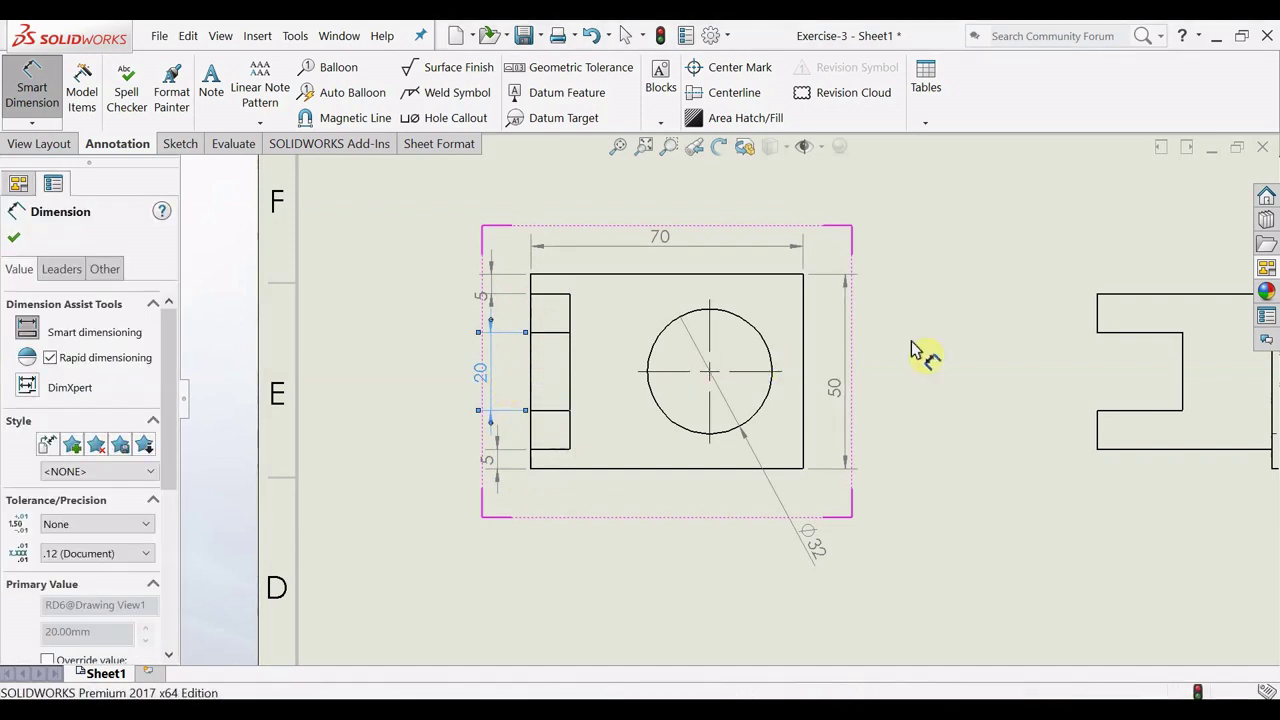
{"action": "key", "text": "Escape"}
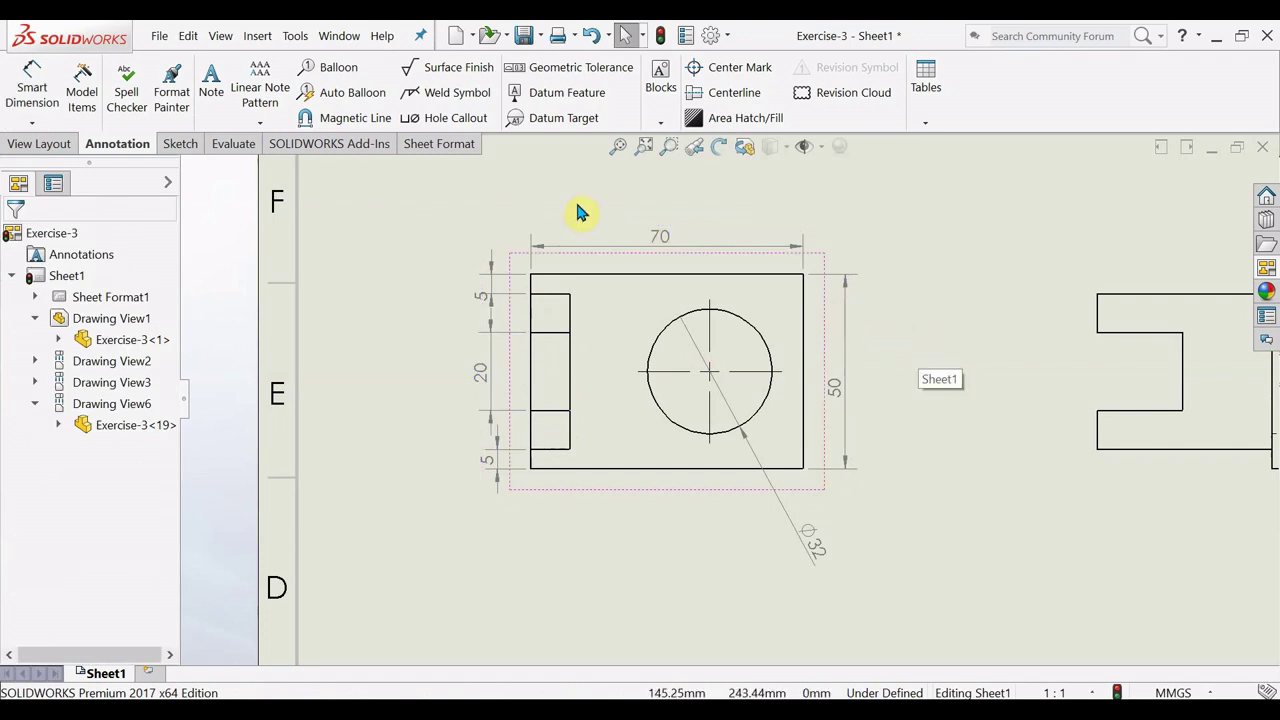
- Dimension the side view's height as 40, placed to the left of the view
{"action": "left_click", "coordinate": [32, 88]}
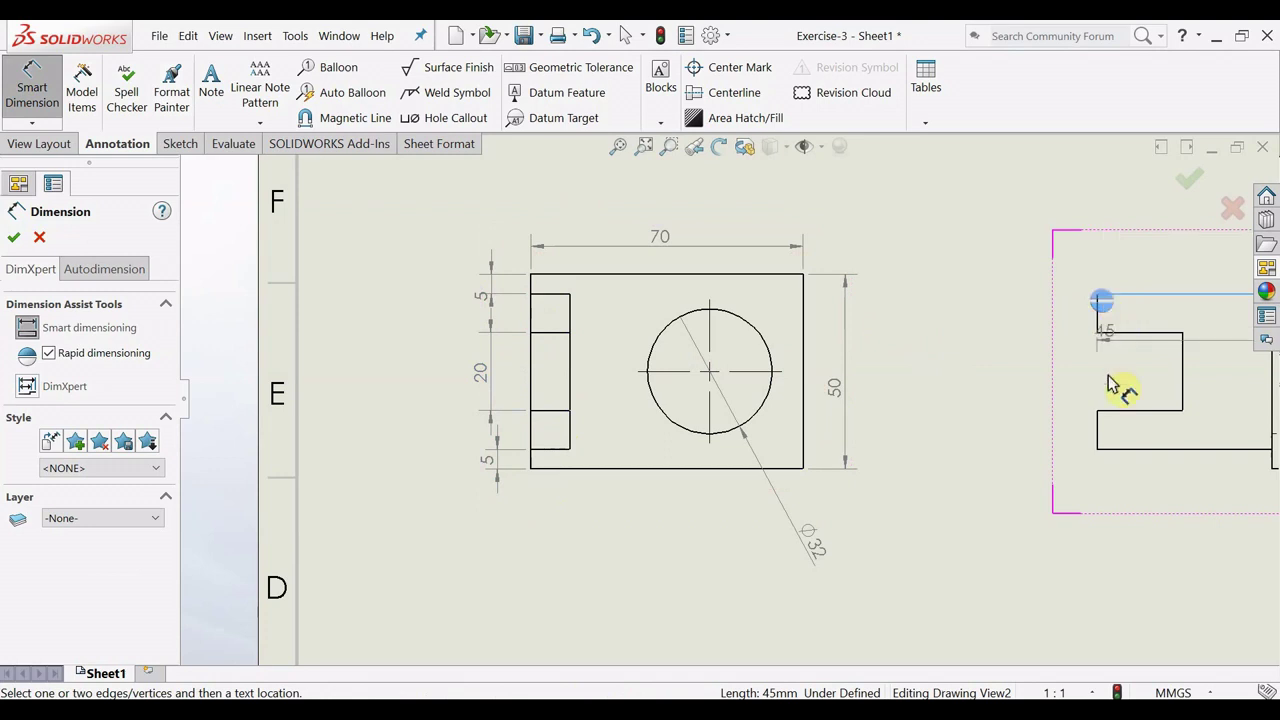
{"action": "left_click", "coordinate": [1115, 450]}
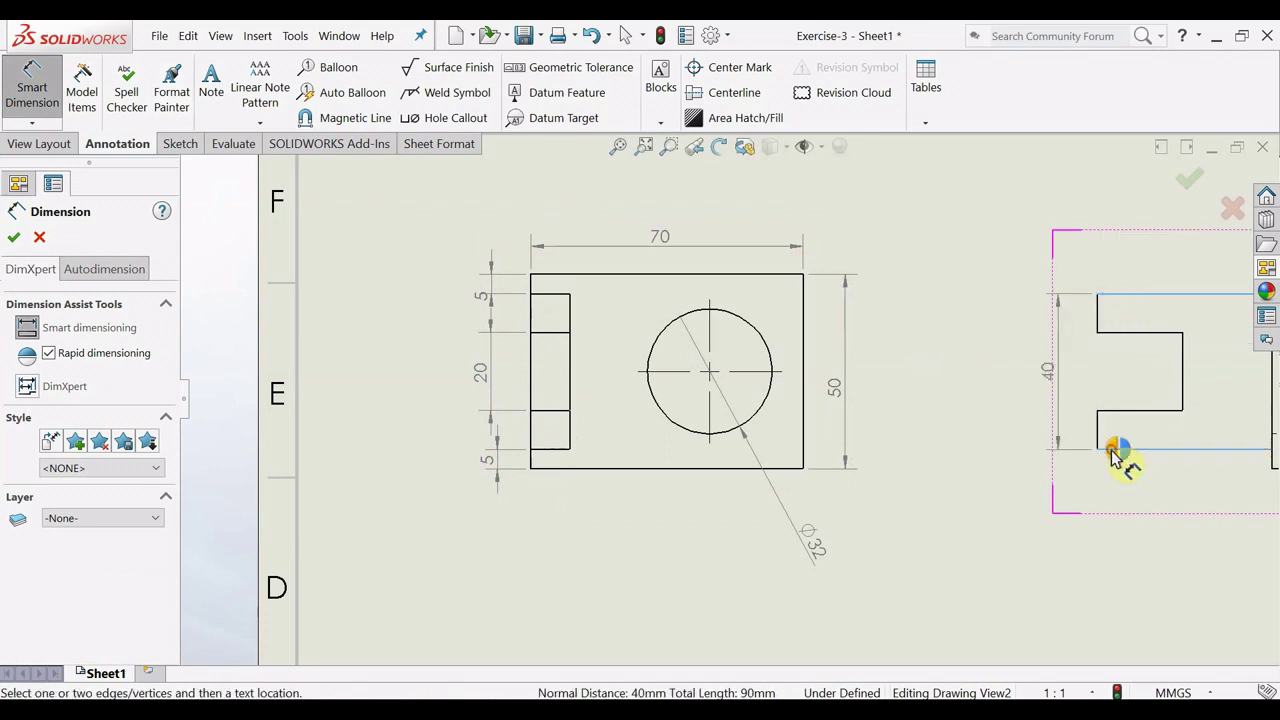
{"action": "left_click", "coordinate": [1055, 408]}
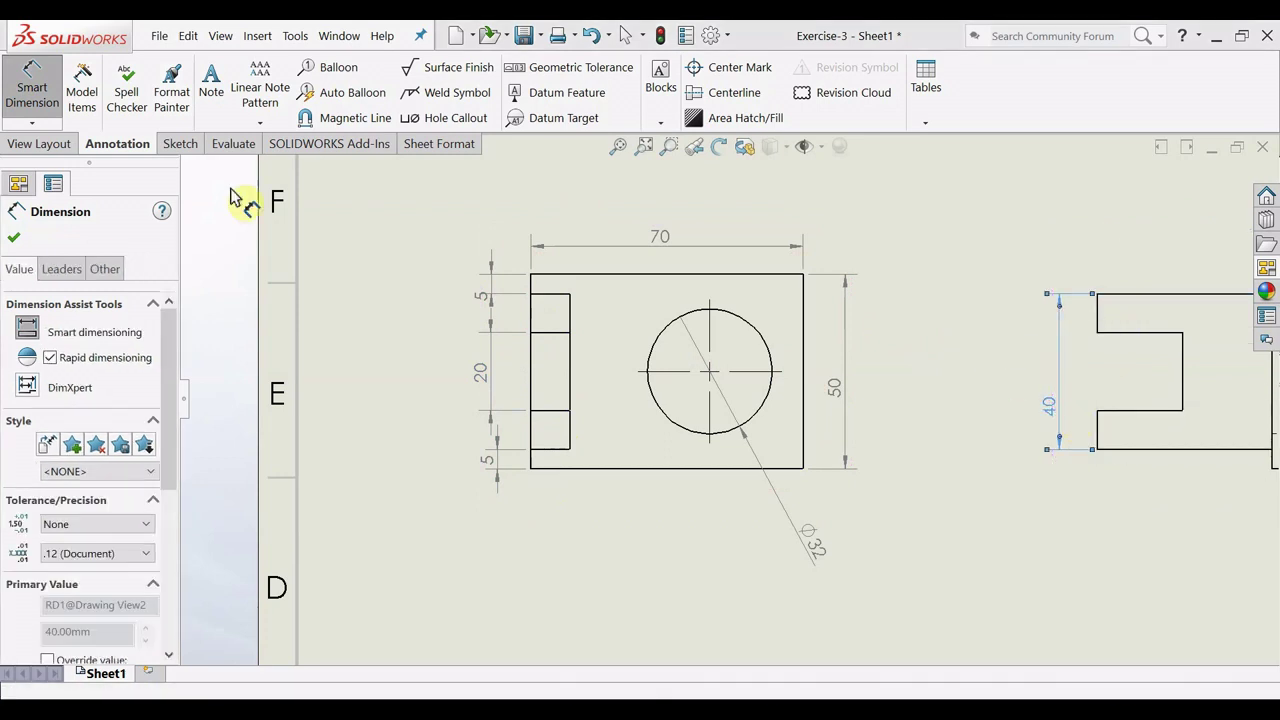
{"action": "scroll", "coordinate": [628, 268], "scroll_direction": "down", "scroll_amount": 1}
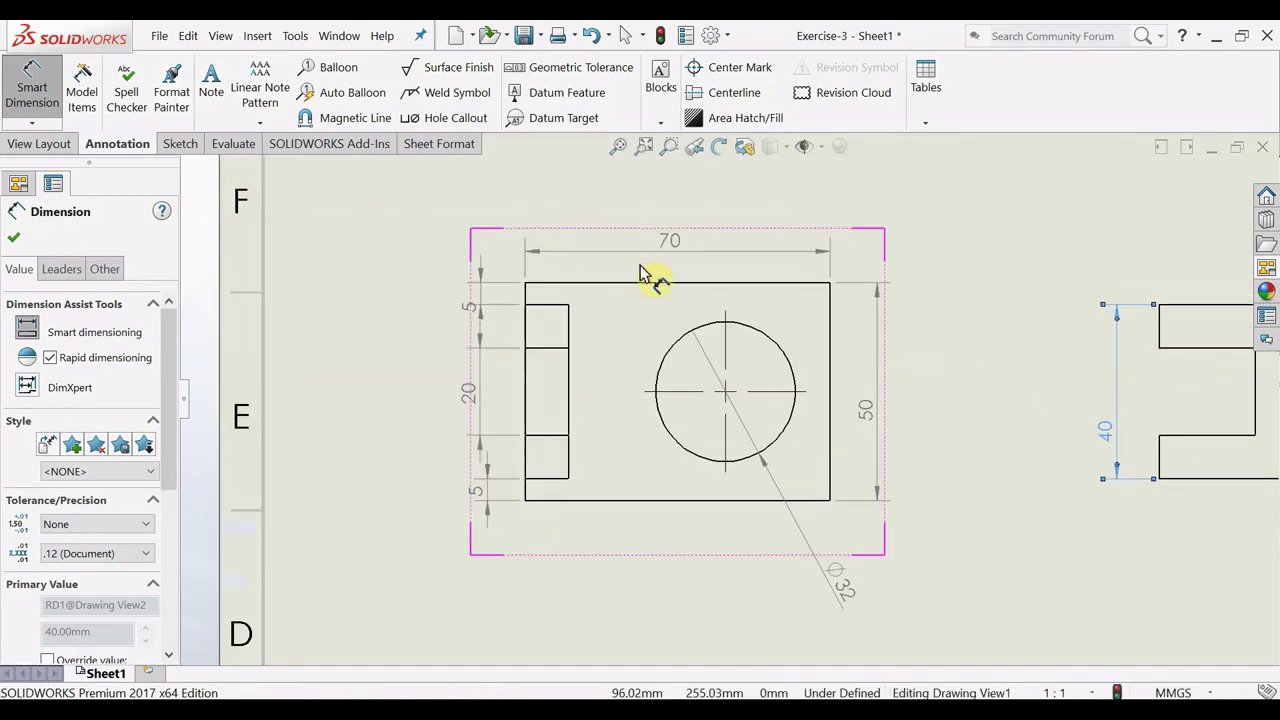
{"action": "scroll", "coordinate": [645, 272], "scroll_direction": "down", "scroll_amount": 1}
{"action": "scroll", "coordinate": [645, 272], "scroll_direction": "up", "scroll_amount": 2}
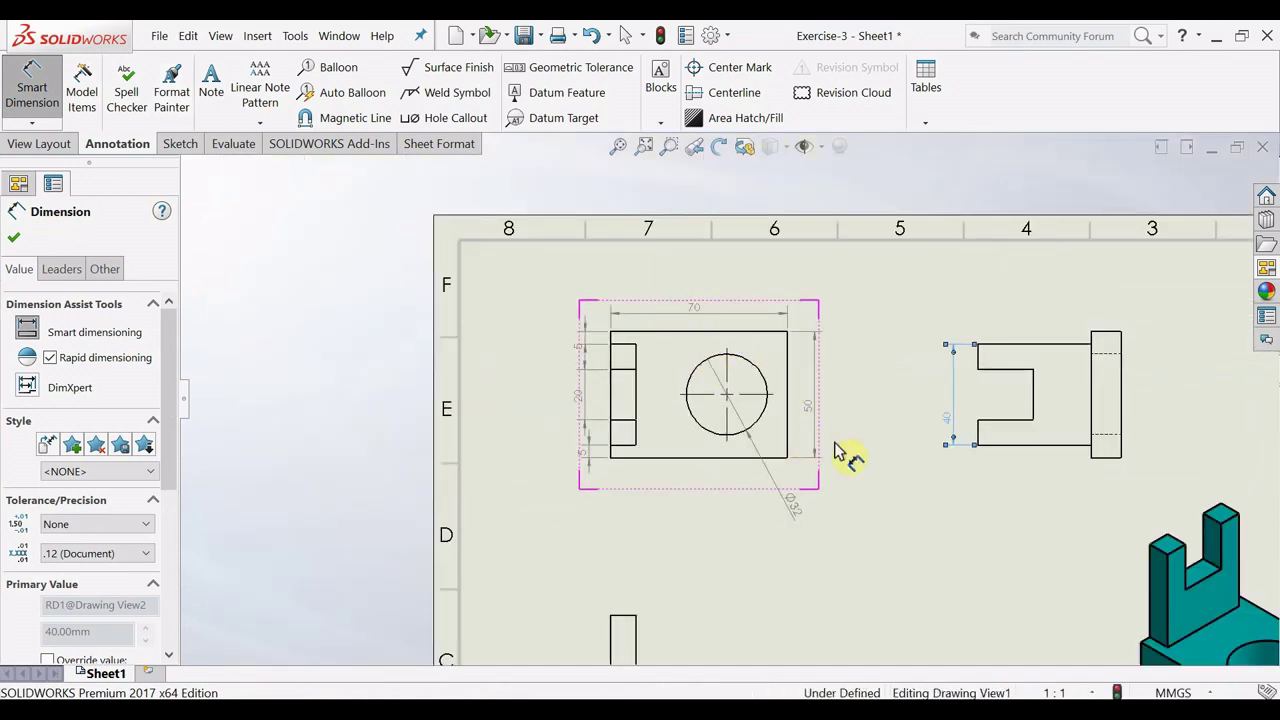
{"action": "scroll", "coordinate": [845, 446], "scroll_direction": "up", "scroll_amount": 2}
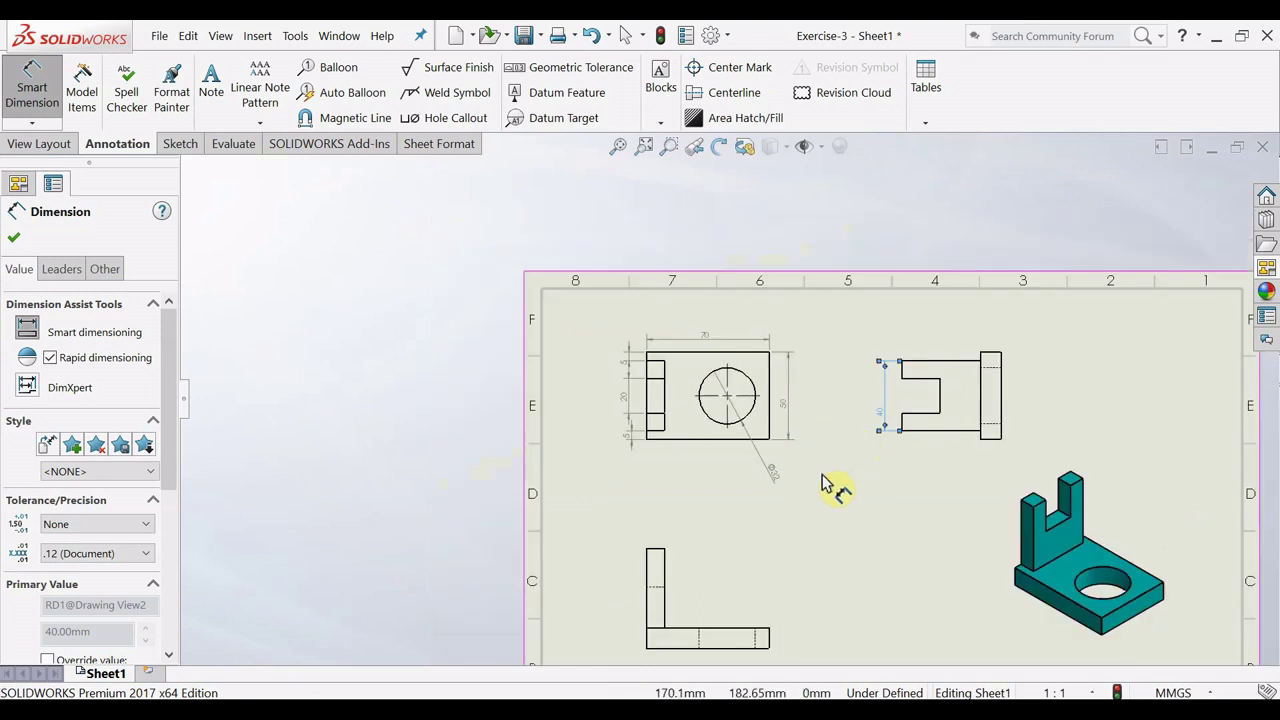
{"action": "scroll", "coordinate": [868, 436], "scroll_direction": "up", "scroll_amount": 2}
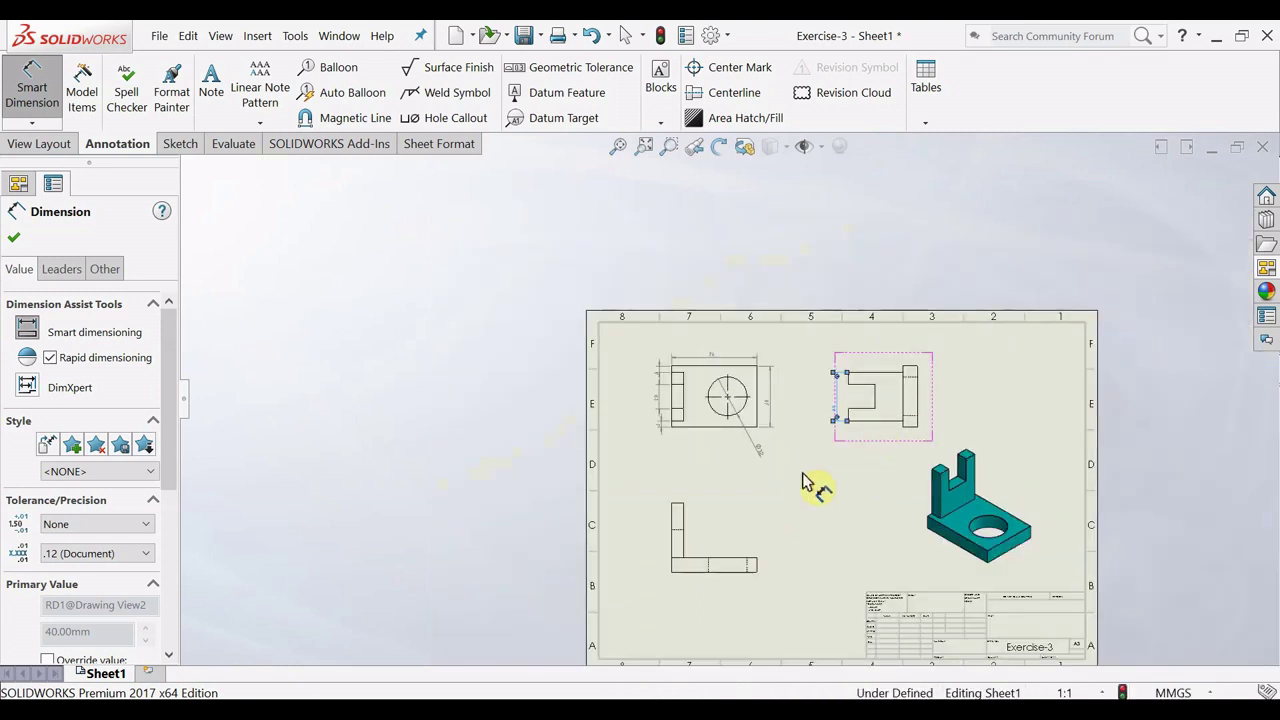
{"action": "scroll", "coordinate": [690, 571], "scroll_direction": "down", "scroll_amount": 2}
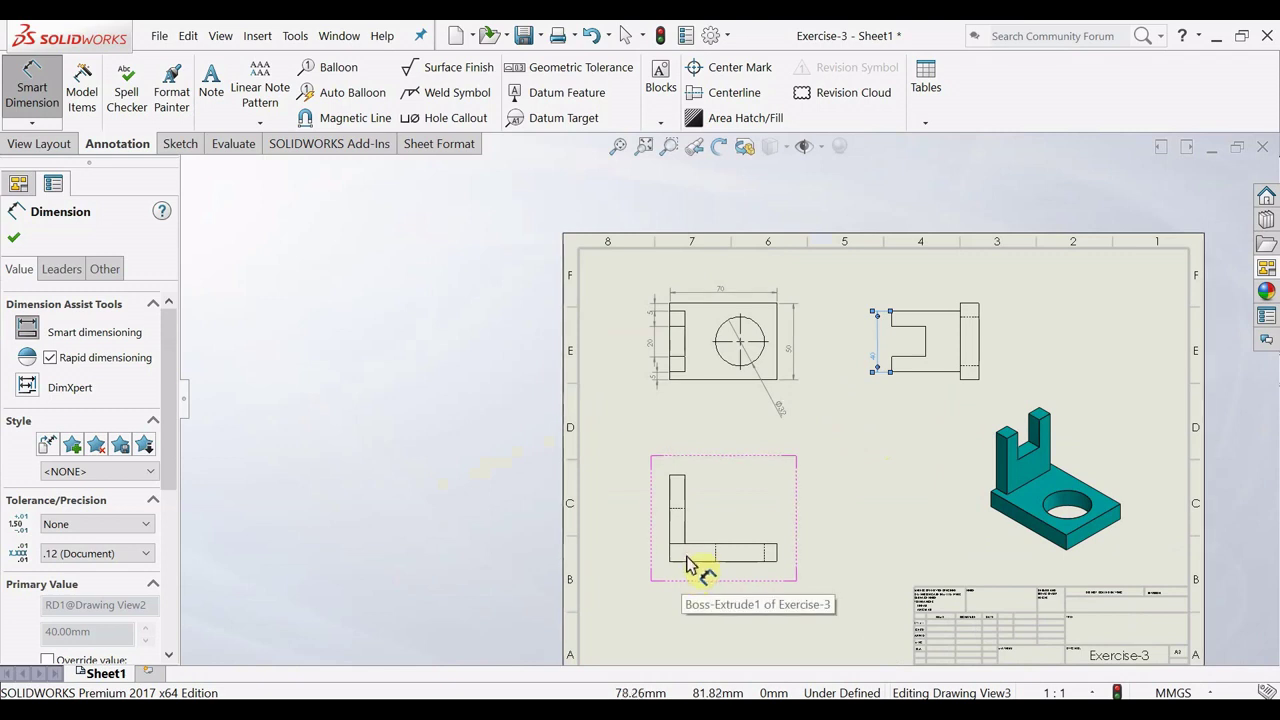
{"action": "scroll", "coordinate": [690, 568], "scroll_direction": "down", "scroll_amount": 1}
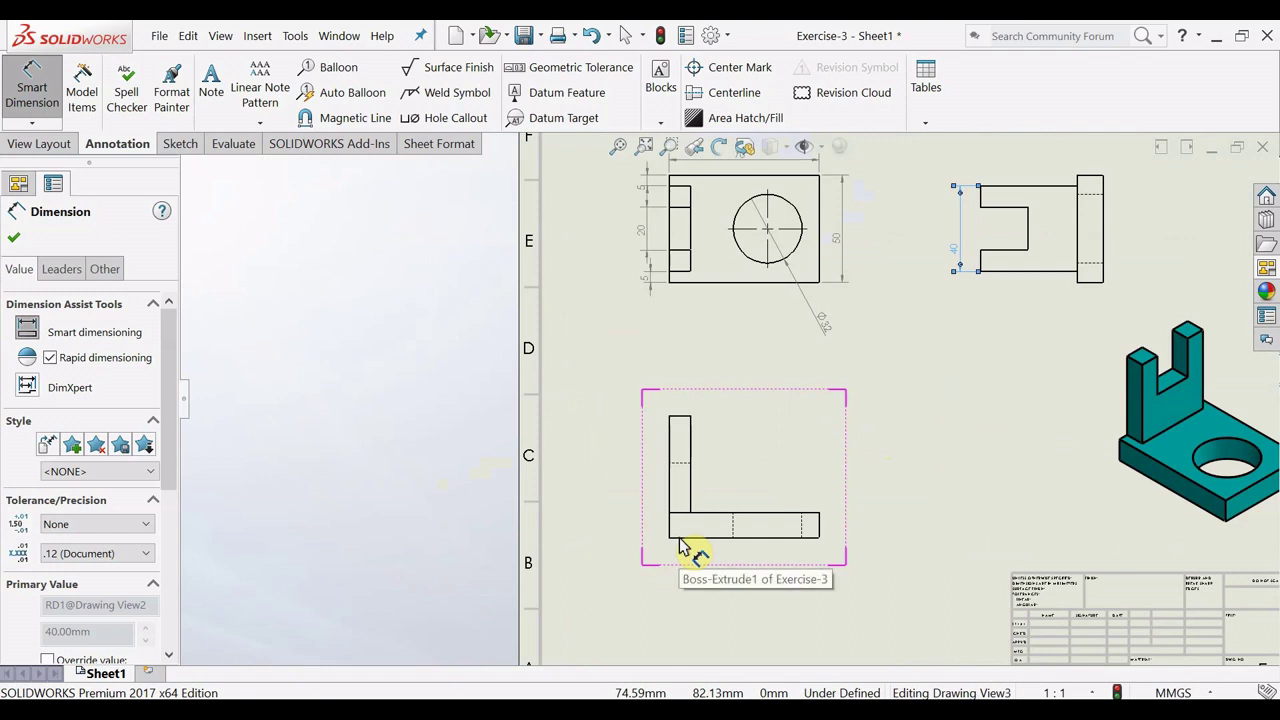
- Add the 57 overall height and the 22 leg-top-to-hidden-edge dimensions to the L-shaped view
{"action": "left_click", "coordinate": [679, 538]}
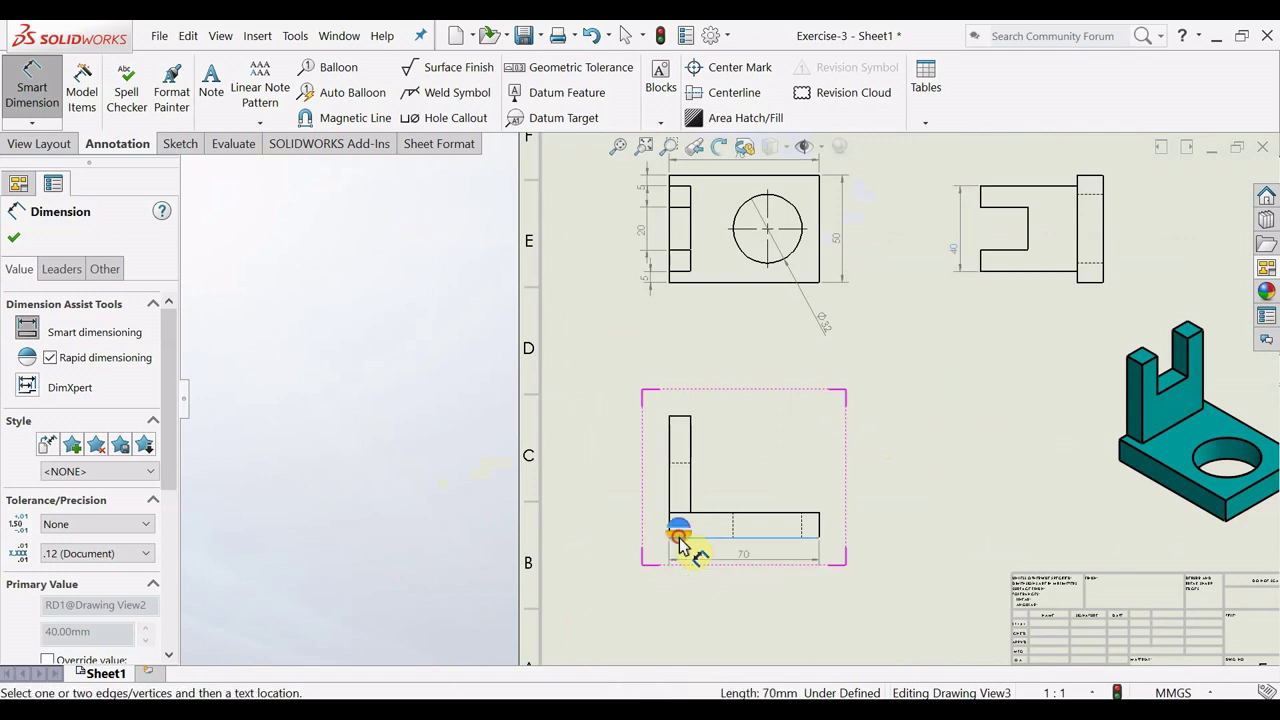
{"action": "left_click", "coordinate": [681, 416]}
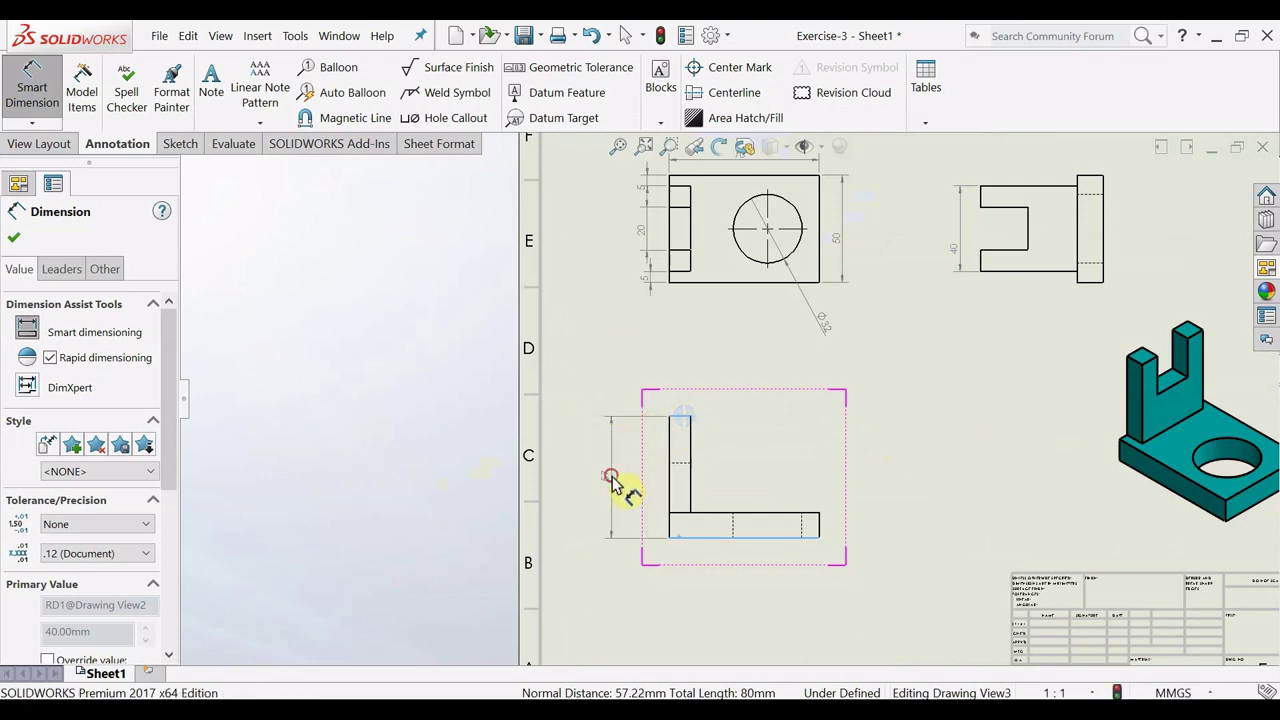
{"action": "left_click", "coordinate": [610, 481]}
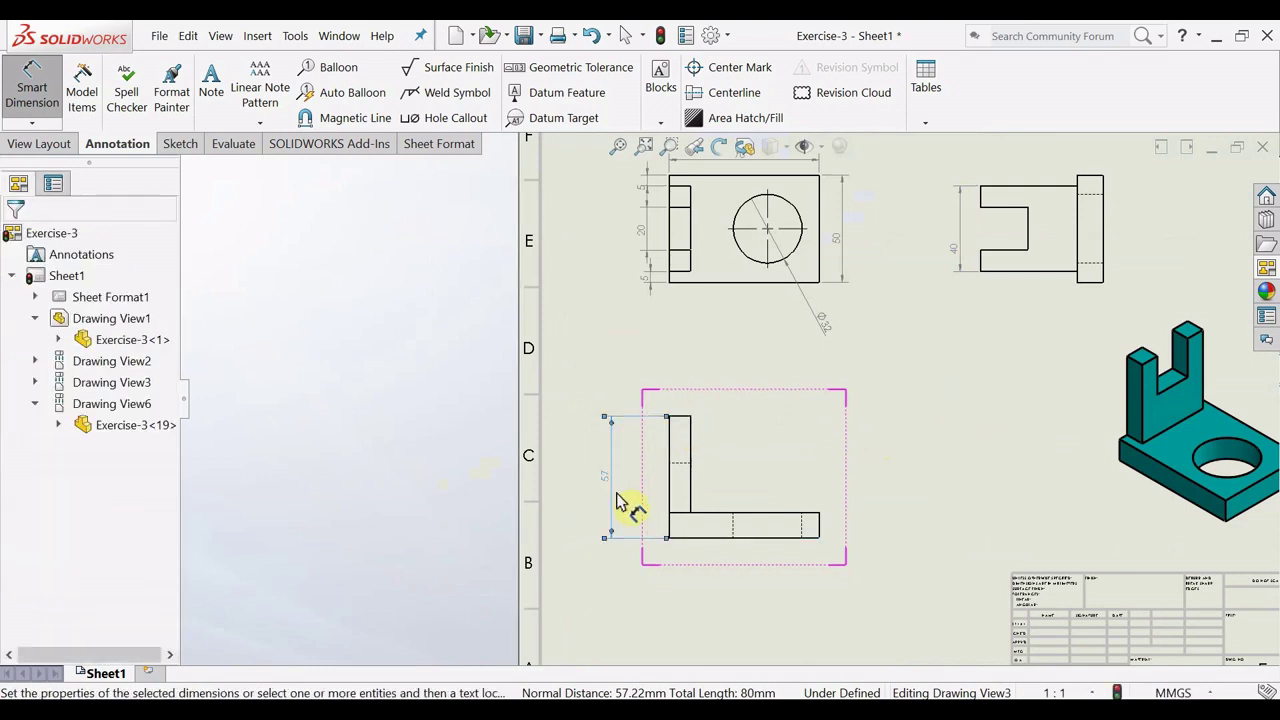
{"action": "left_click", "coordinate": [681, 418]}
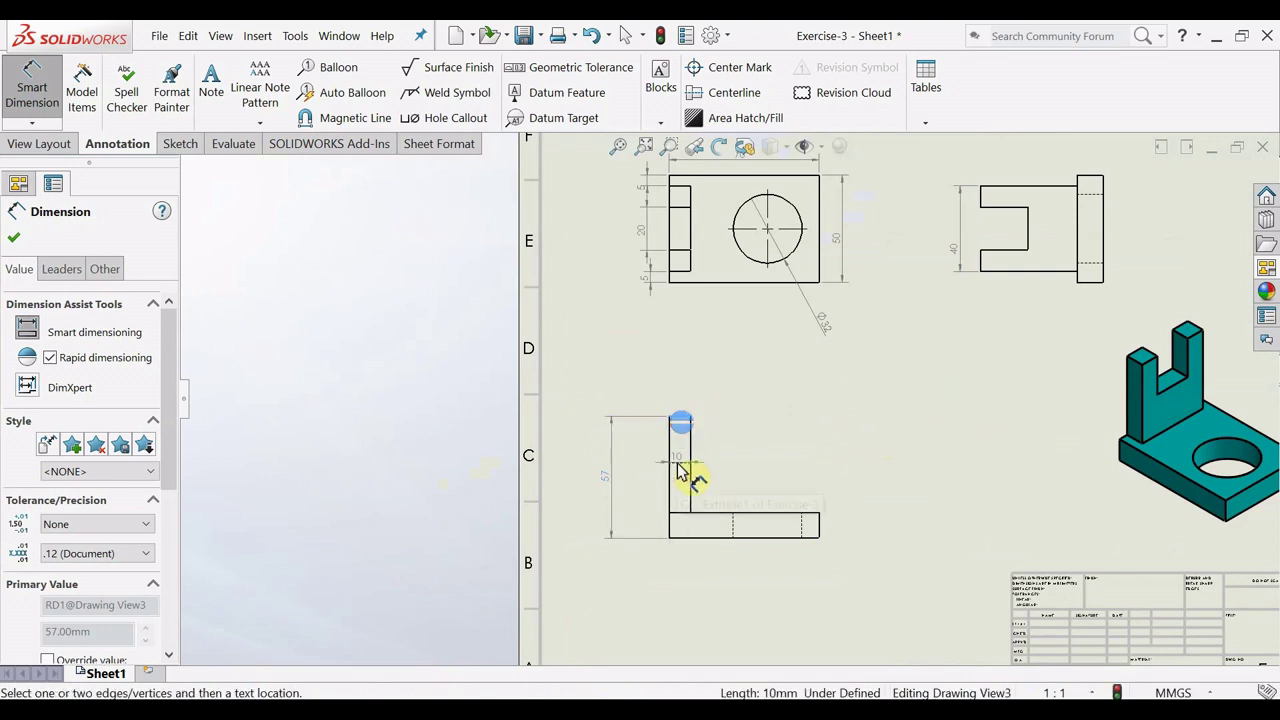
{"action": "left_click", "coordinate": [681, 462]}
{"action": "key", "text": "f"}
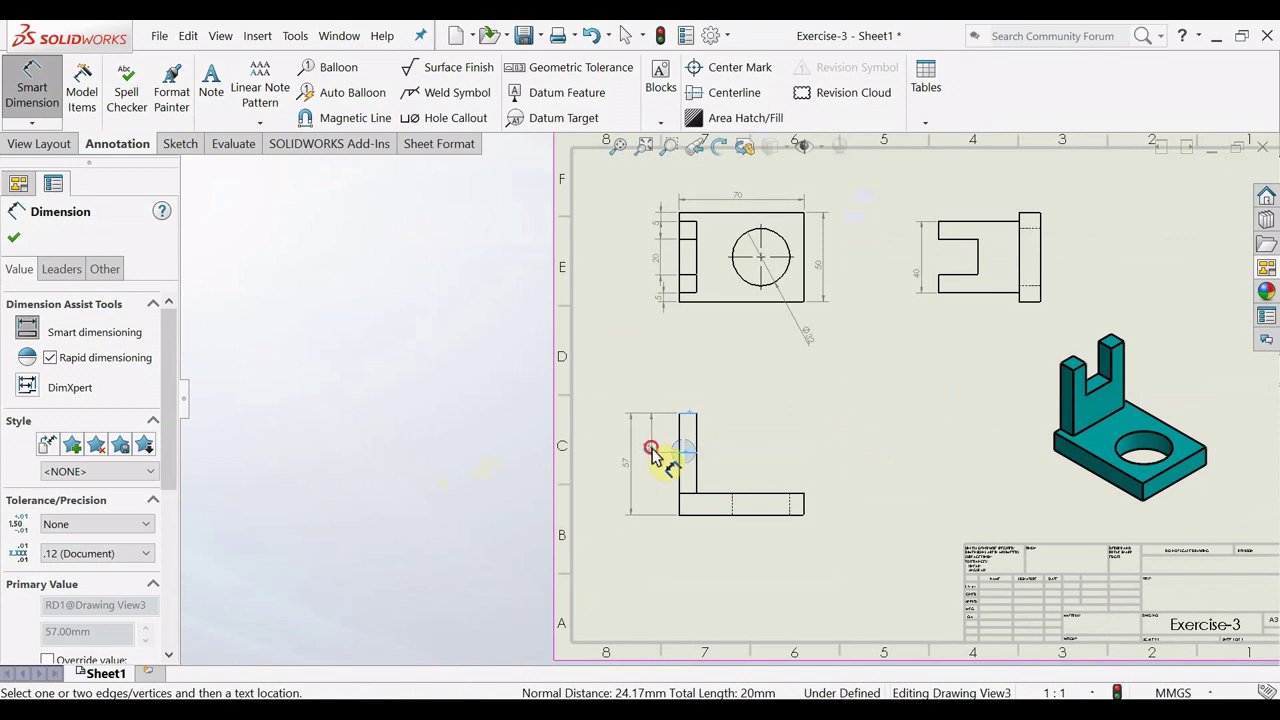
{"action": "left_click", "coordinate": [652, 452]}
{"action": "left_click", "coordinate": [14, 237]}
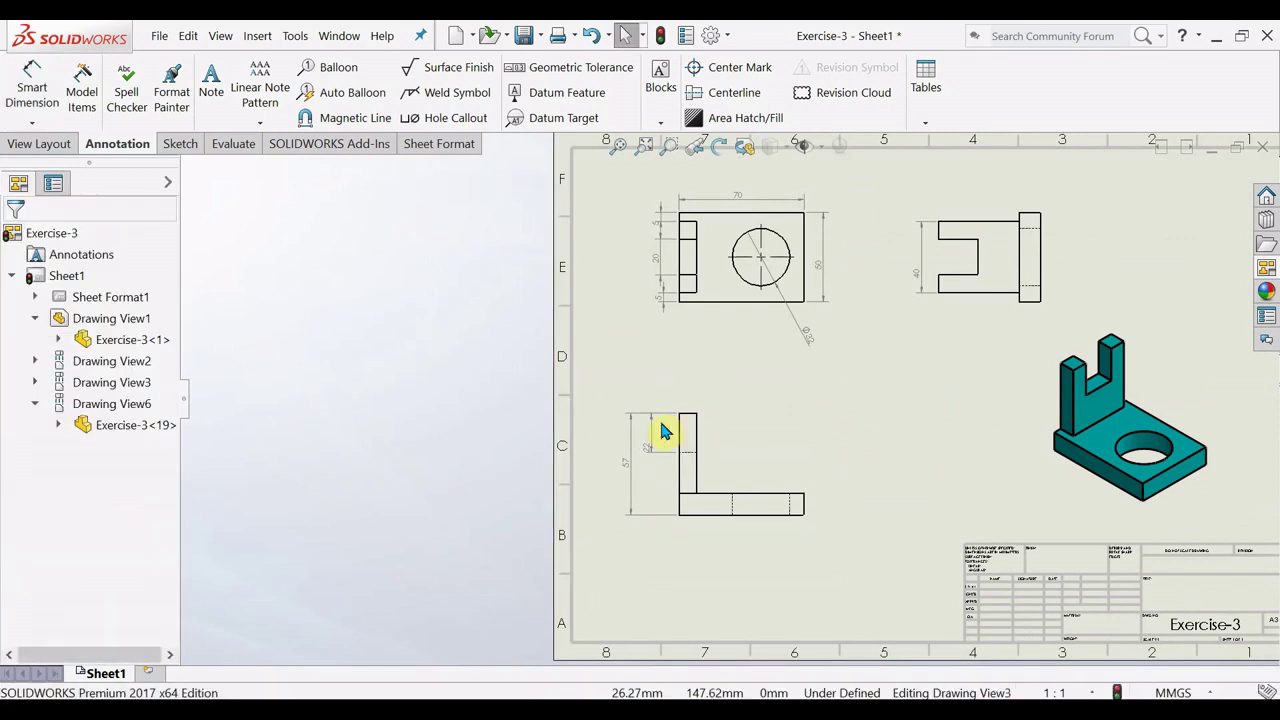
- Move the 22 dimension text up beside the upright leg
{"action": "scroll", "coordinate": [662, 438], "scroll_direction": "down", "scroll_amount": 2}
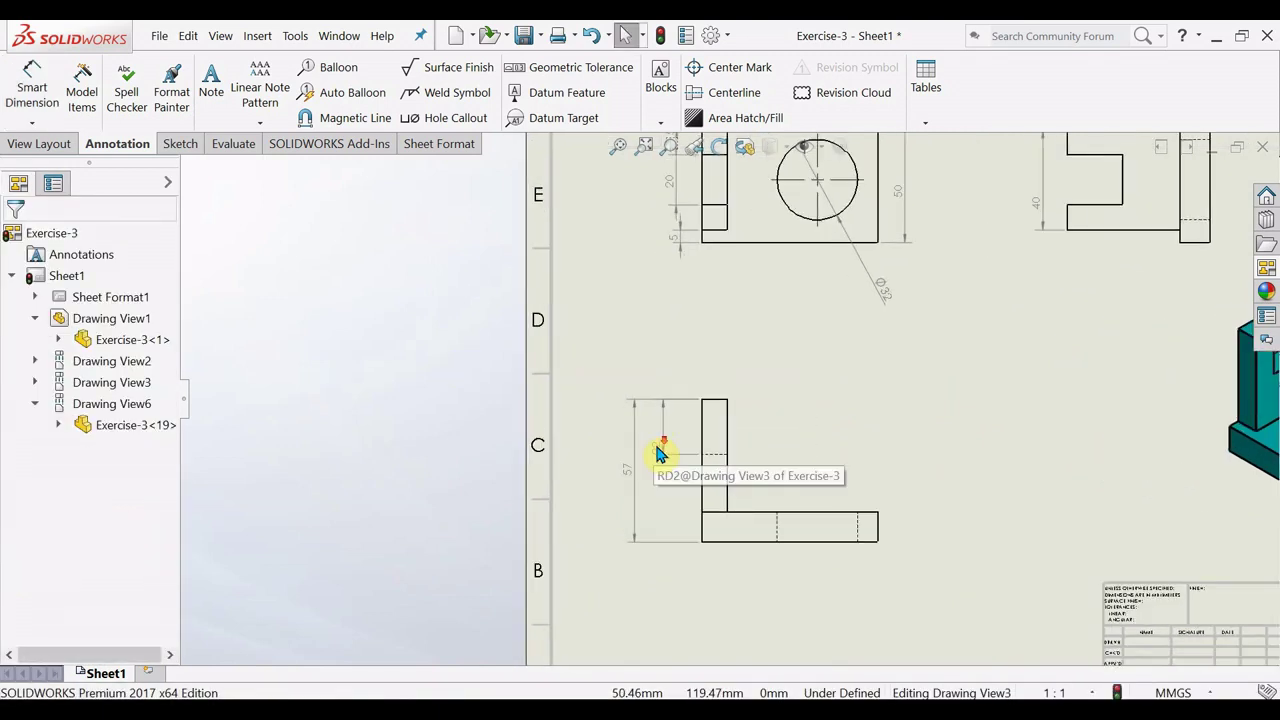
{"action": "scroll", "coordinate": [658, 452], "scroll_direction": "down", "scroll_amount": 2}
{"action": "left_click", "coordinate": [668, 450]}
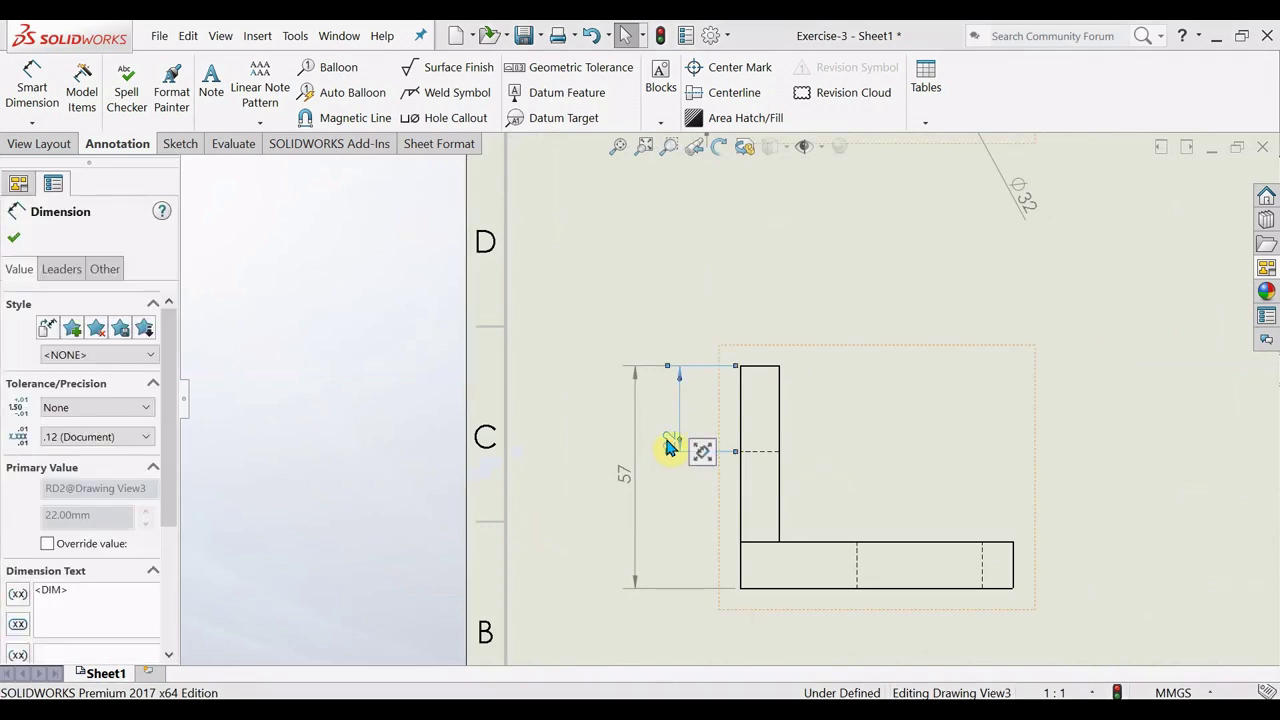
{"action": "left_click_drag", "start_coordinate": [670, 448], "coordinate": [670, 436]}
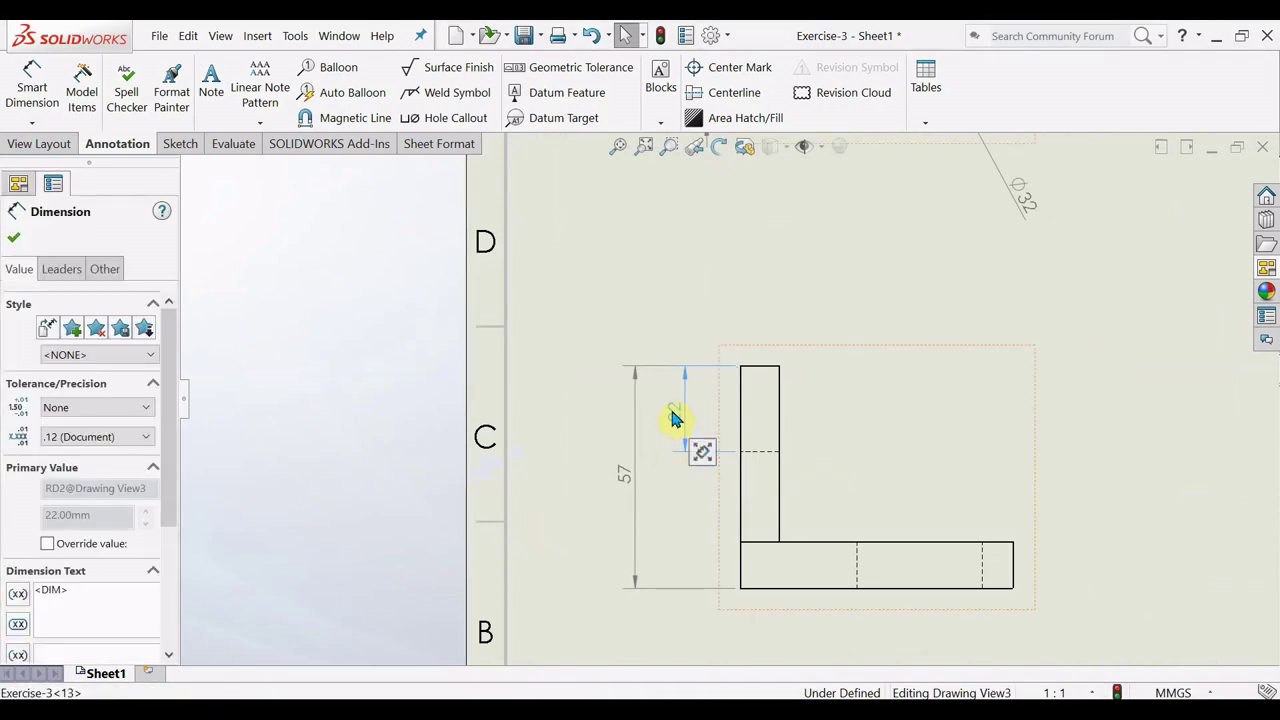
{"action": "left_click", "coordinate": [571, 428]}
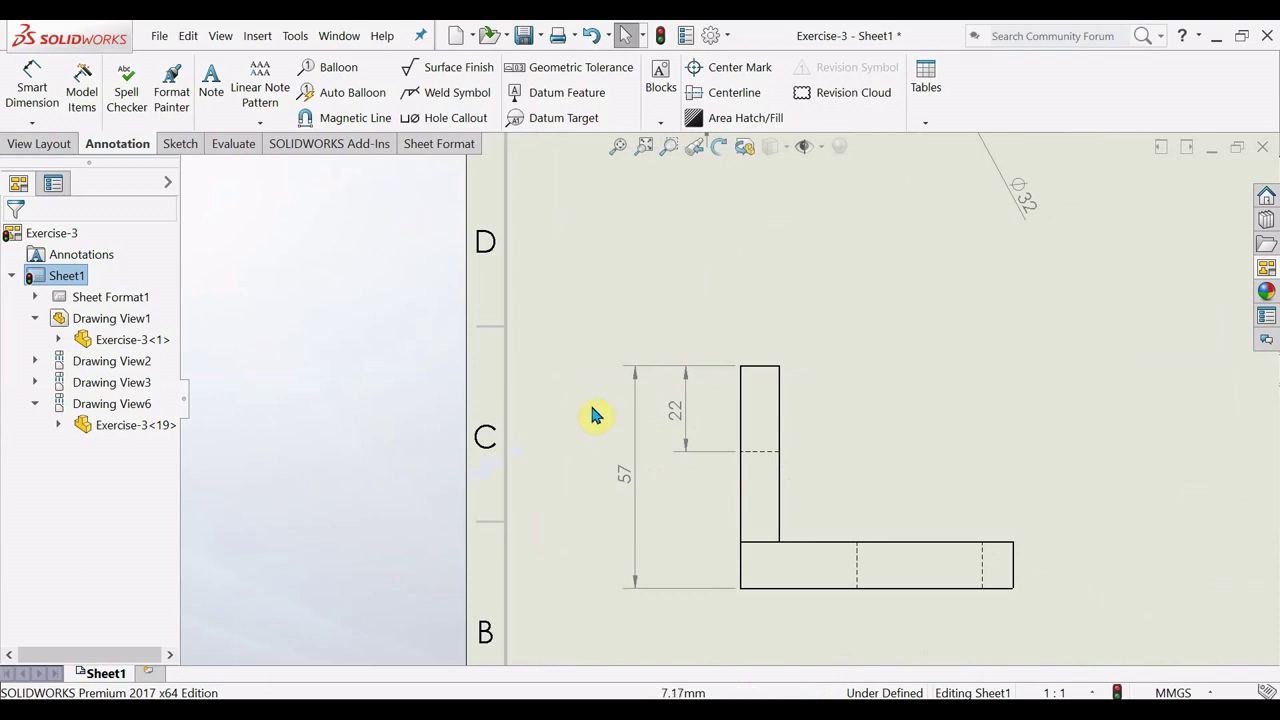
- Drag the side view's 40 dimension text higher up beside the view
{"action": "scroll", "coordinate": [728, 374], "scroll_direction": "up", "scroll_amount": 1}
{"action": "scroll", "coordinate": [728, 376], "scroll_direction": "up", "scroll_amount": 1}
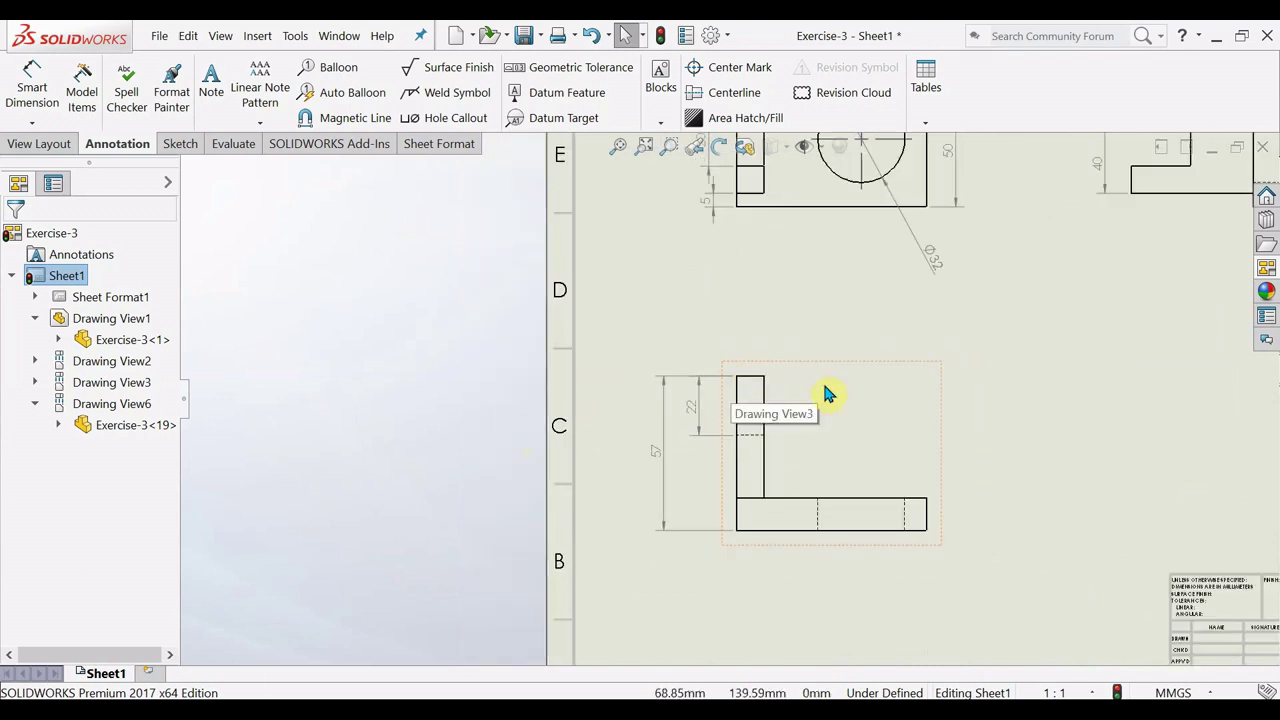
{"action": "scroll", "coordinate": [826, 393], "scroll_direction": "up", "scroll_amount": 1}
{"action": "scroll", "coordinate": [826, 393], "scroll_direction": "up", "scroll_amount": 1}
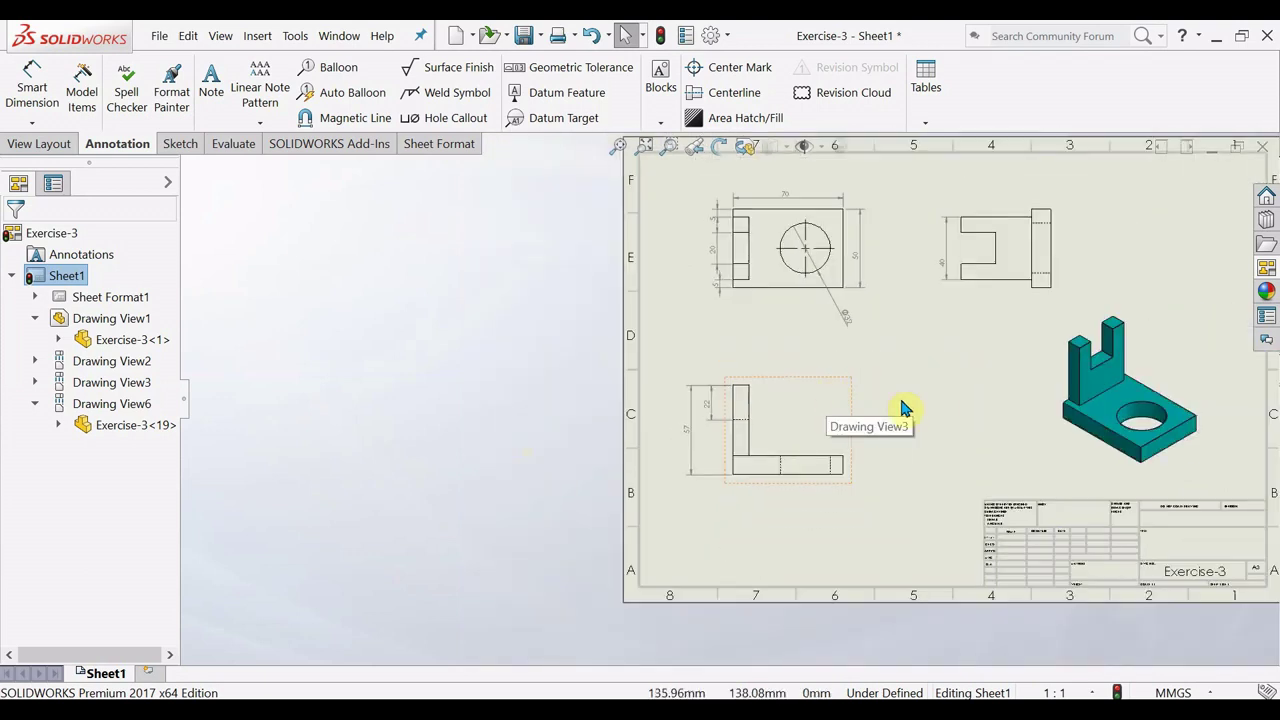
{"action": "scroll", "coordinate": [920, 405], "scroll_direction": "up", "scroll_amount": 1}
{"action": "scroll", "coordinate": [955, 410], "scroll_direction": "down", "scroll_amount": 1}
{"action": "scroll", "coordinate": [1035, 355], "scroll_direction": "down", "scroll_amount": 1}
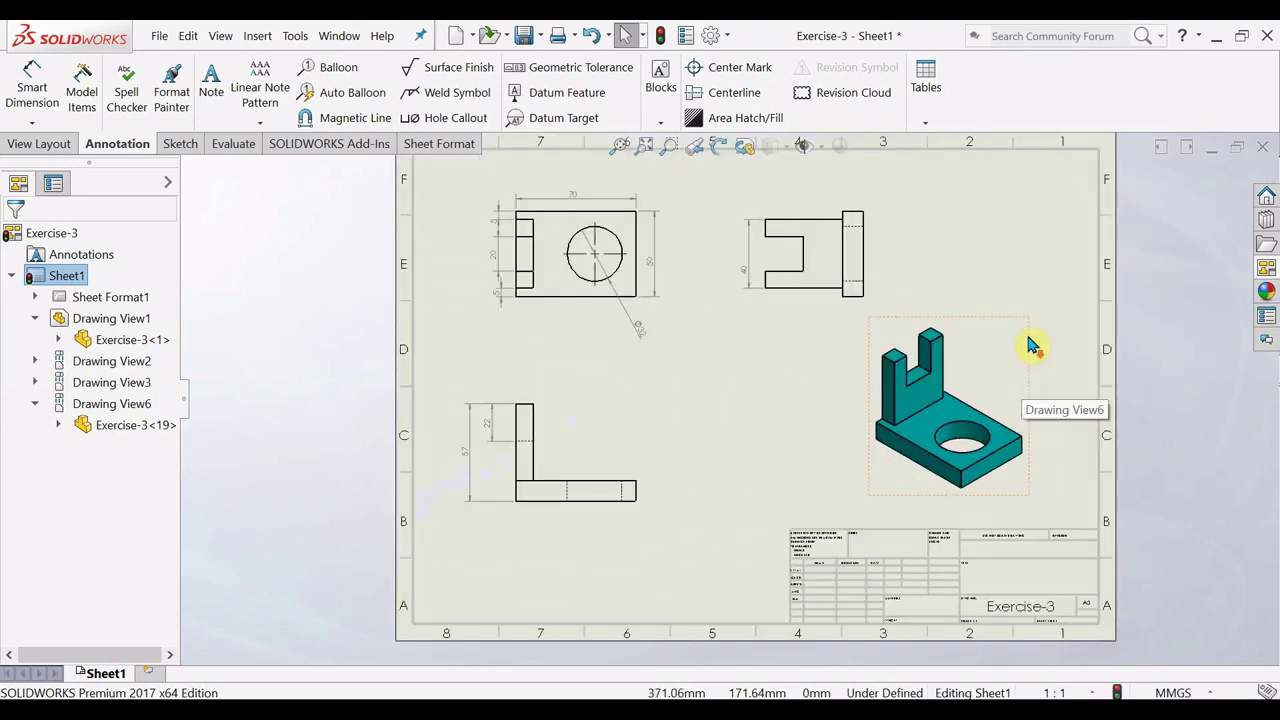
{"action": "scroll", "coordinate": [1023, 320], "scroll_direction": "down", "scroll_amount": 1}
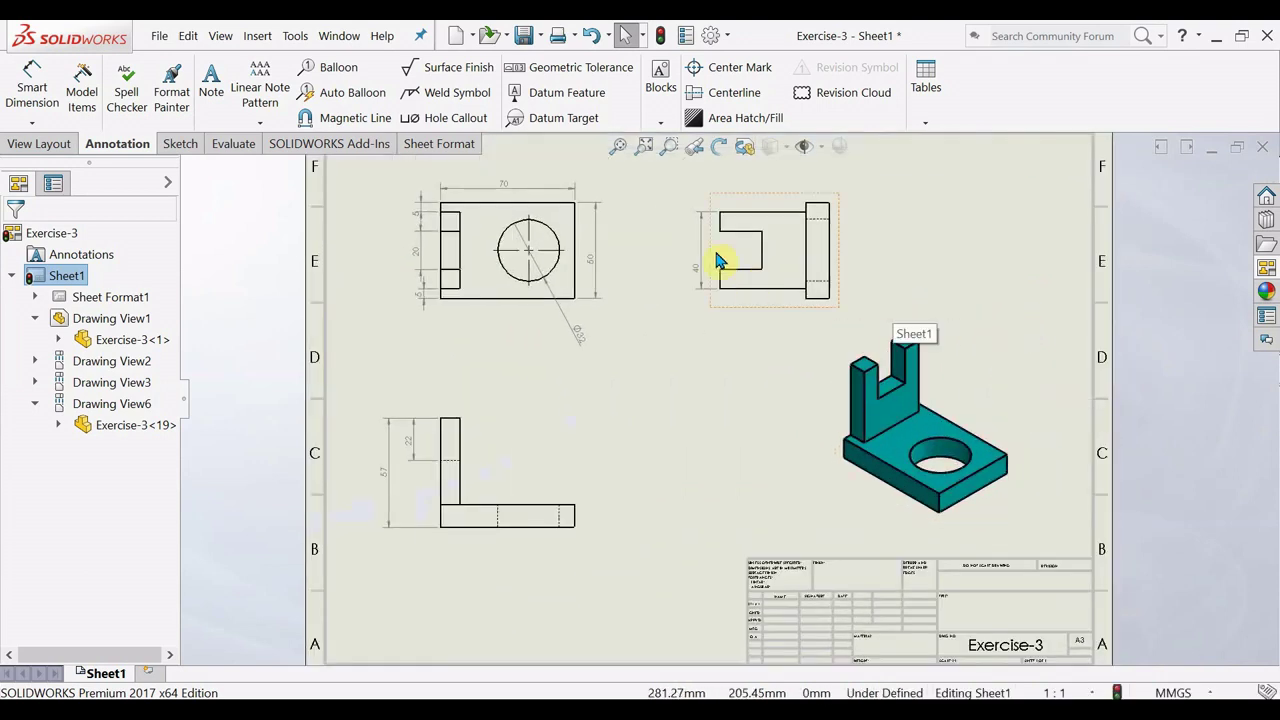
{"action": "scroll", "coordinate": [712, 257], "scroll_direction": "down", "scroll_amount": 1}
{"action": "scroll", "coordinate": [705, 257], "scroll_direction": "down", "scroll_amount": 1}
{"action": "left_click", "coordinate": [705, 350]}
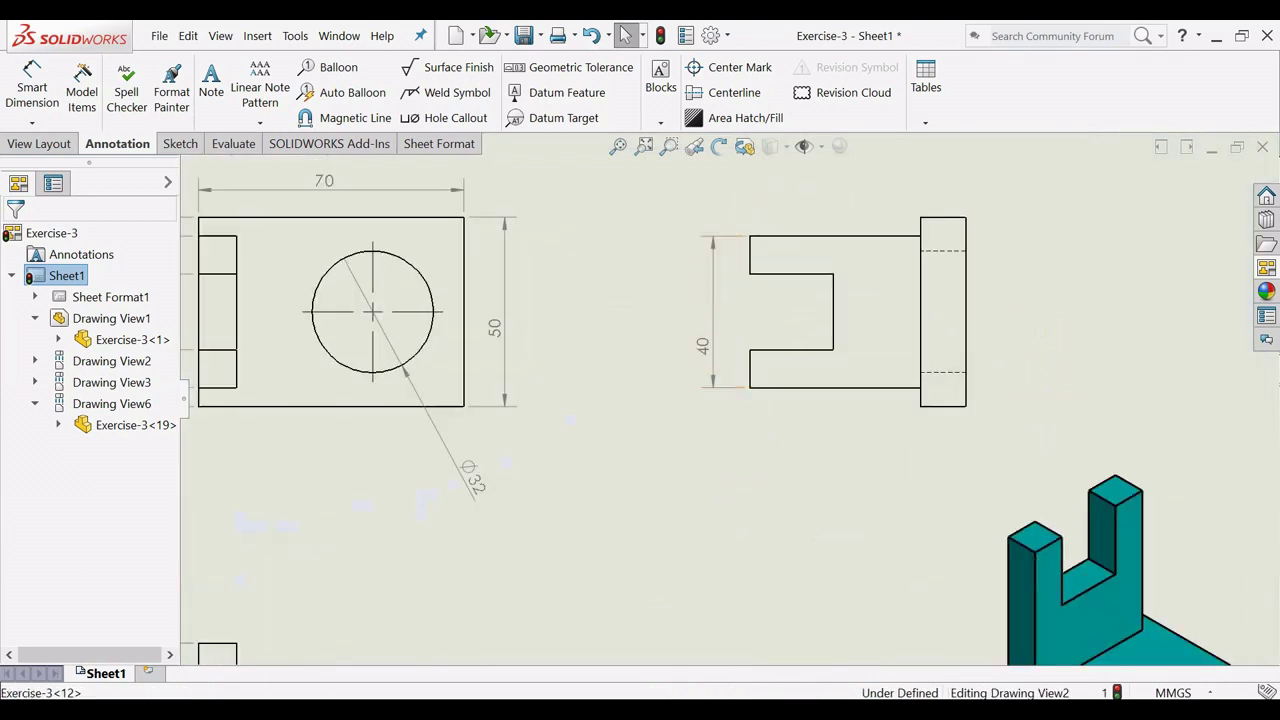
{"action": "left_click_drag", "start_coordinate": [707, 357], "coordinate": [704, 316]}
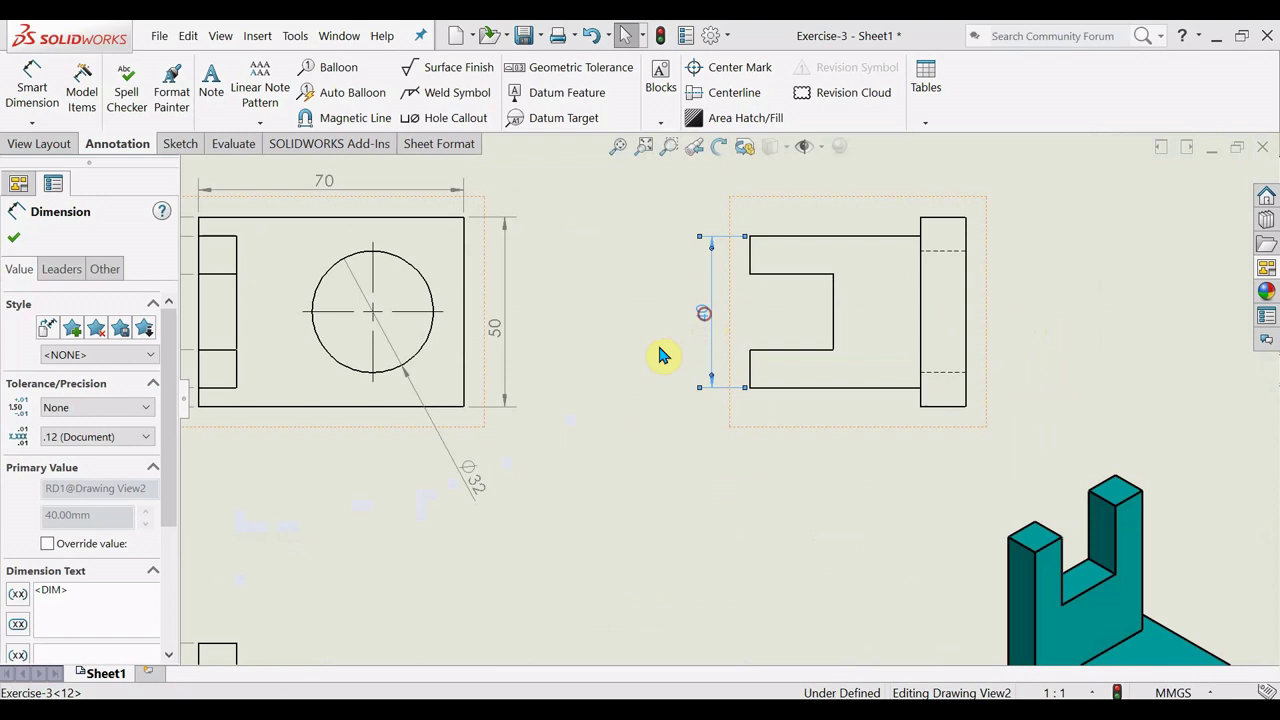
{"action": "left_click", "coordinate": [628, 392]}
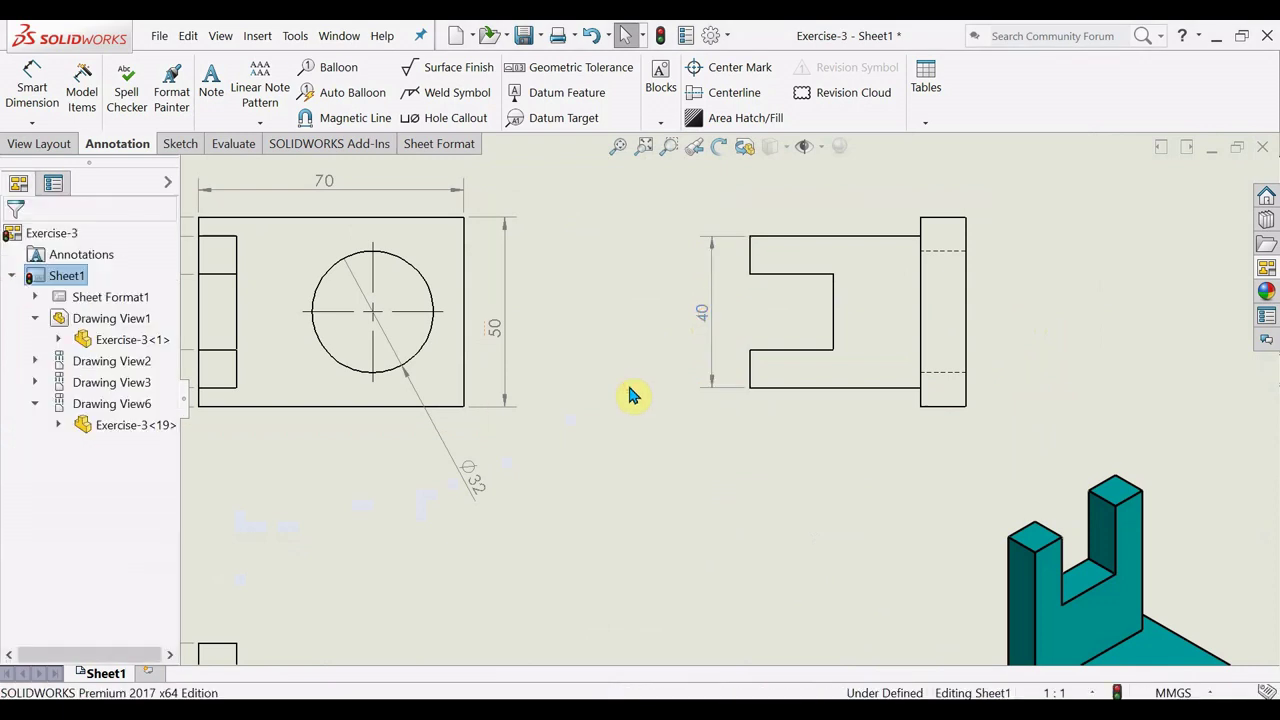
{"action": "scroll", "coordinate": [668, 369], "scroll_direction": "down", "scroll_amount": 1}
{"action": "scroll", "coordinate": [670, 369], "scroll_direction": "down", "scroll_amount": 1}
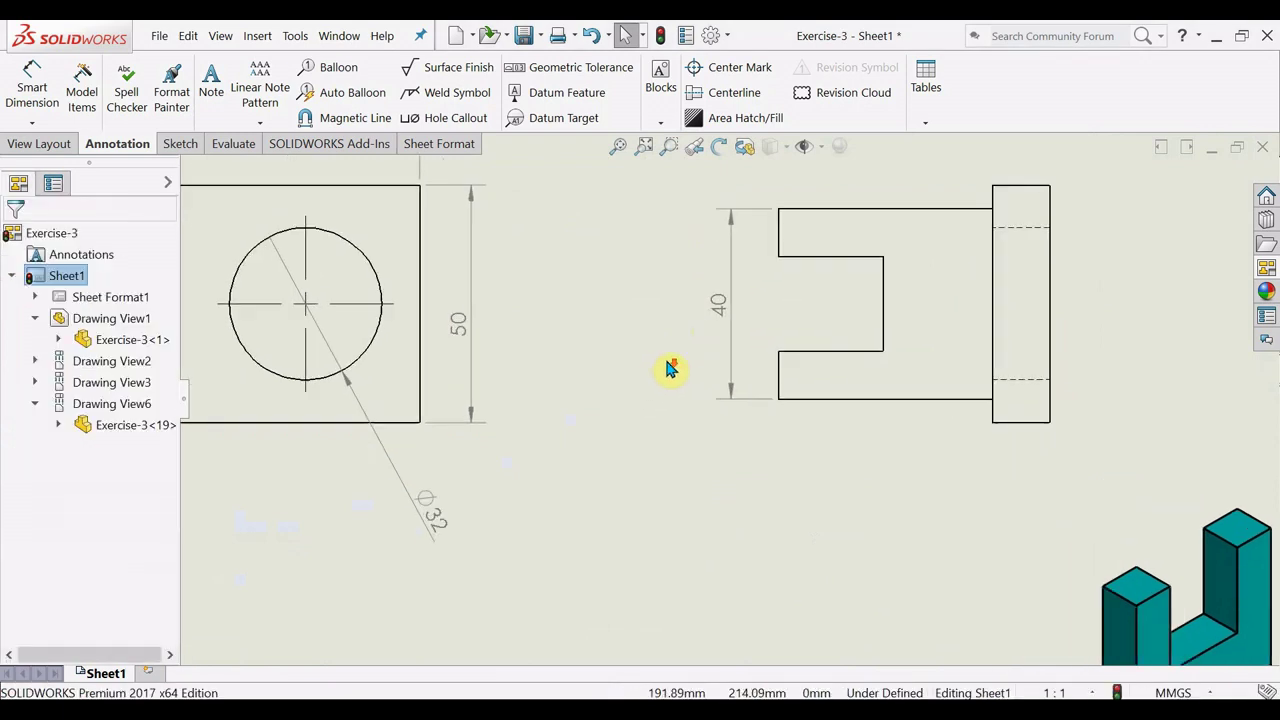
{"action": "scroll", "coordinate": [670, 369], "scroll_direction": "up", "scroll_amount": 1}
{"action": "scroll", "coordinate": [670, 369], "scroll_direction": "up", "scroll_amount": 1}
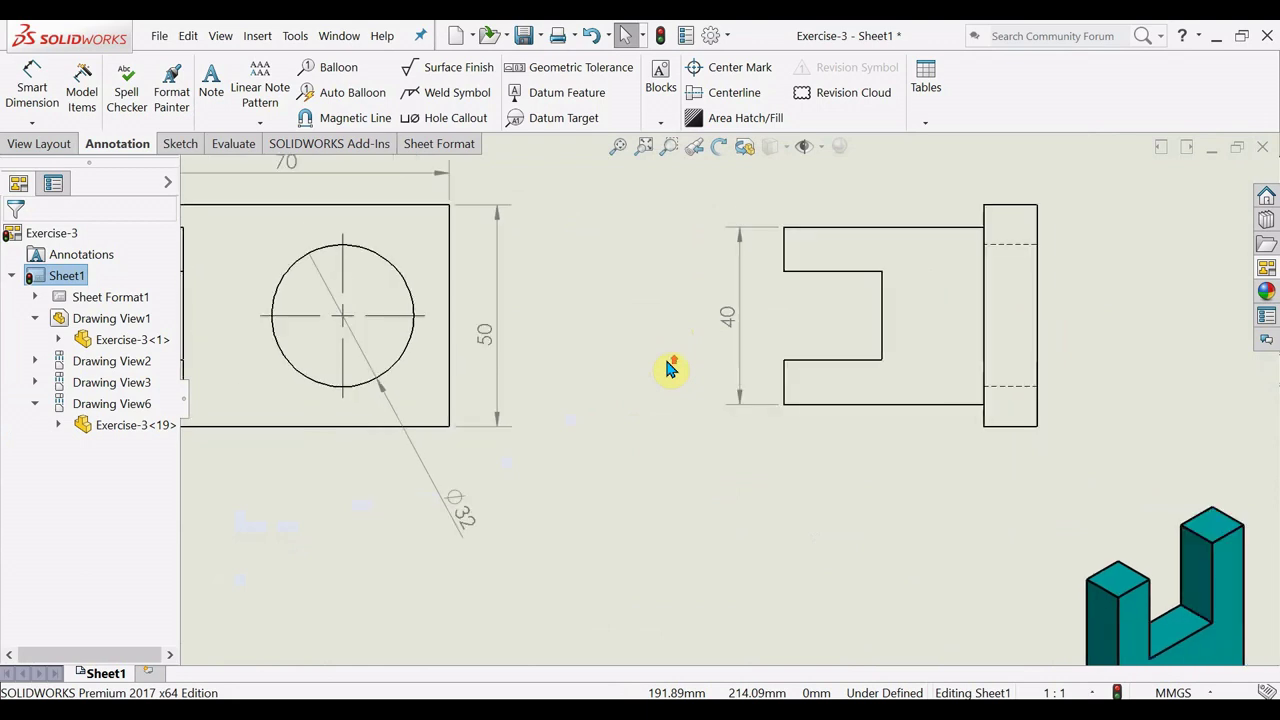
{"action": "scroll", "coordinate": [670, 369], "scroll_direction": "up", "scroll_amount": 1}
{"action": "scroll", "coordinate": [670, 369], "scroll_direction": "up", "scroll_amount": 1}
{"action": "scroll", "coordinate": [672, 370], "scroll_direction": "up", "scroll_amount": 4}
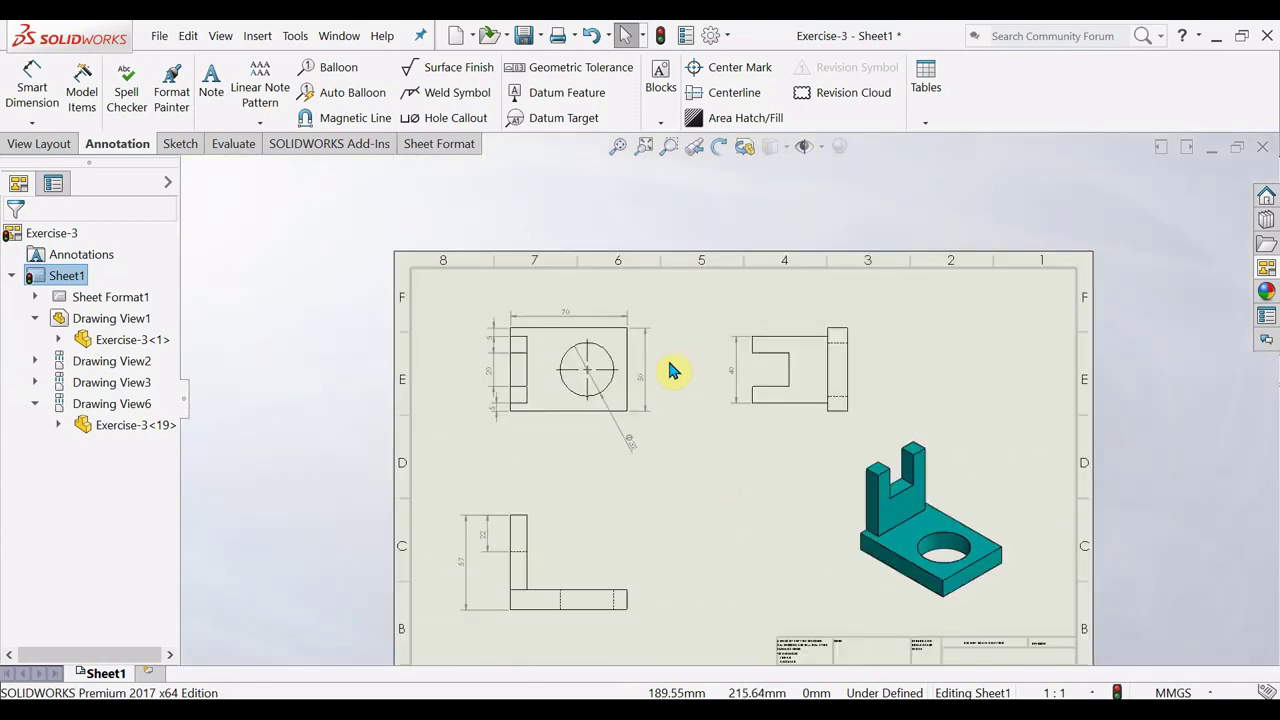